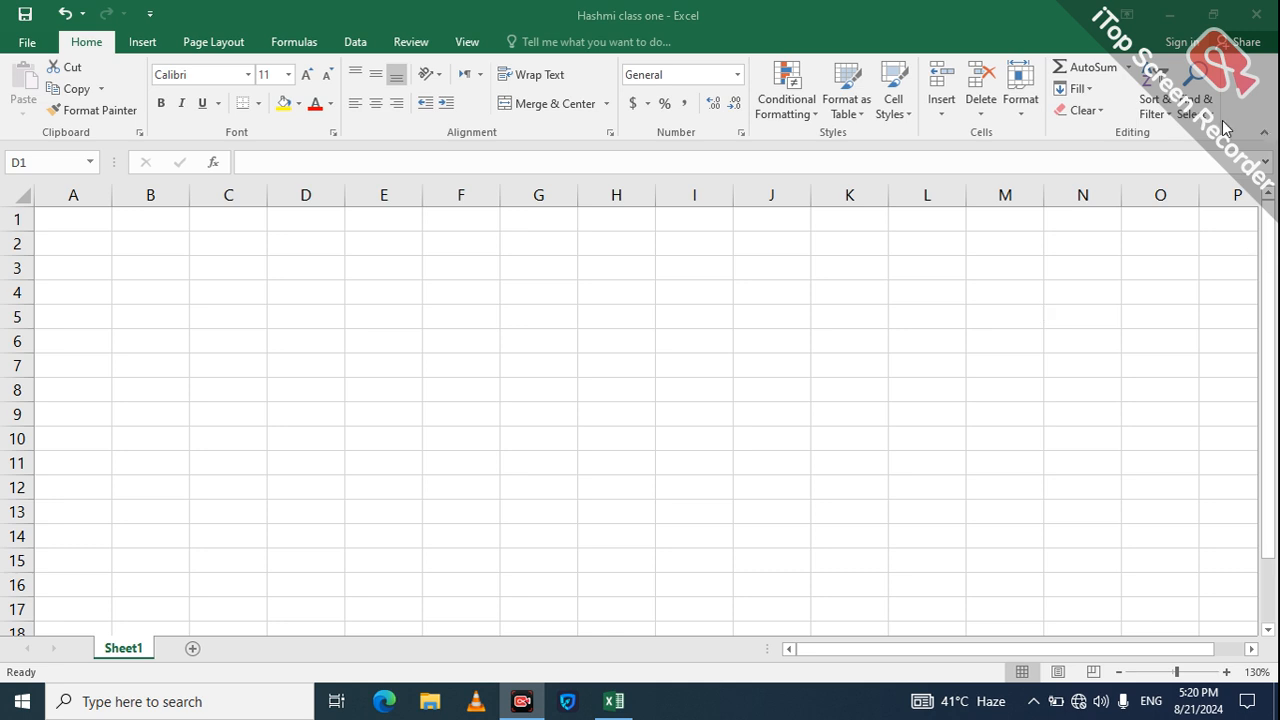
Step: Type the heading Sr.no in cell E4
key("ctrl+space")
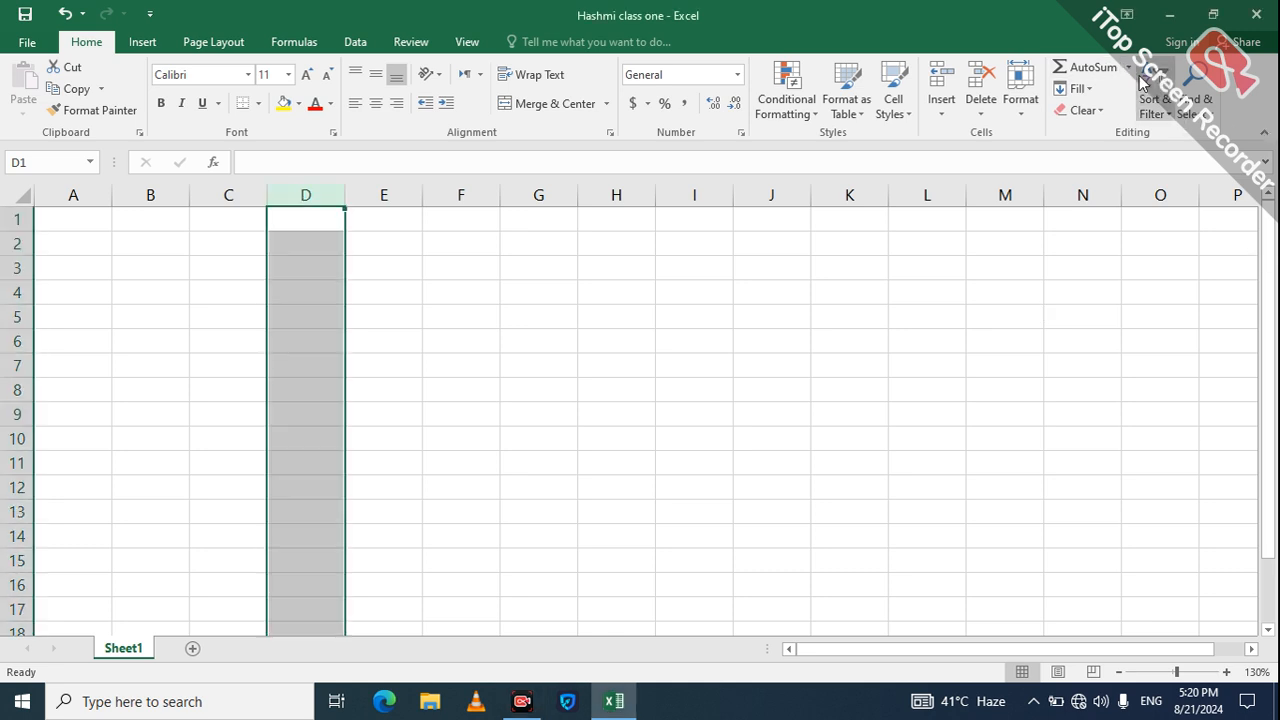
left_click(1128, 68)
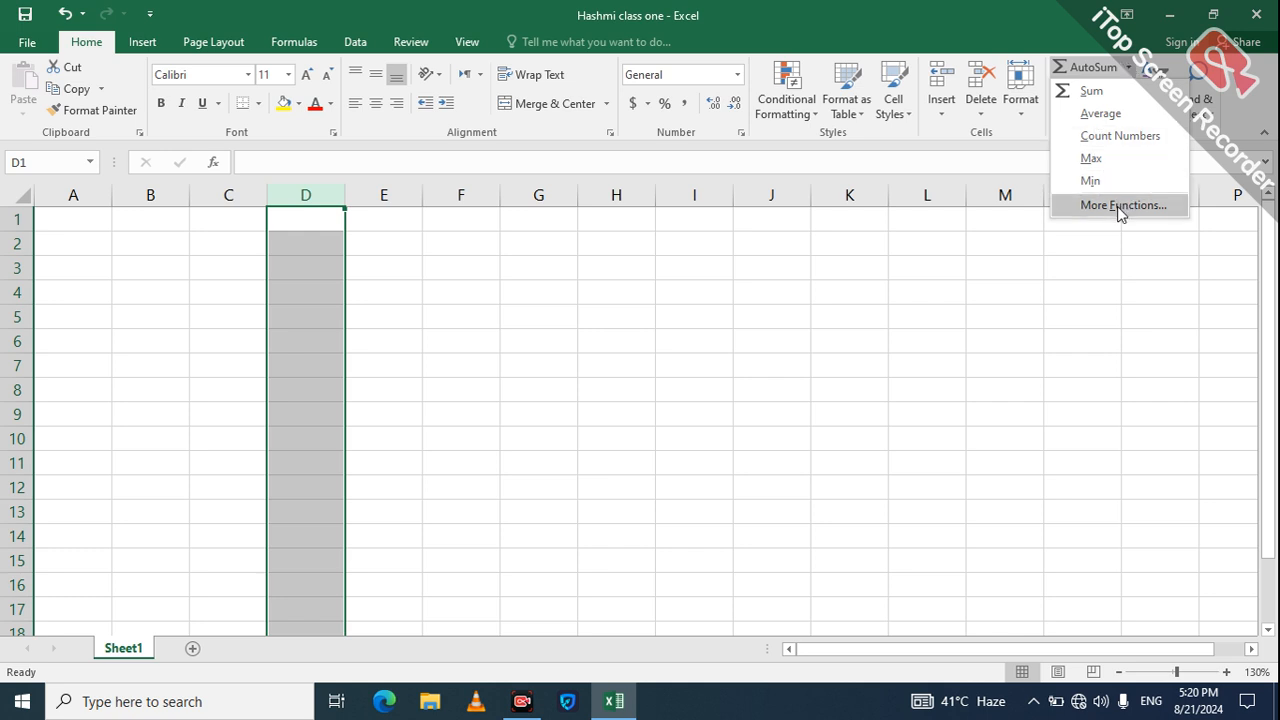
left_click(583, 390)
left_click(550, 313)
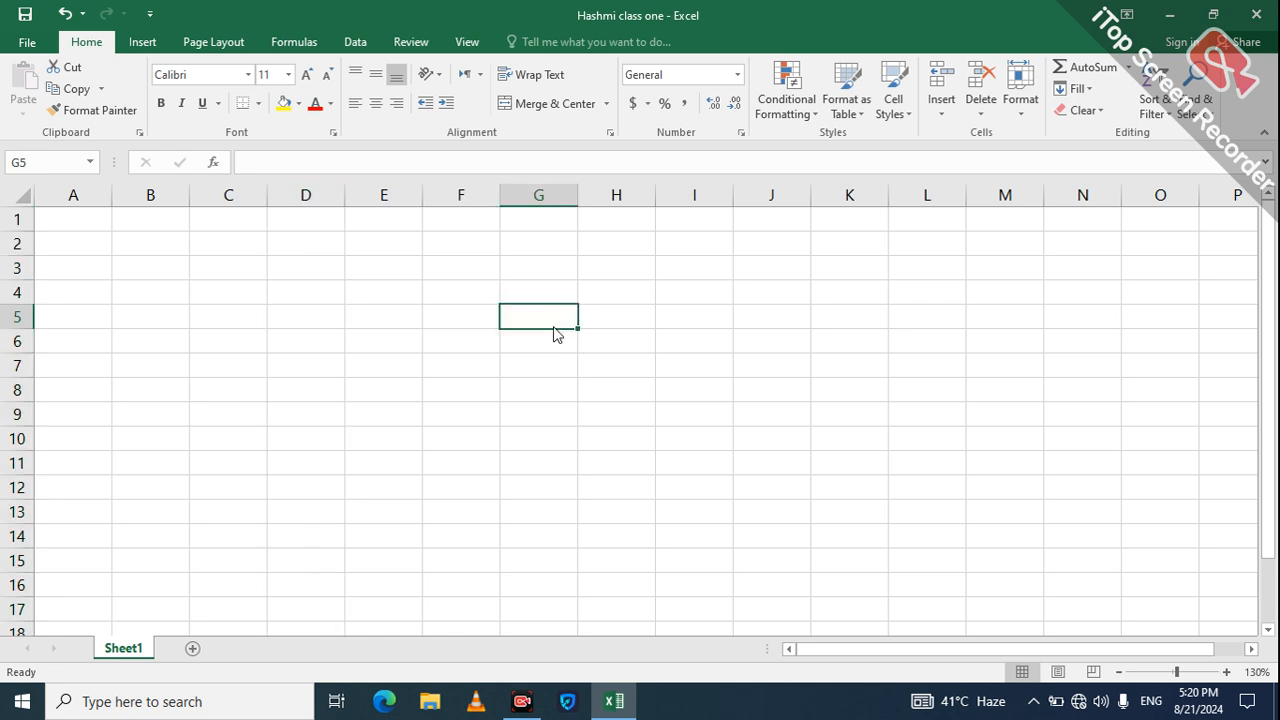
left_click(418, 289)
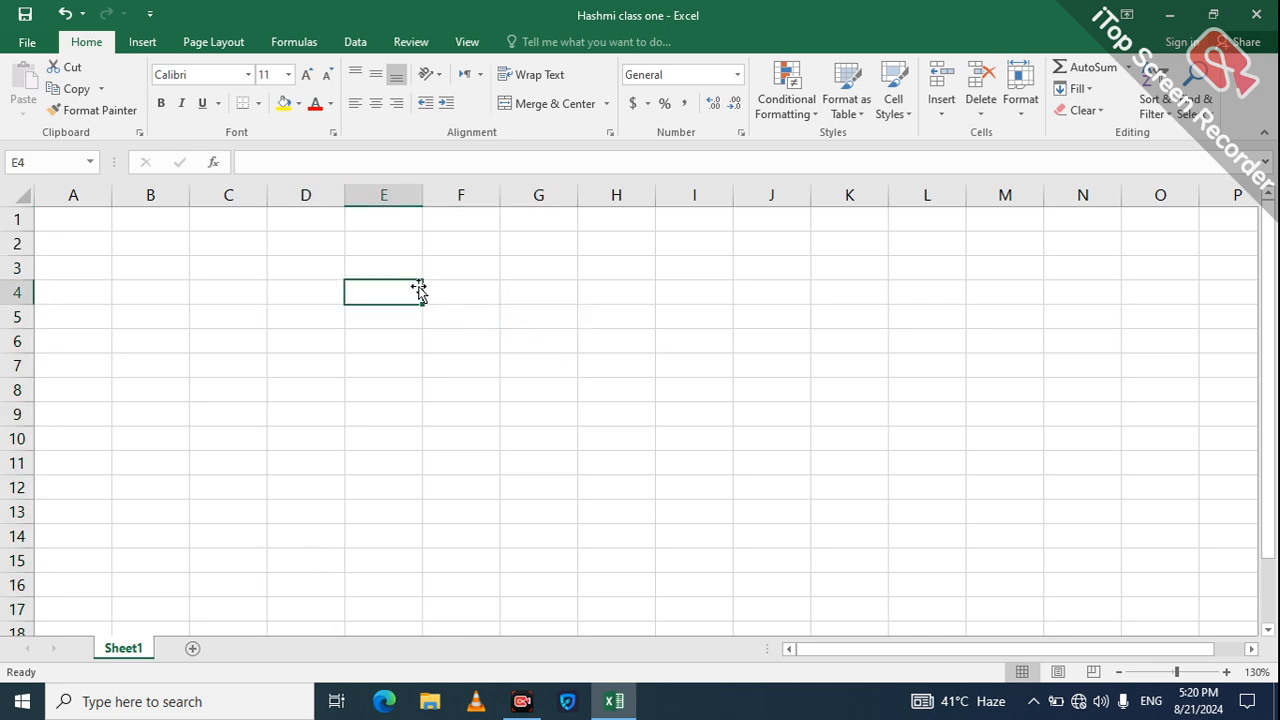
type("s\\\\\\")
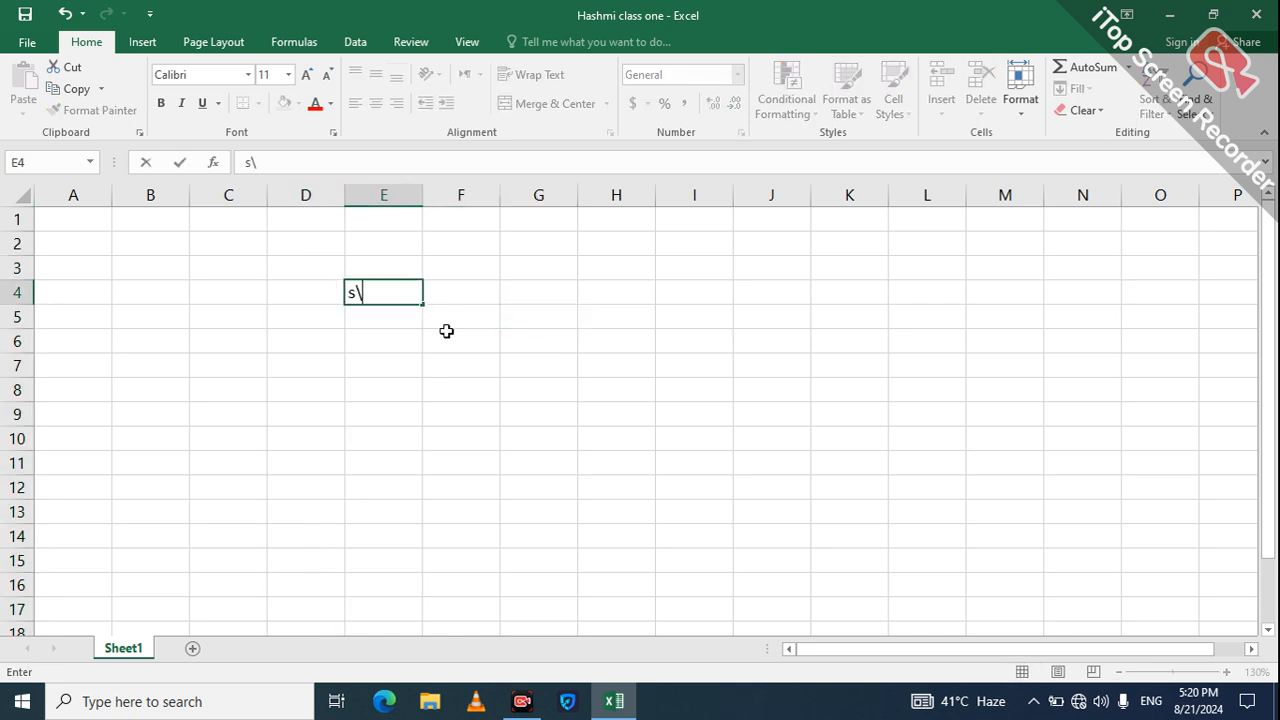
key("BackSpace")
key("BackSpace")
key("BackSpace")
key("BackSpace")
type("Sr.no")
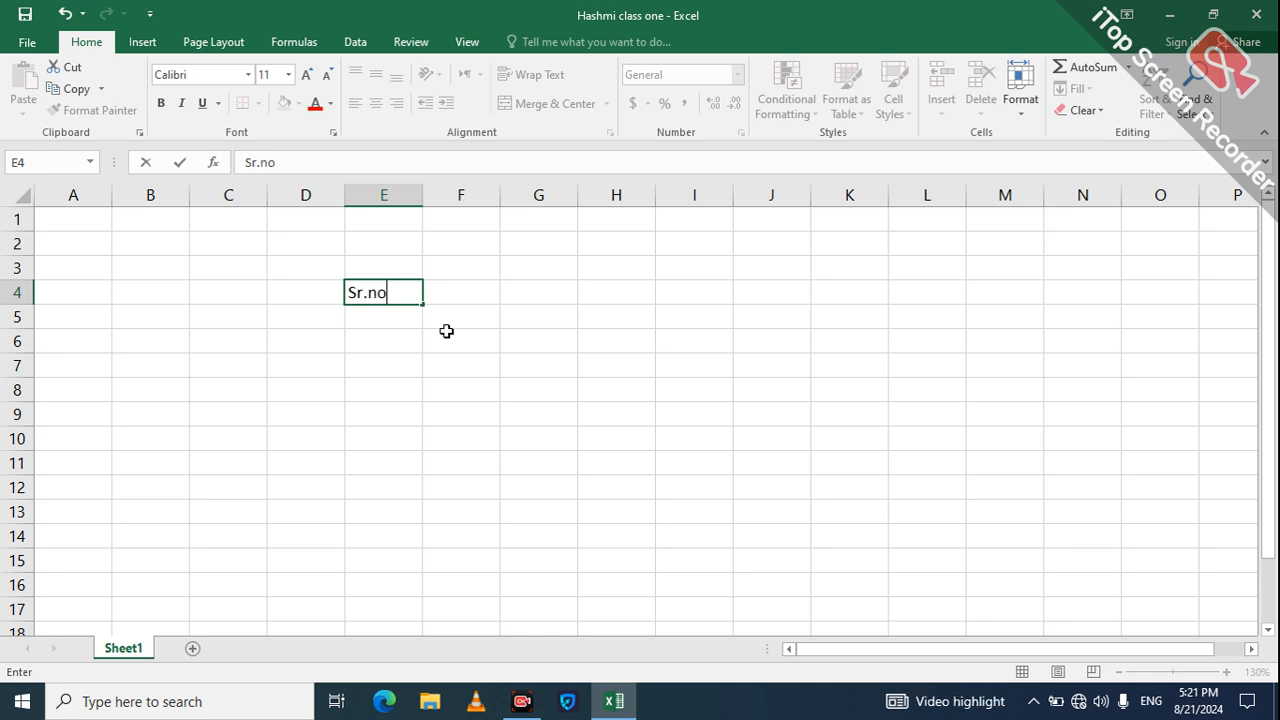
key("Return")
Step: Number the Sr.no column 1 to 6 in cells E5:E10
type("1")
key("Return")
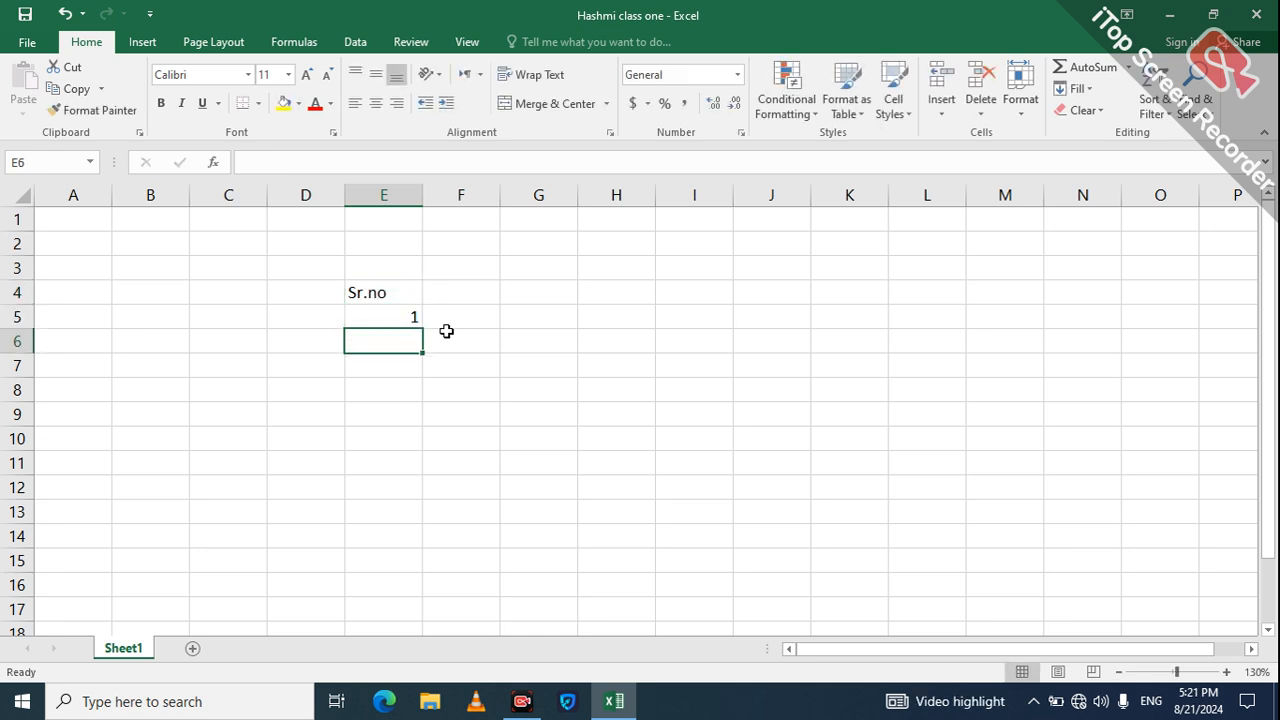
type("2")
key("Return")
type("3")
key("Return")
type("4")
key("Return")
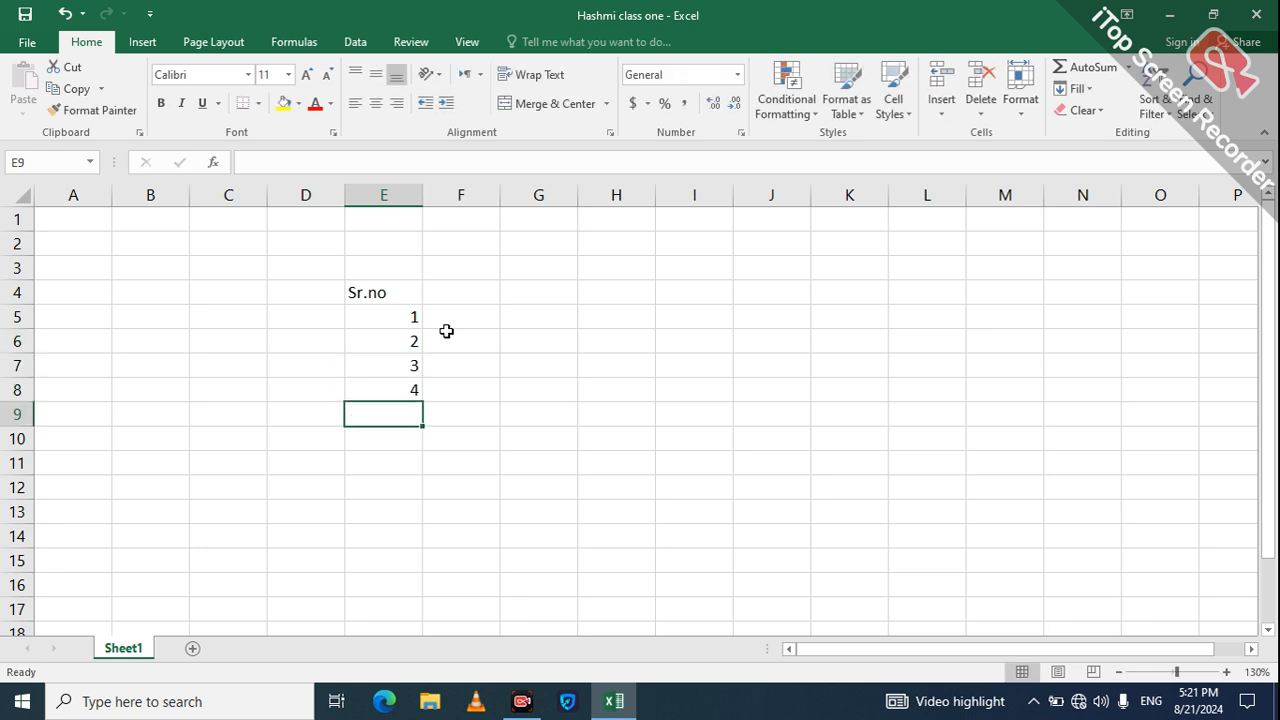
type("5")
key("Return")
type("6")
key("Return")
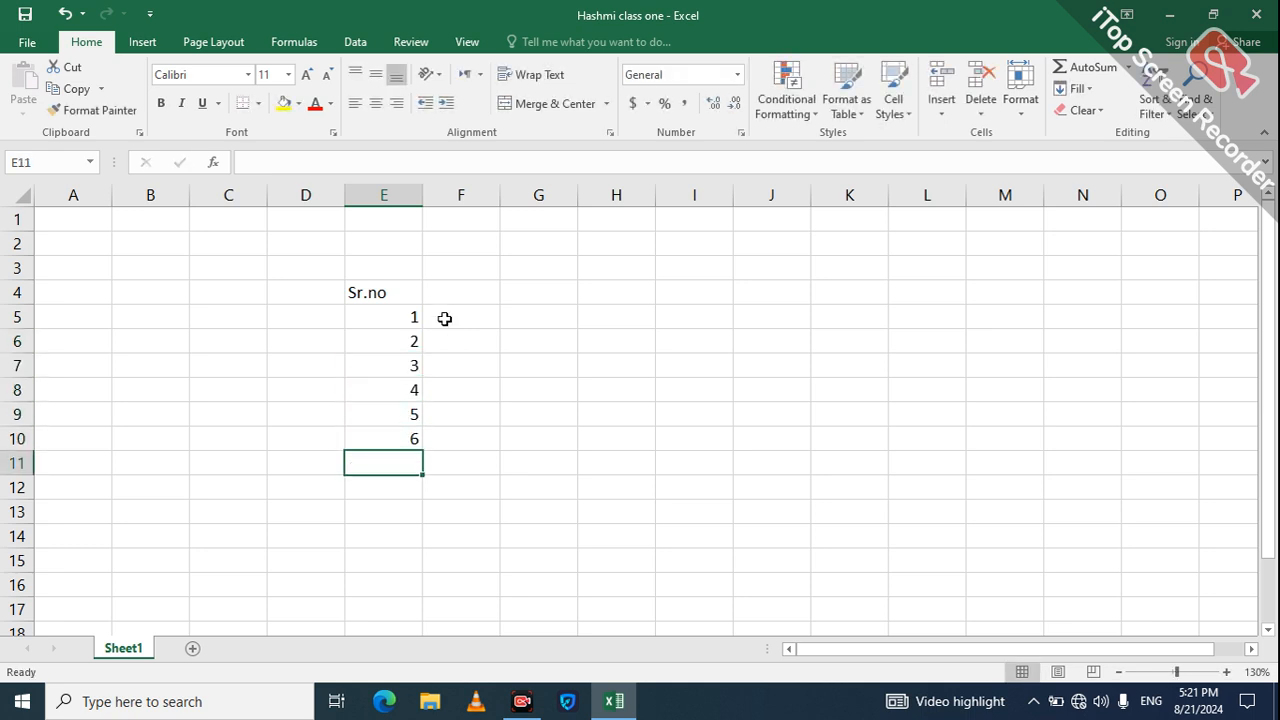
Step: Enter the month headings jan, feb and march in F4:H4
left_click(464, 288)
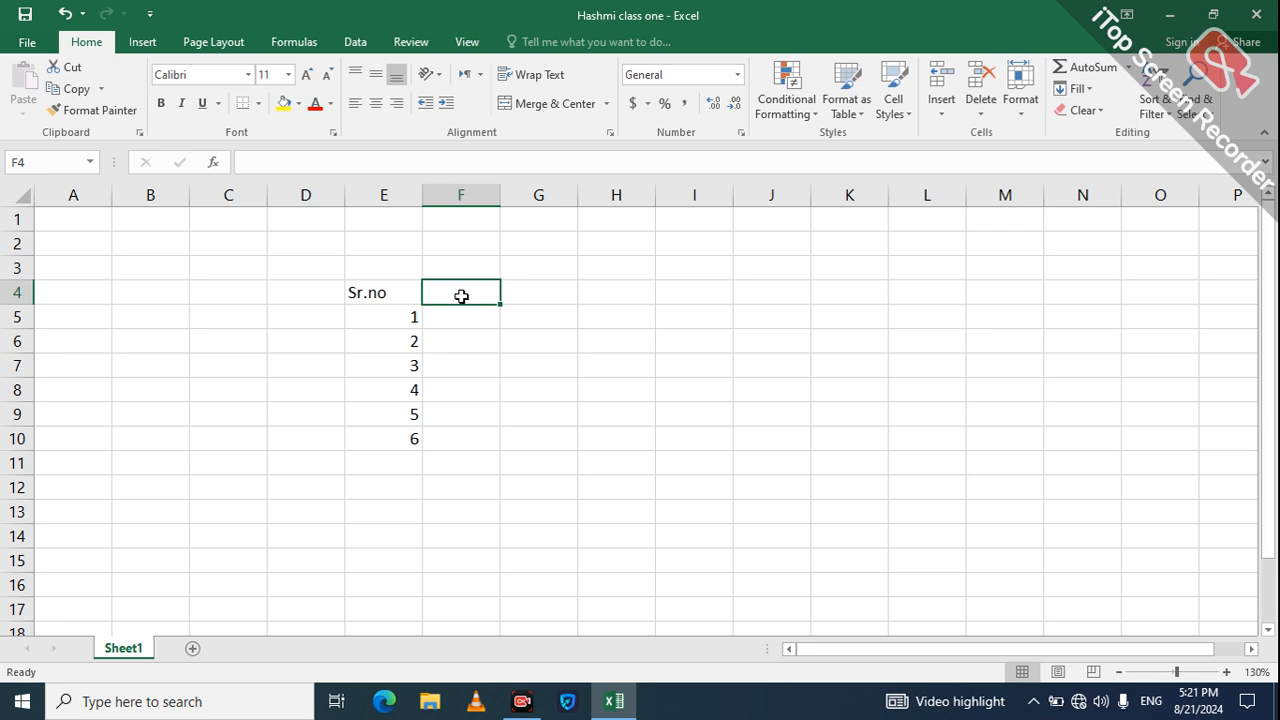
type("jan")
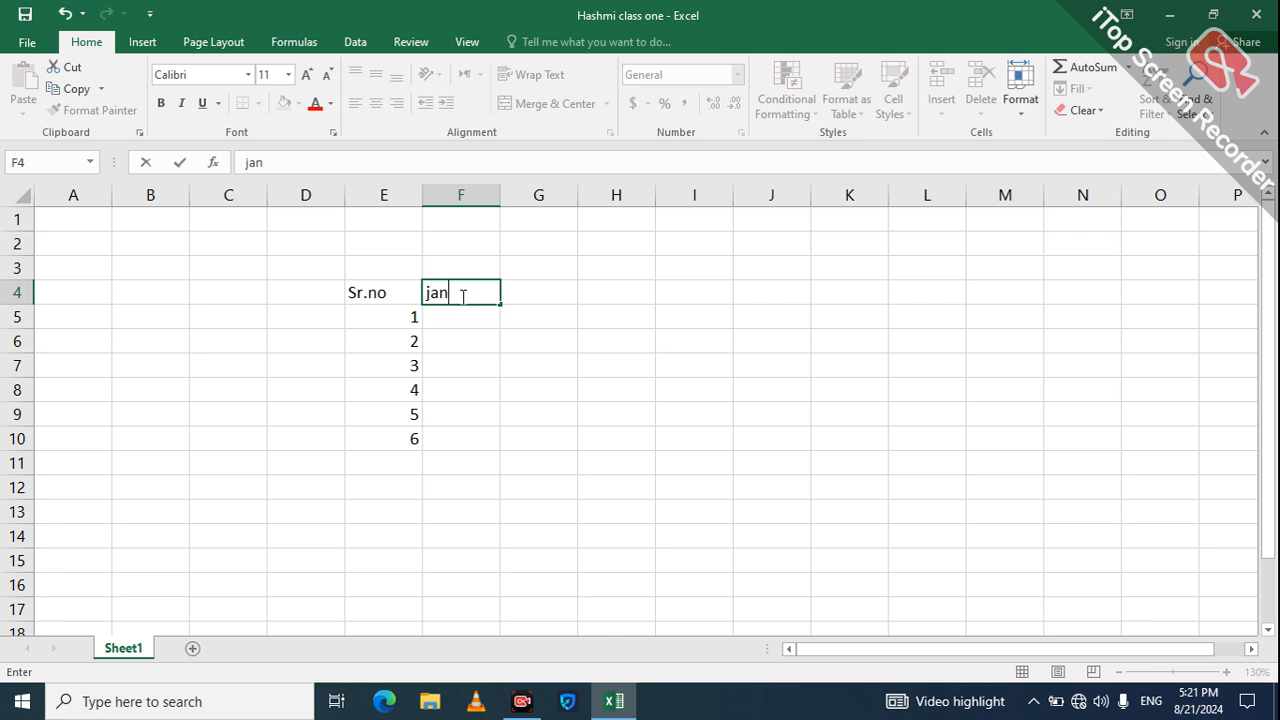
key("Tab")
type("f")
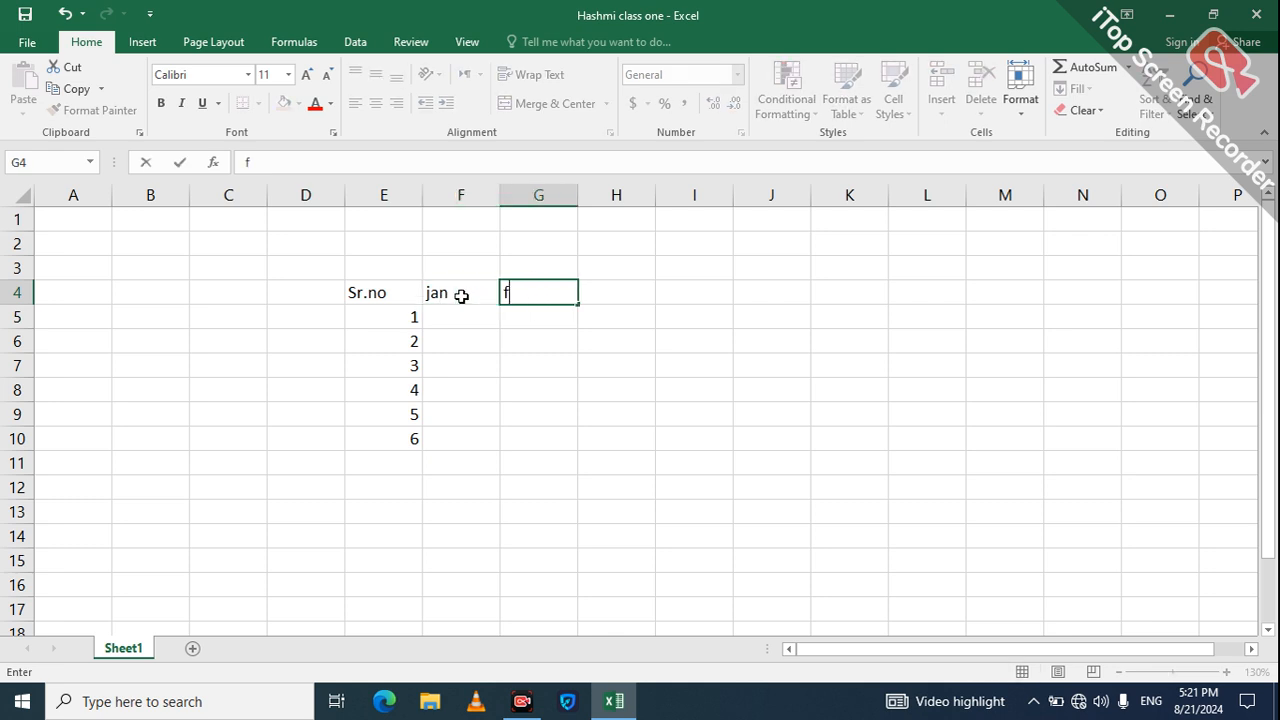
type("eb")
key("Tab")
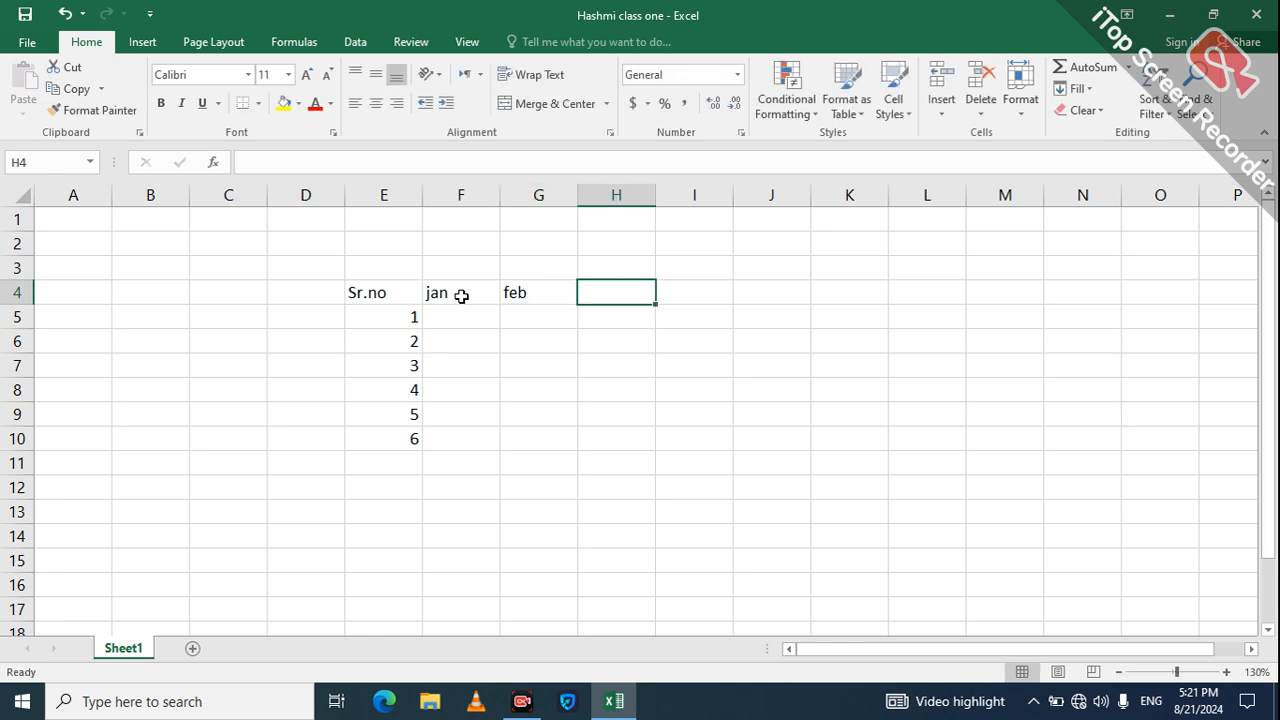
type("mar")
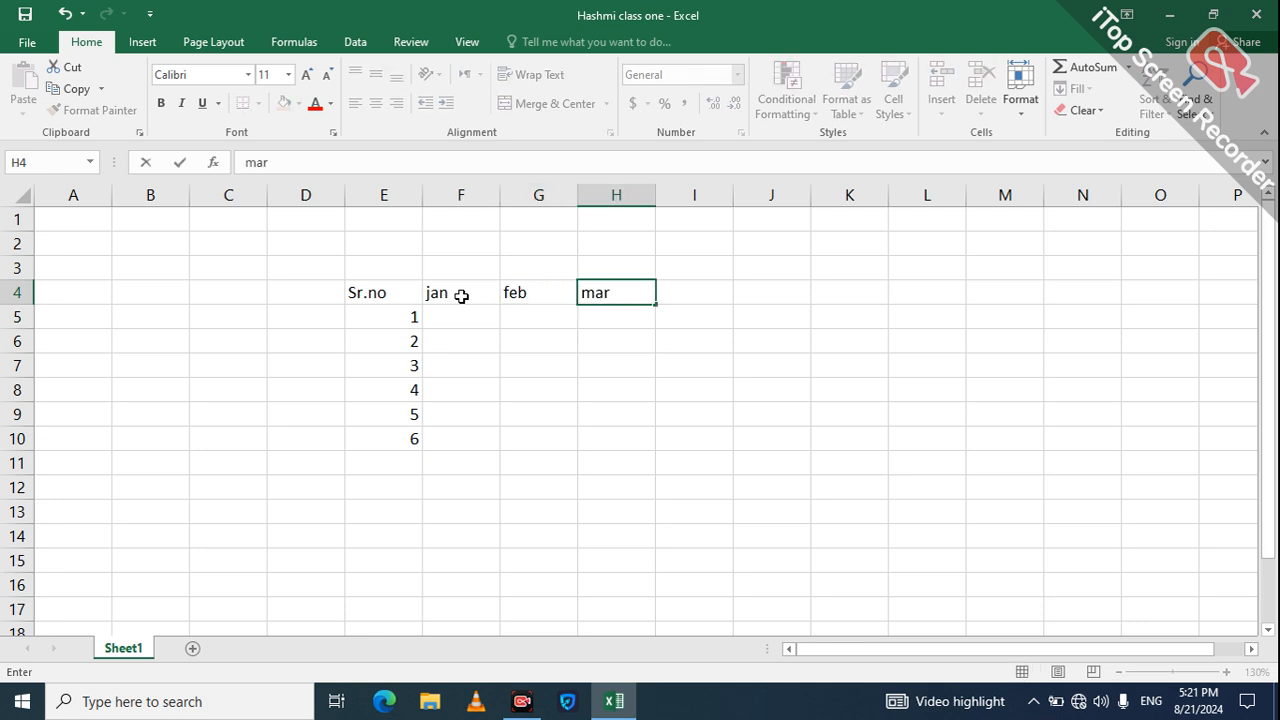
type("ch")
key("Return")
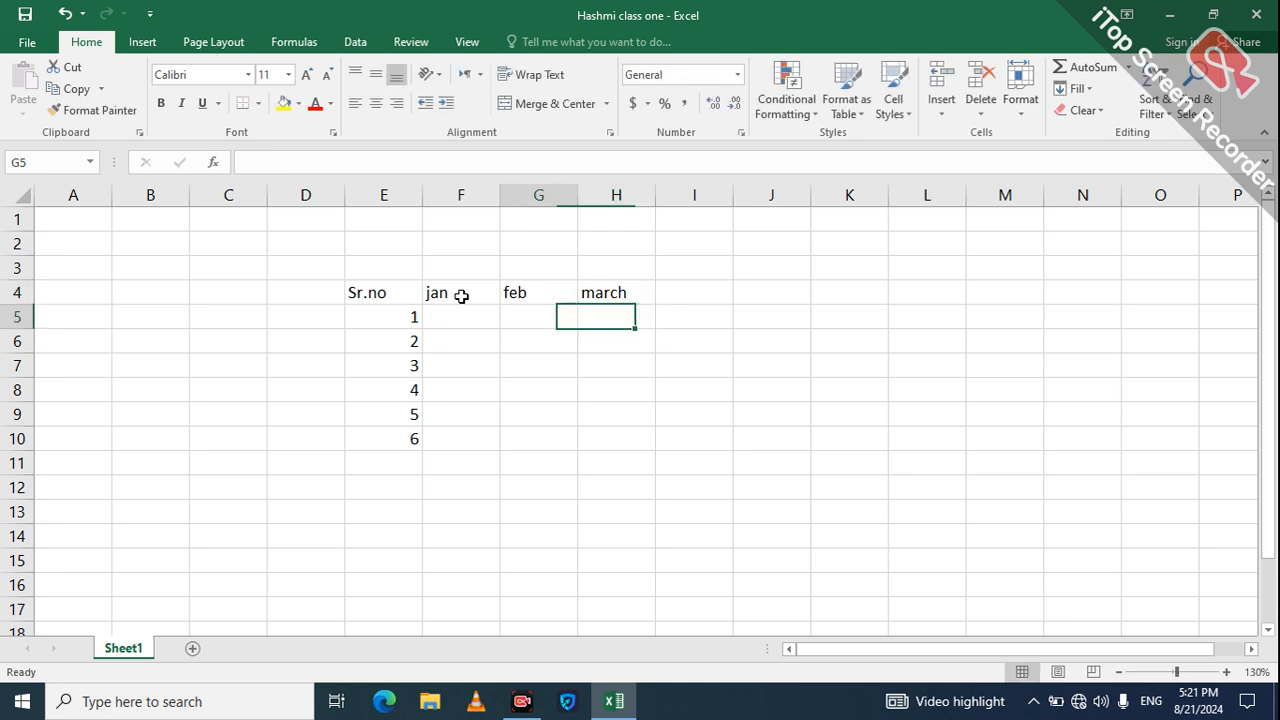
key("Left")
key("Left")
key("Left")
key("Right")
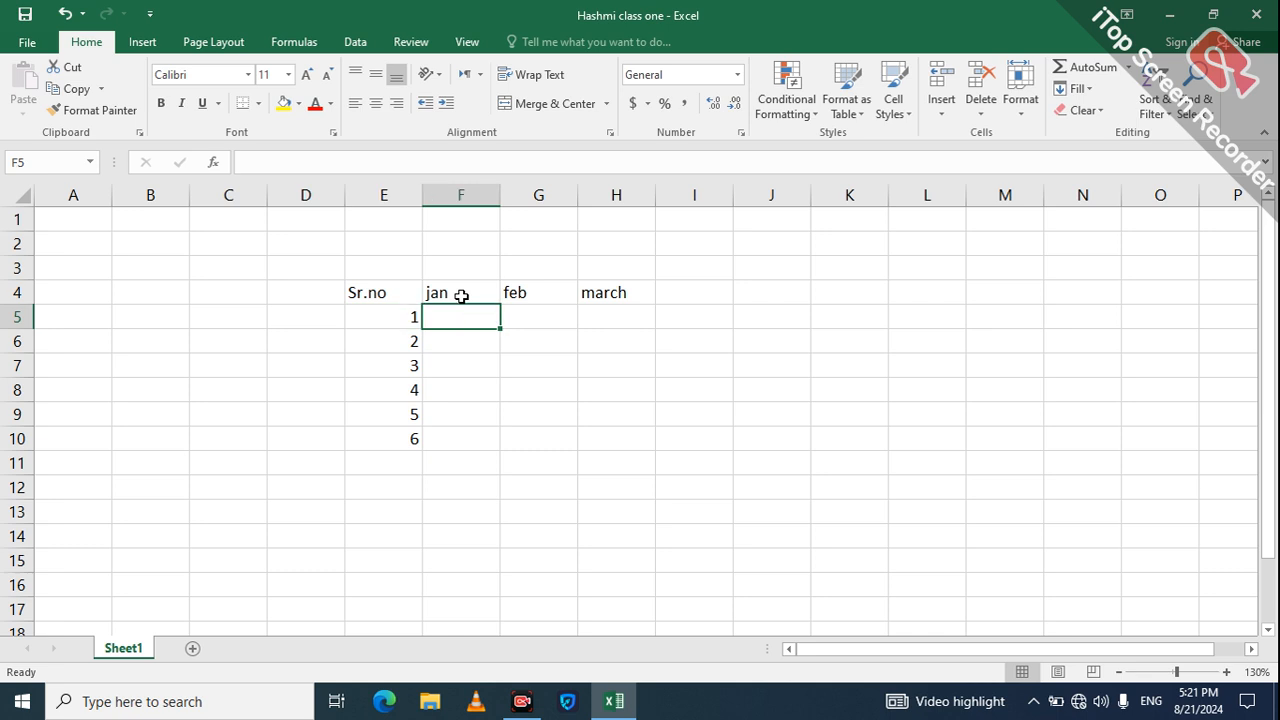
Step: Enter the jan fees 600, 600, 500, 300, 400 and 900 in F5:F10
type("6000")
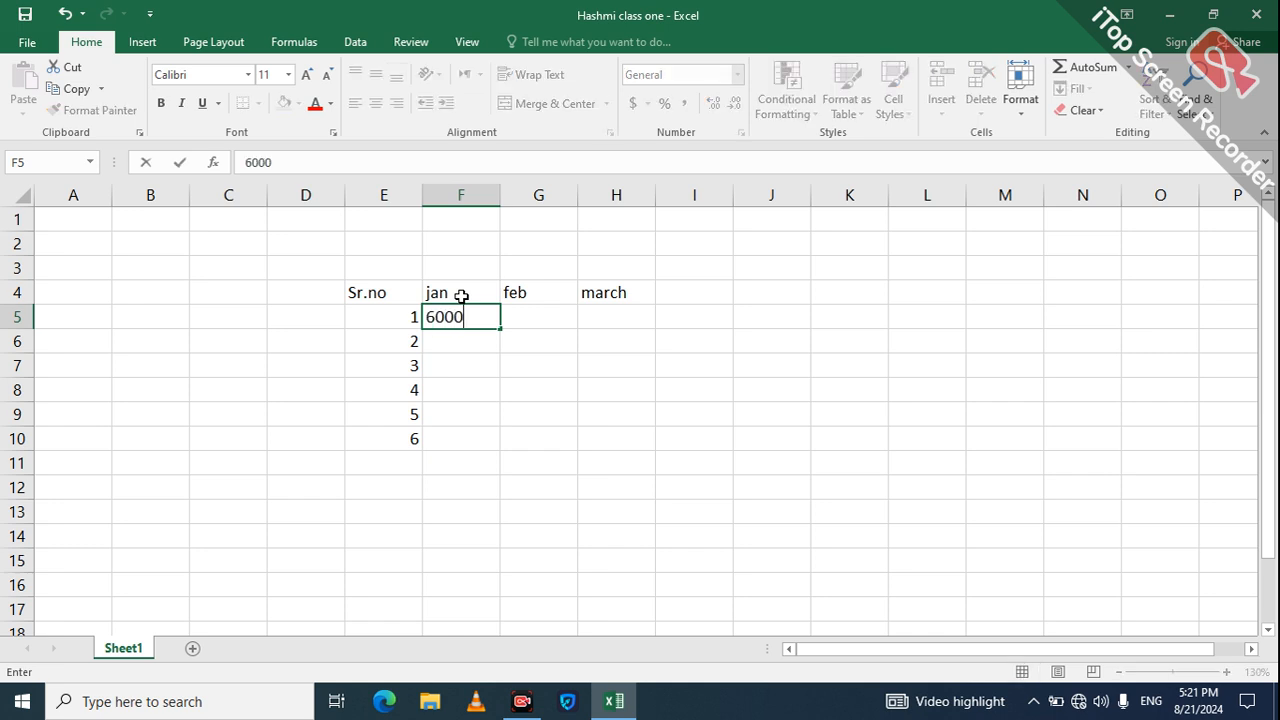
key("BackSpace")
key("Return")
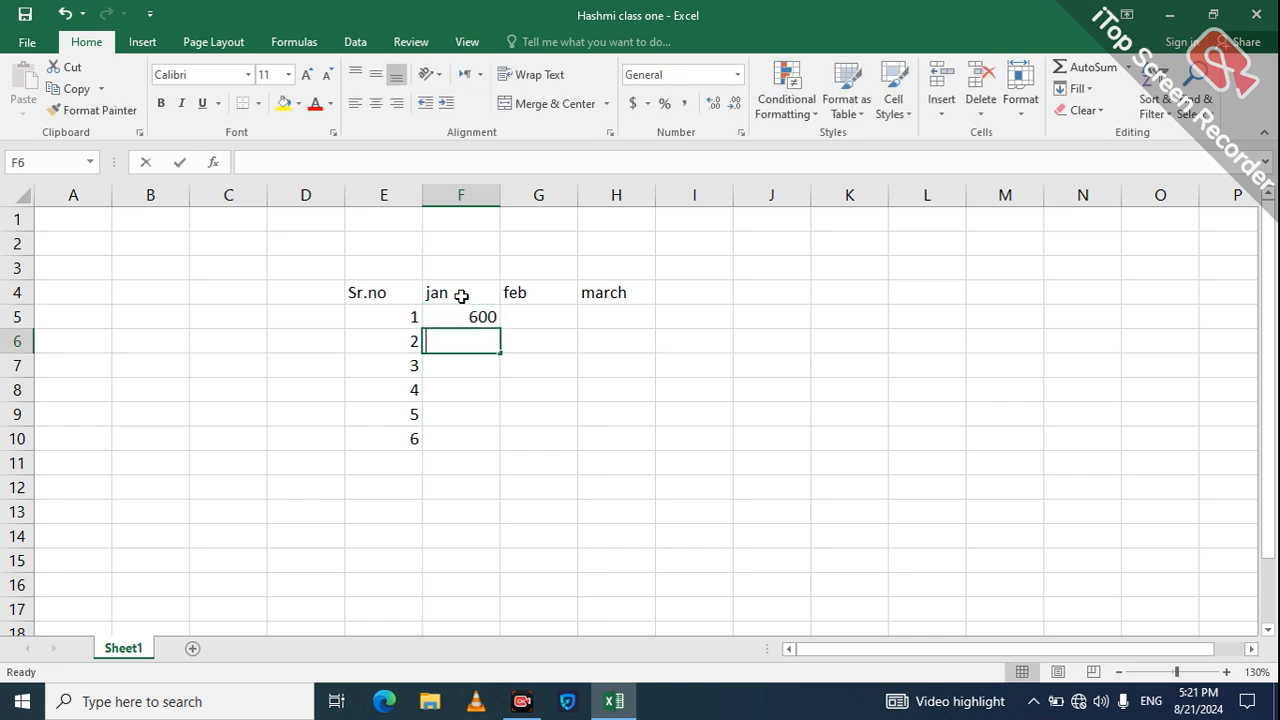
type("600")
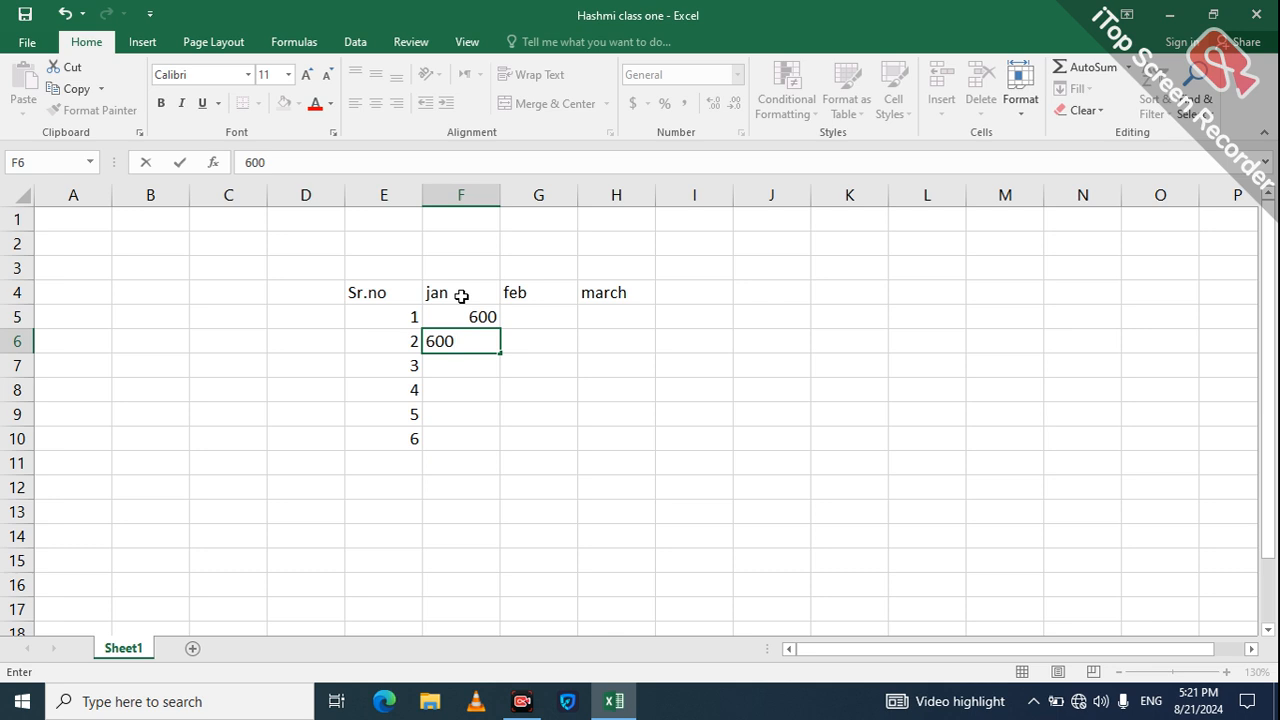
key("Return")
type("500")
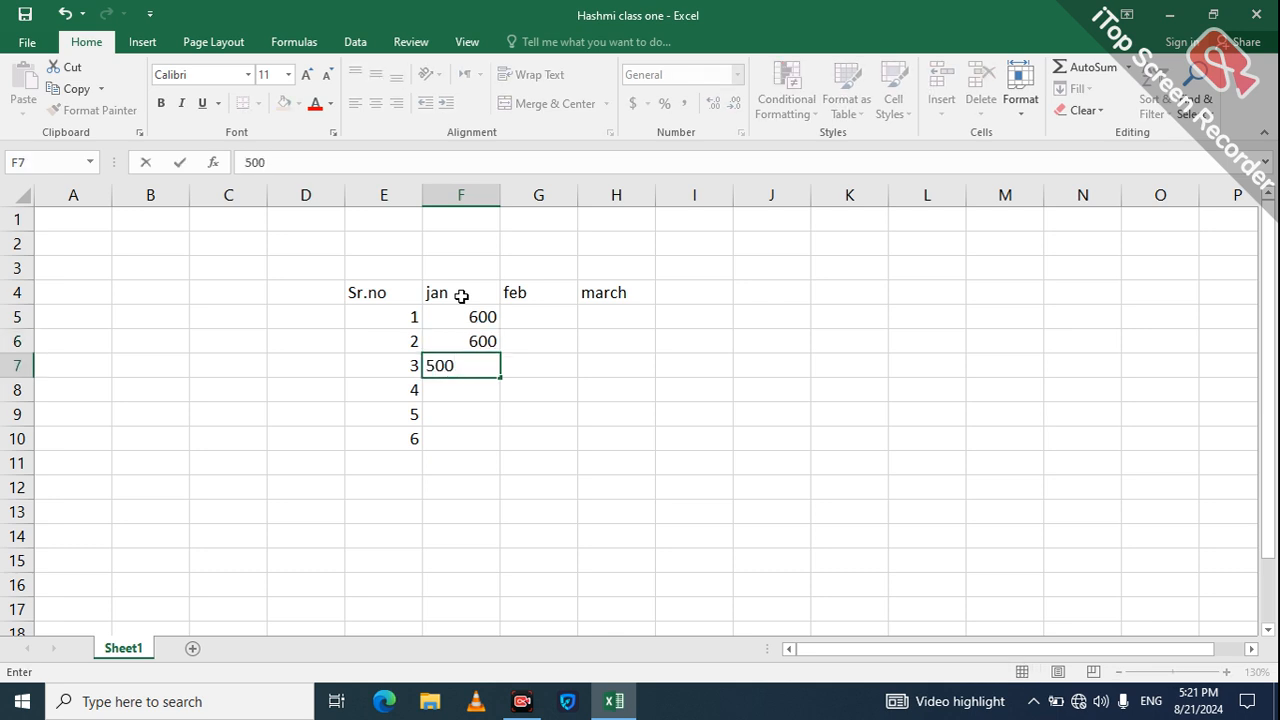
key("Return")
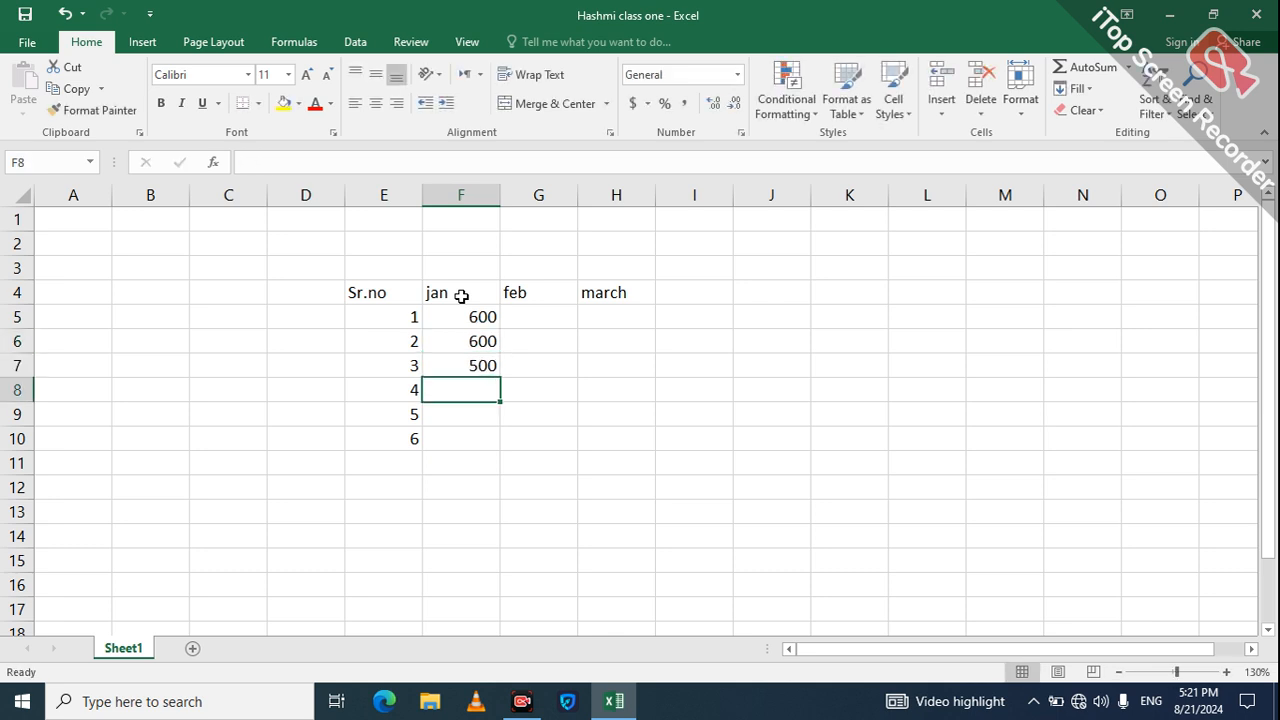
type("300")
key("Return")
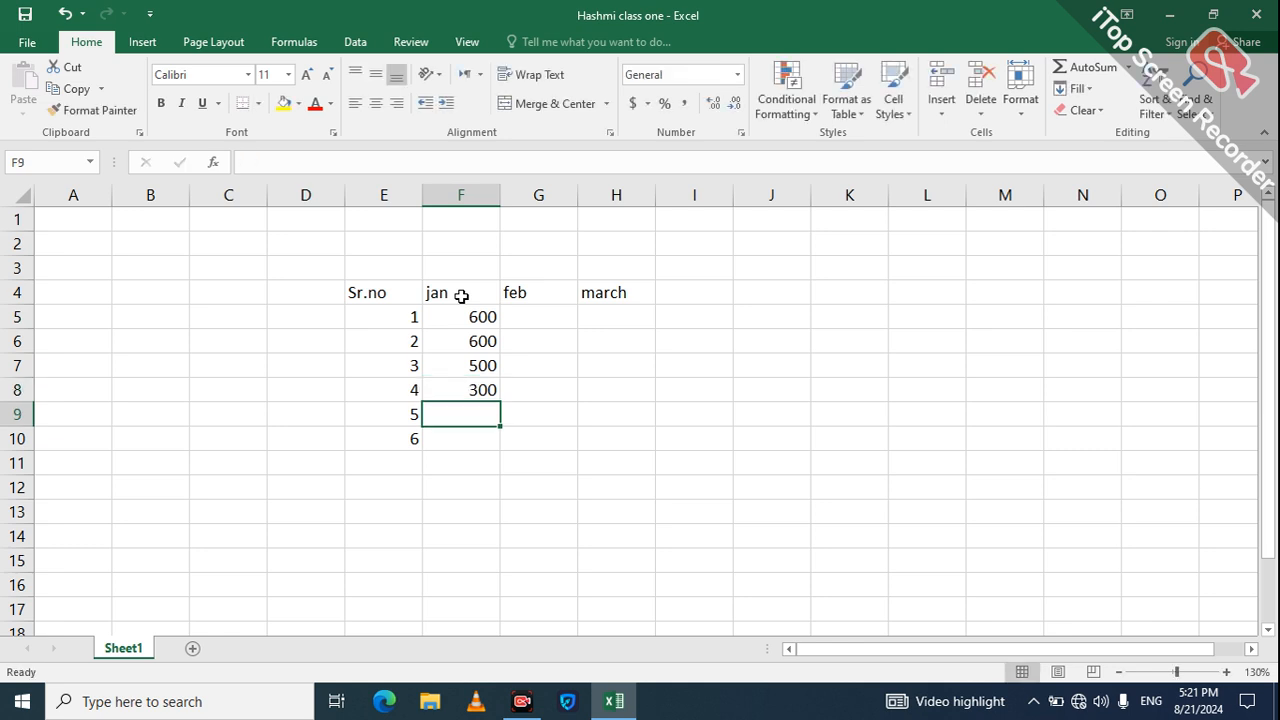
type("400")
key("Return")
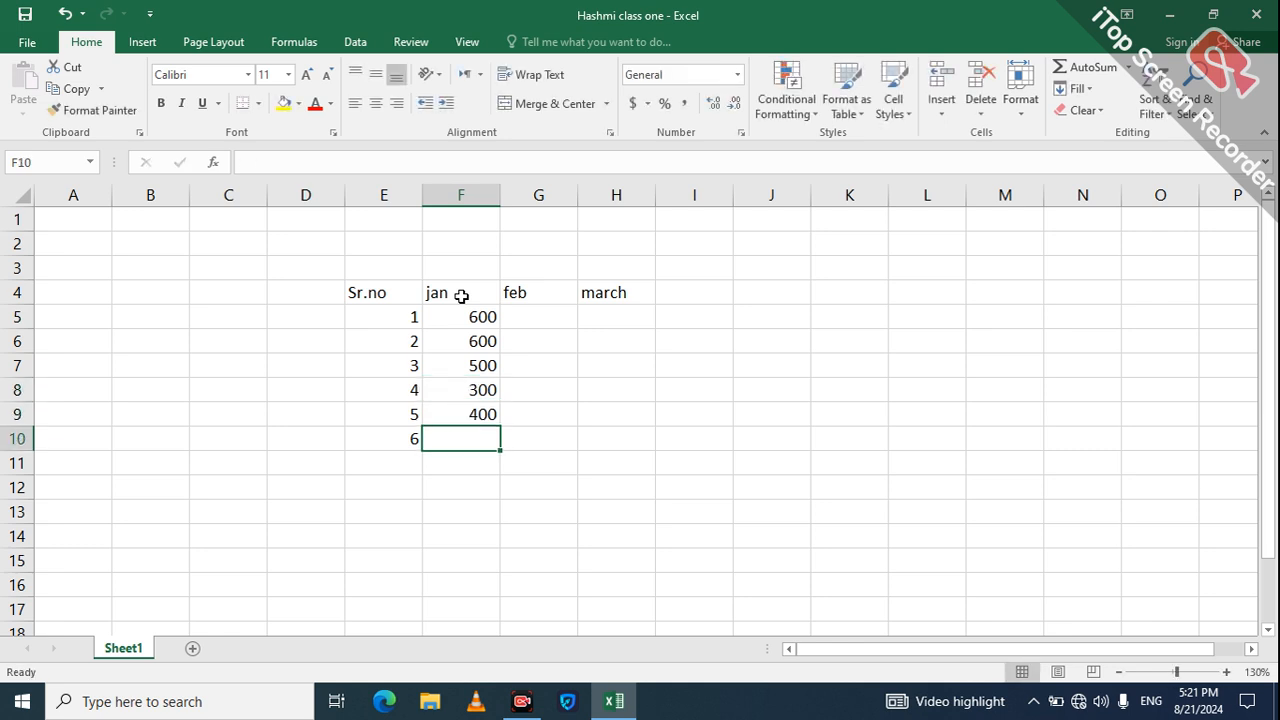
type("900")
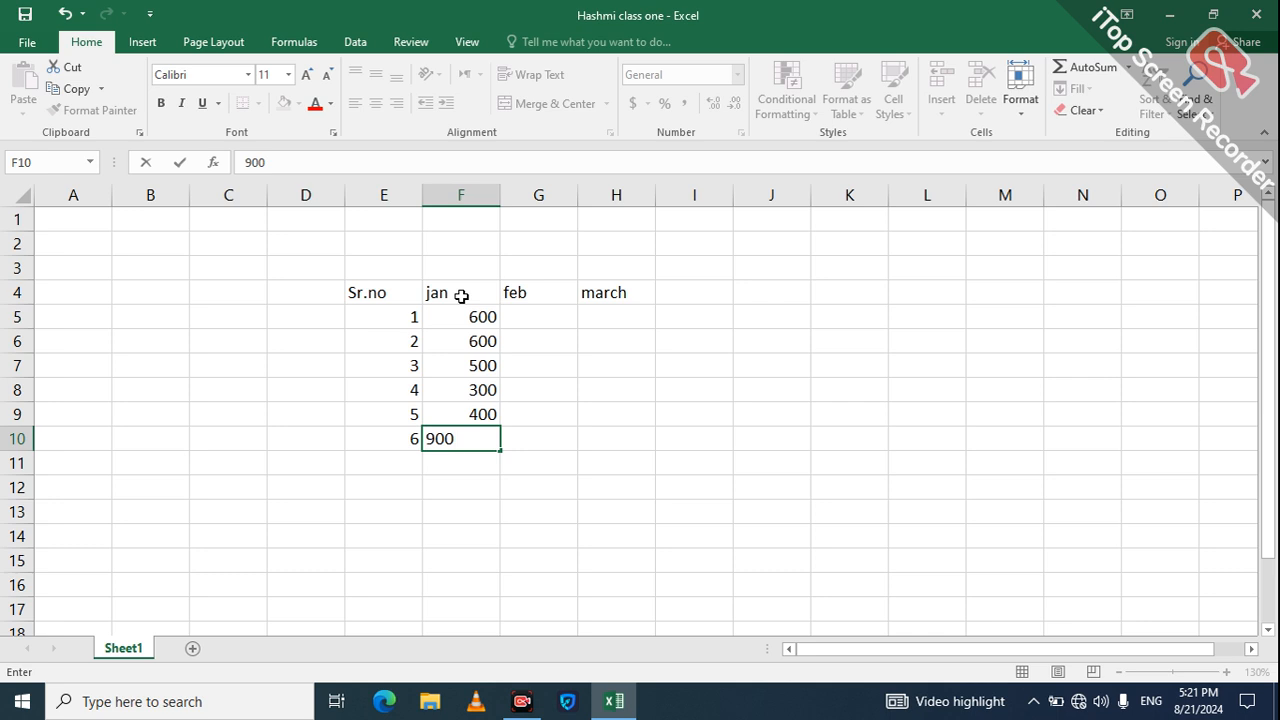
key("Return")
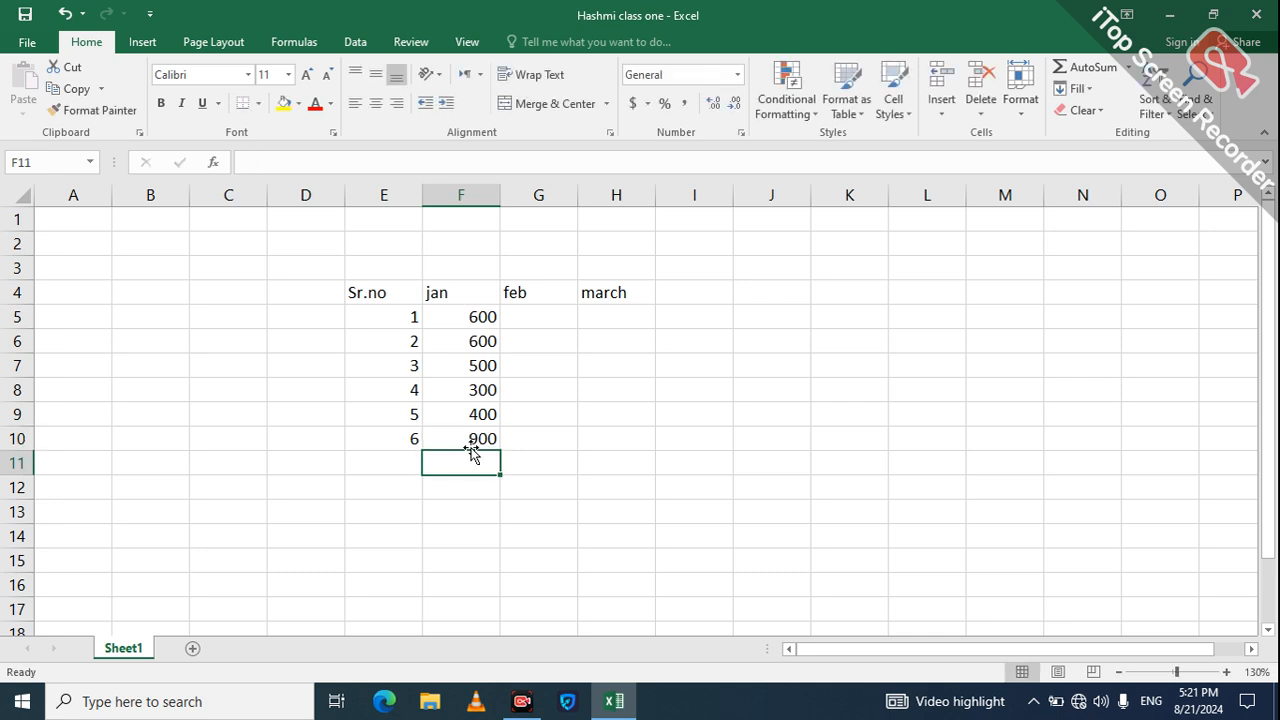
Step: Label cell E11 'Totall' and shade it light grey
left_click(375, 468)
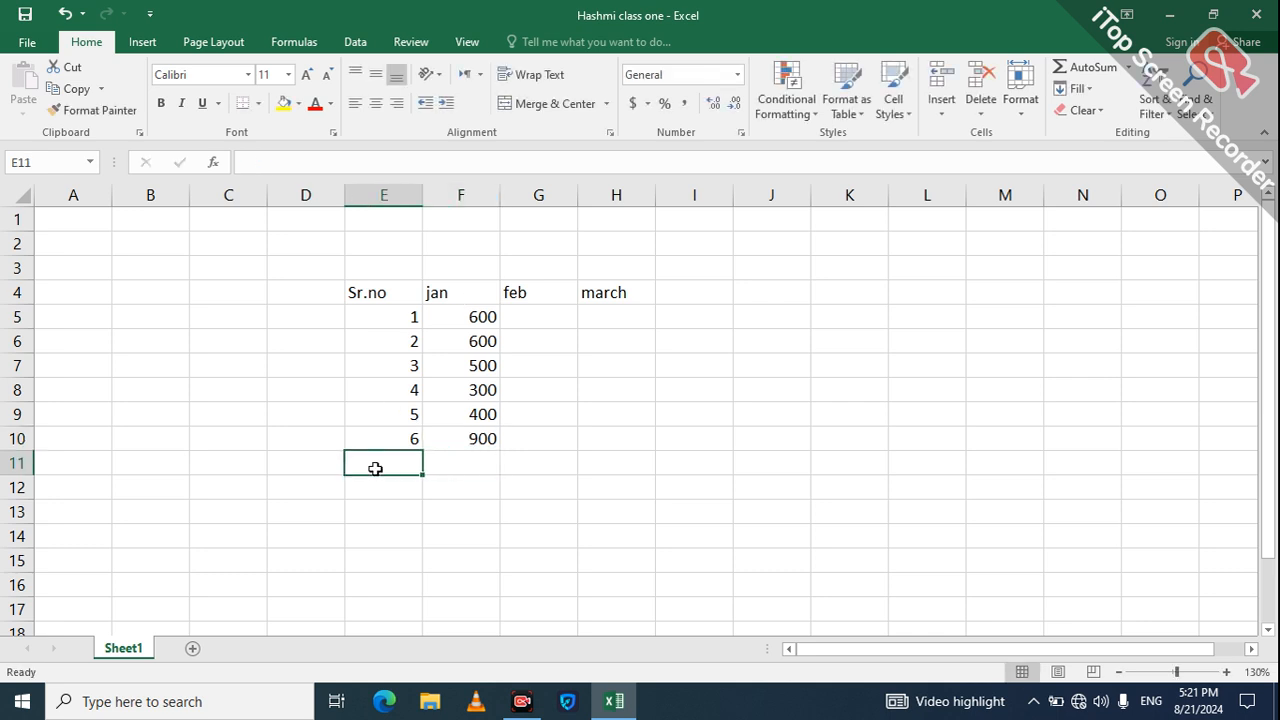
type("Totall")
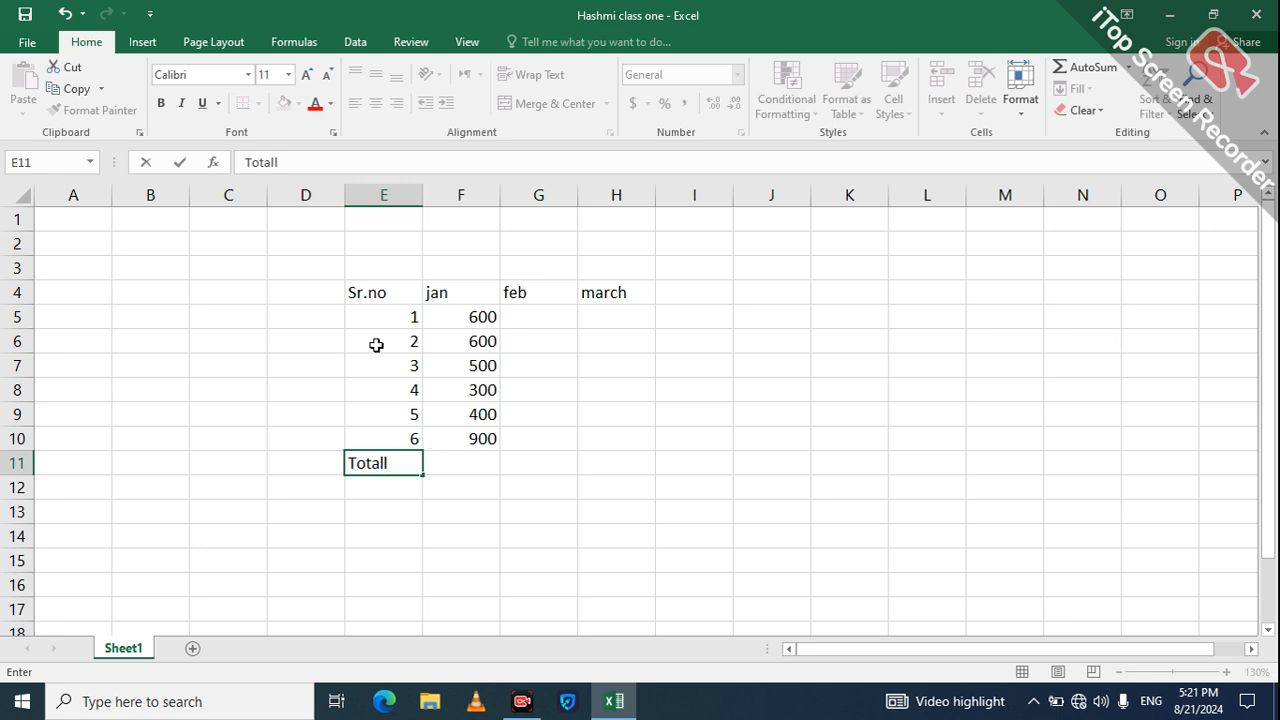
left_click(287, 467)
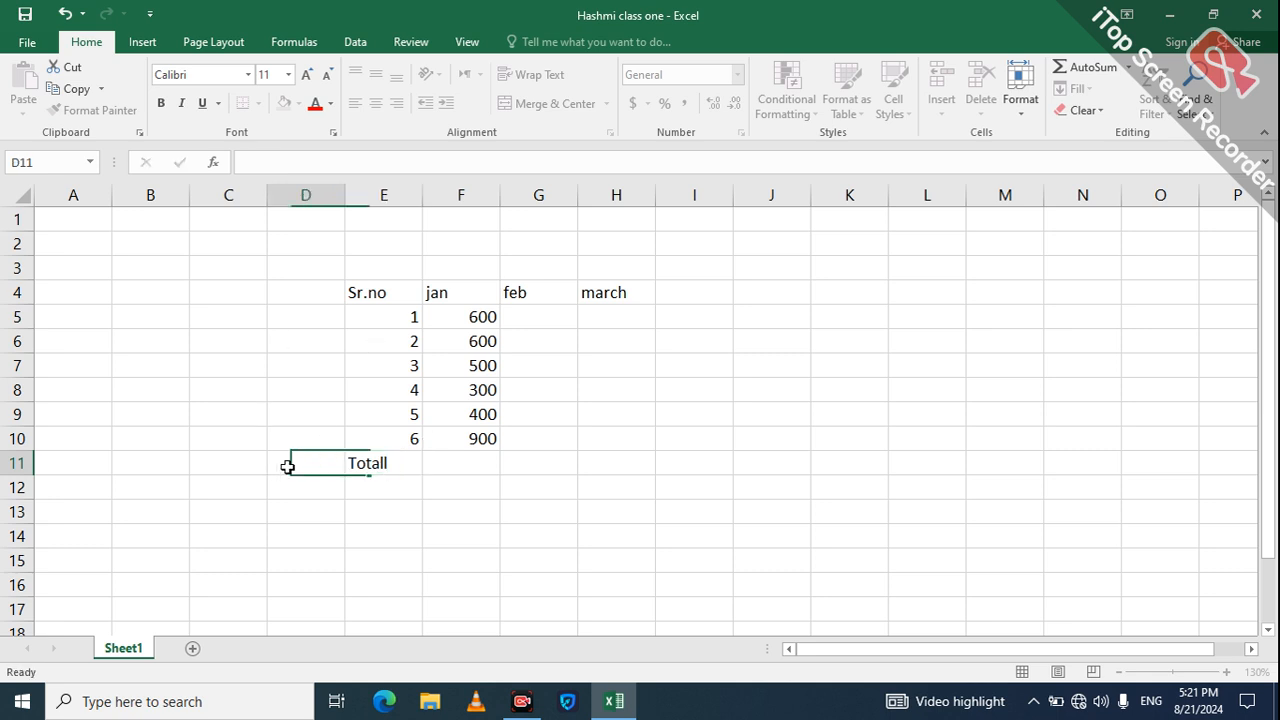
left_click(372, 466)
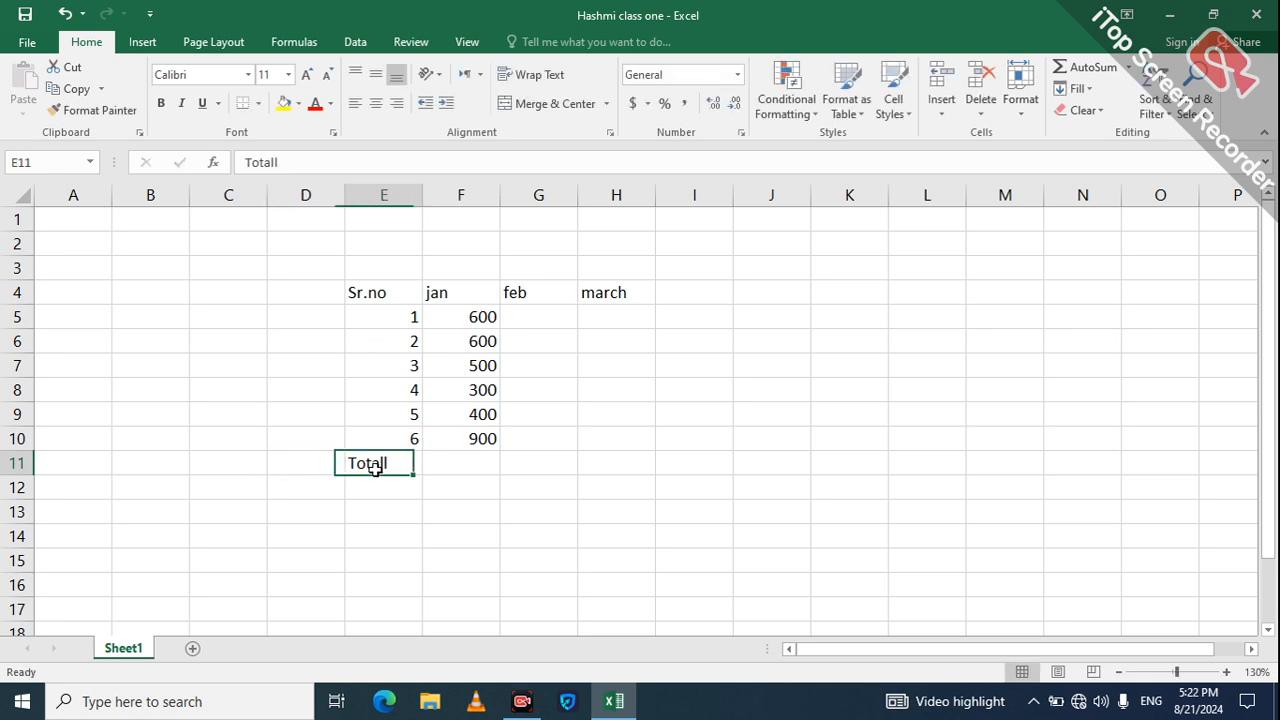
left_click(297, 103)
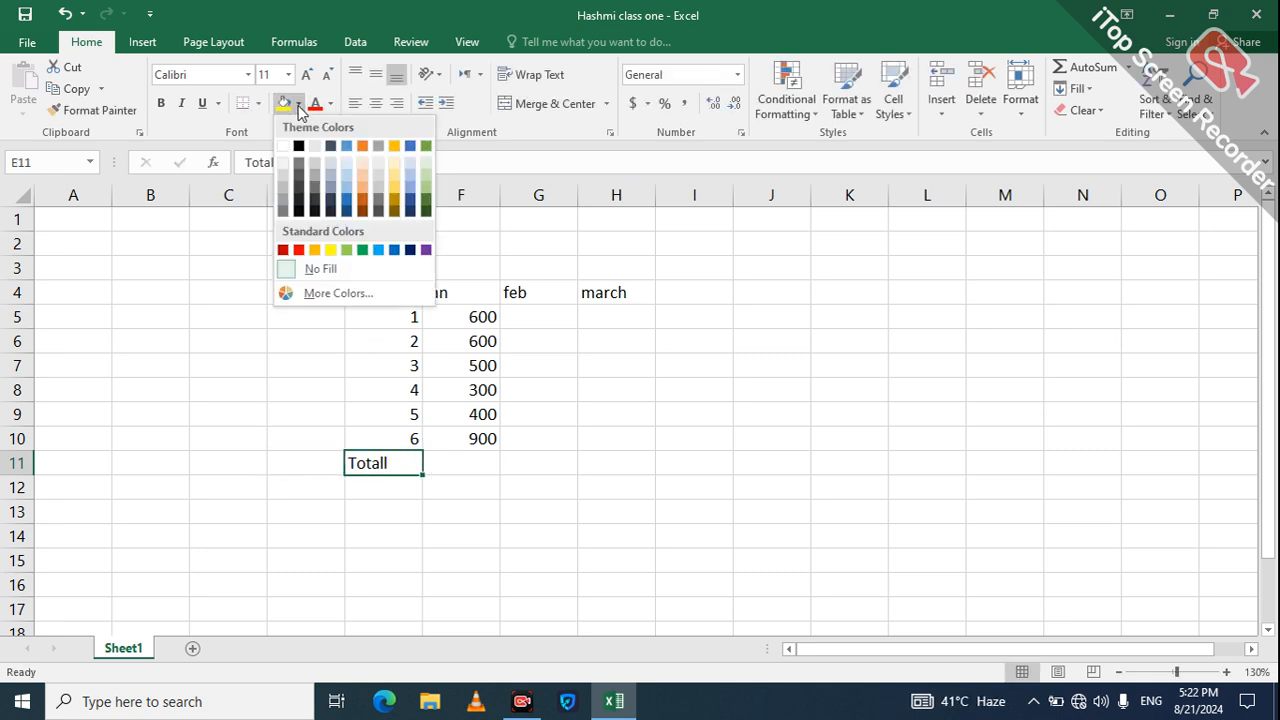
left_click(282, 176)
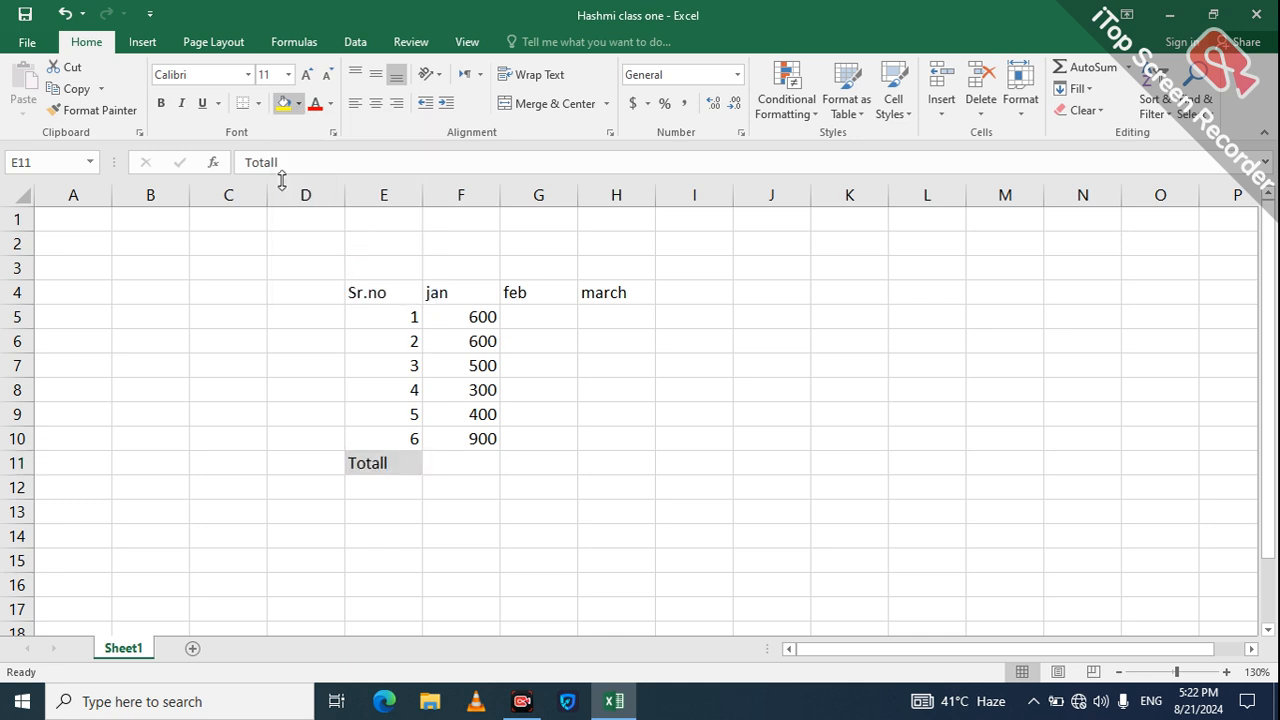
Step: Total the jan fees in F11 with =SUM(F5:F10), giving 3300
left_click(469, 460)
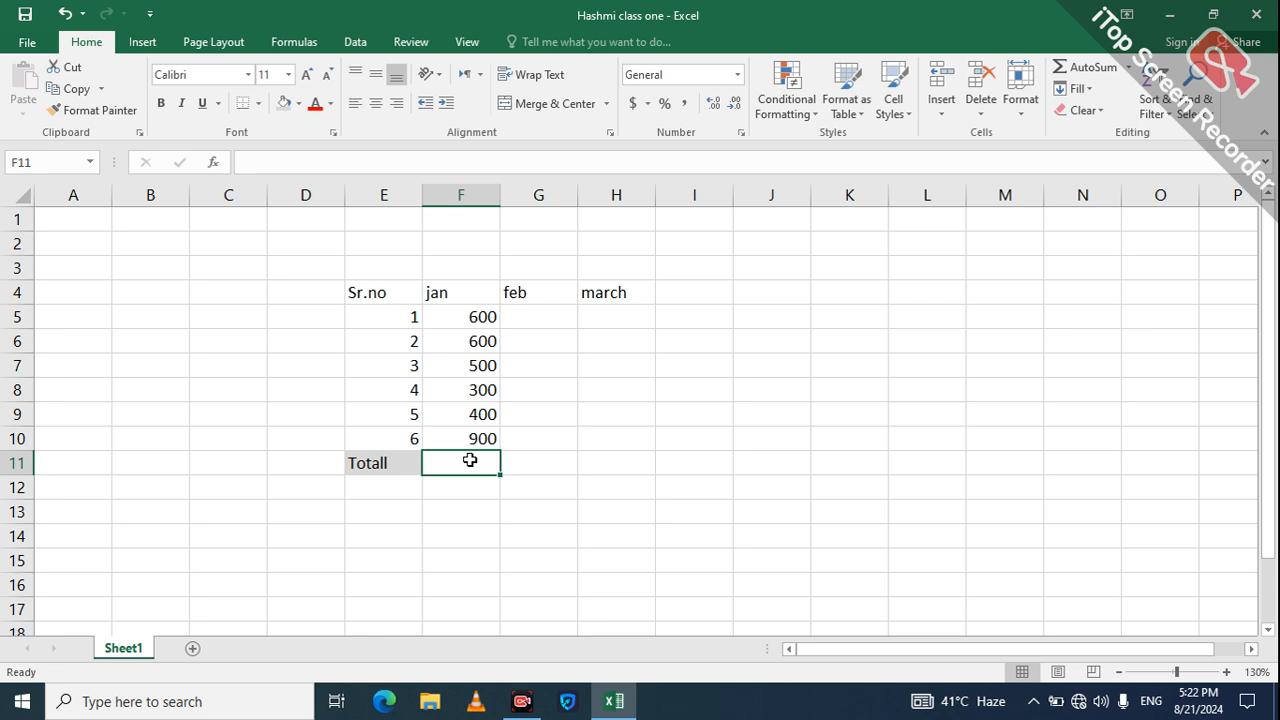
type("=")
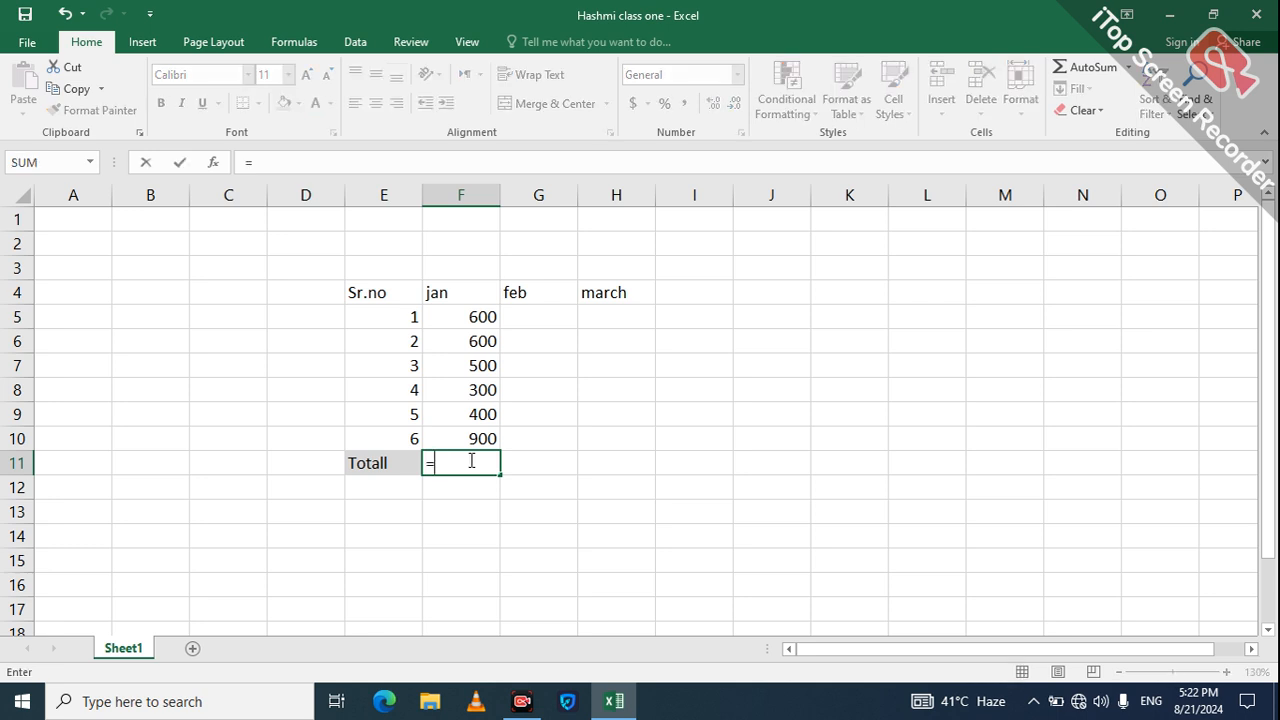
type("sum(")
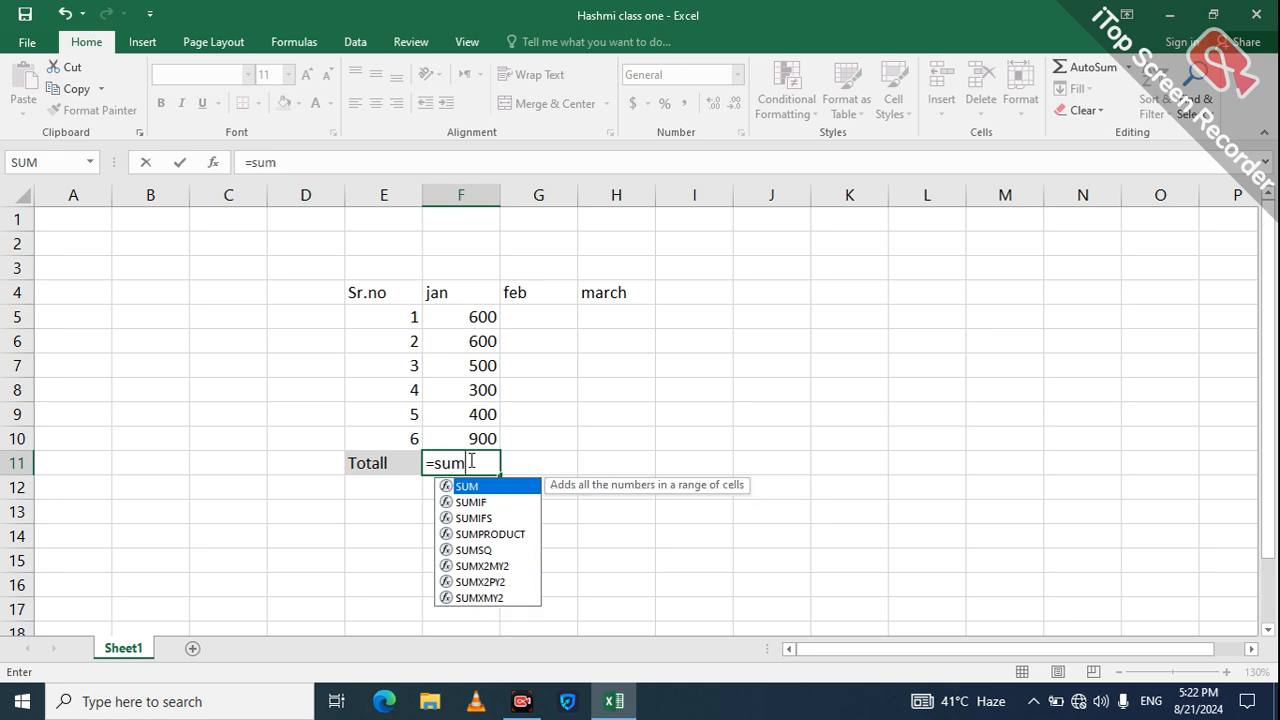
left_click(482, 318)
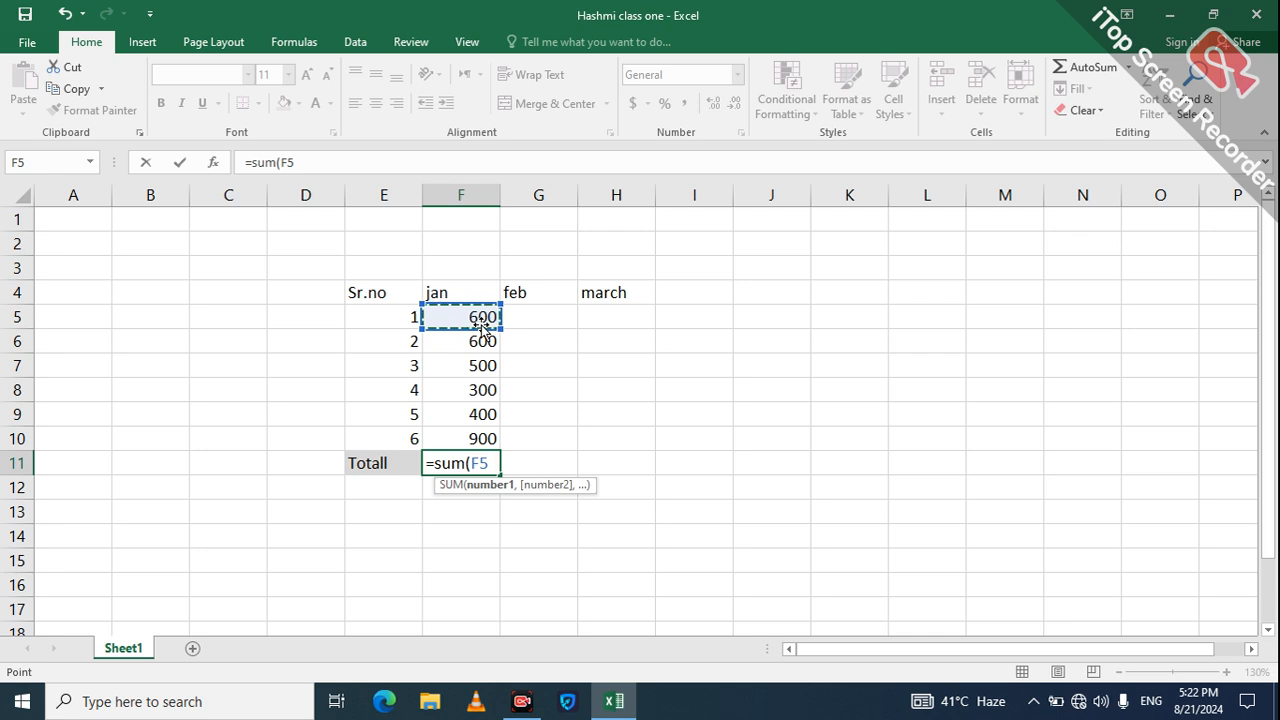
left_click_drag(482, 322, 481, 326)
key("shift+Down")
key("shift+Down")
key("shift+Down")
key("shift+Down")
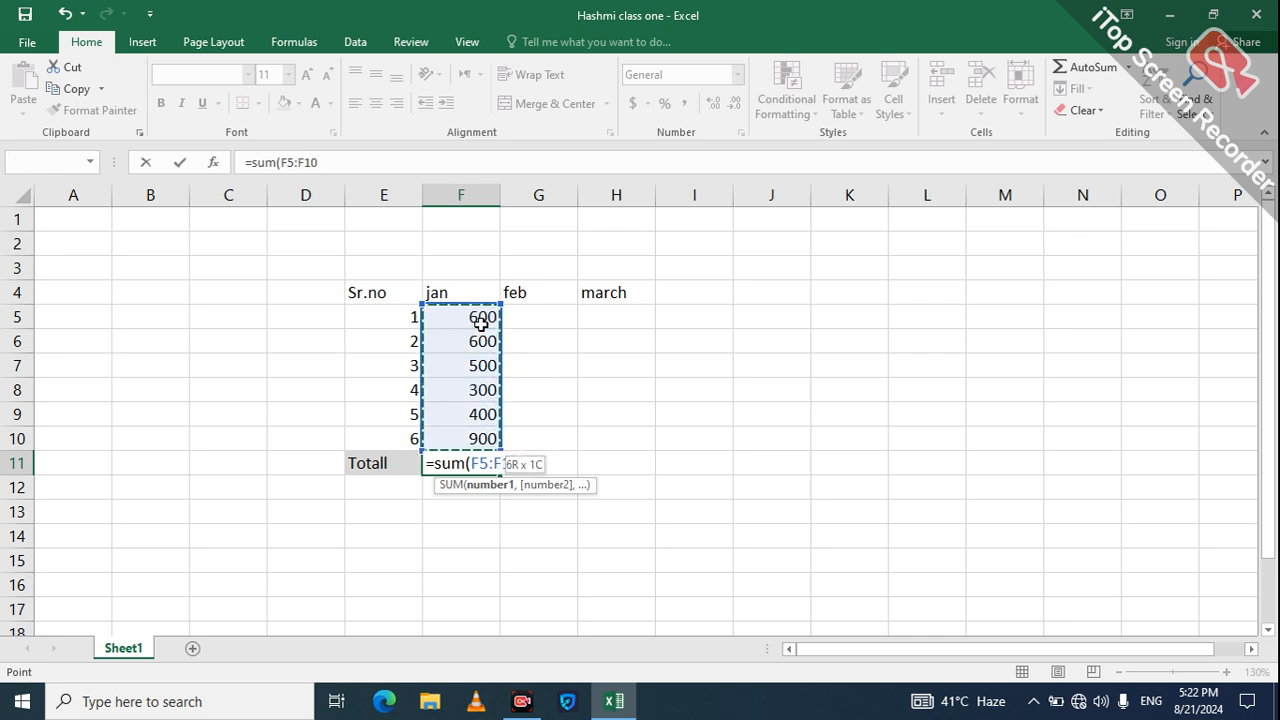
key("Return")
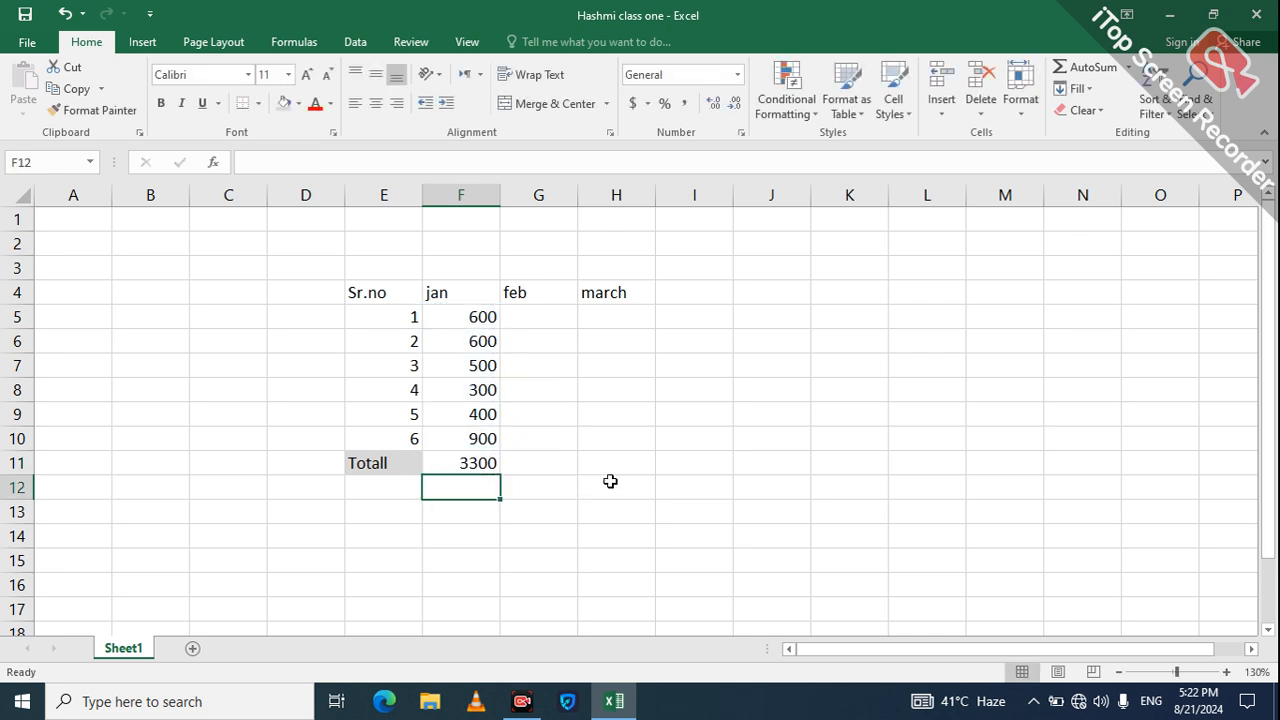
Step: Enter the feb fees 600, 700, 400, 800, 900 and 600 in G5:G10
left_click(548, 466)
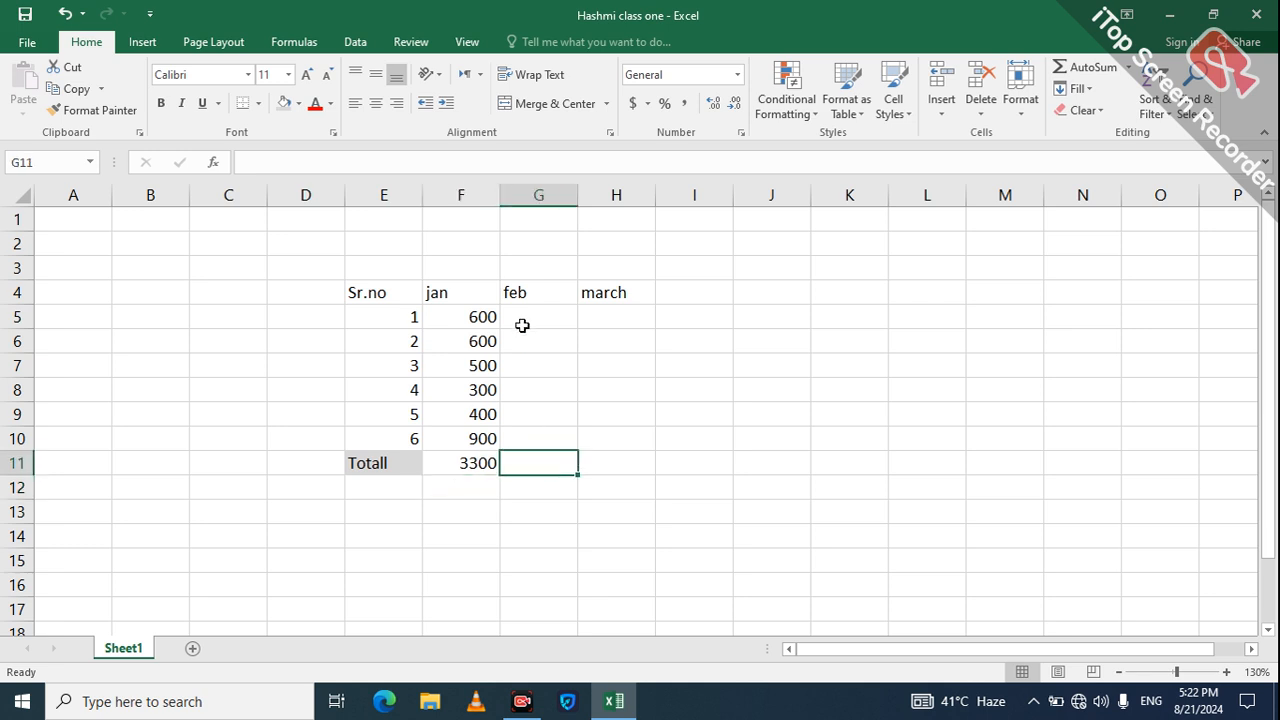
left_click(537, 315)
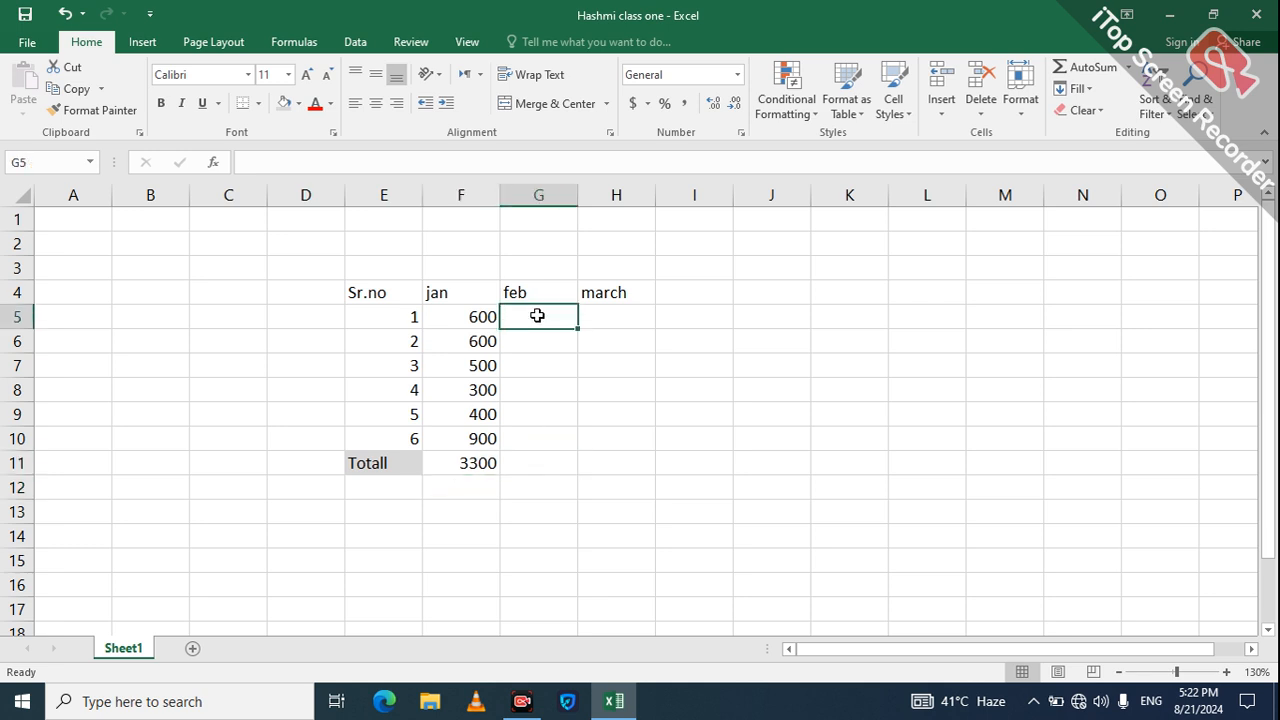
type("600")
key("Return")
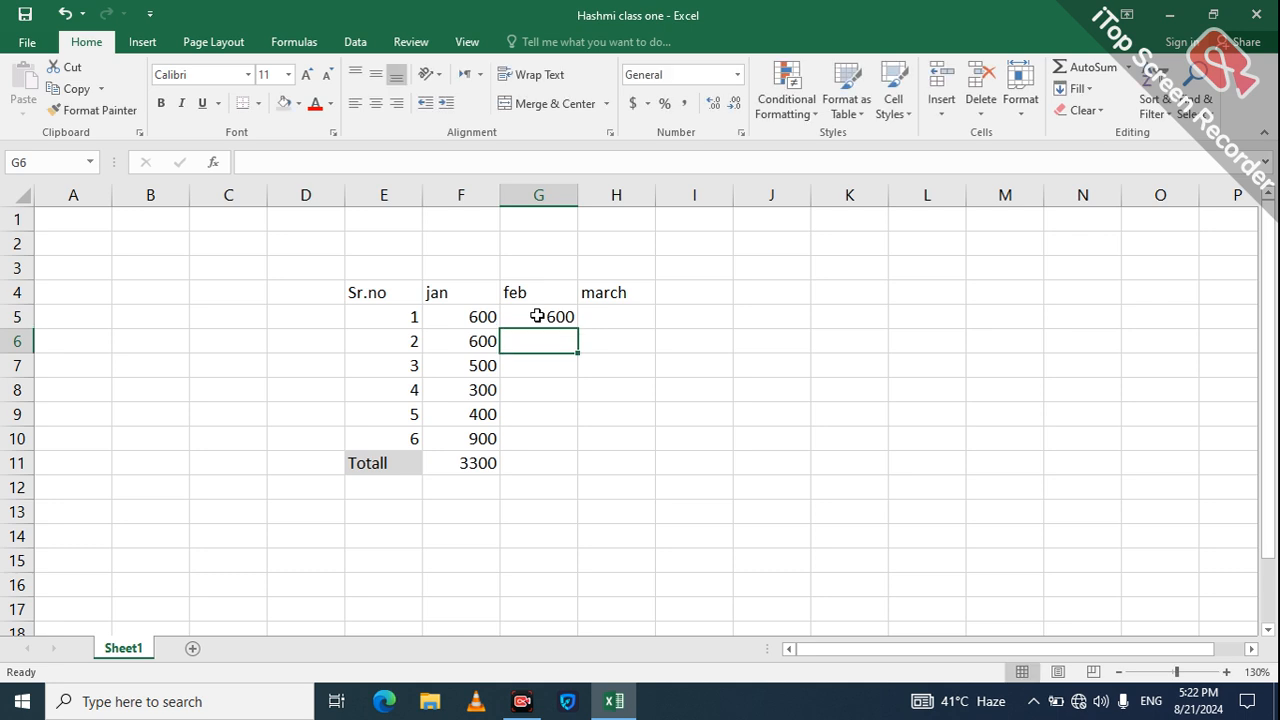
type("700")
key("Return")
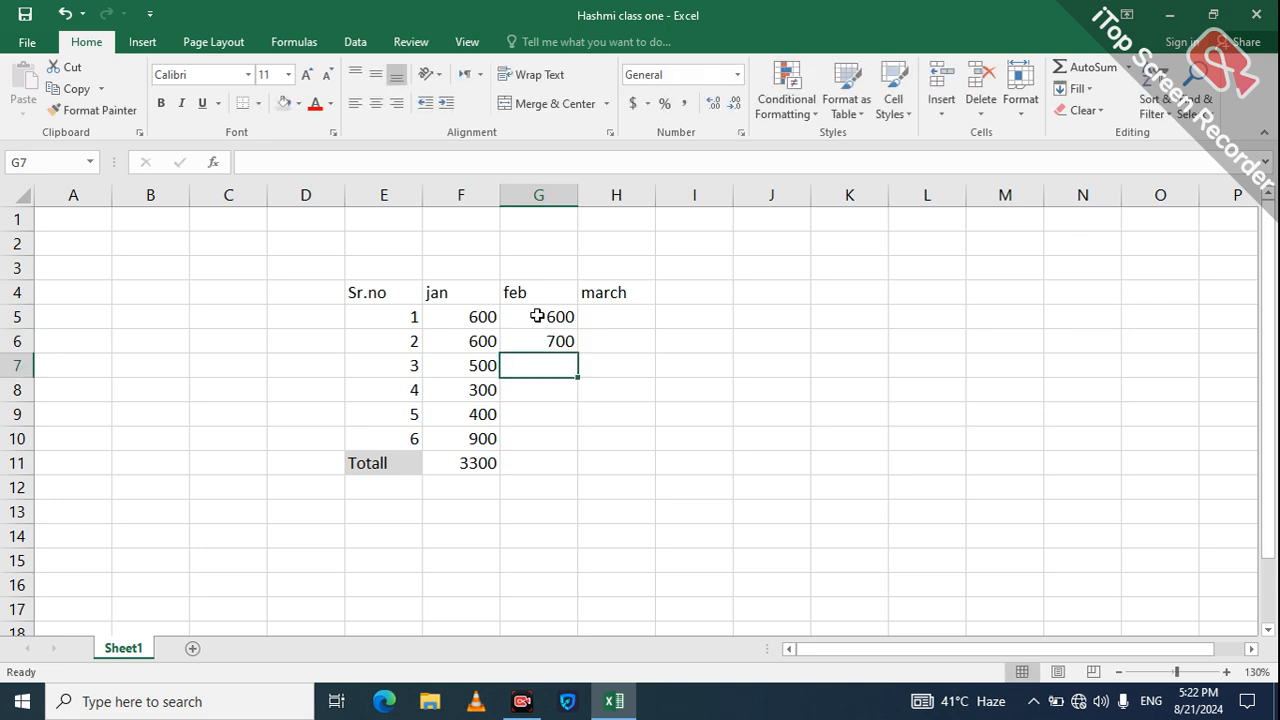
type("400")
key("Return")
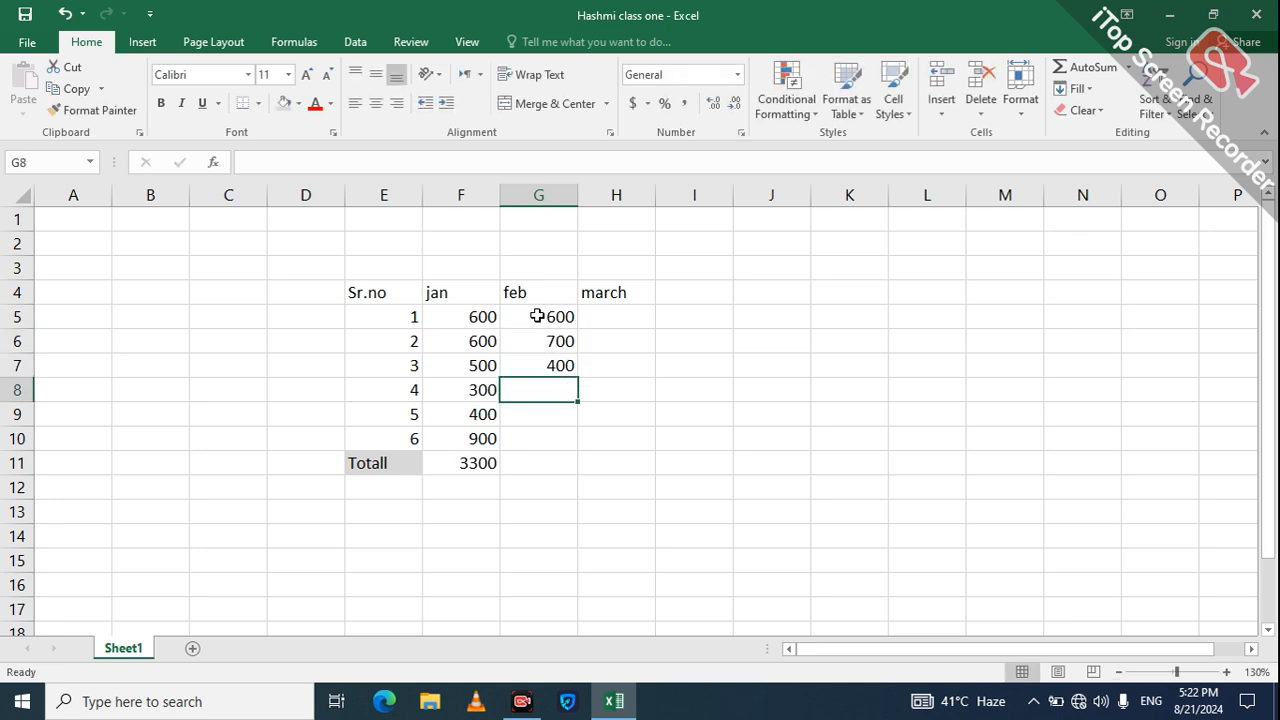
type("800")
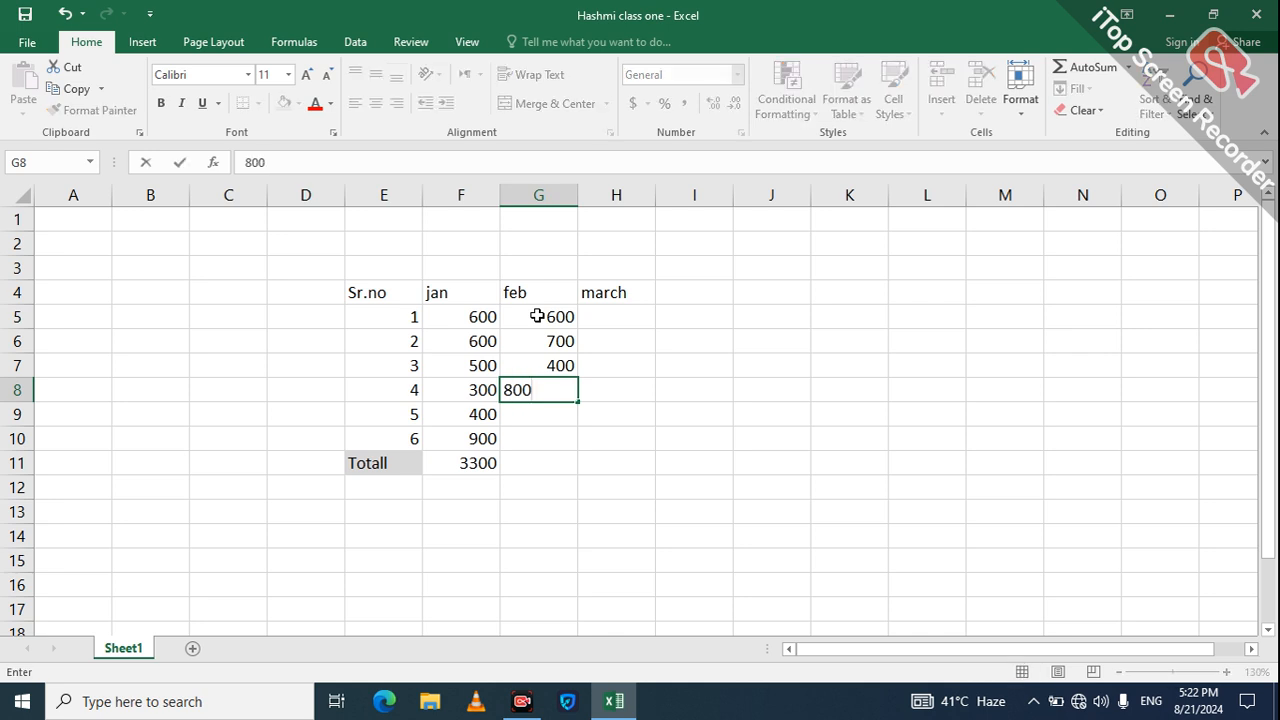
key("Return")
type("900")
key("Return")
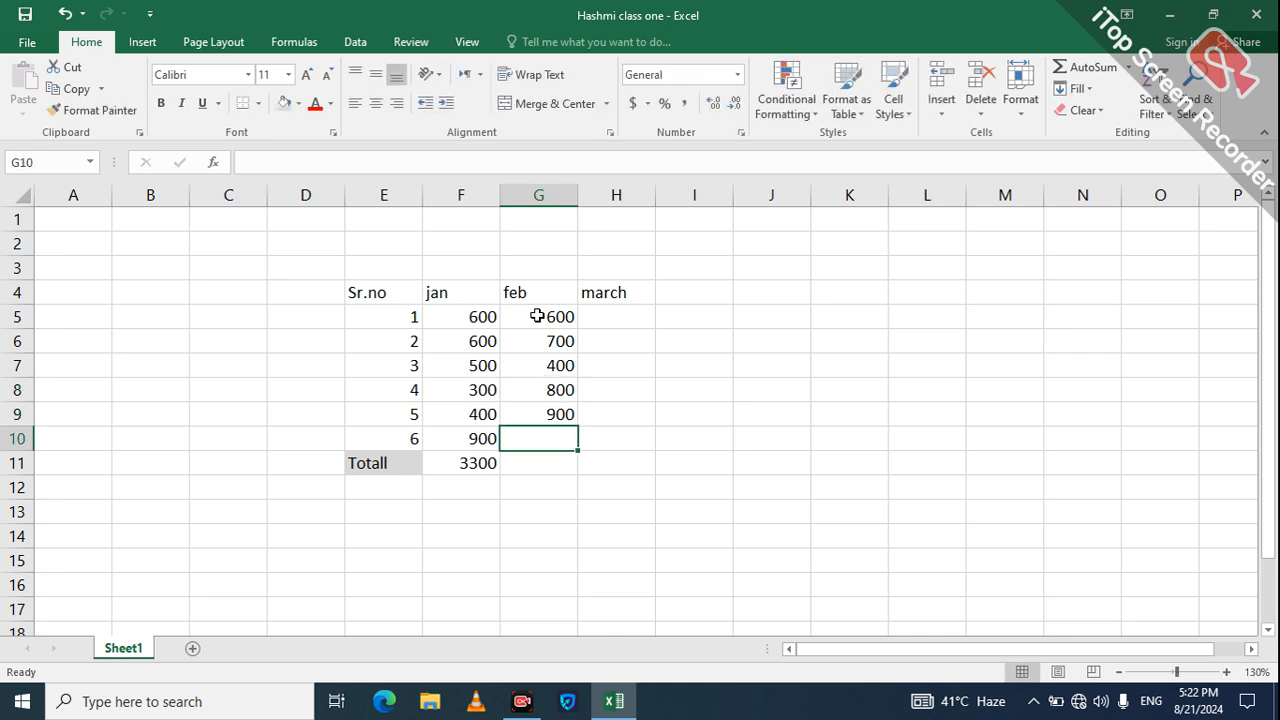
type("600")
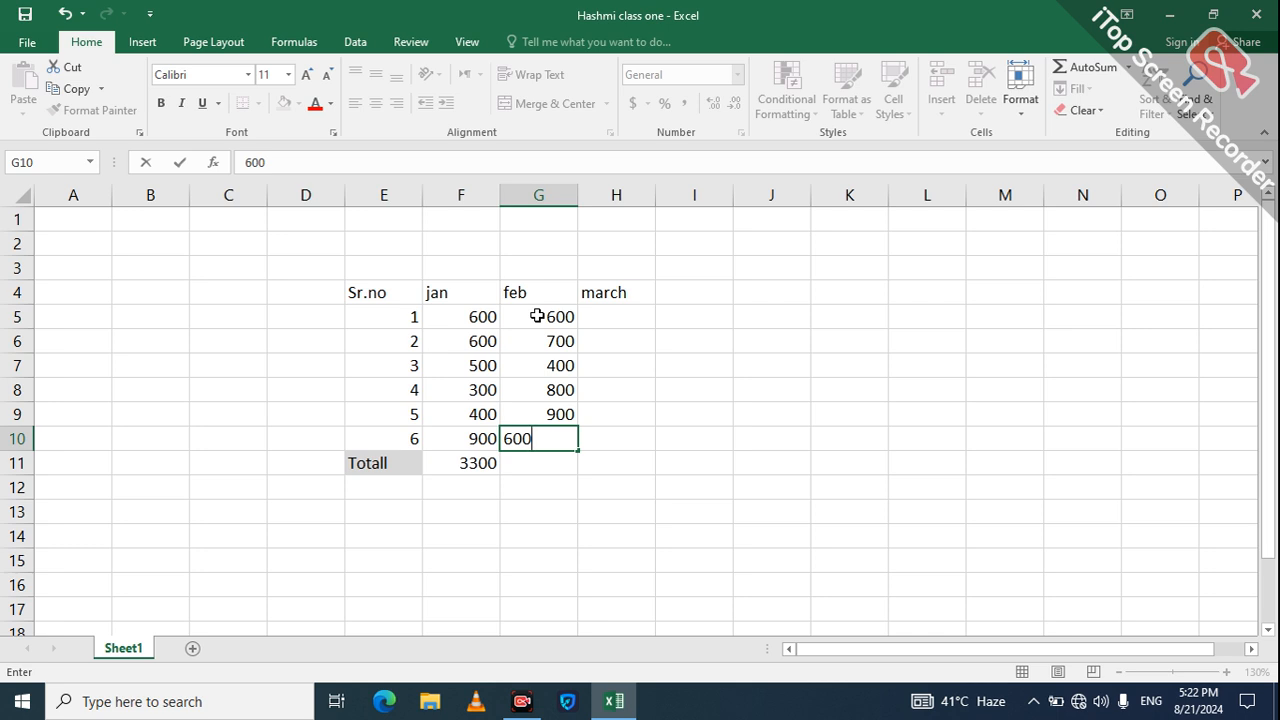
key("Return")
key("Left")
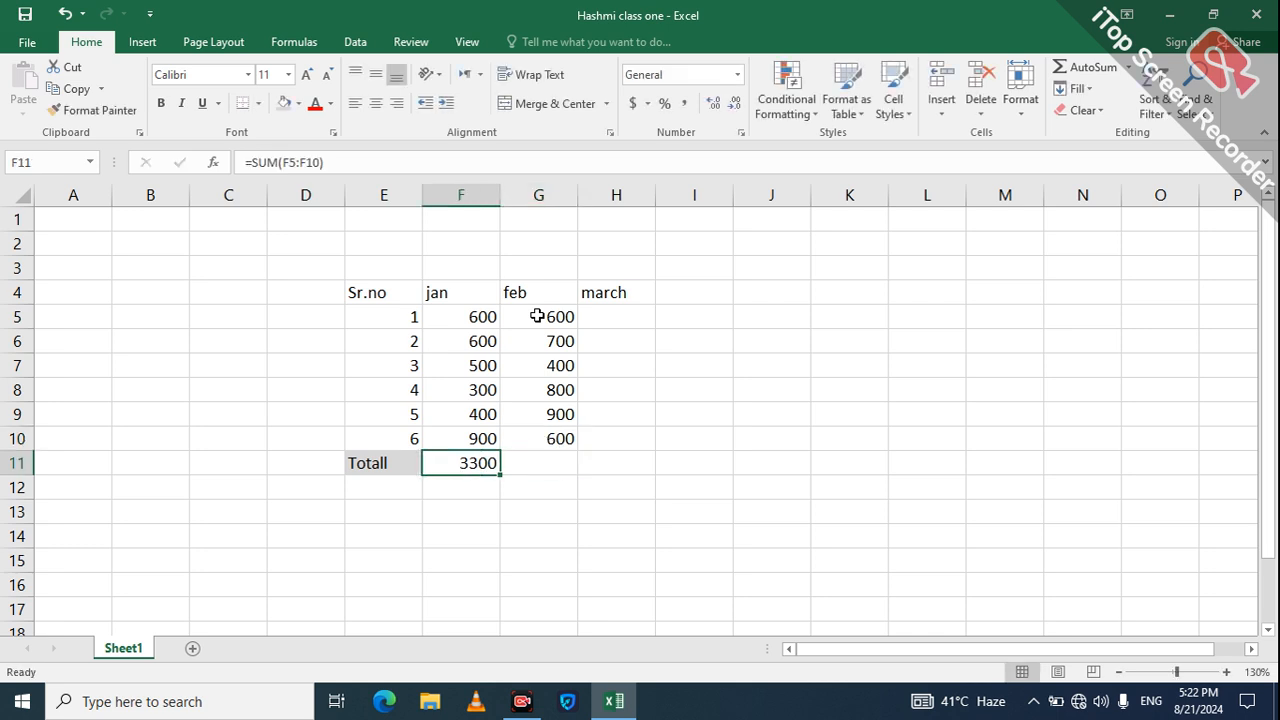
Step: Enter =SUM(G5:G10) in G11 to total the feb fees as 4000
left_click(568, 472)
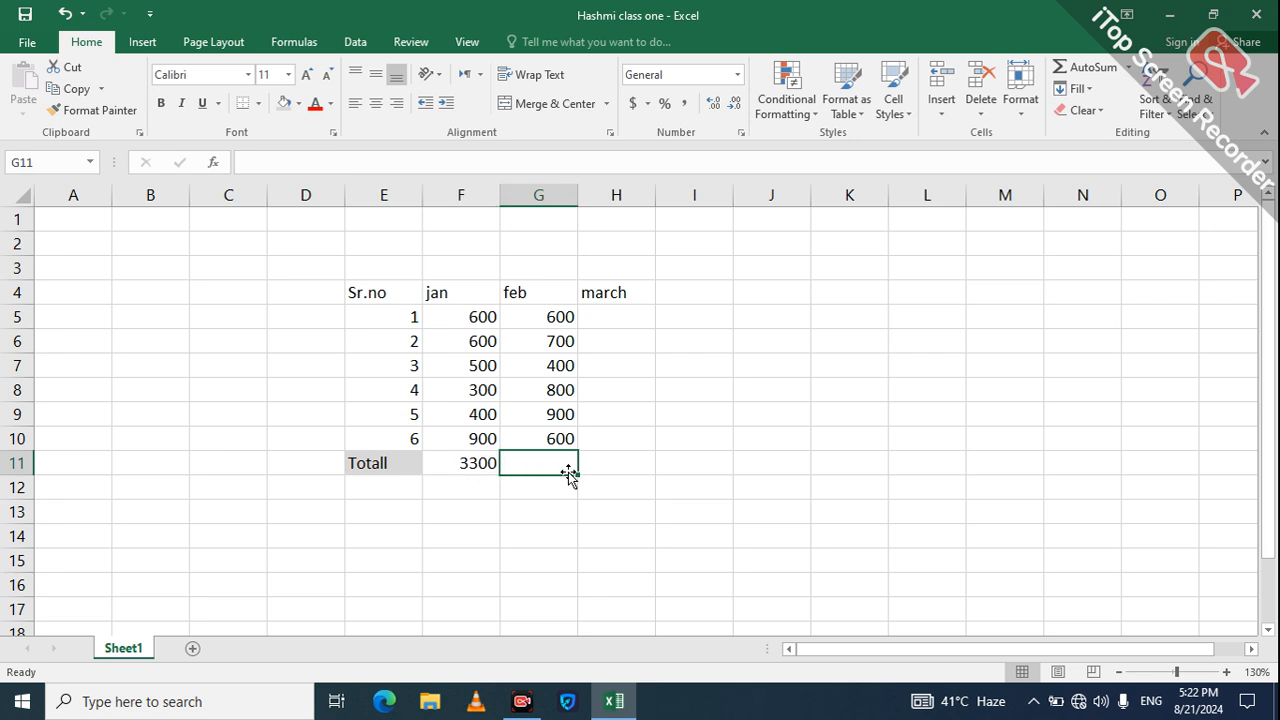
type("=")
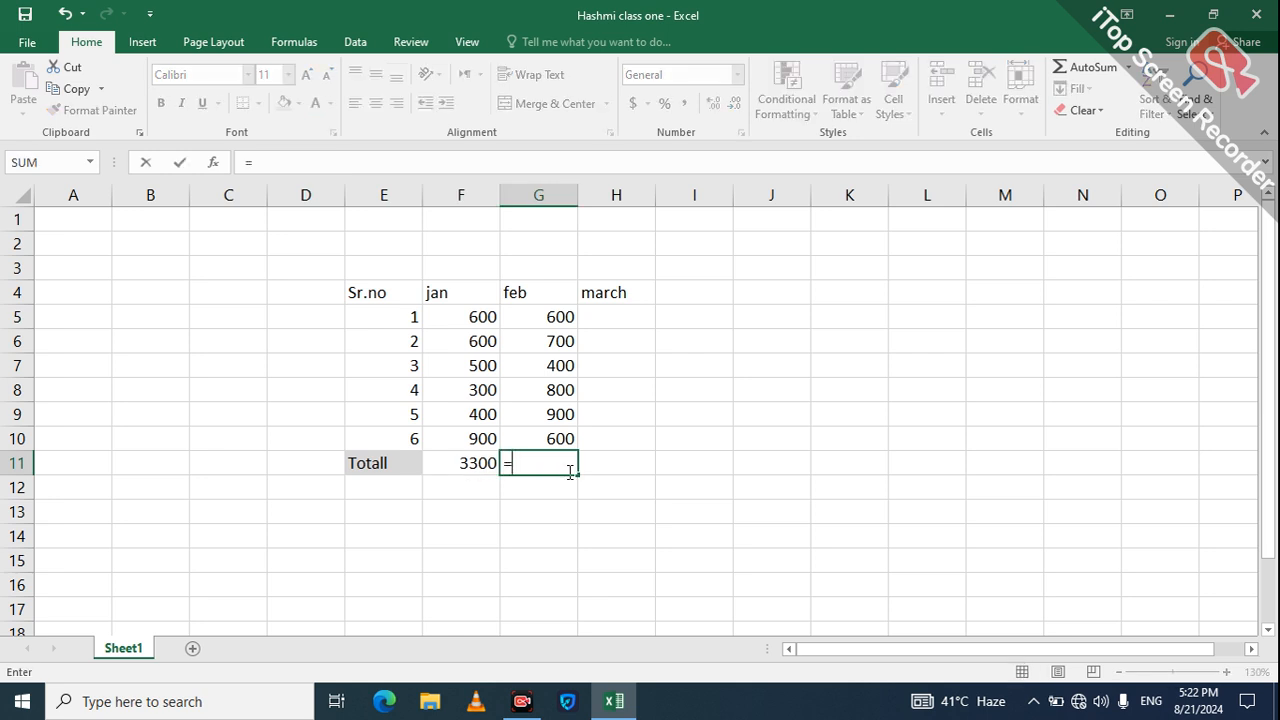
type("Sum")
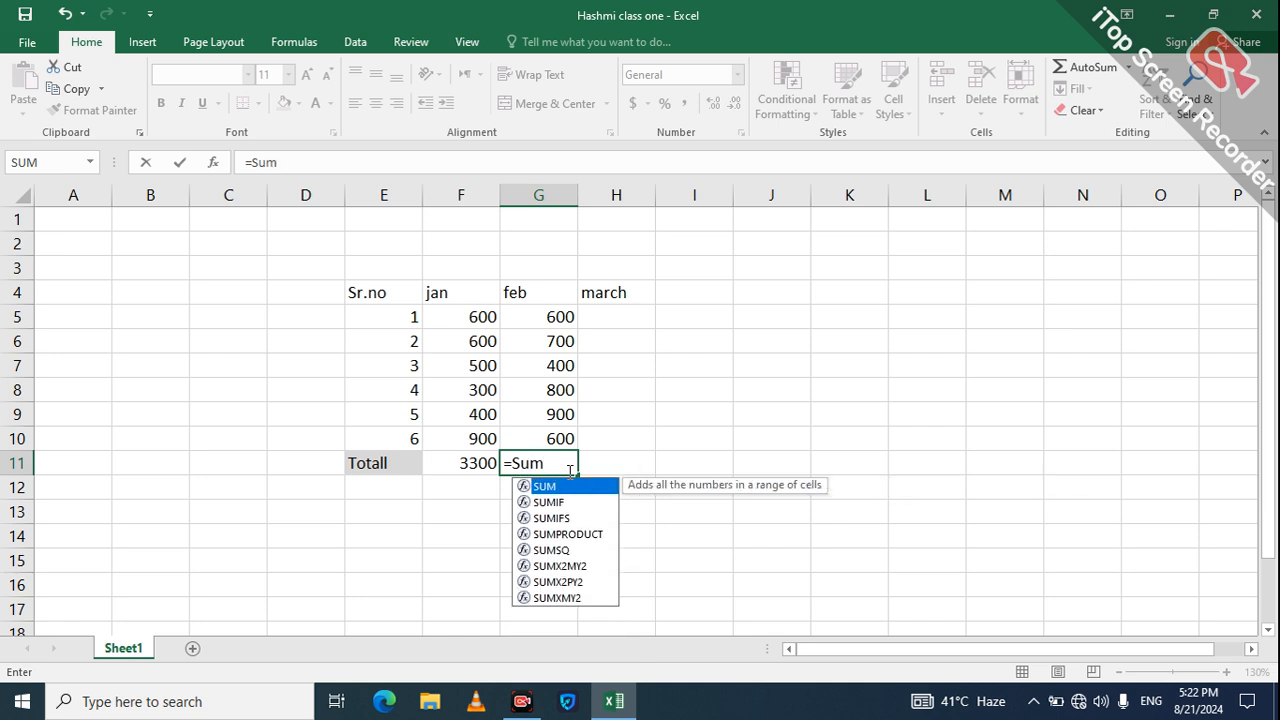
type("(")
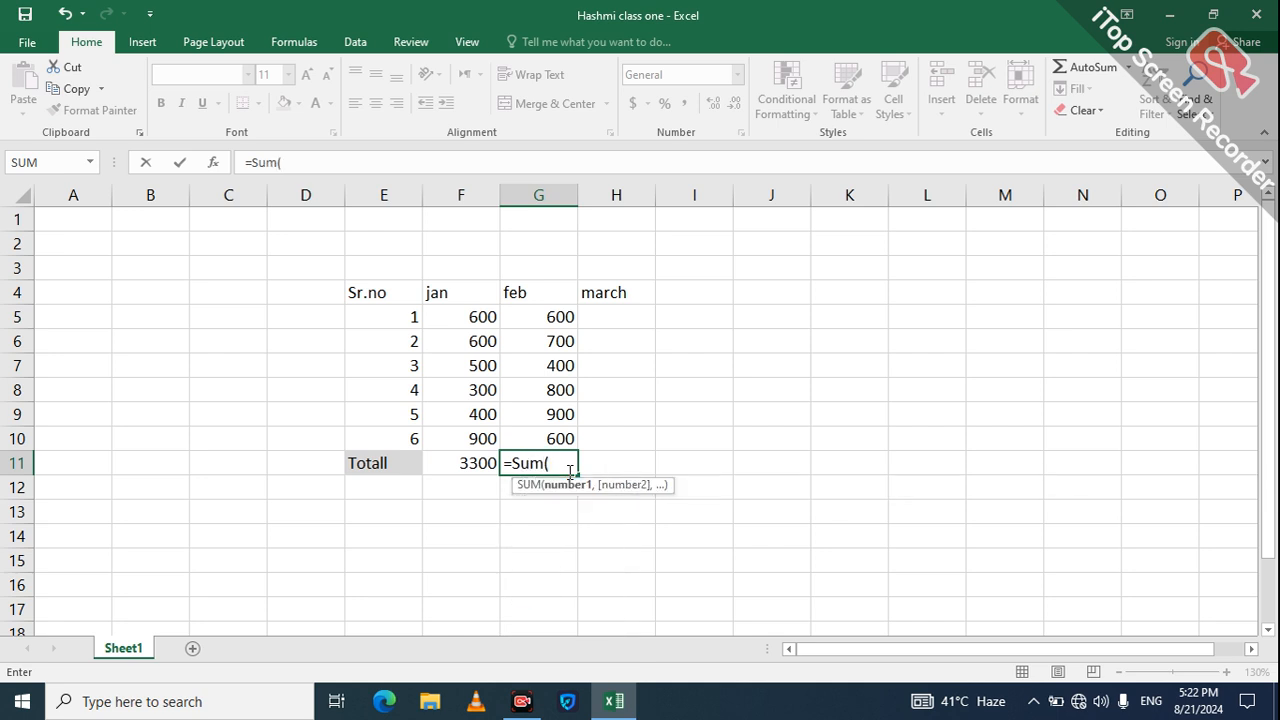
left_click(540, 316)
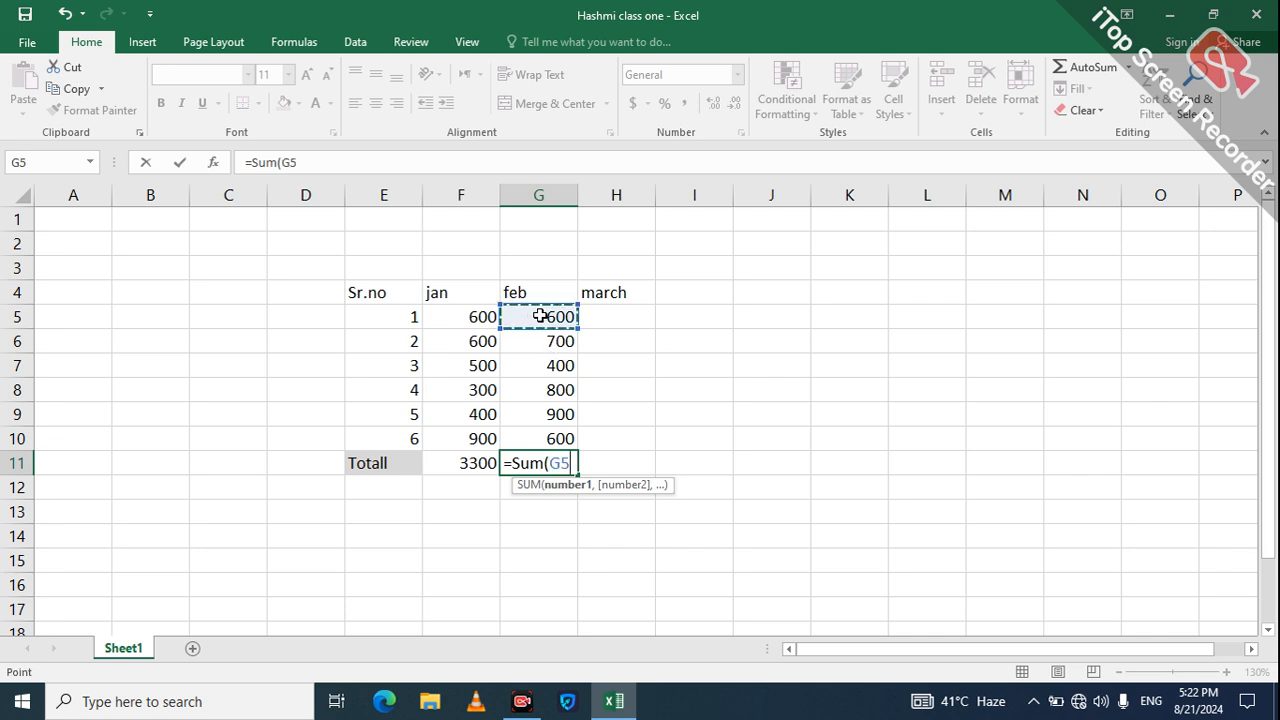
key("shift+Down")
key("shift+Down")
key("shift+Down")
key("shift+Down")
key("shift+Down")
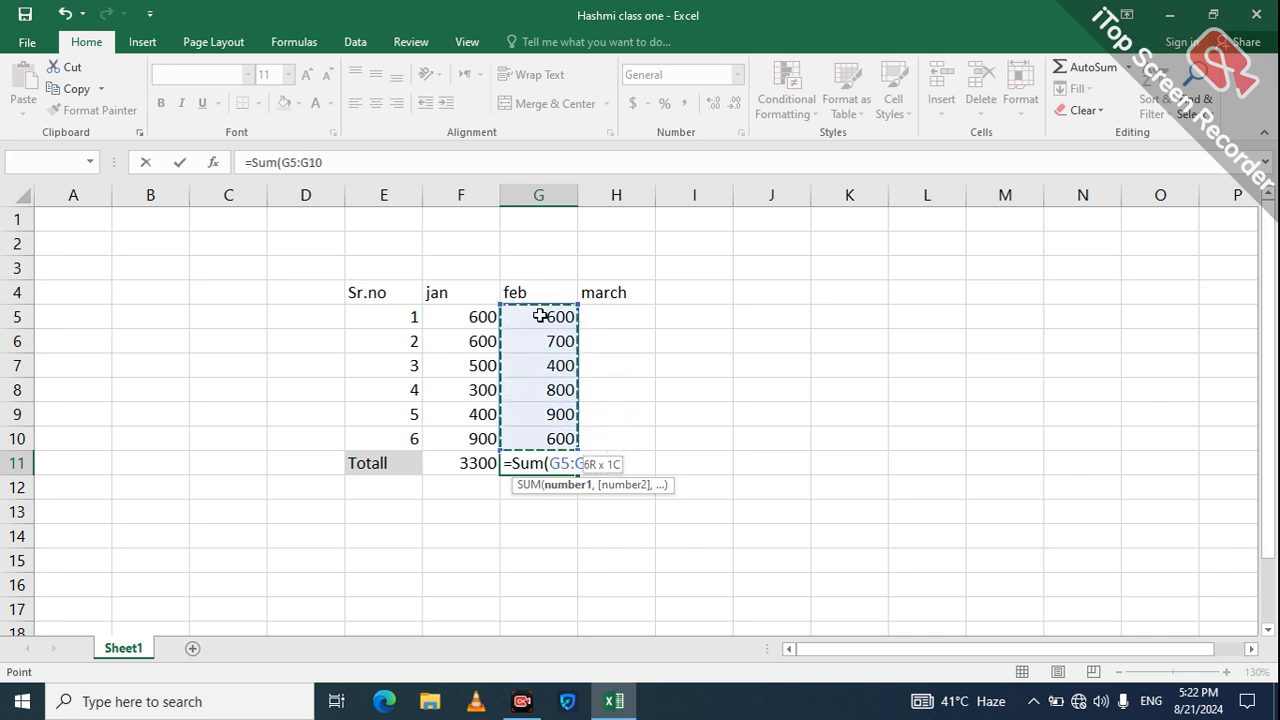
key("Return")
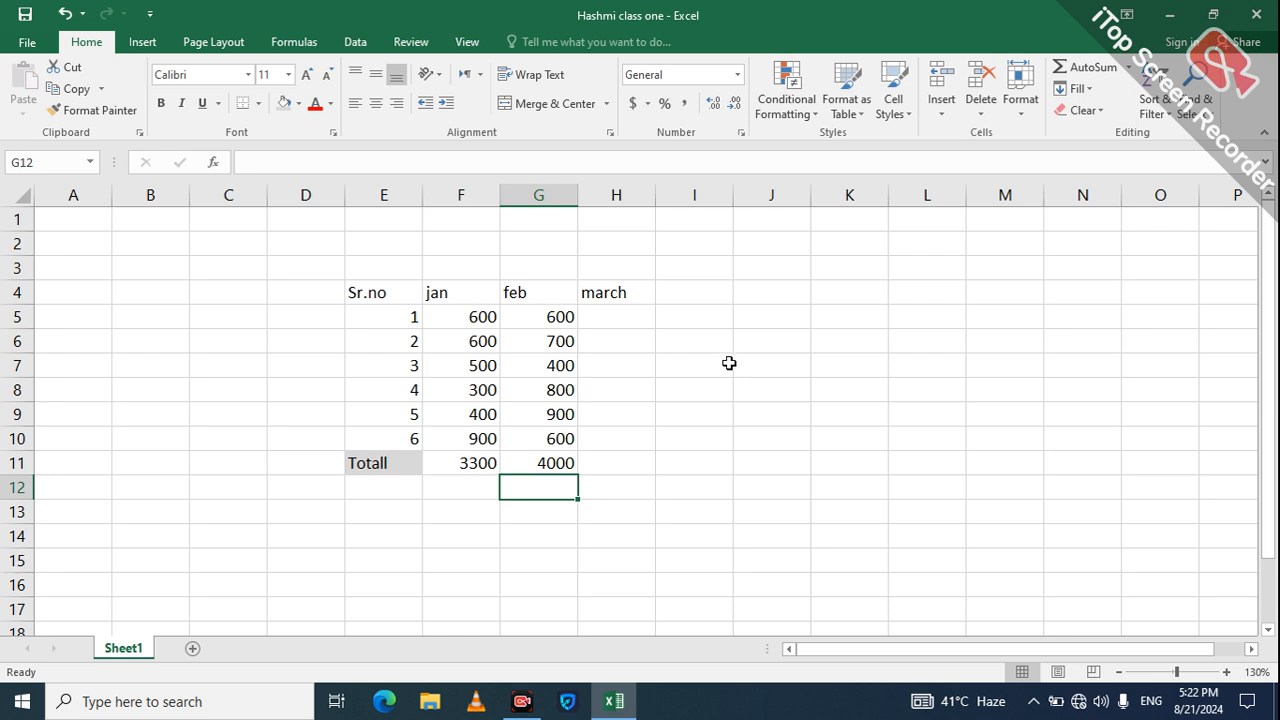
Step: Enter a fee of 500 in each march cell from H5 to H10
left_click(621, 292)
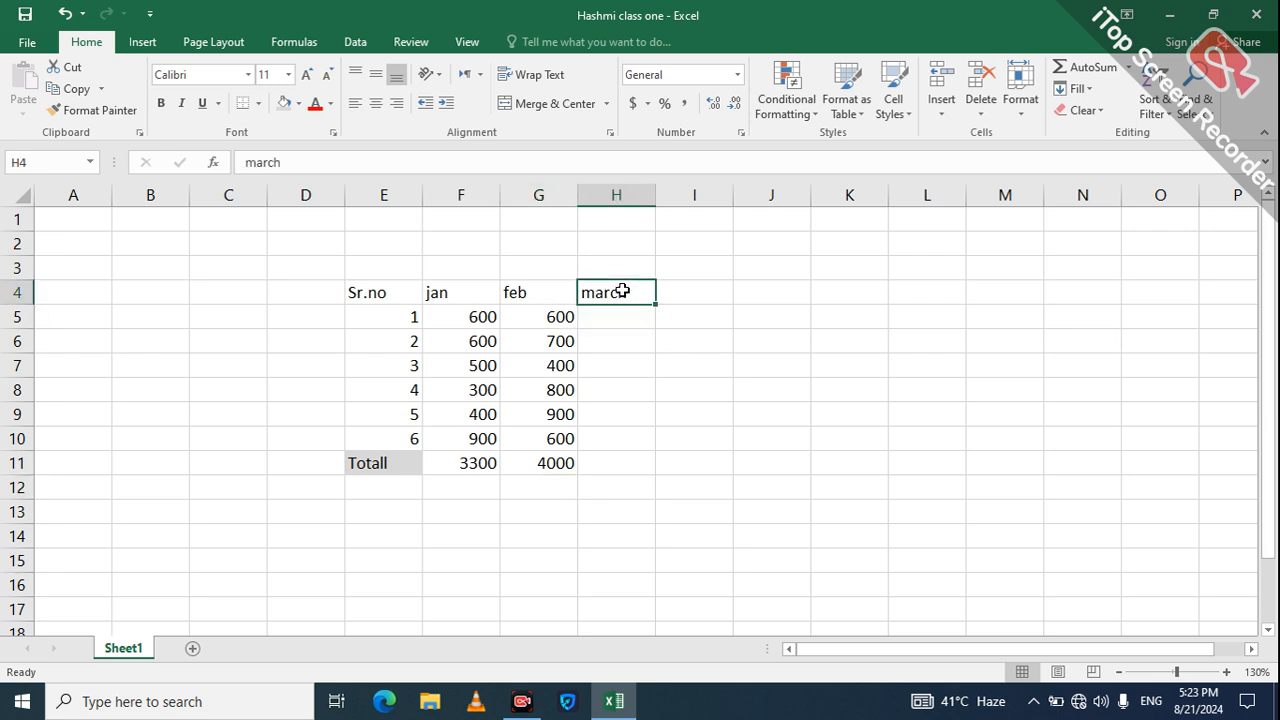
left_click(633, 315)
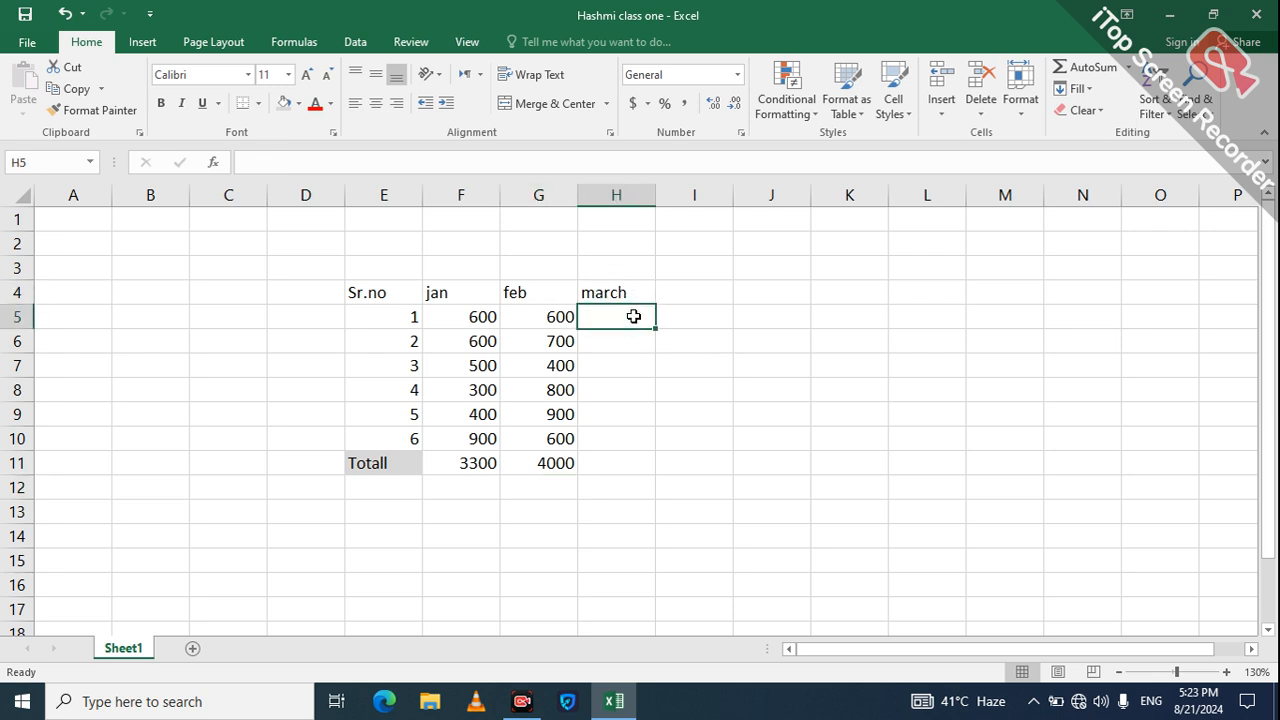
type("500")
key("Return")
type("500")
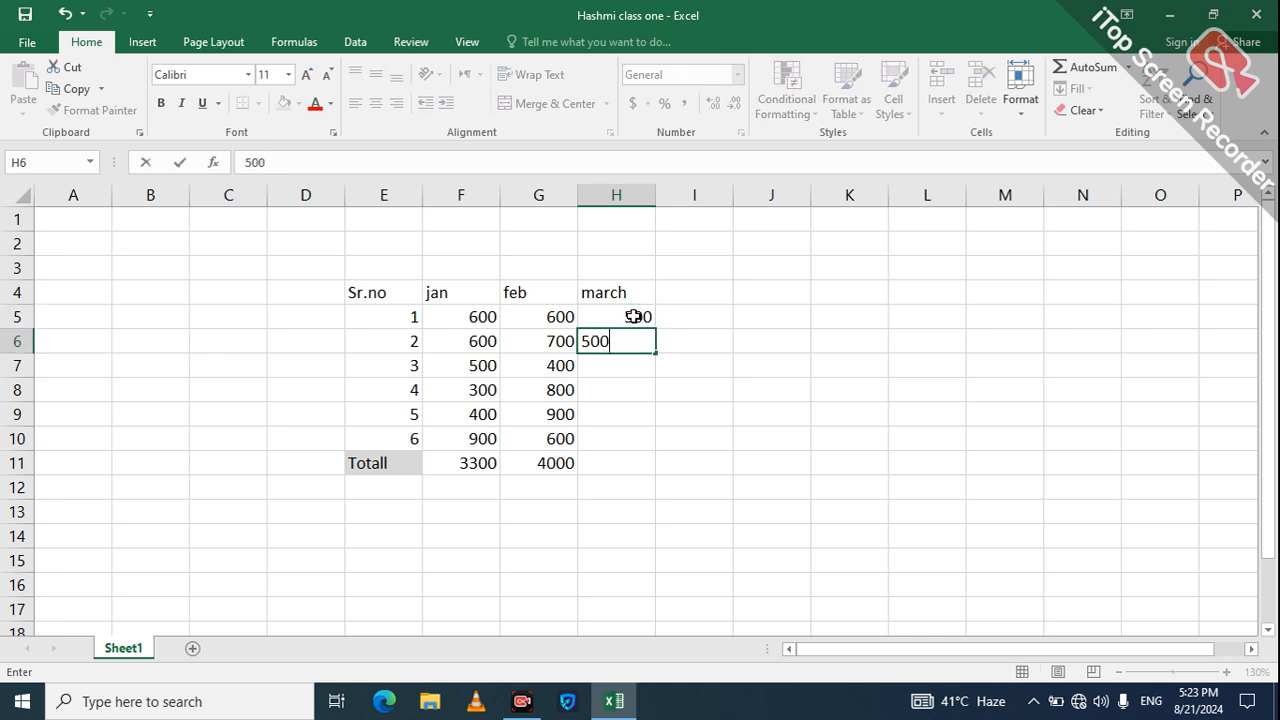
key("Return")
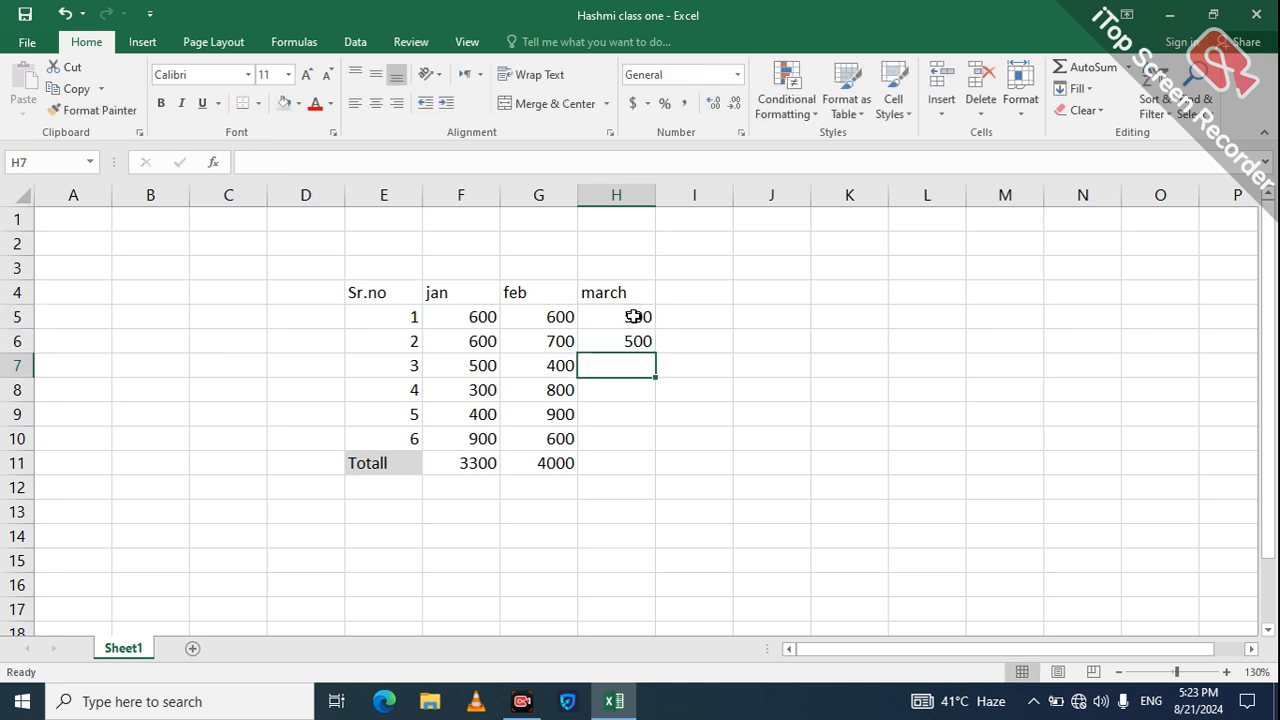
type("500")
key("Return")
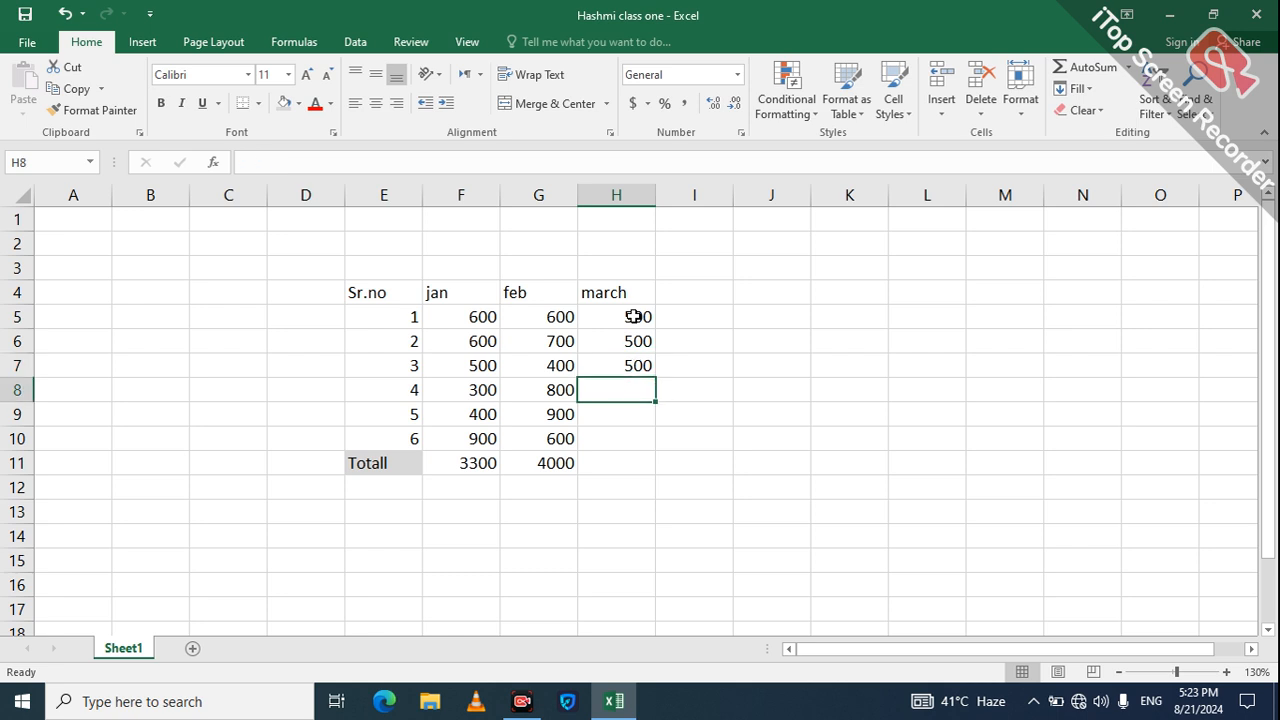
type("500")
key("Return")
type("500")
key("Return")
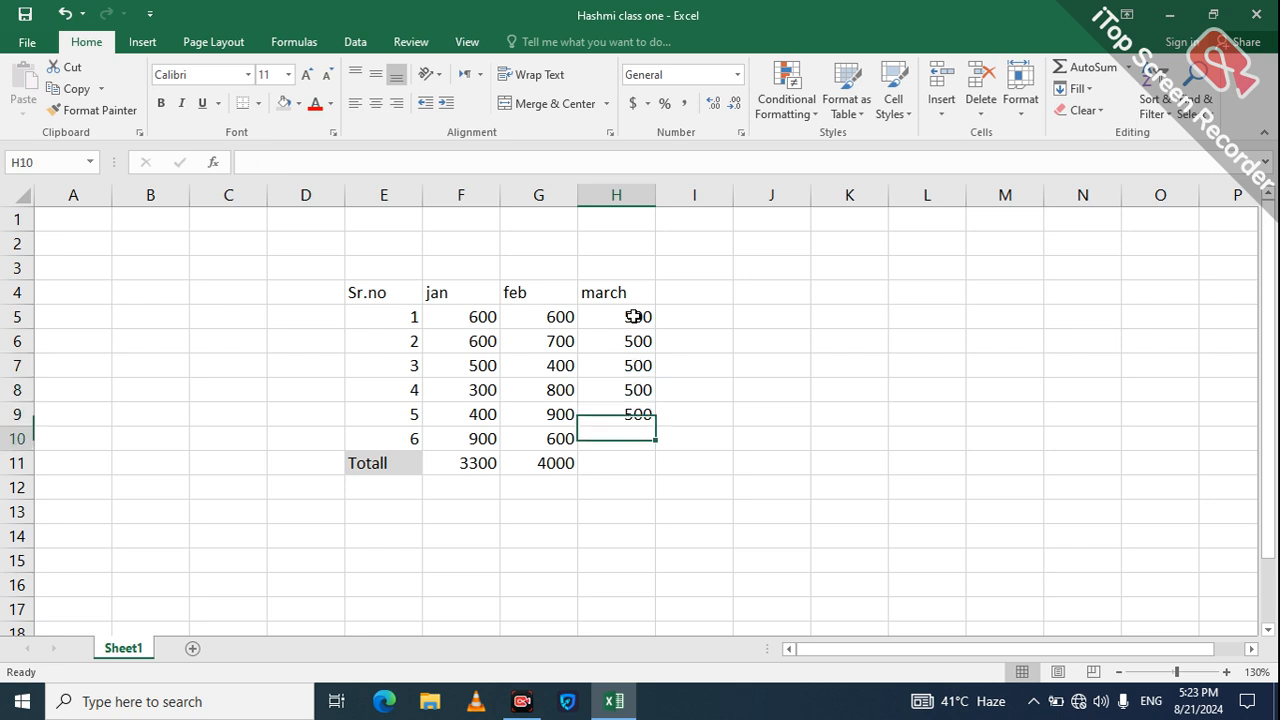
type("500")
key("Return")
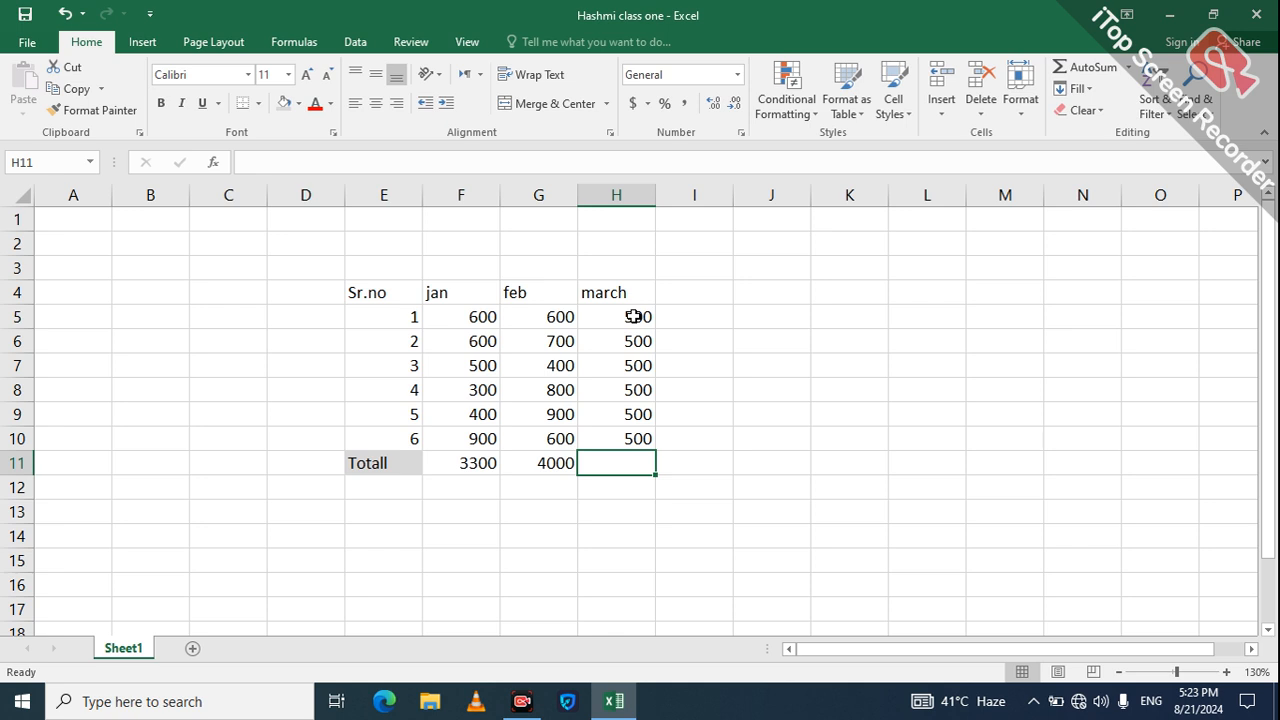
Step: Enter =SUM(H5:H10) in H11 for a march total of 3000
type("=")
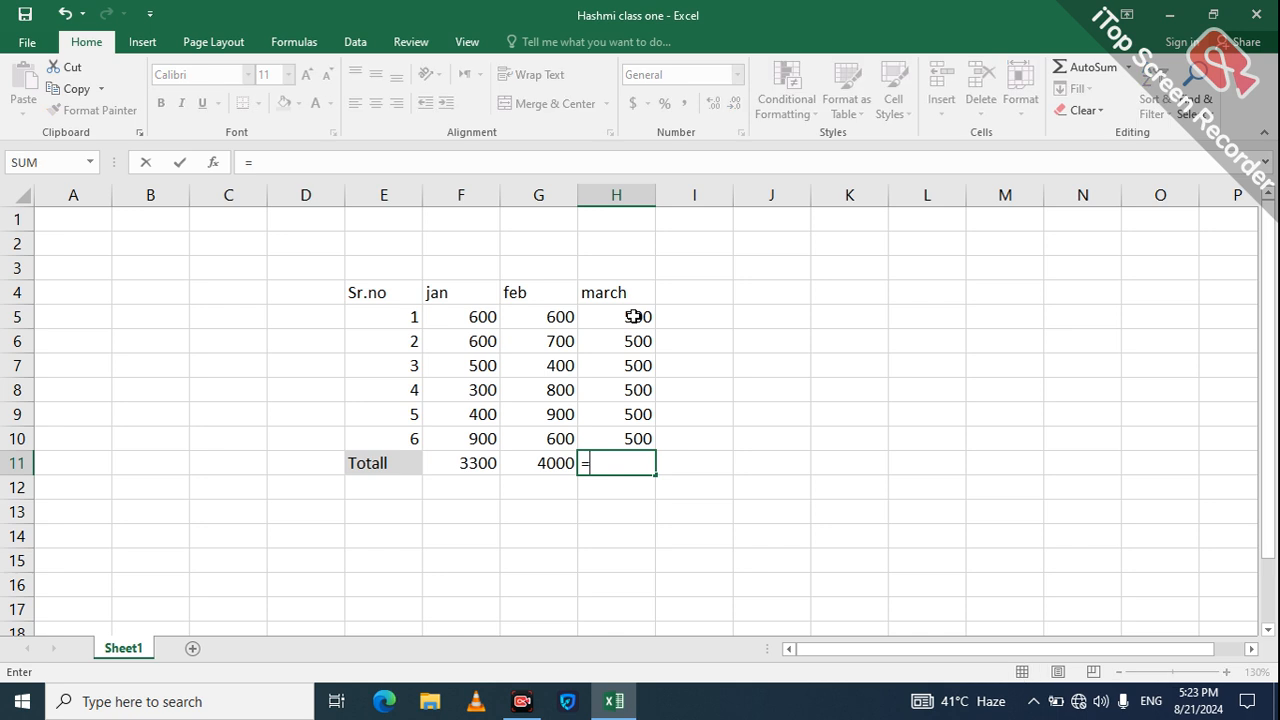
type("Sum(")
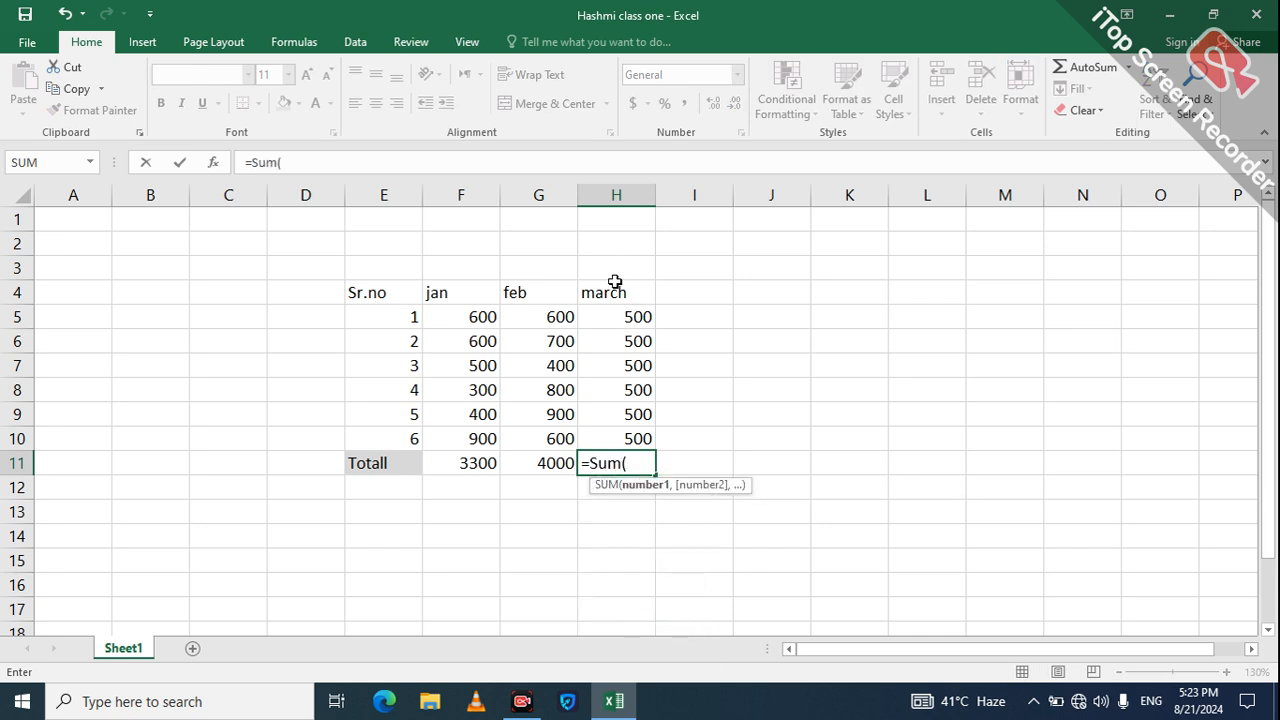
left_click_drag(617, 272, 626, 151)
left_click(830, 424)
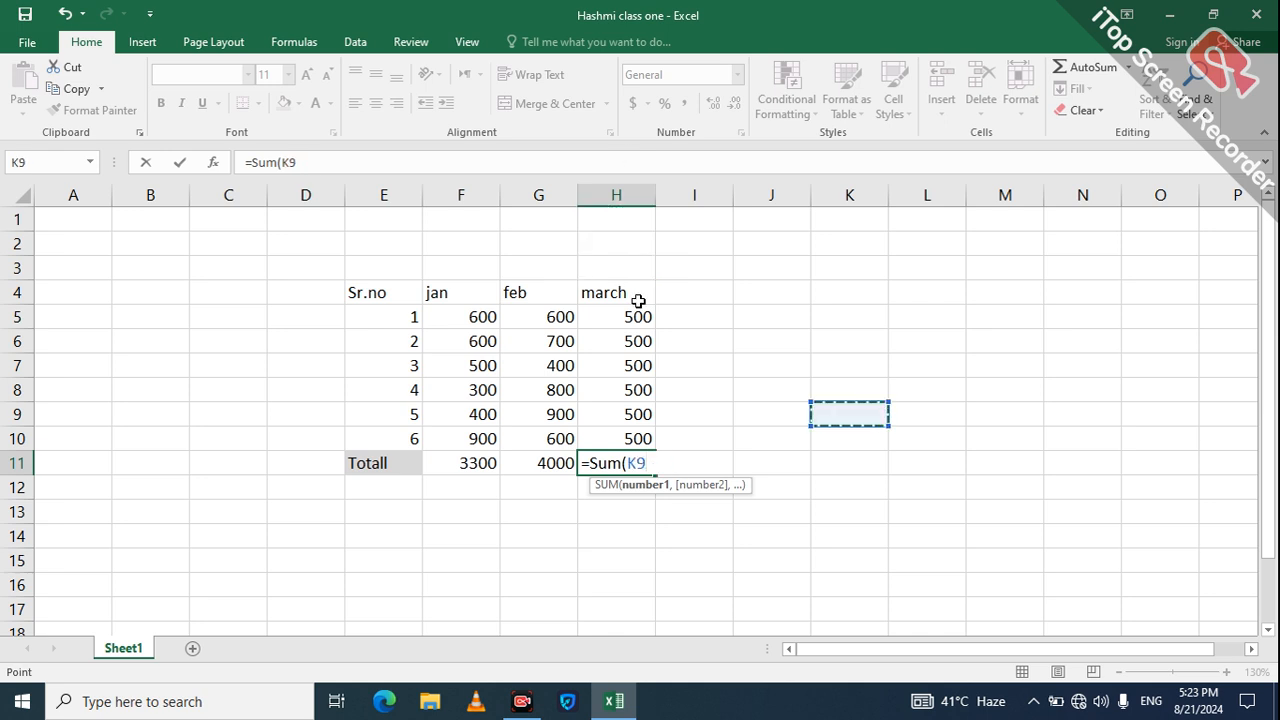
left_click(634, 316)
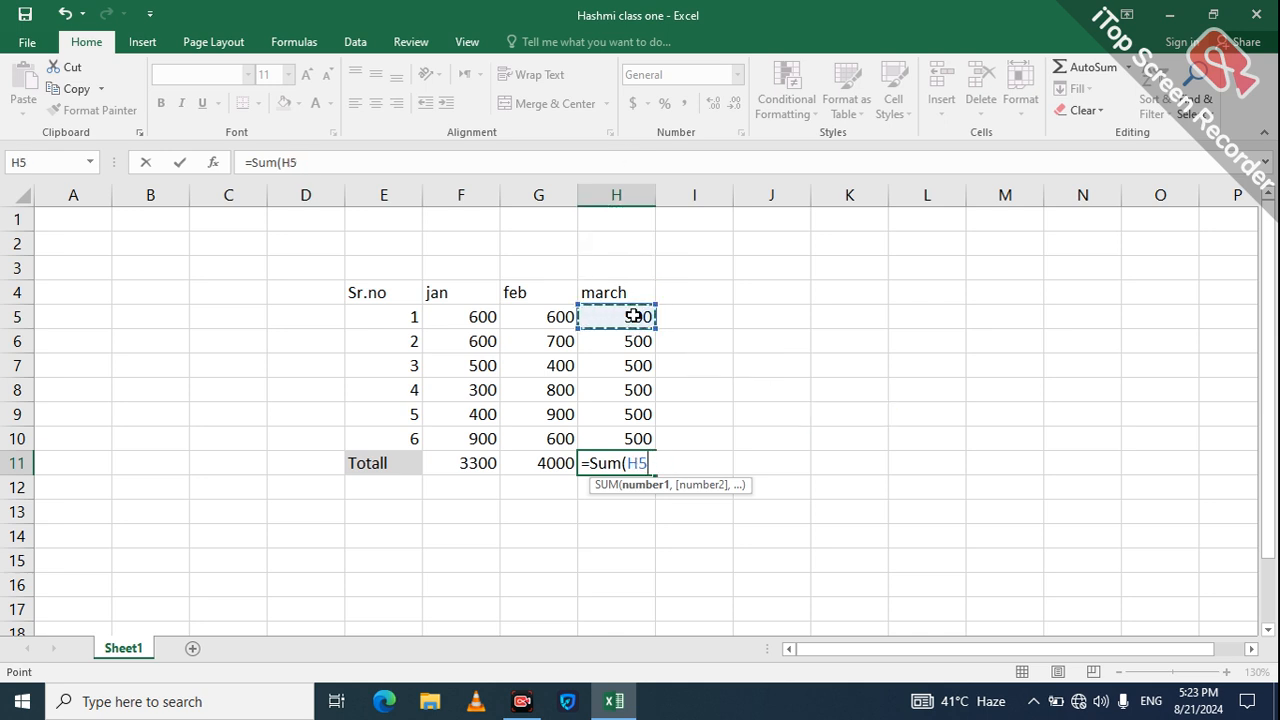
key("shift+Down")
key("shift+Down")
key("shift+Down")
key("shift+Down")
key("shift+Down")
key("Return")
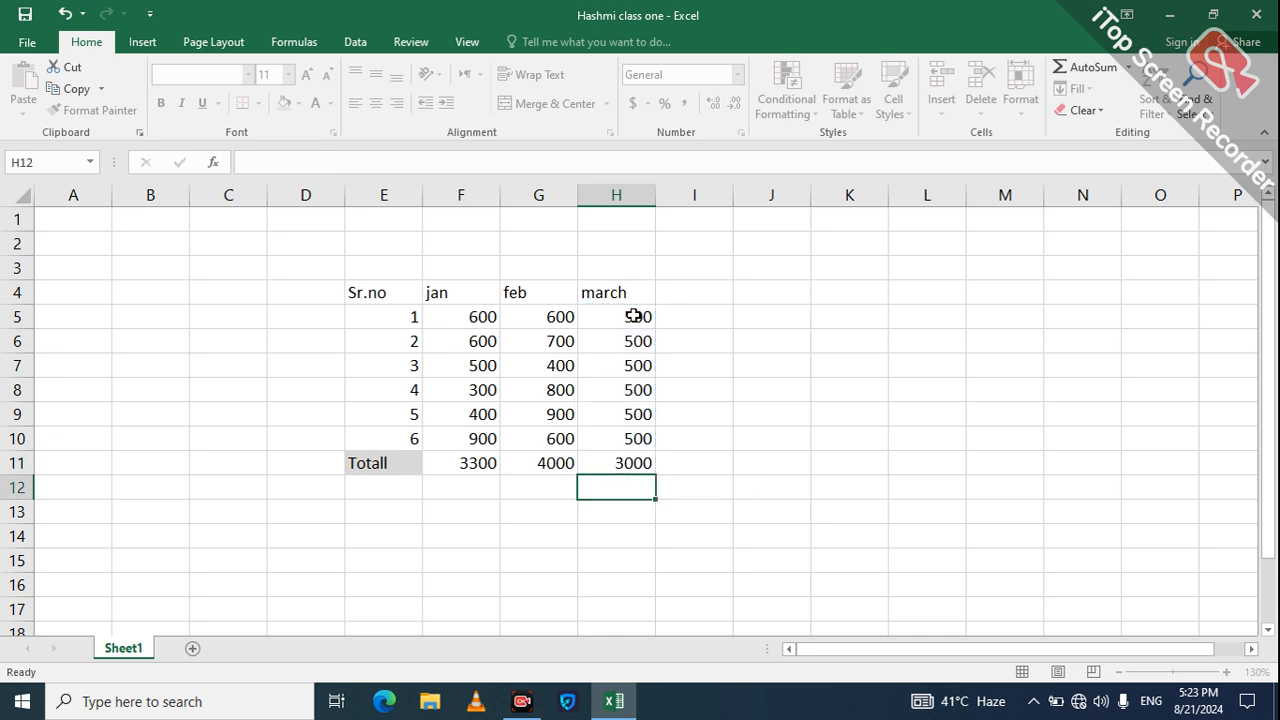
left_click(557, 493)
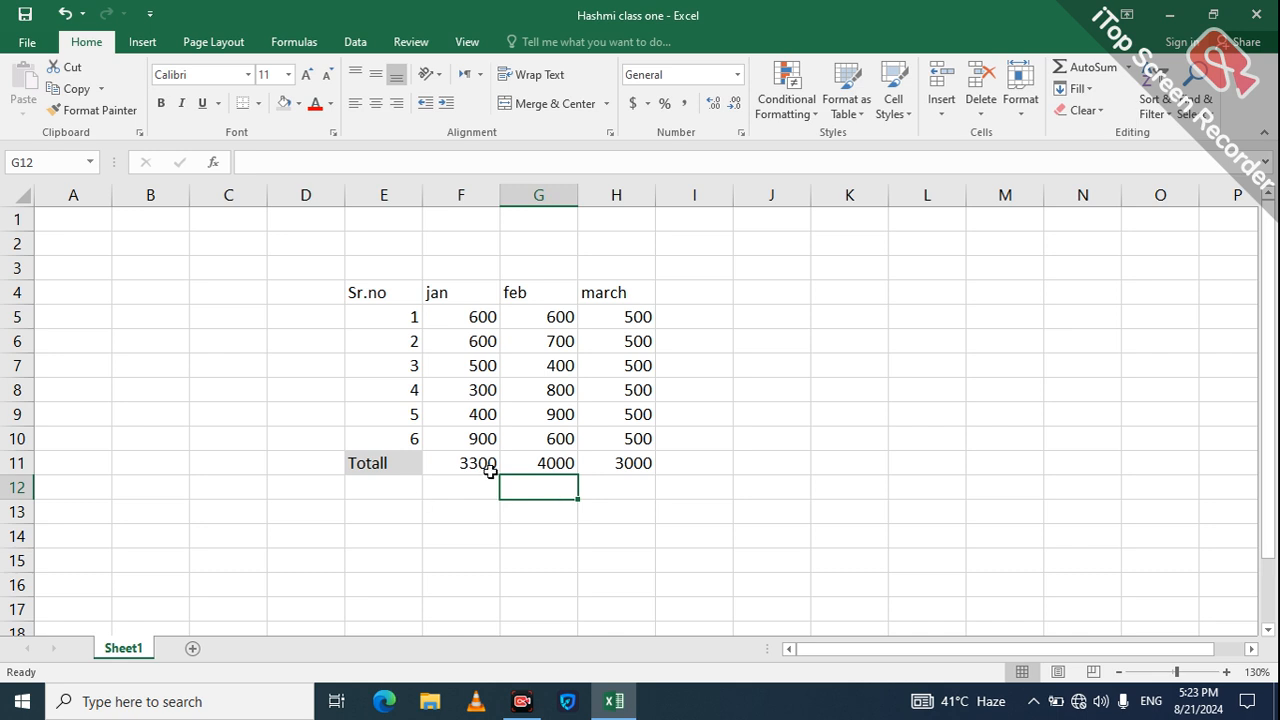
left_click(690, 465)
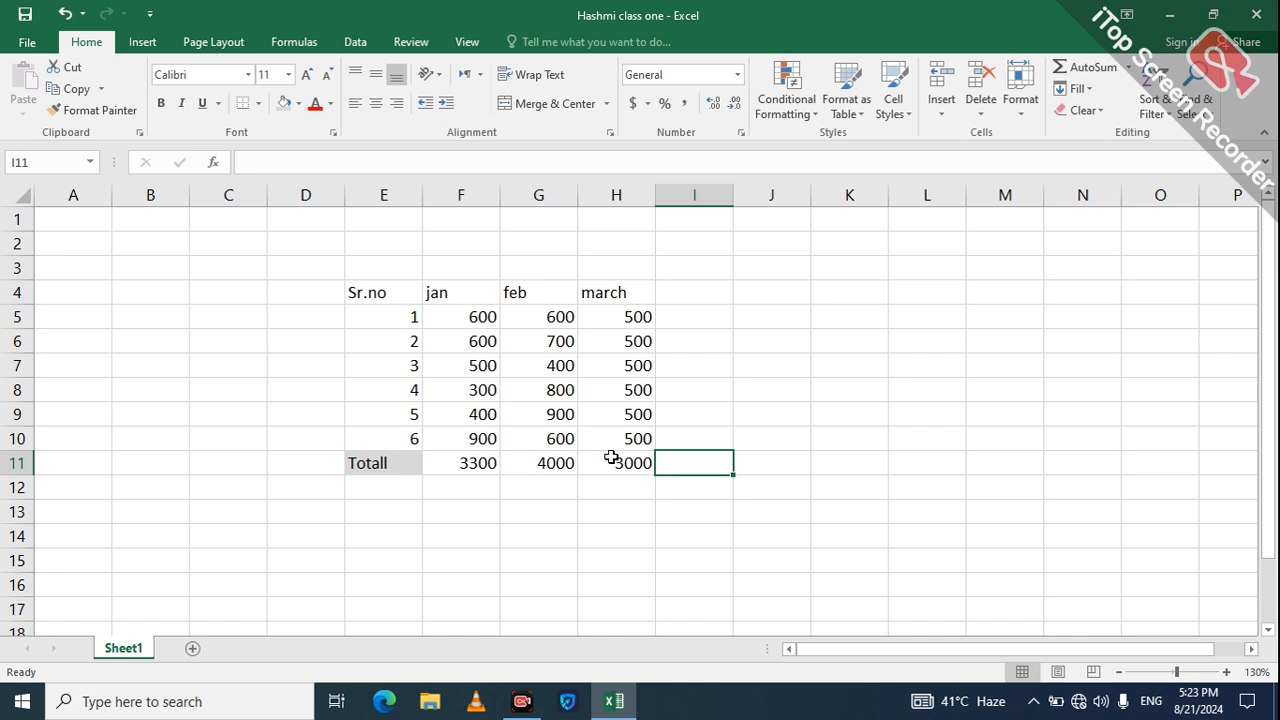
Step: Type the label '3month Totall fee' into cell E14
left_click(375, 539)
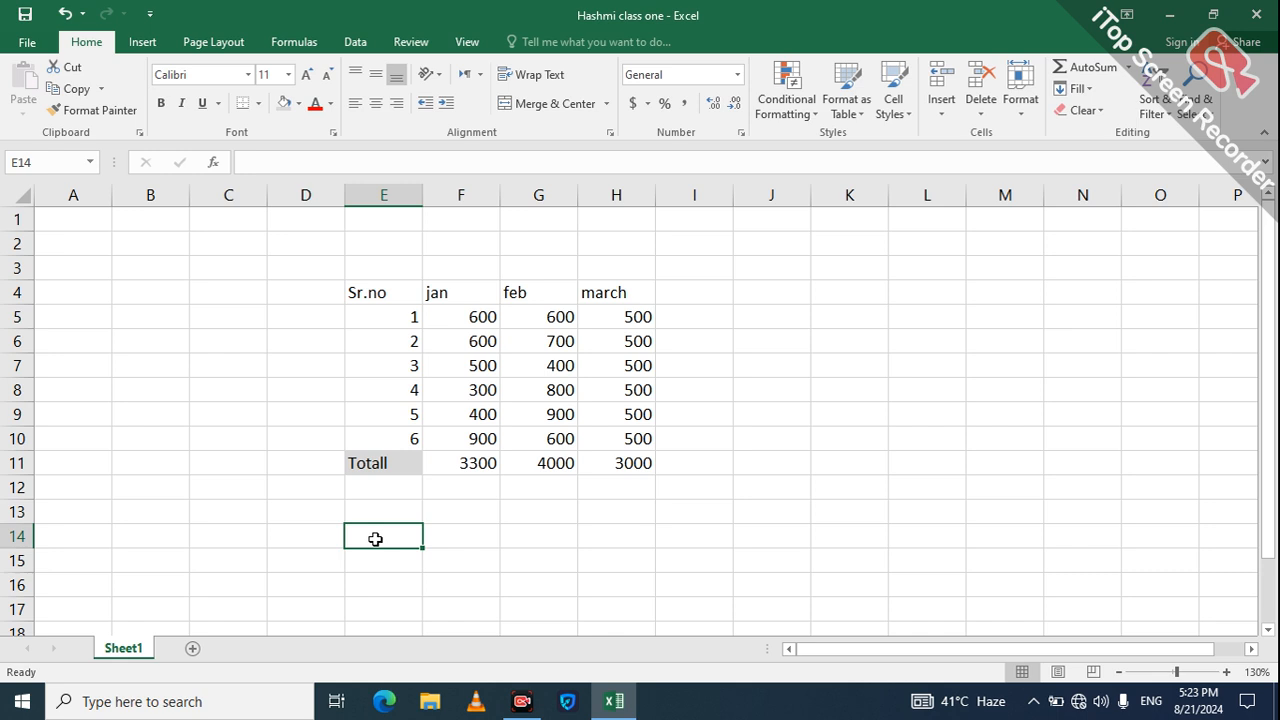
type("3")
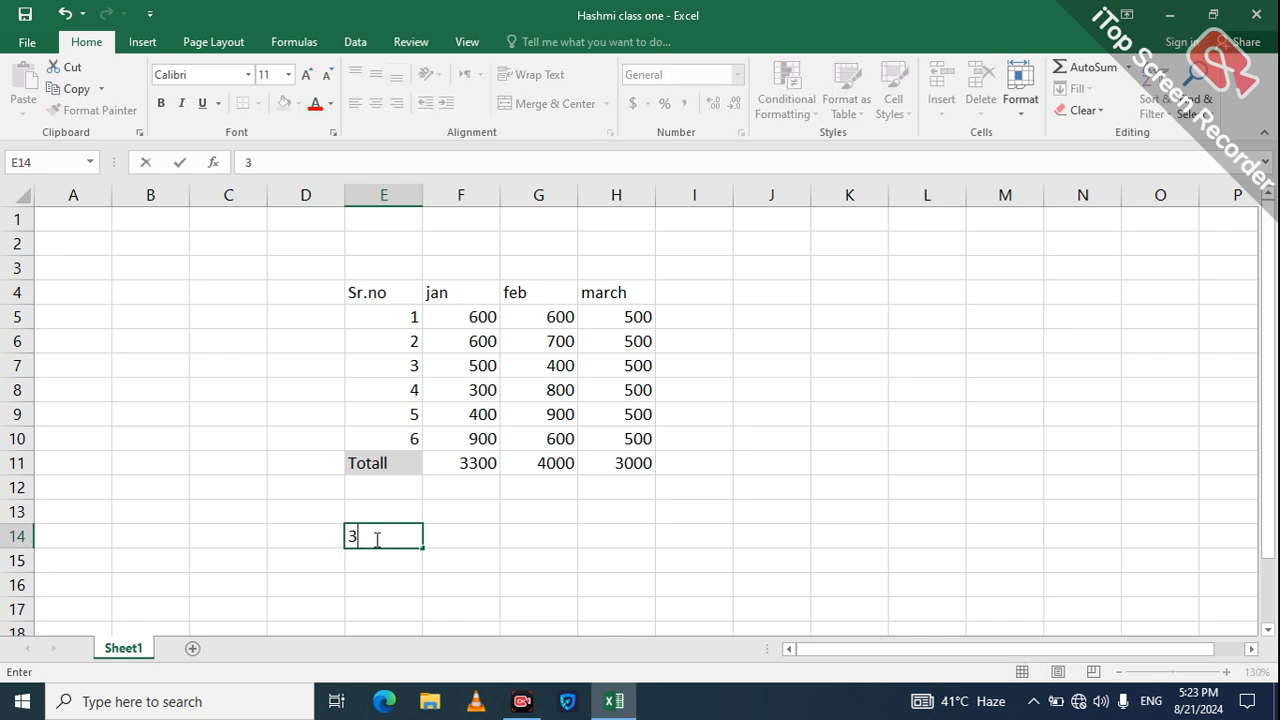
type("month To")
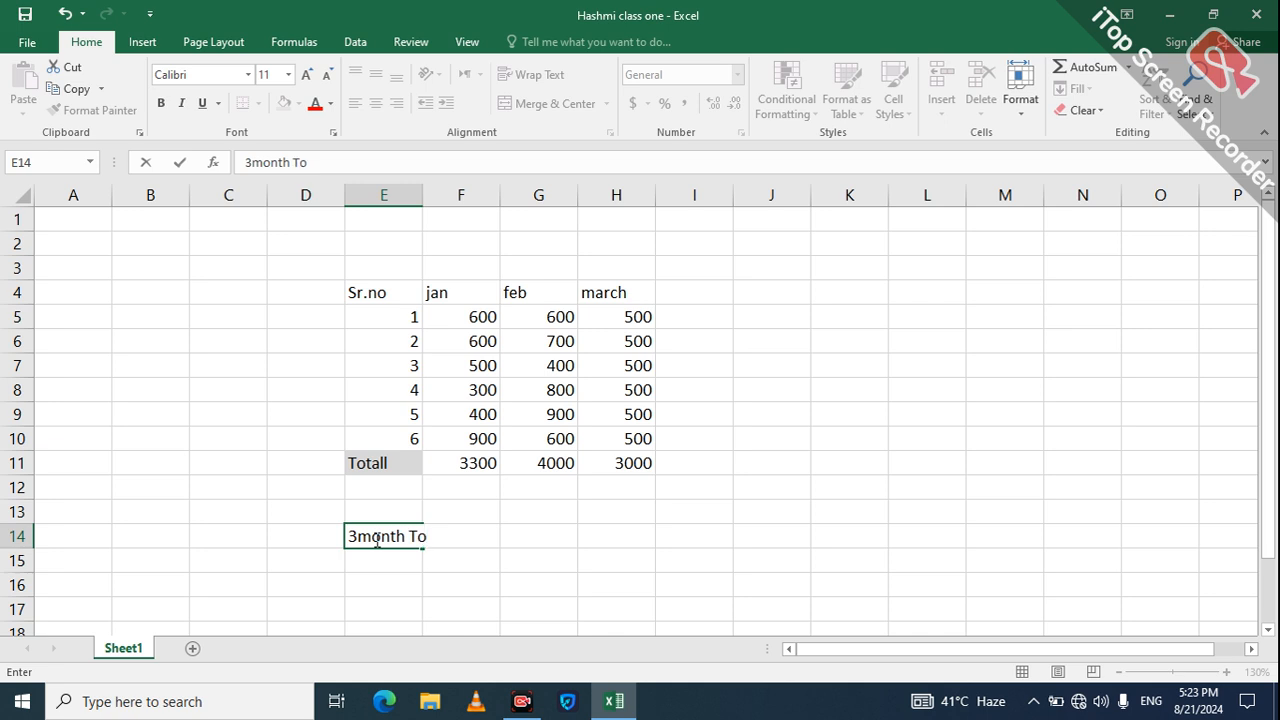
type("tall fee")
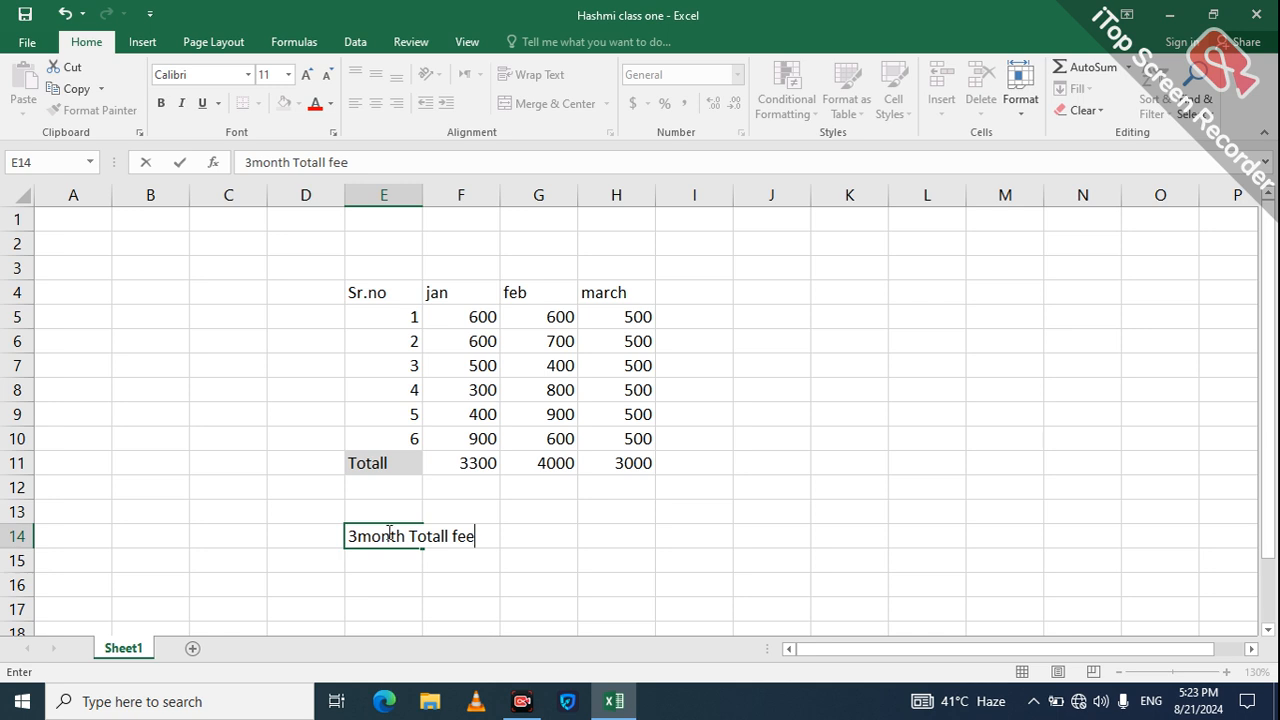
left_click(374, 551)
left_click(370, 538)
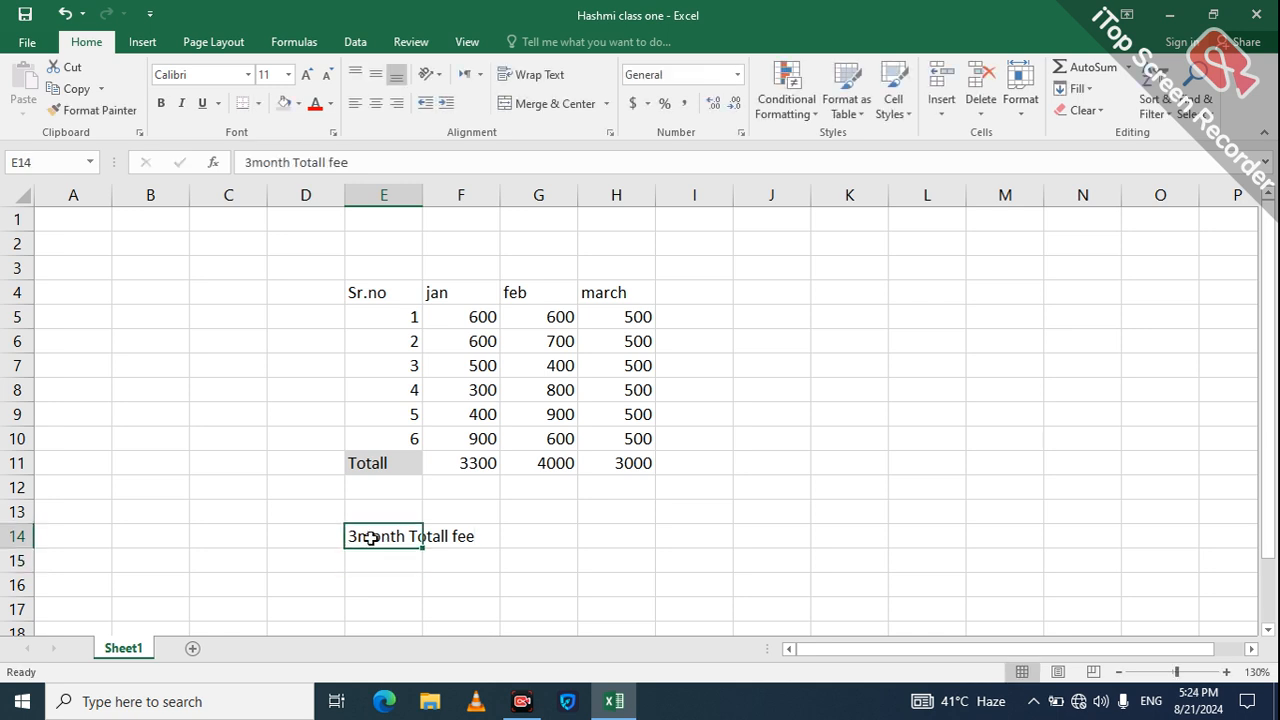
key("shift+Right")
key("shift+Right")
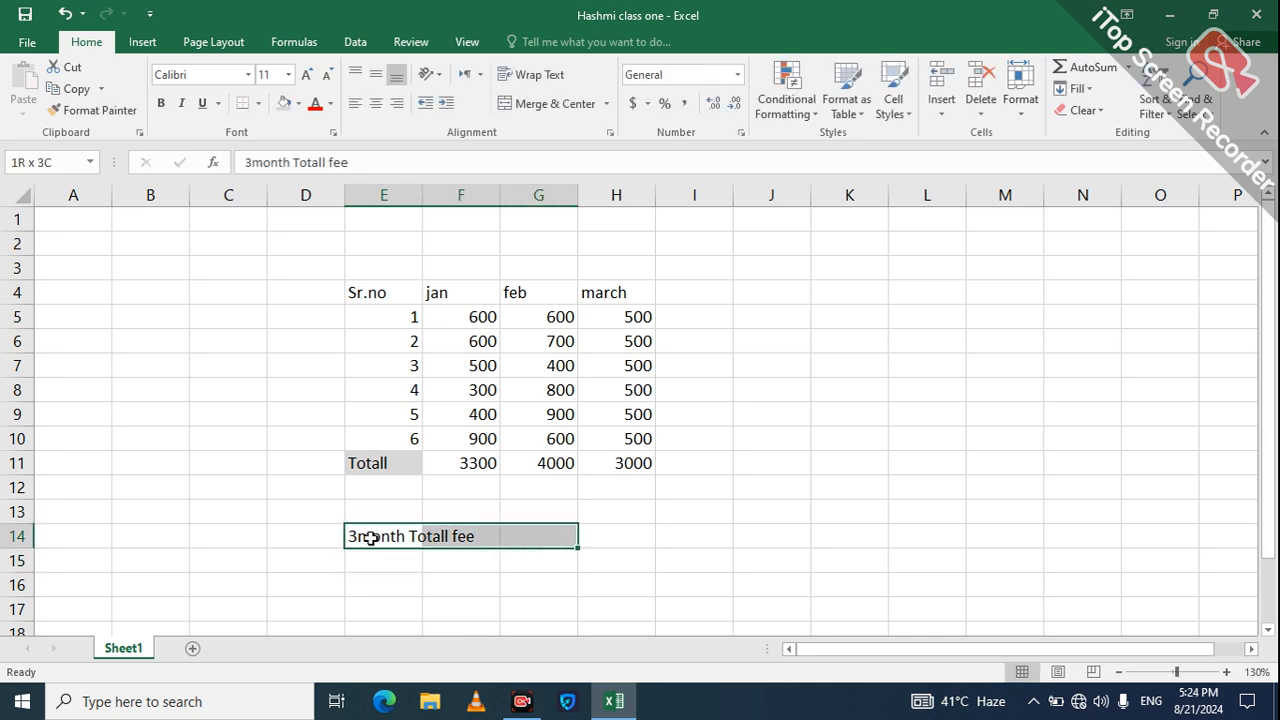
Step: Merge and centre the label across E14:G14 and set its font size to 18
left_click(536, 104)
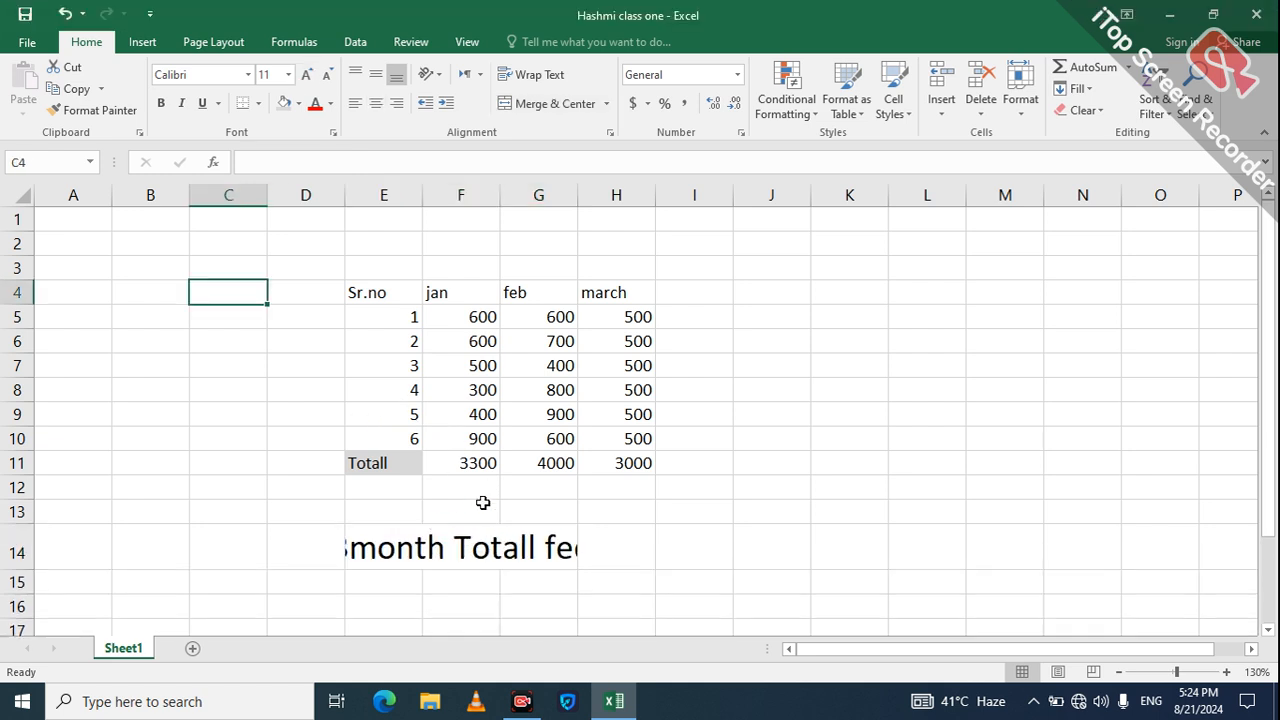
left_click(457, 549)
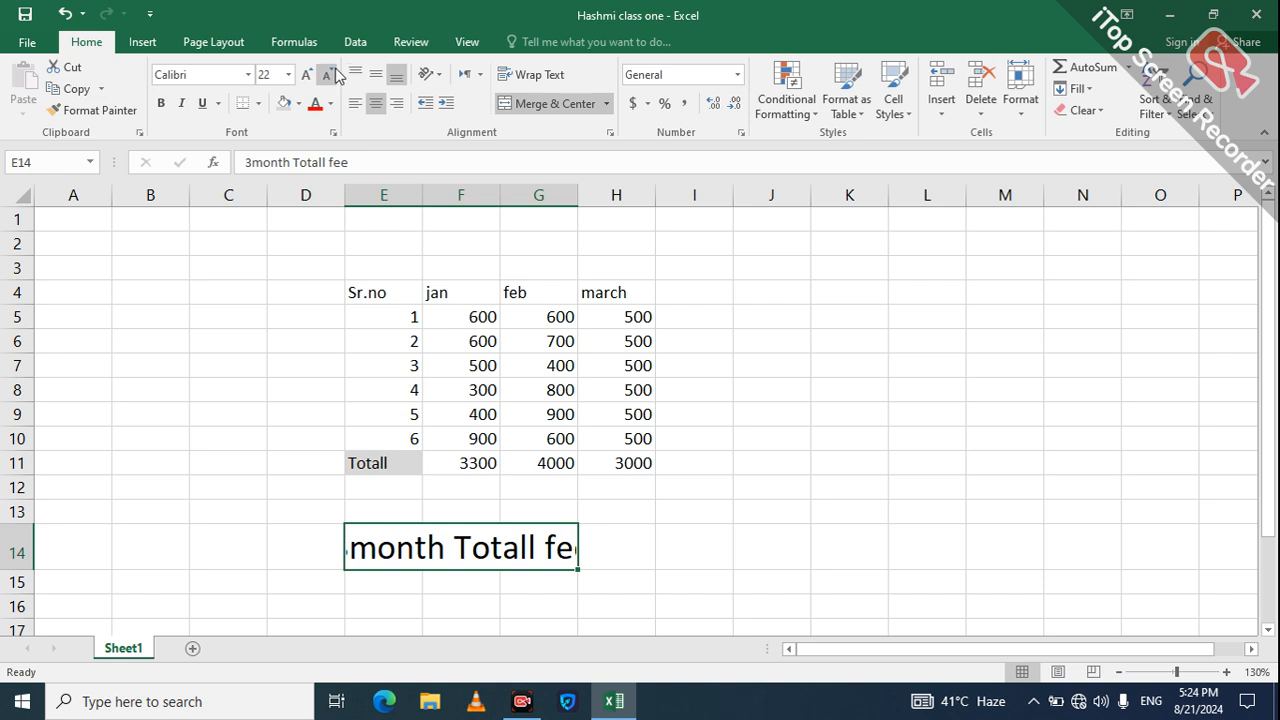
double_click(331, 75)
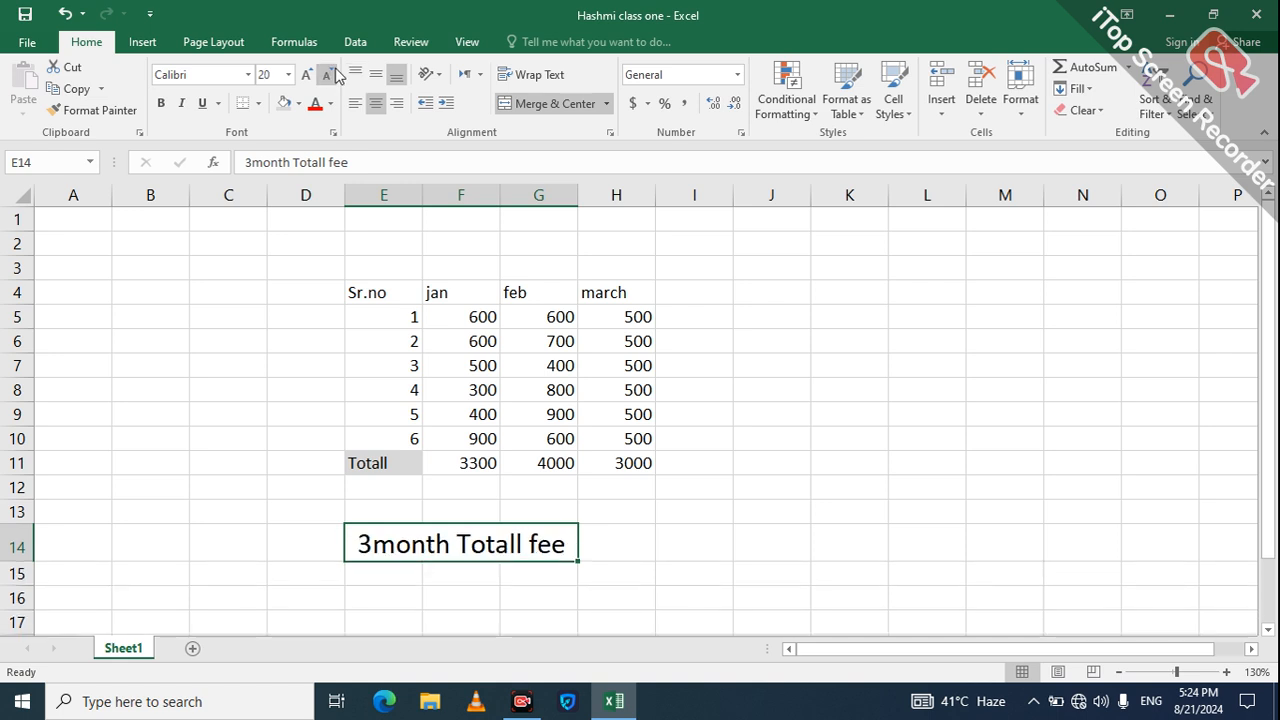
left_click(709, 511)
left_click(686, 569)
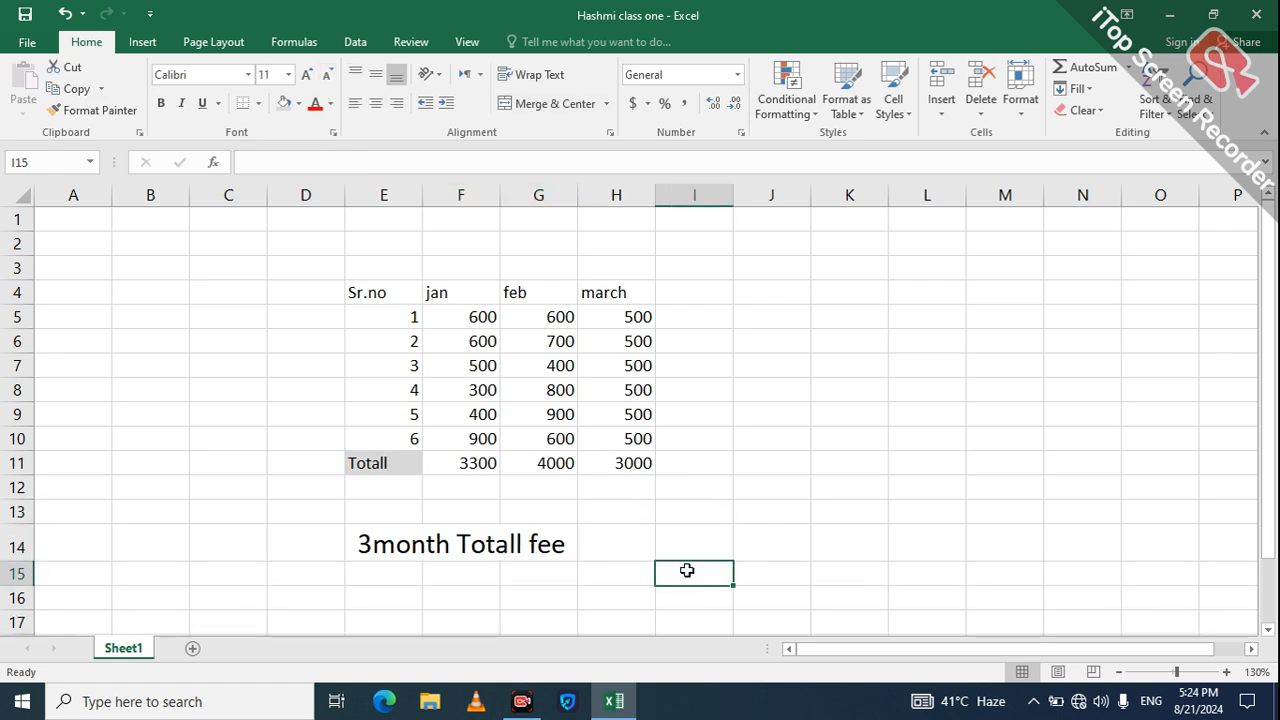
left_click(681, 546)
key("shift+Right")
key("shift+Right")
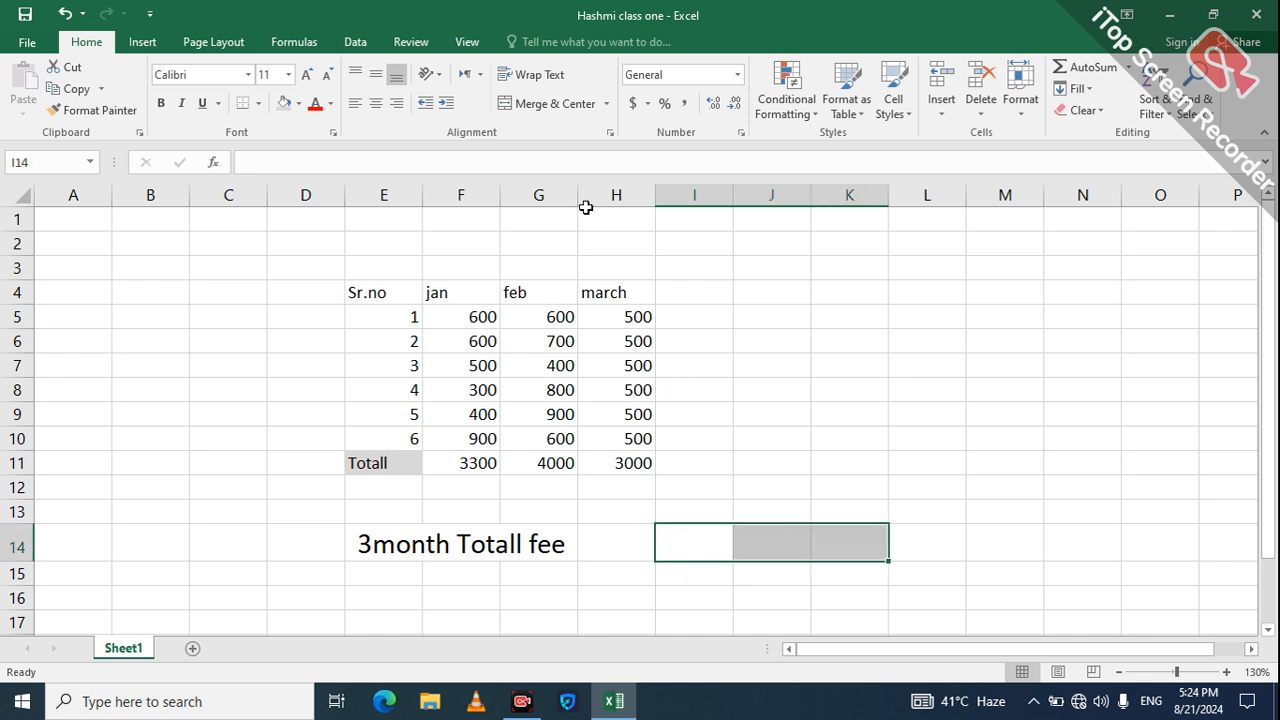
Step: Merge I14:K14 and enter =SUM(F11:H11) there, giving a grand total of 10300
left_click(553, 104)
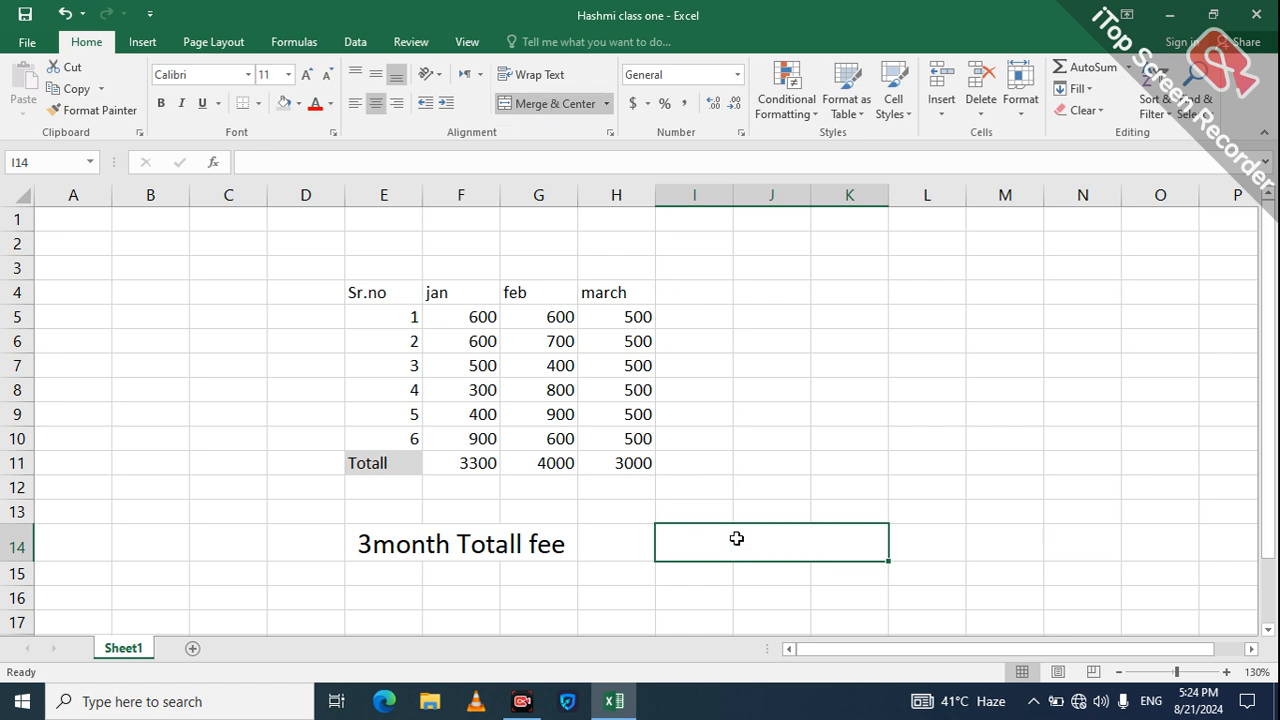
type("=")
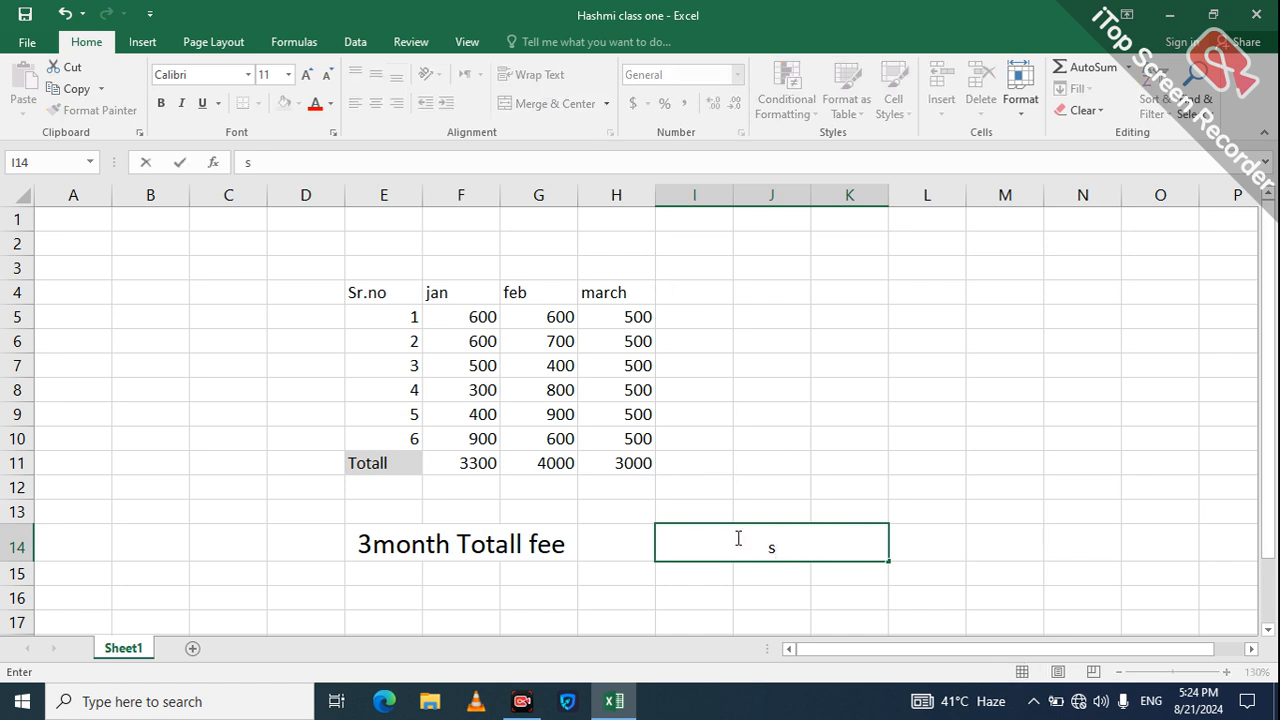
type("sum(")
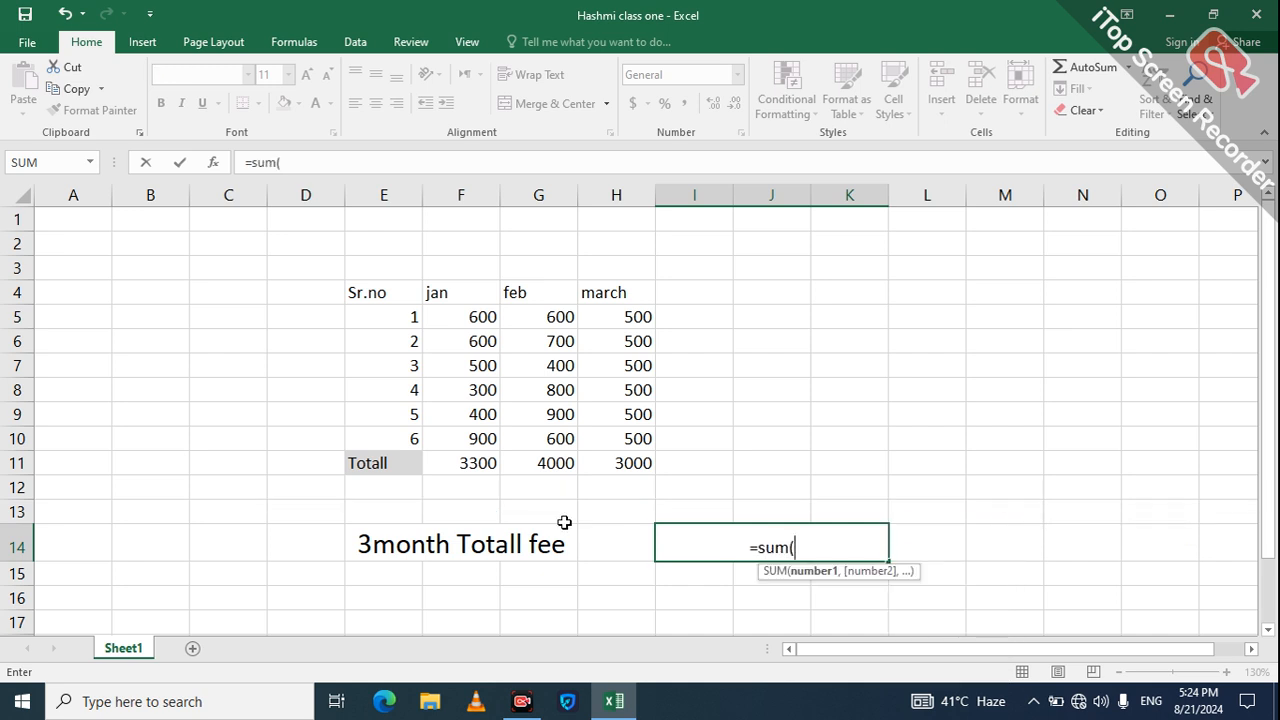
left_click(474, 468)
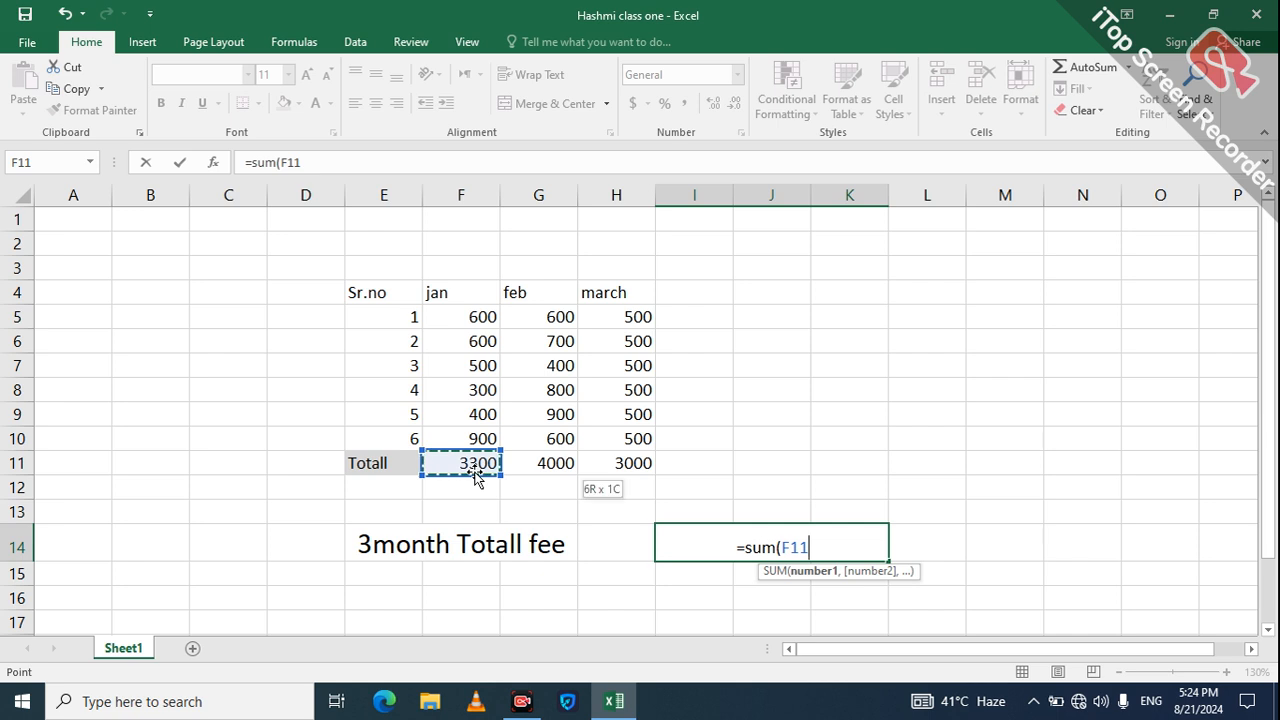
key("shift+Right")
key("shift+Right")
key("Return")
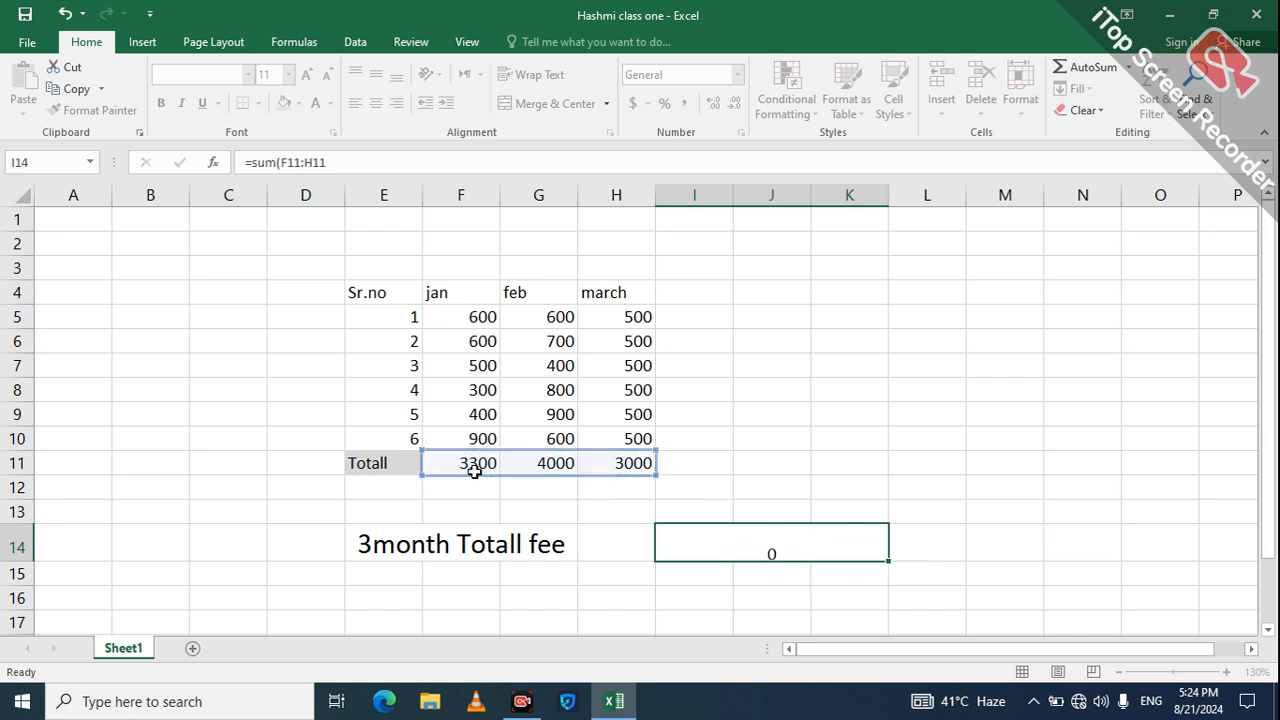
left_click(811, 560)
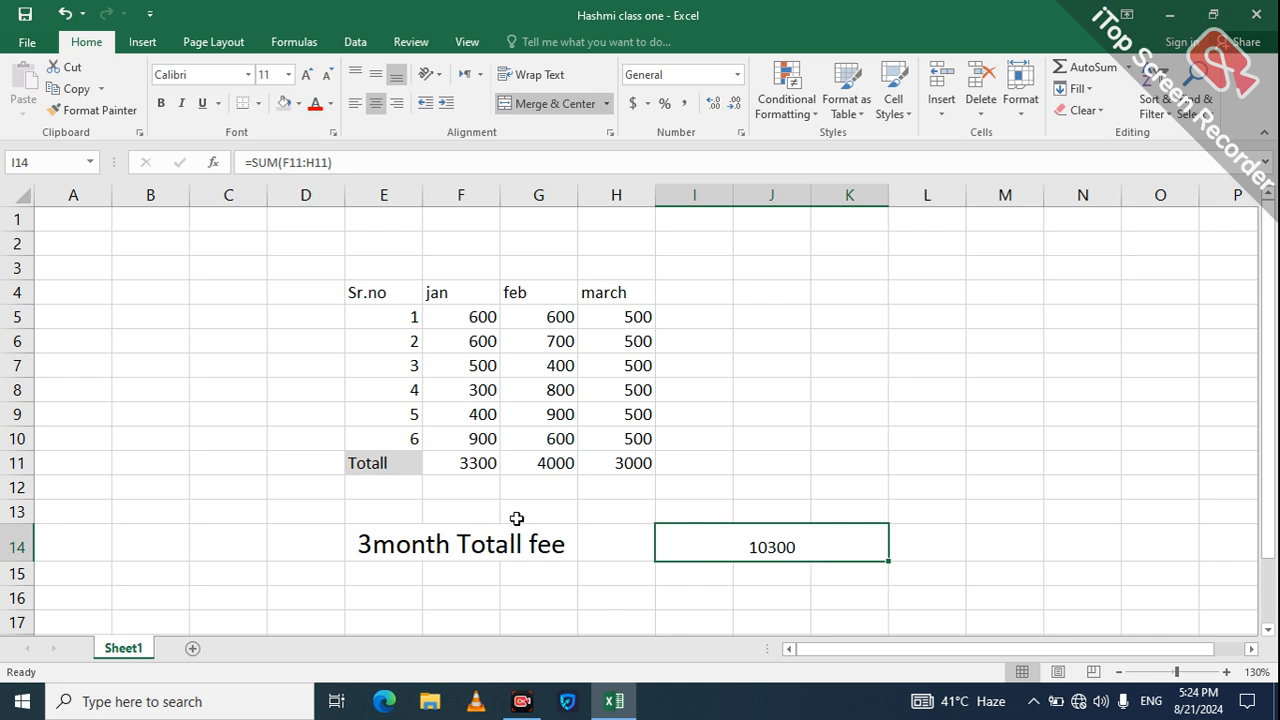
left_click(530, 594)
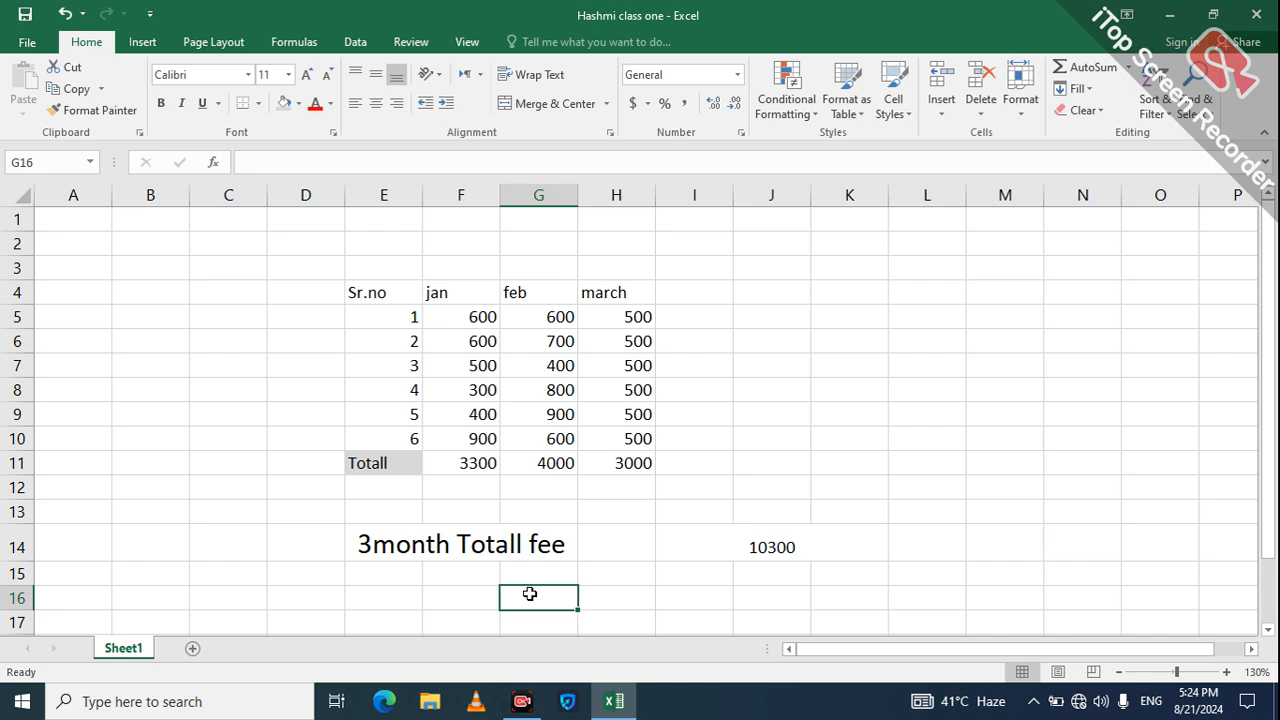
Step: Label row 12 'BILL' in E12 and enter 2000 for jan
left_click_drag(516, 574, 455, 597)
left_click(456, 596)
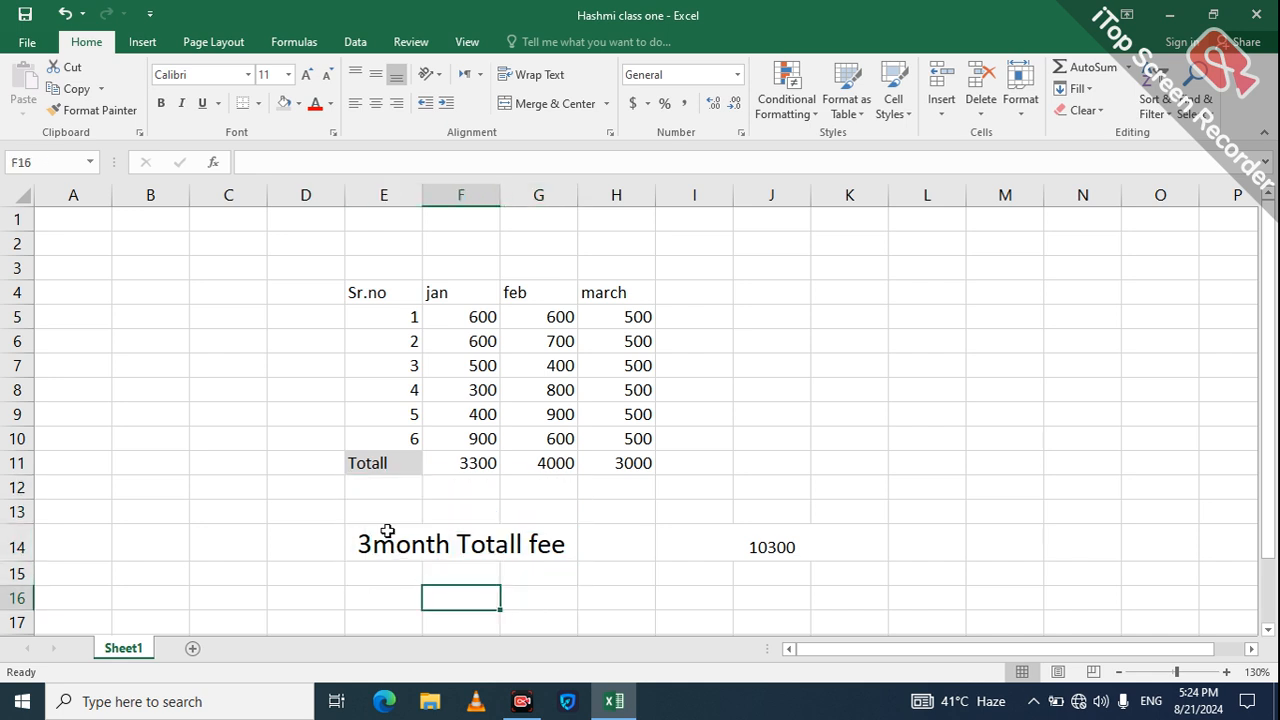
left_click(383, 482)
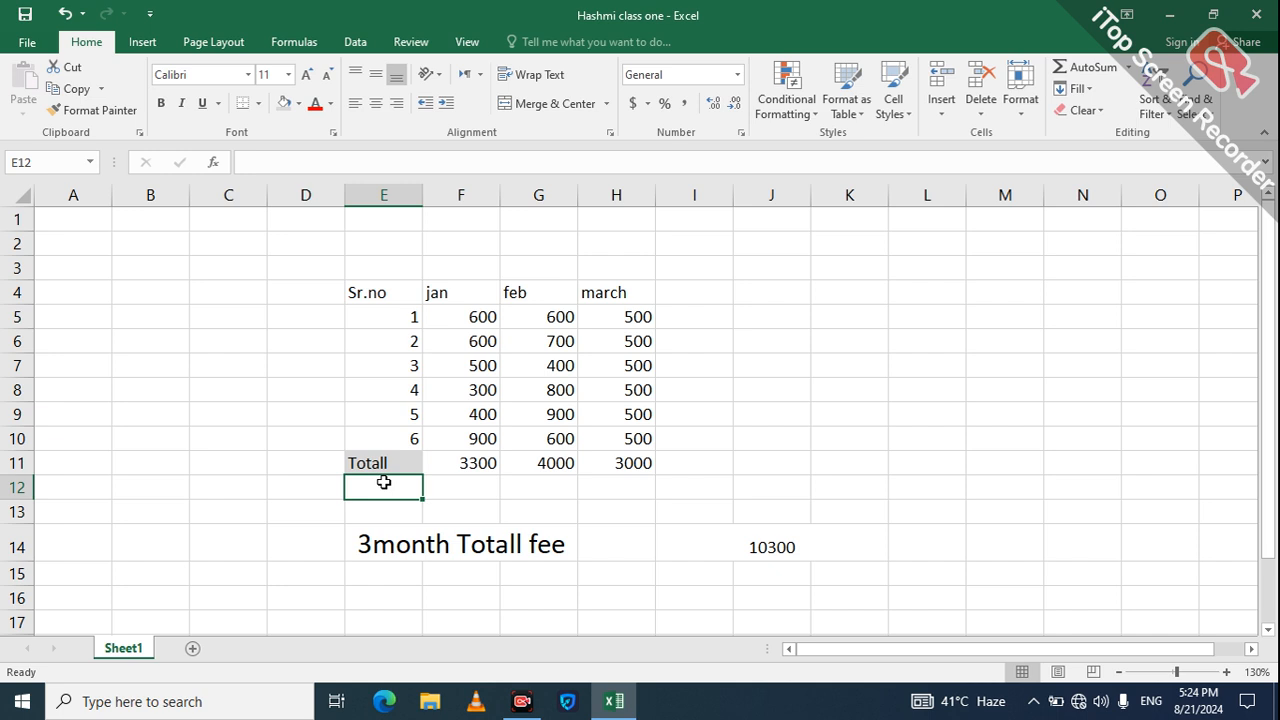
type("BILL")
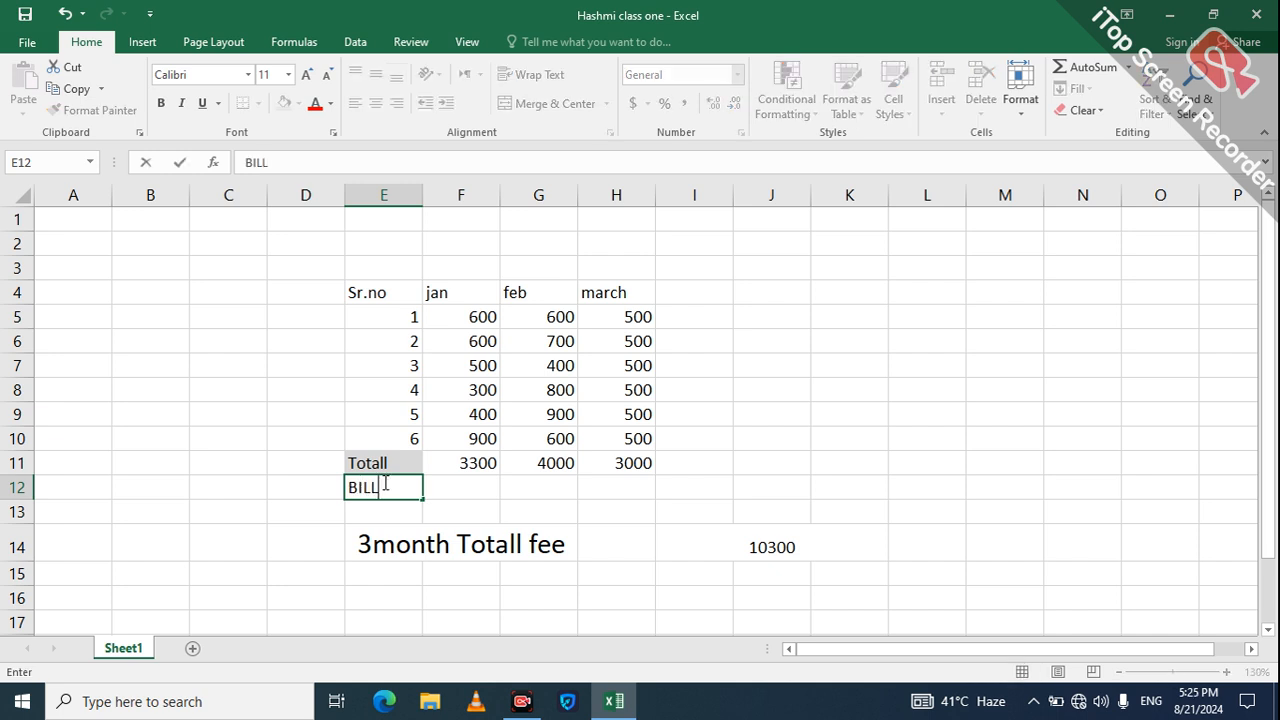
key("Tab")
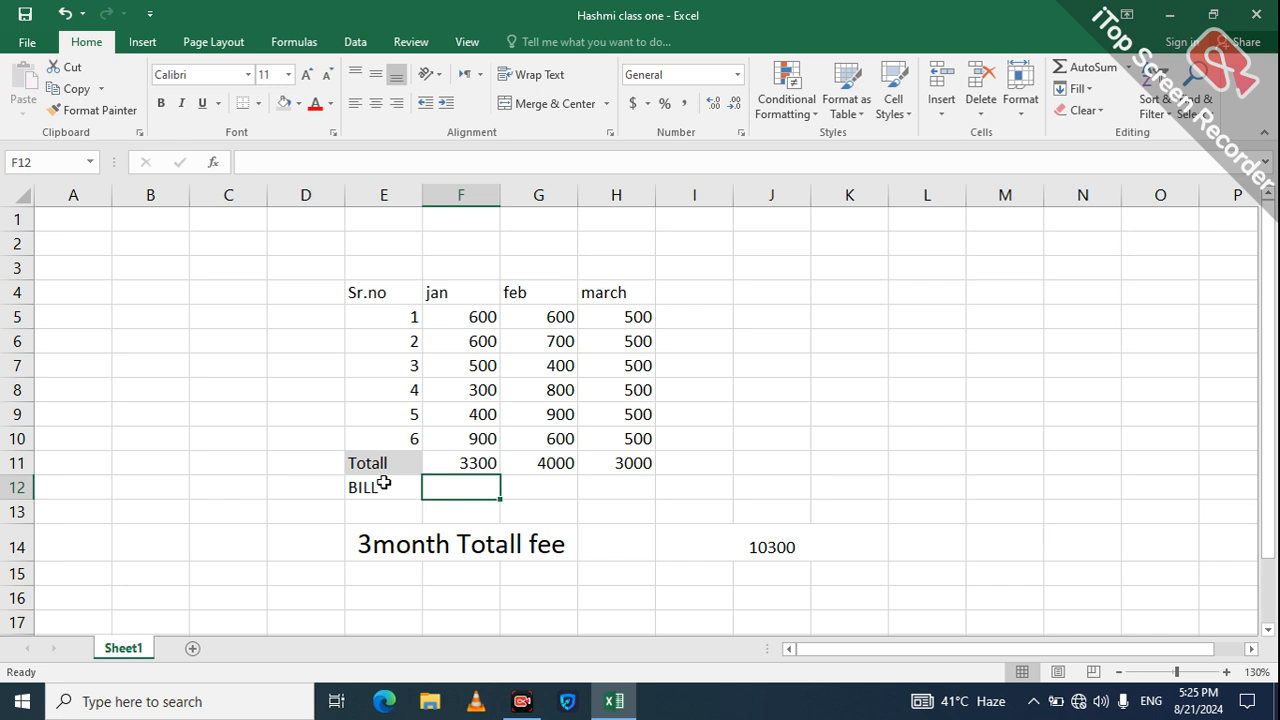
type("2000")
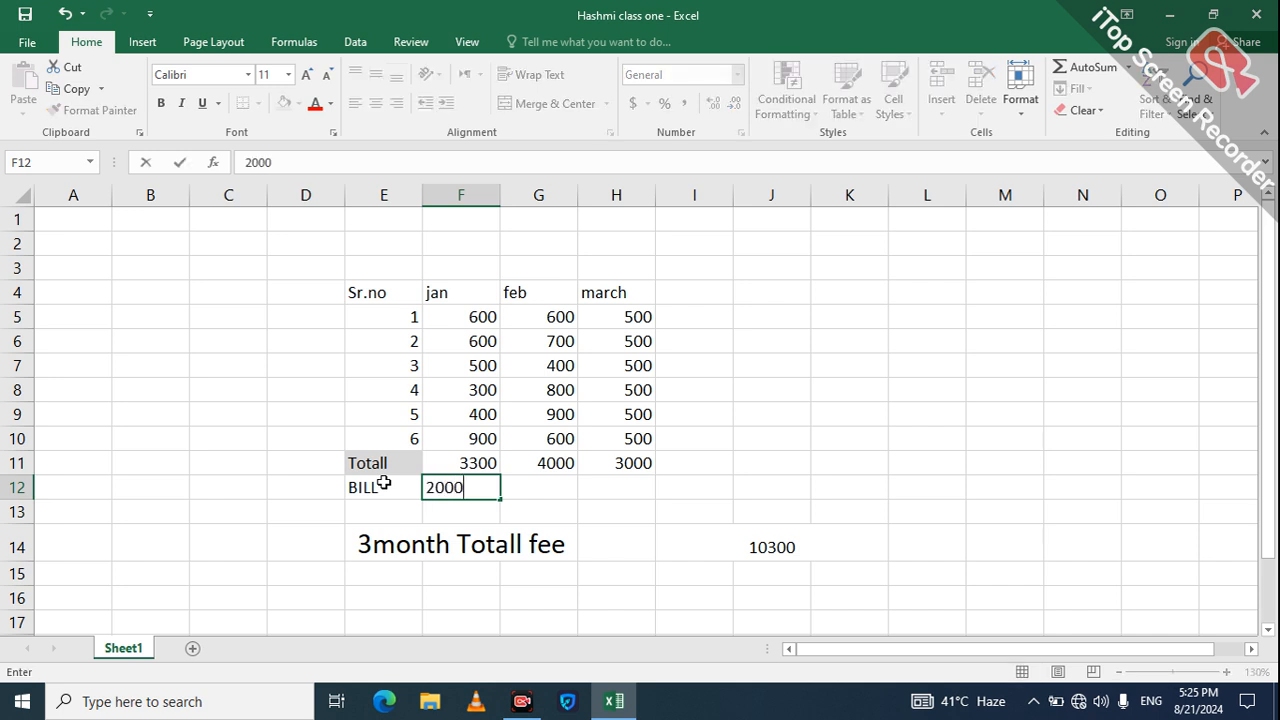
key("Tab")
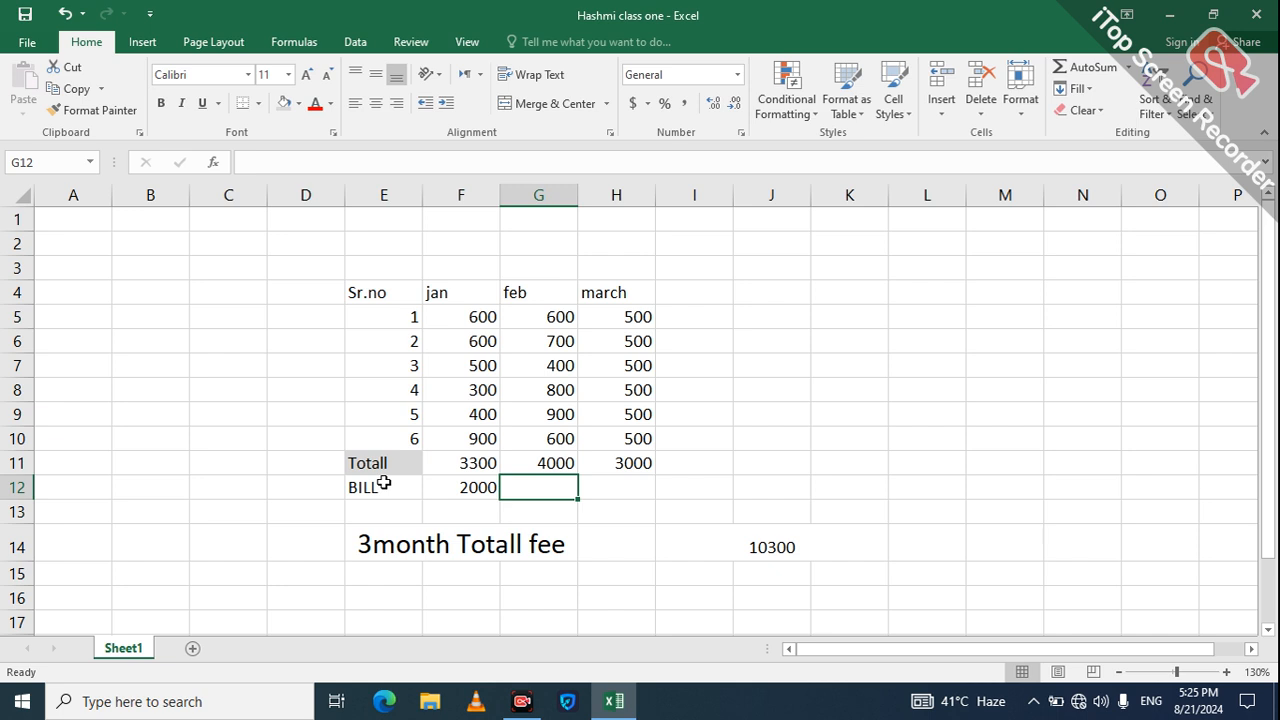
Step: Enter the BILL amounts 3500 for feb and 4500 for march
type("3500")
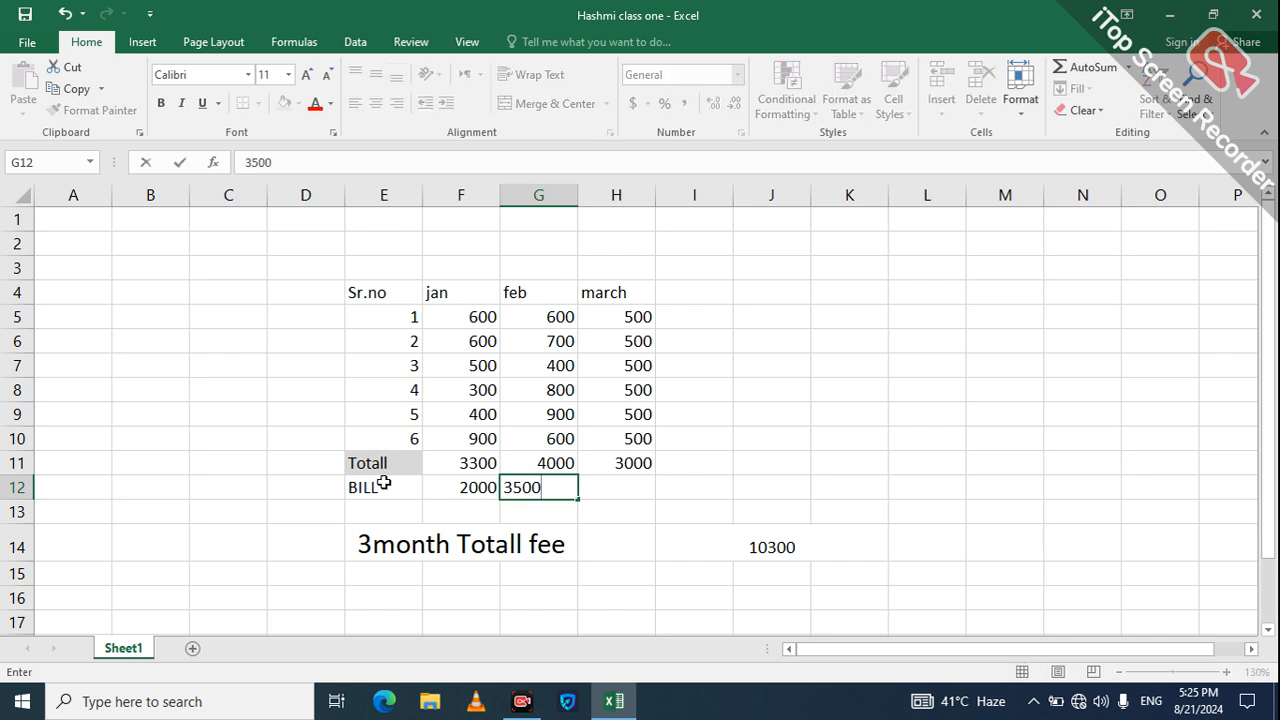
key("Tab")
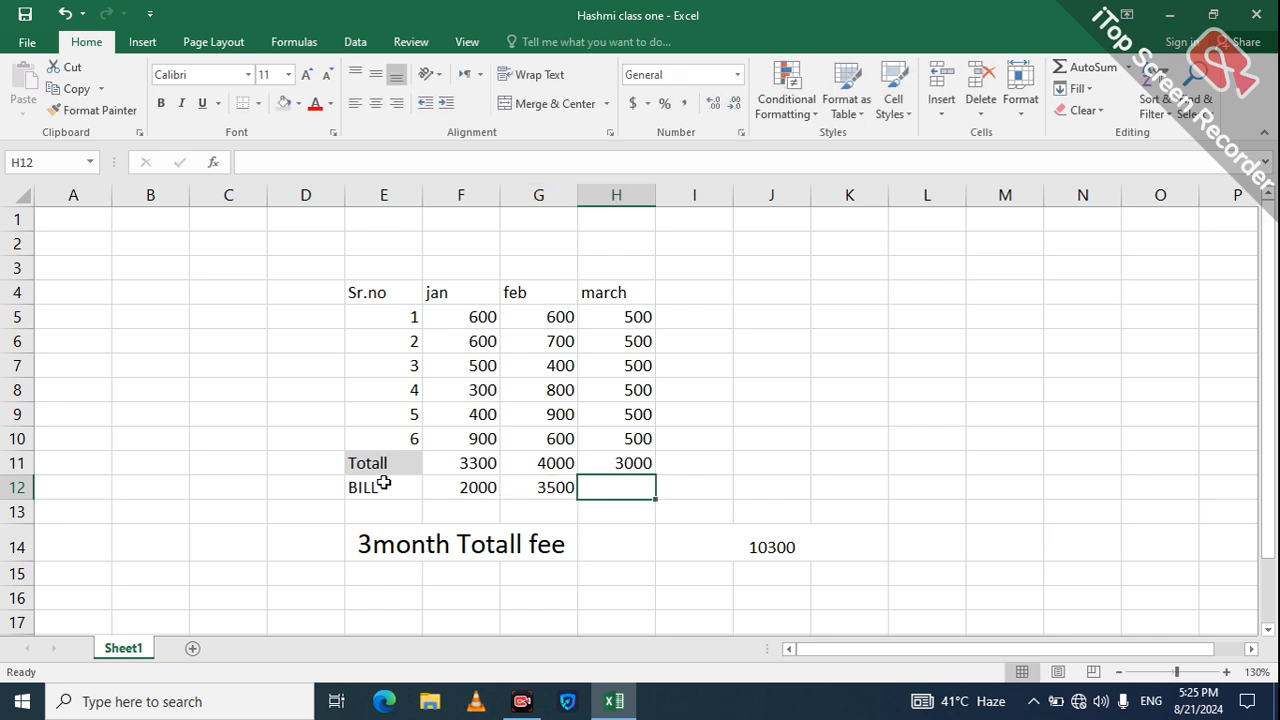
type("4500")
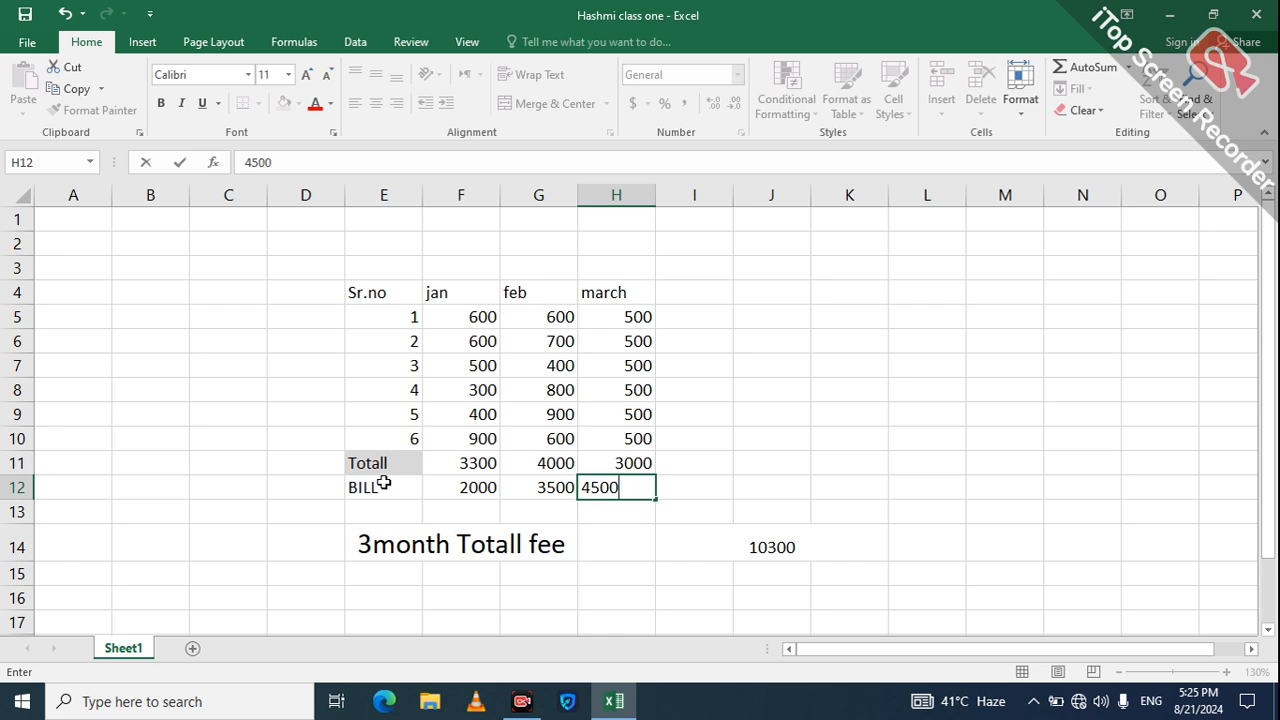
key("Return")
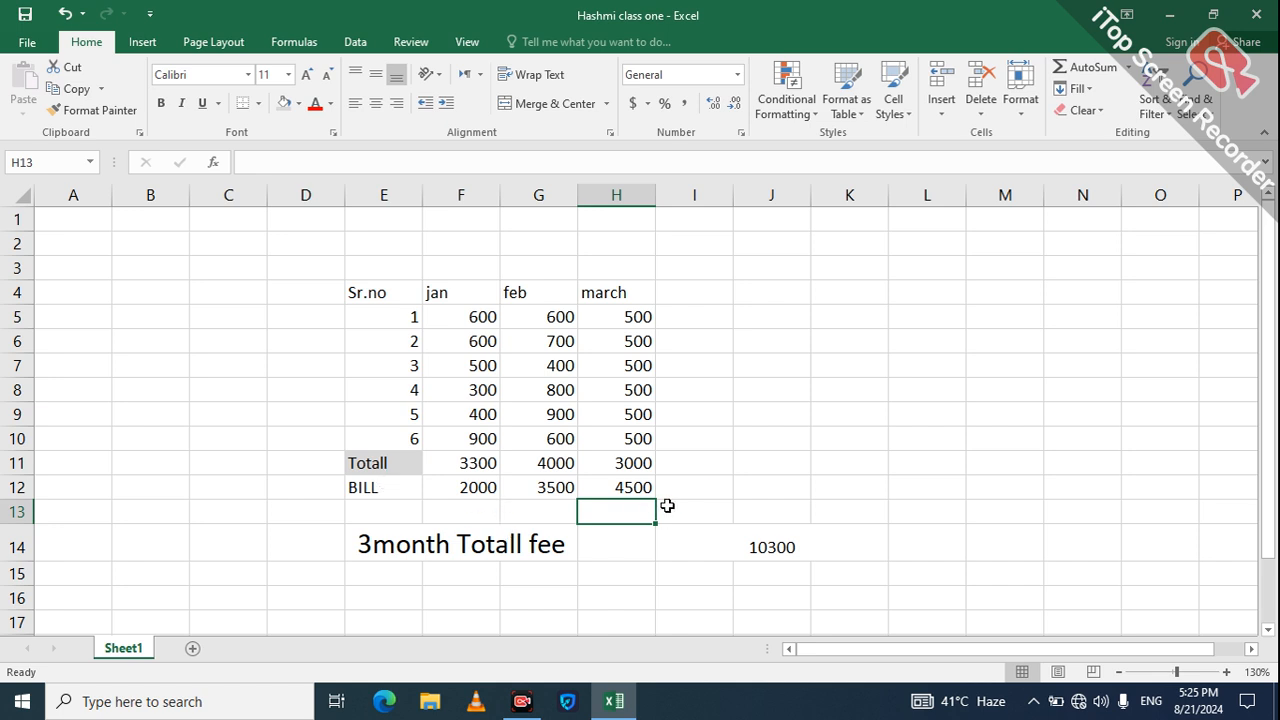
left_click(668, 511)
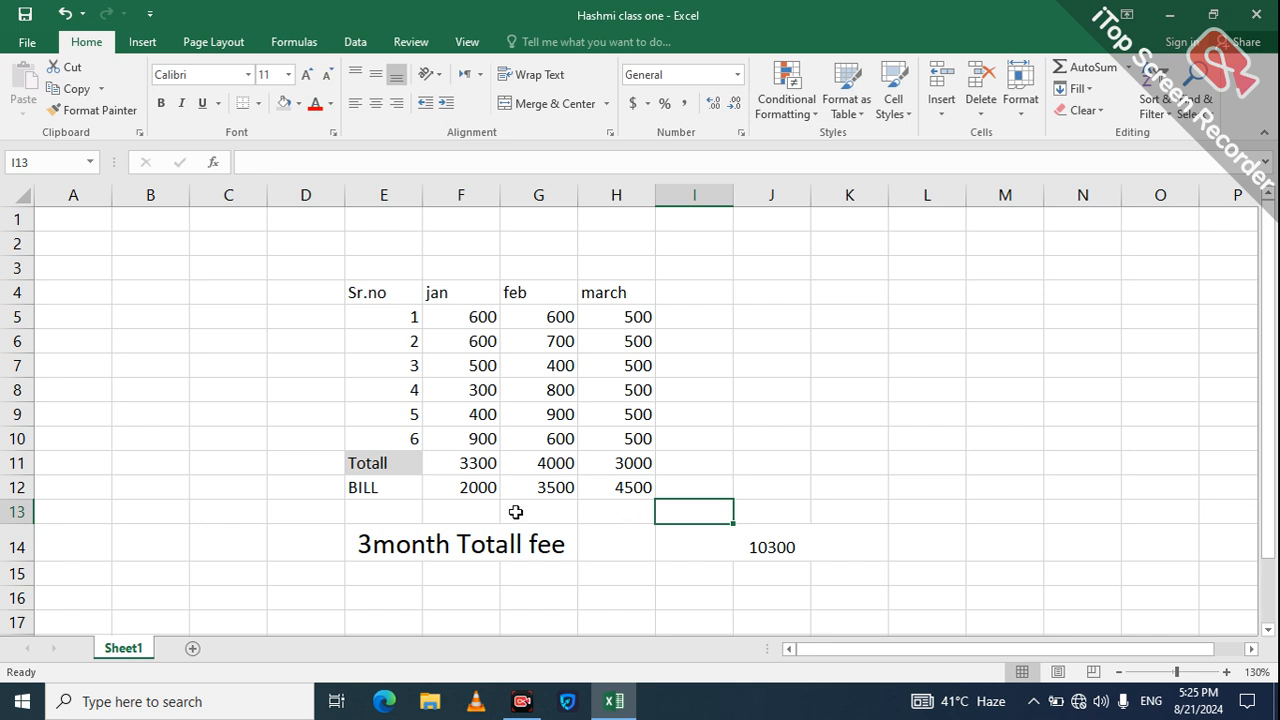
left_click(399, 508)
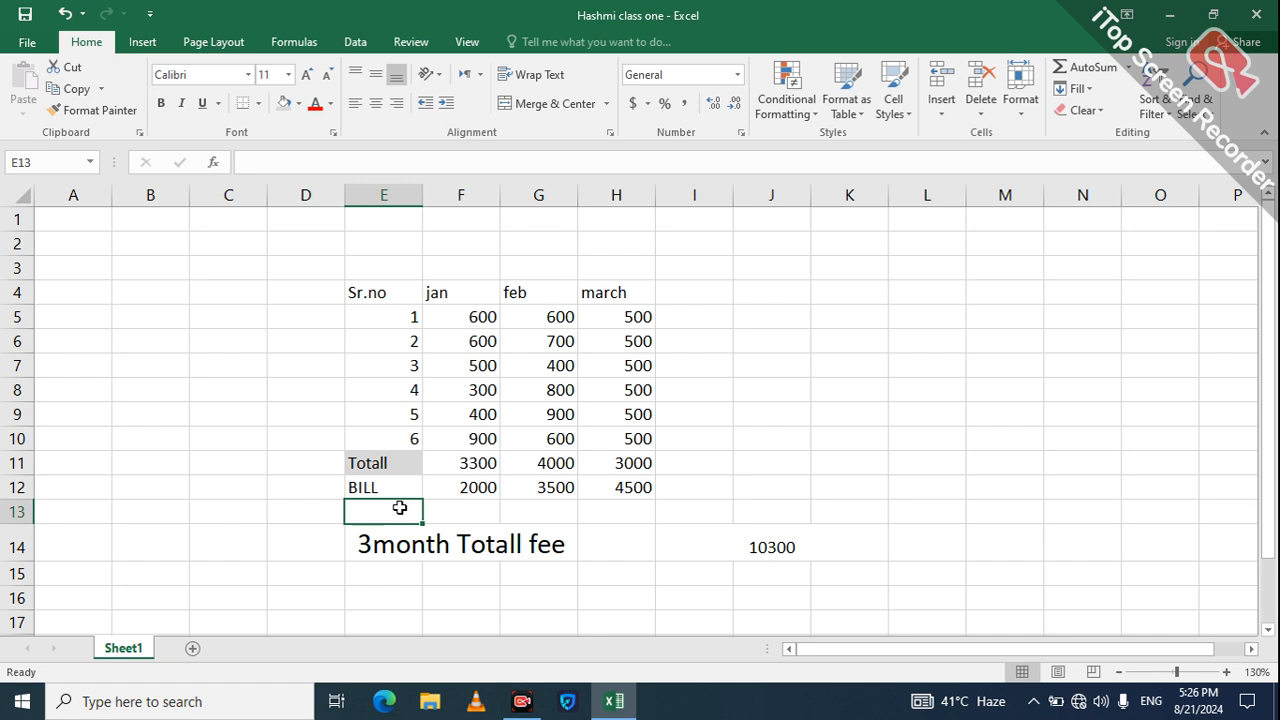
Step: Add a 'Totall' label in E13 via AutoComplete and give it a gold fill
type("totall")
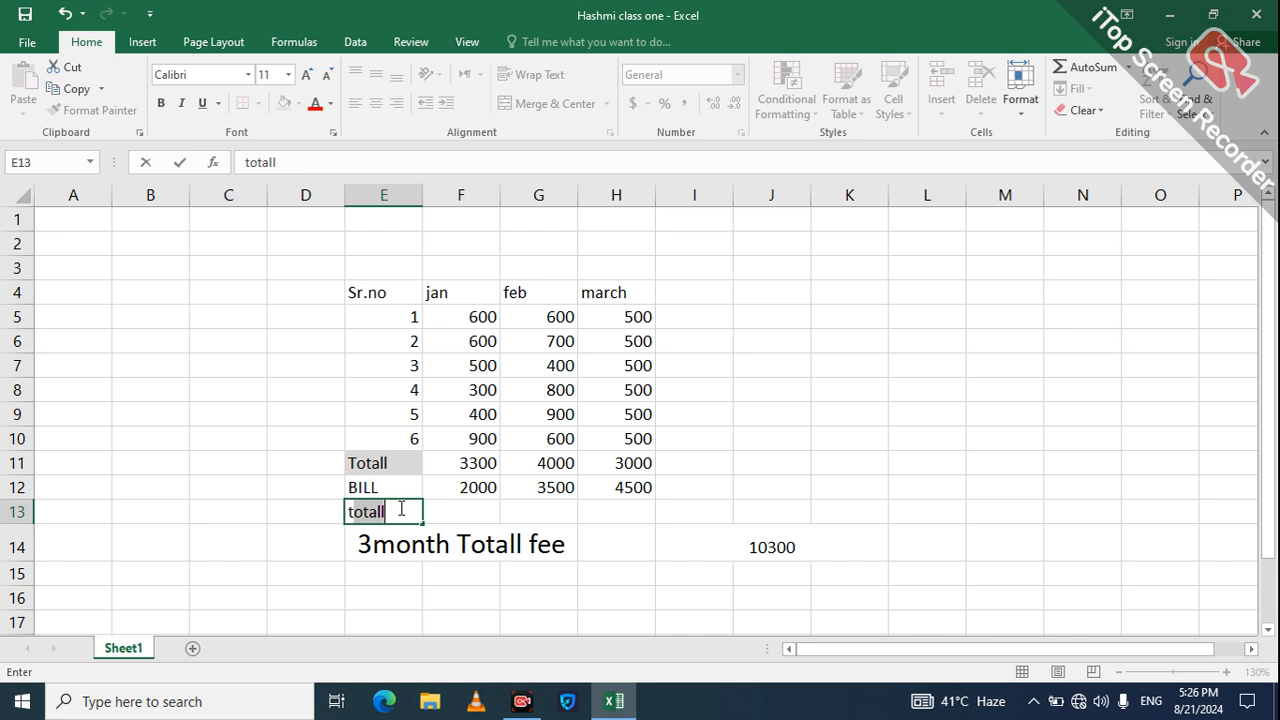
key("Return")
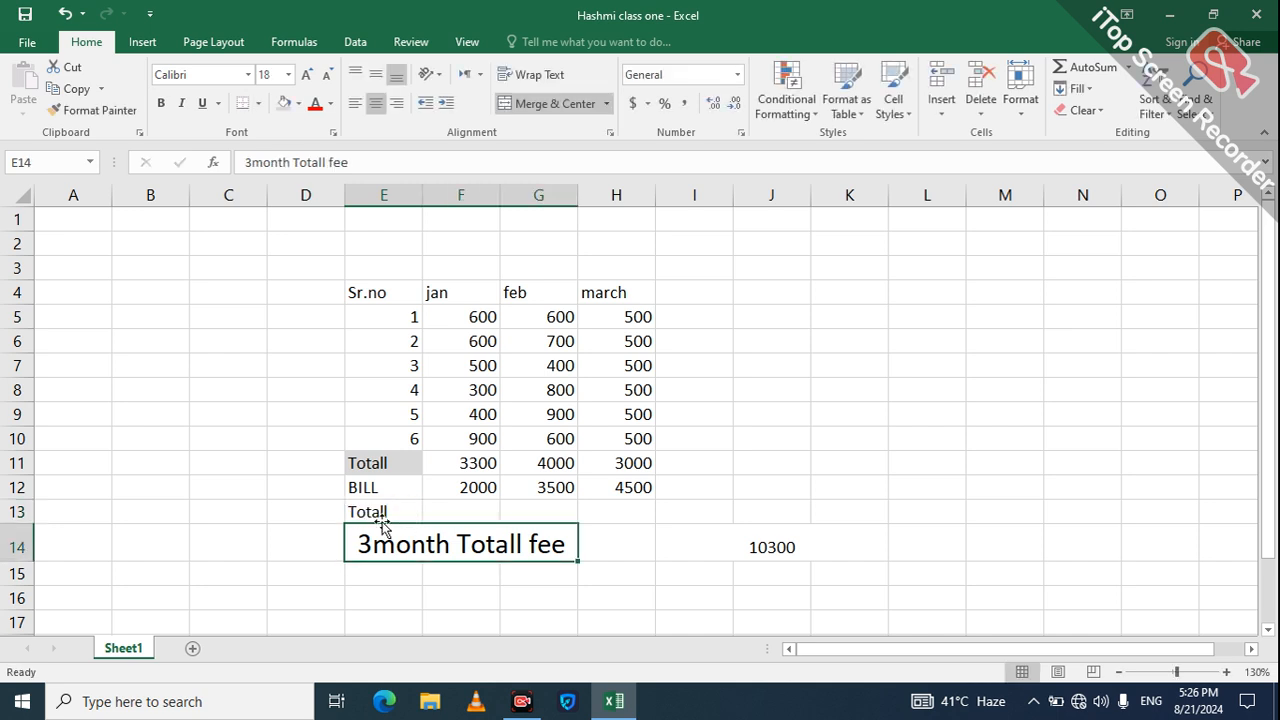
left_click(395, 510)
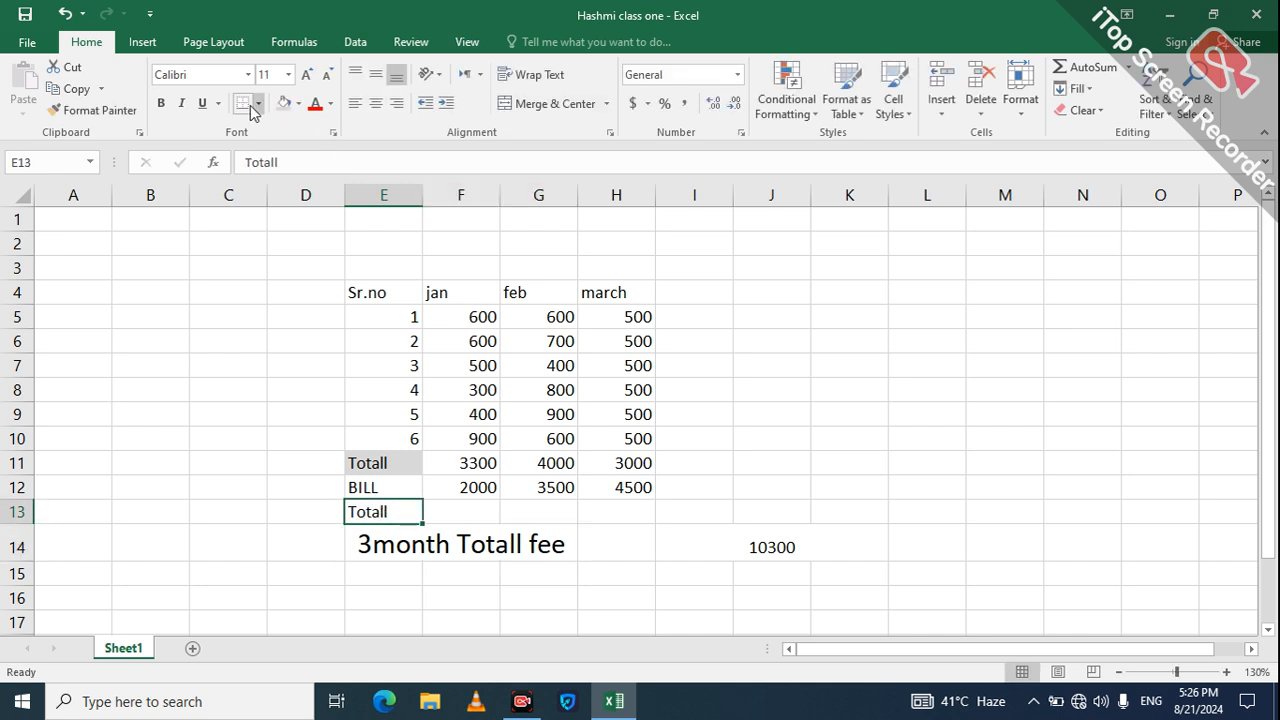
left_click(297, 104)
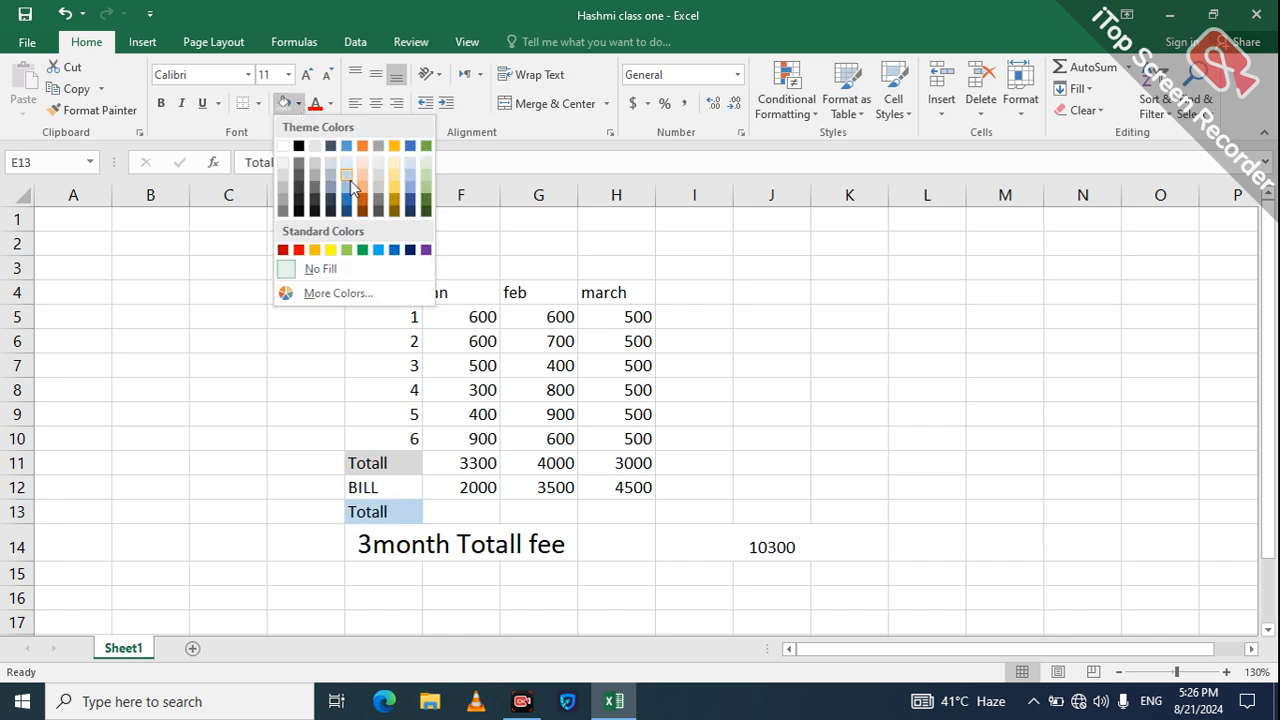
left_click(393, 180)
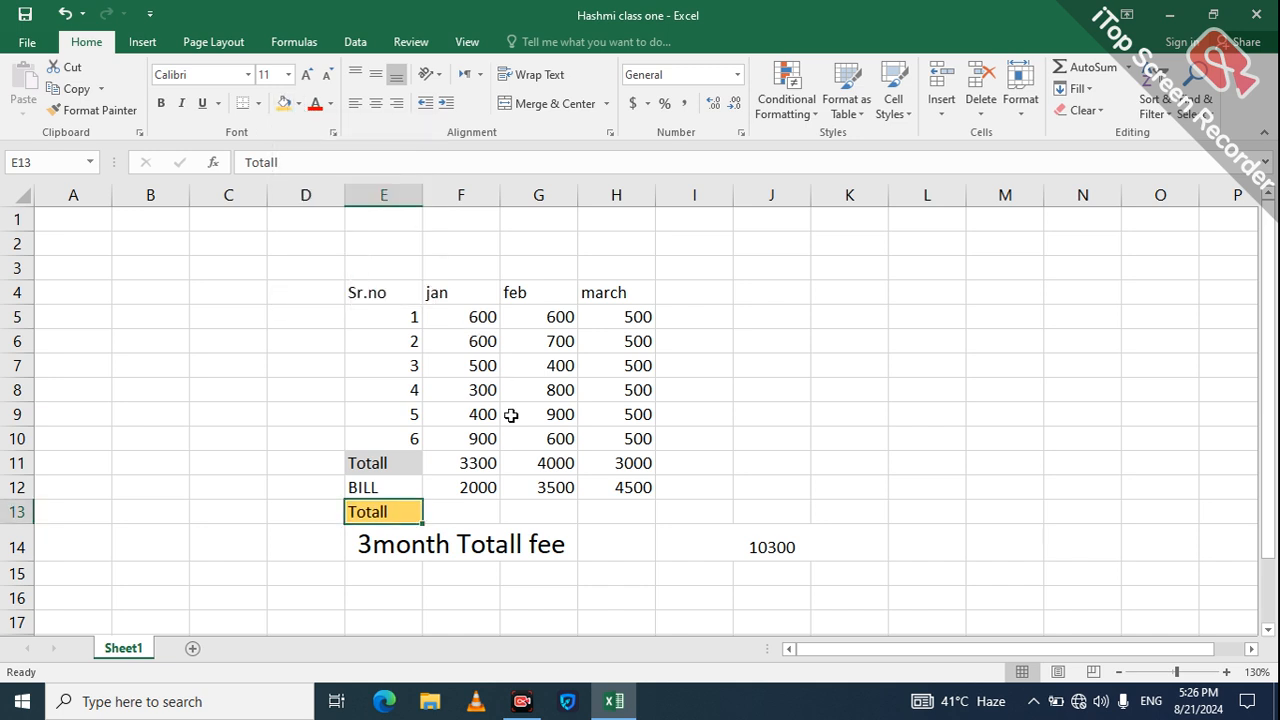
left_click(481, 505)
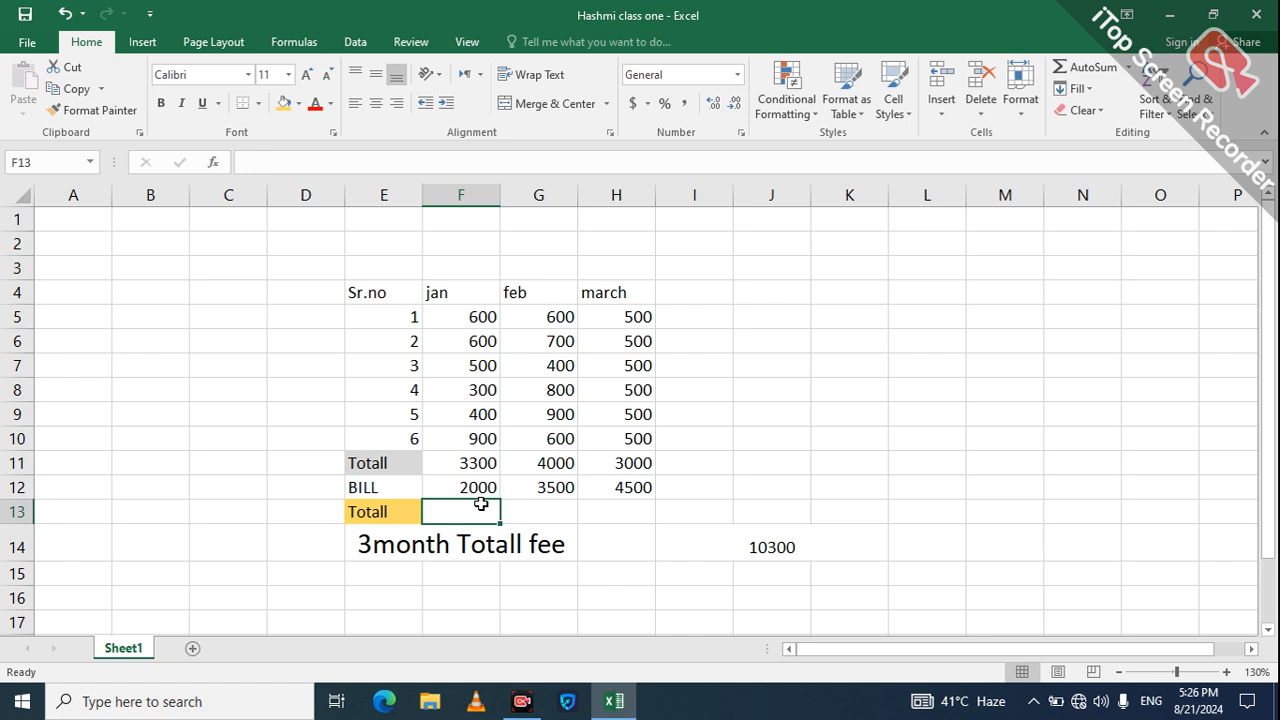
Step: Enter =F11-F12 in F13 so jan's difference shows 1300
type("=")
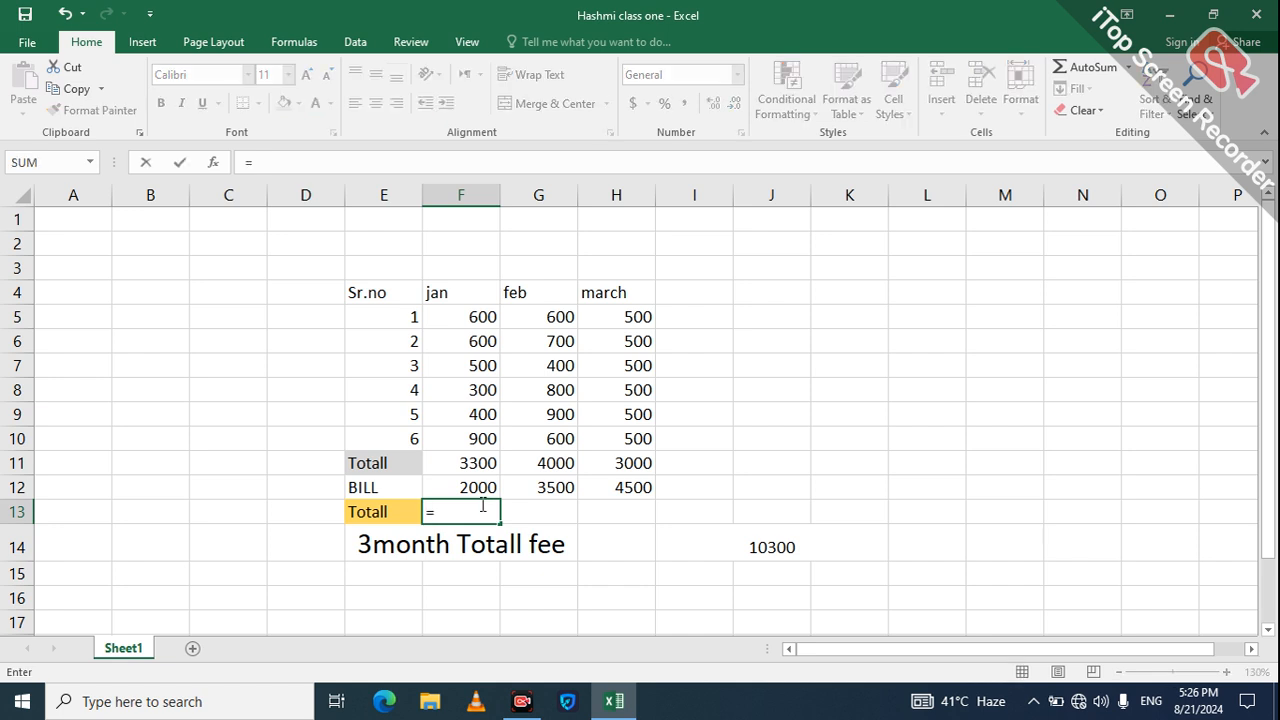
left_click(455, 467)
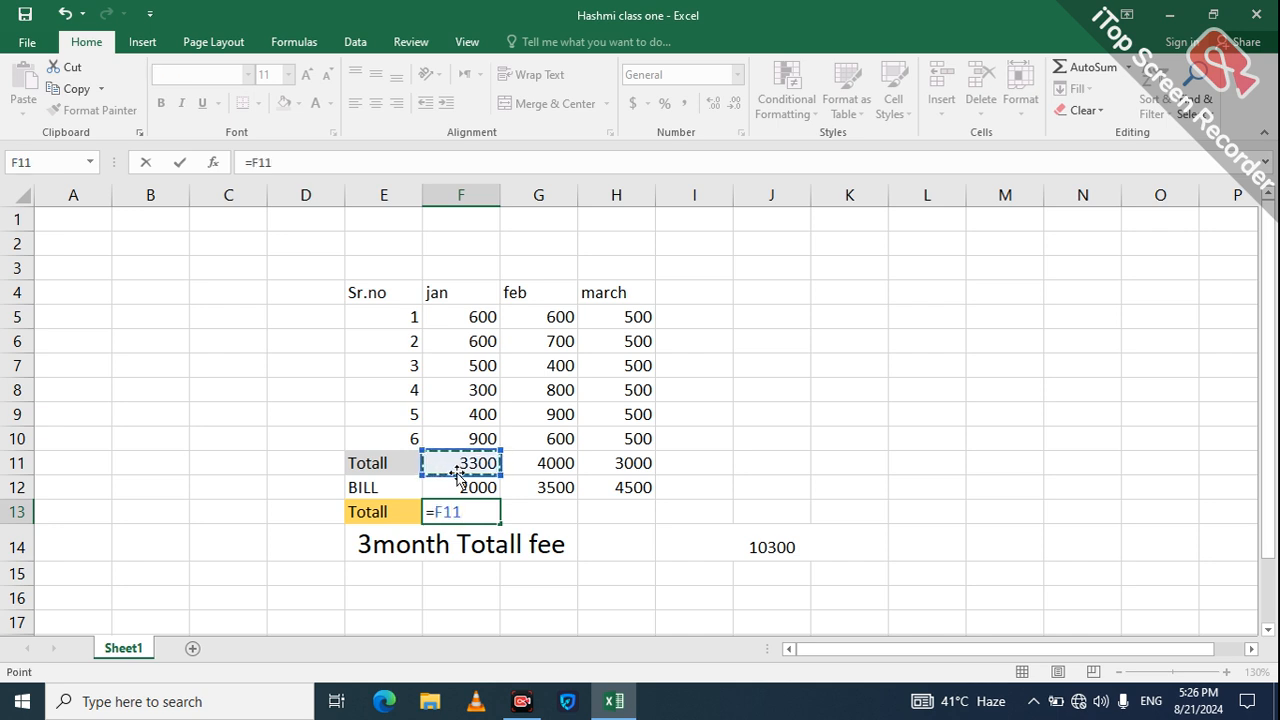
type("-")
key("Down")
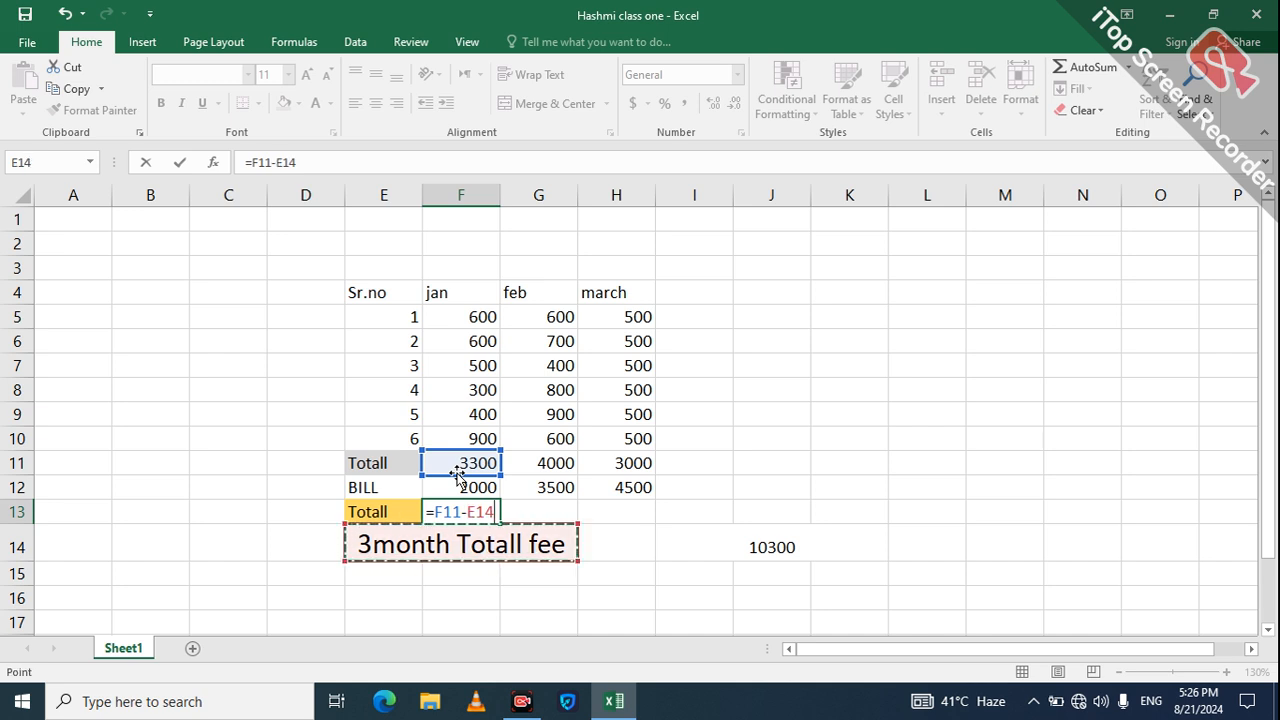
key("Up")
key("Up")
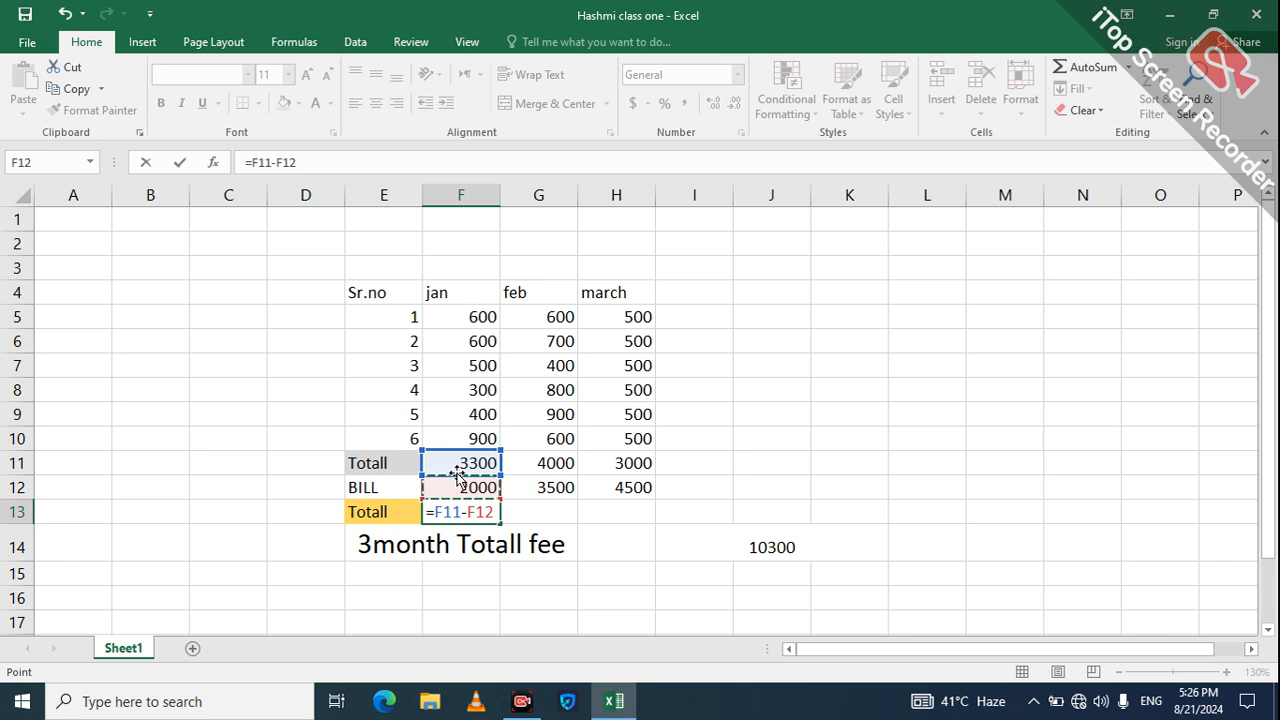
key("Return")
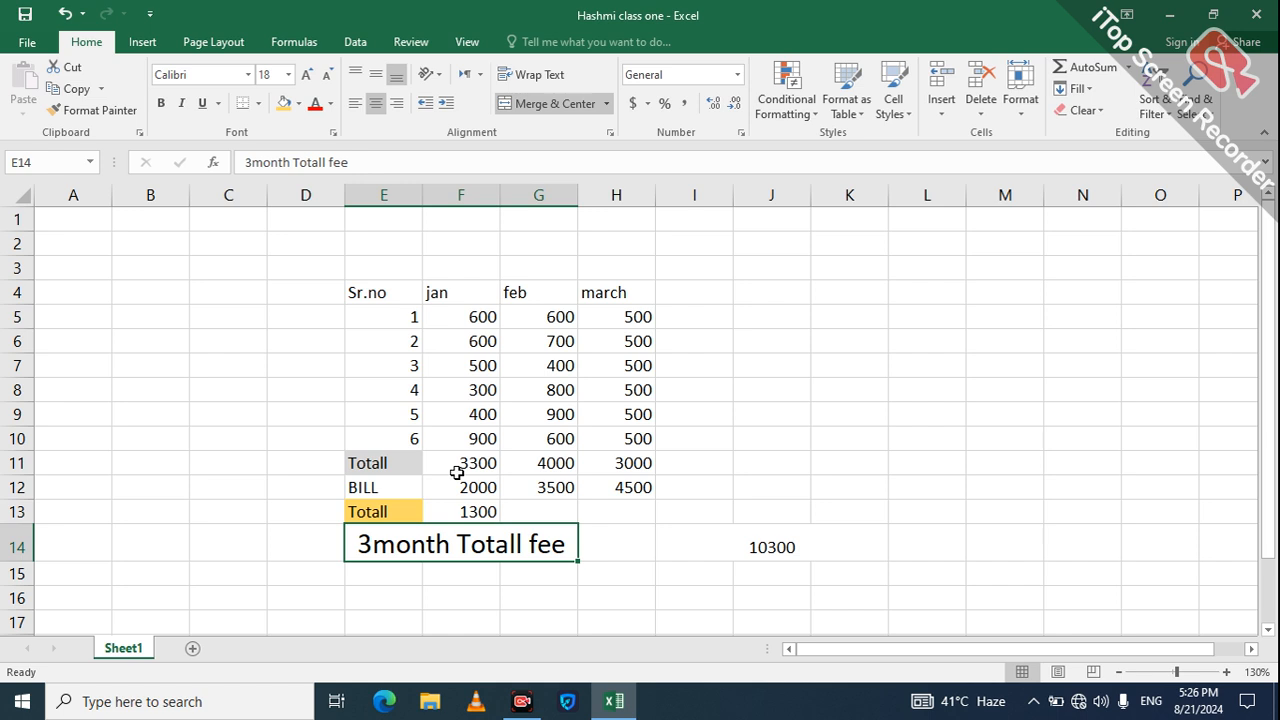
Step: Enter =G11-G12 in G13 so feb's difference shows 500
left_click(559, 512)
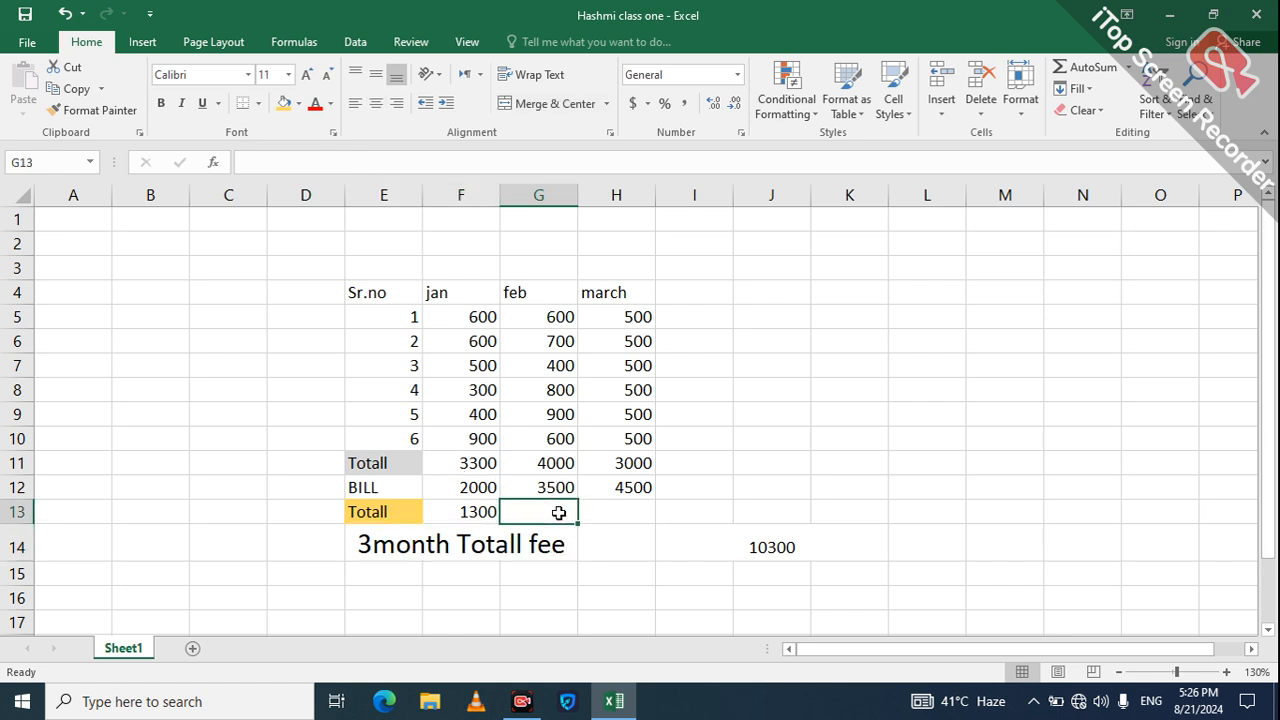
type("=")
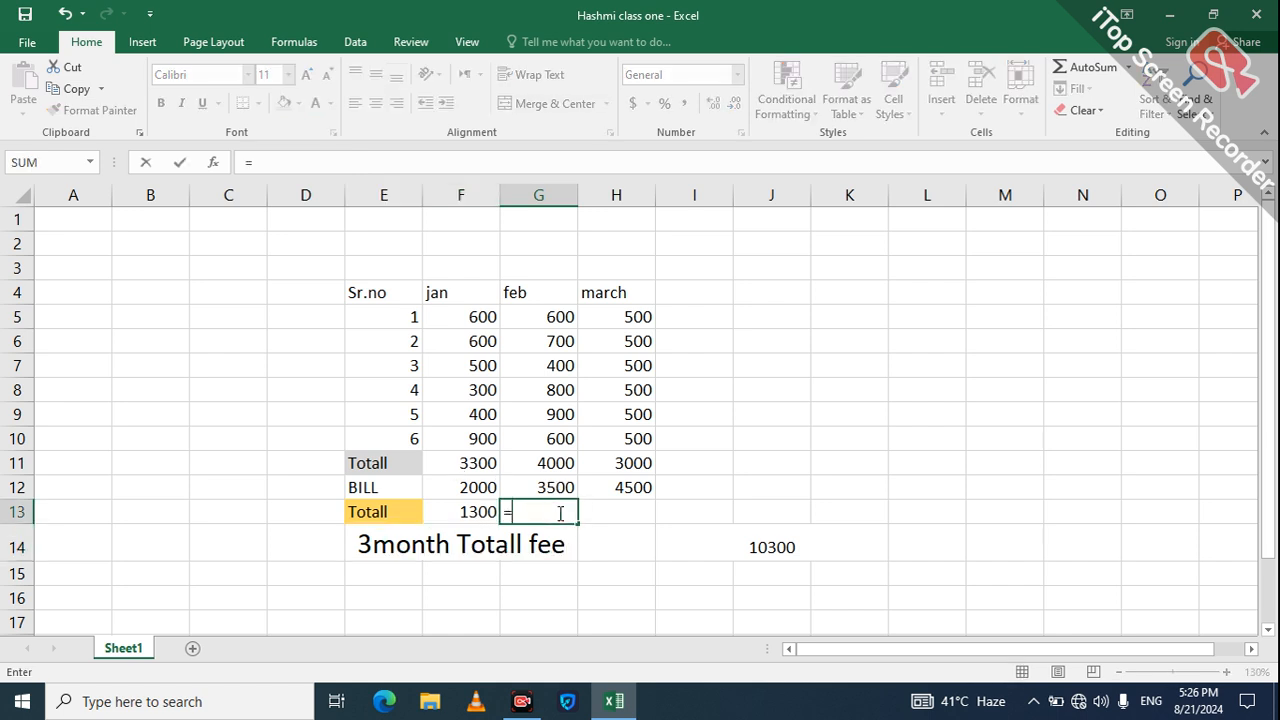
left_click(547, 466)
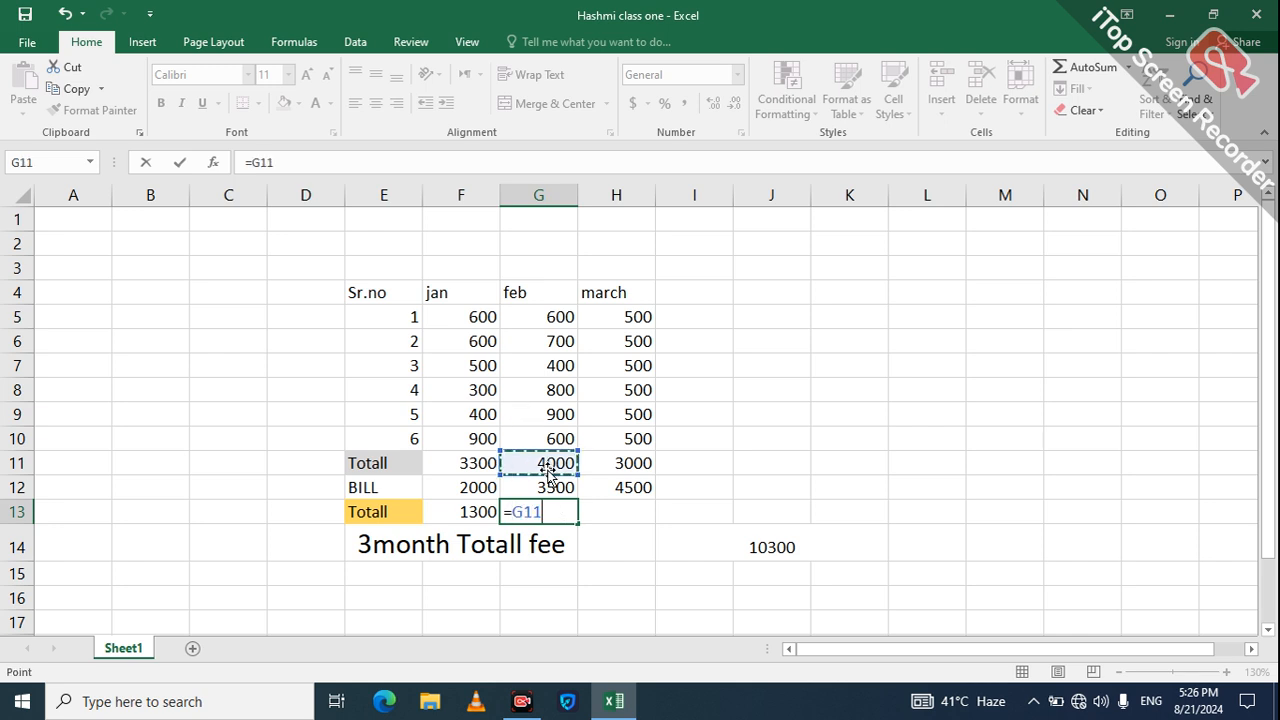
type("-")
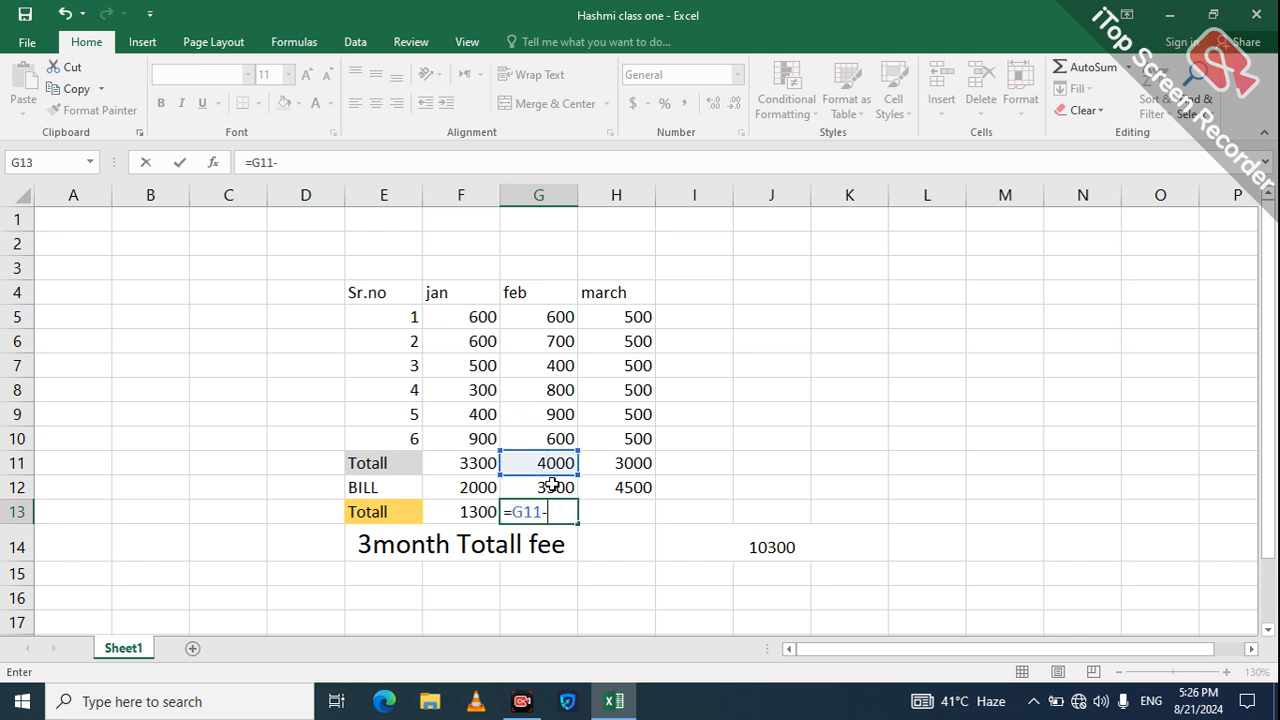
left_click(553, 486)
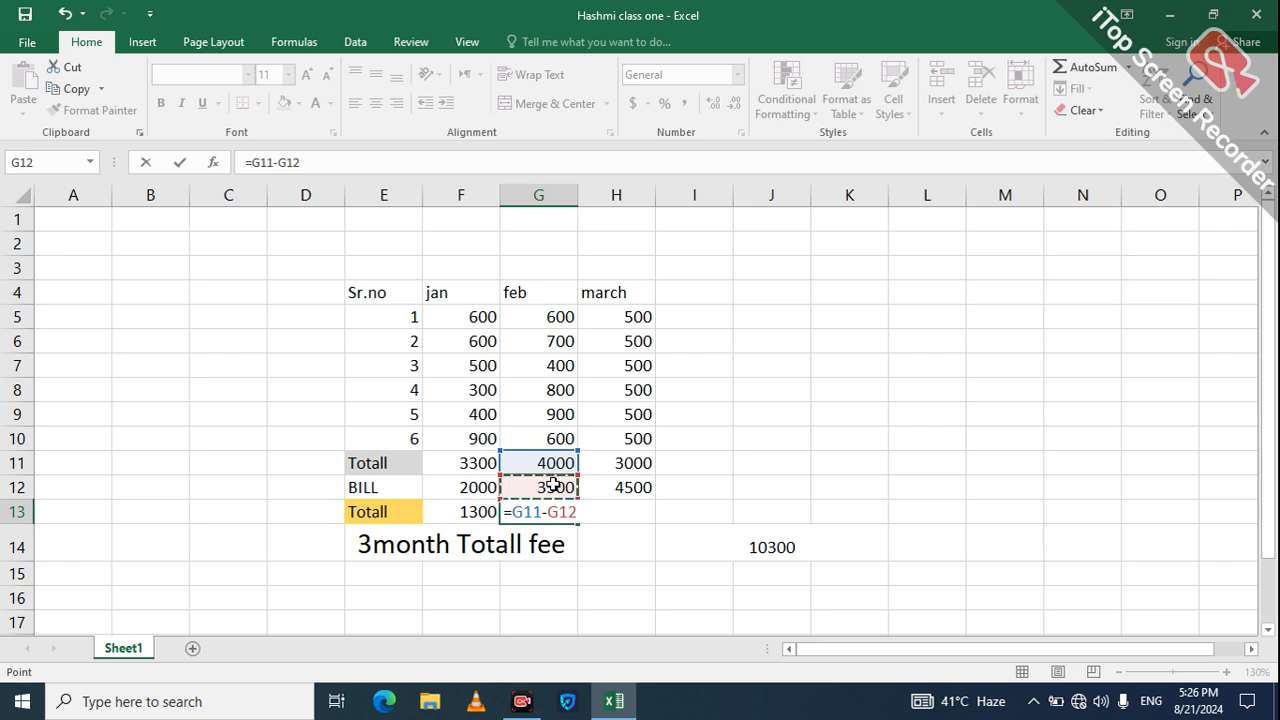
key("Return")
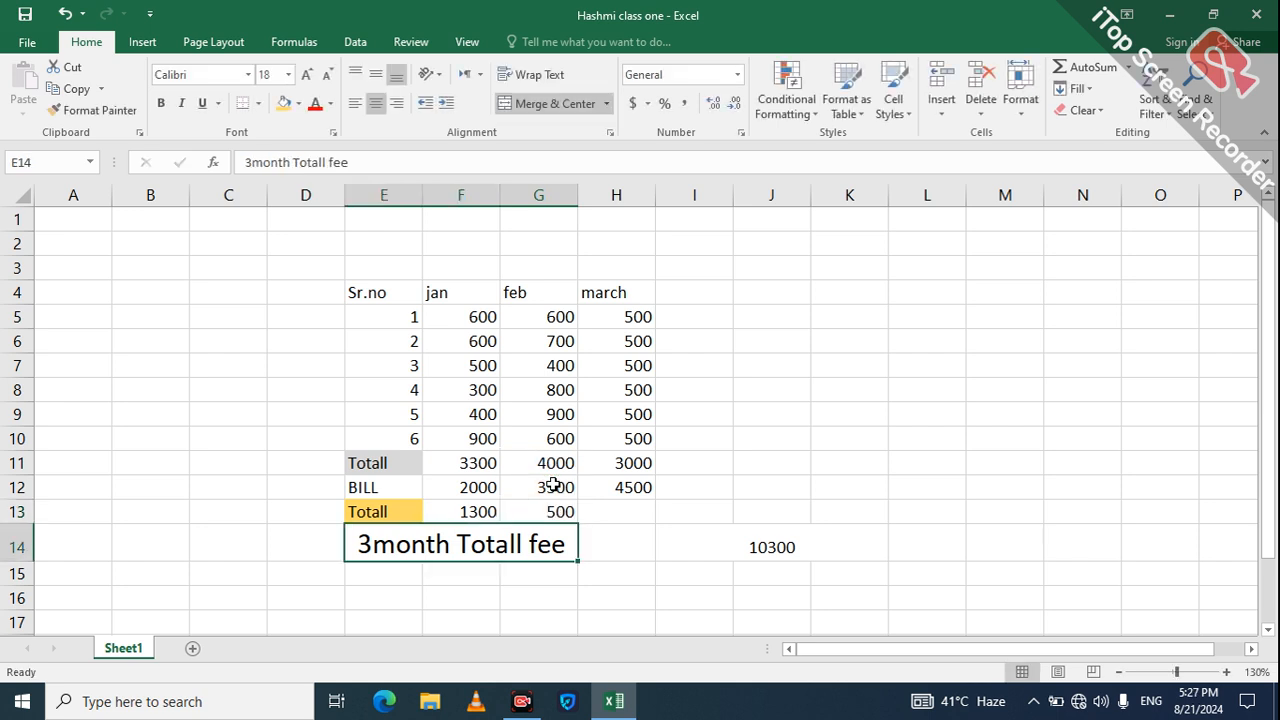
left_click(610, 512)
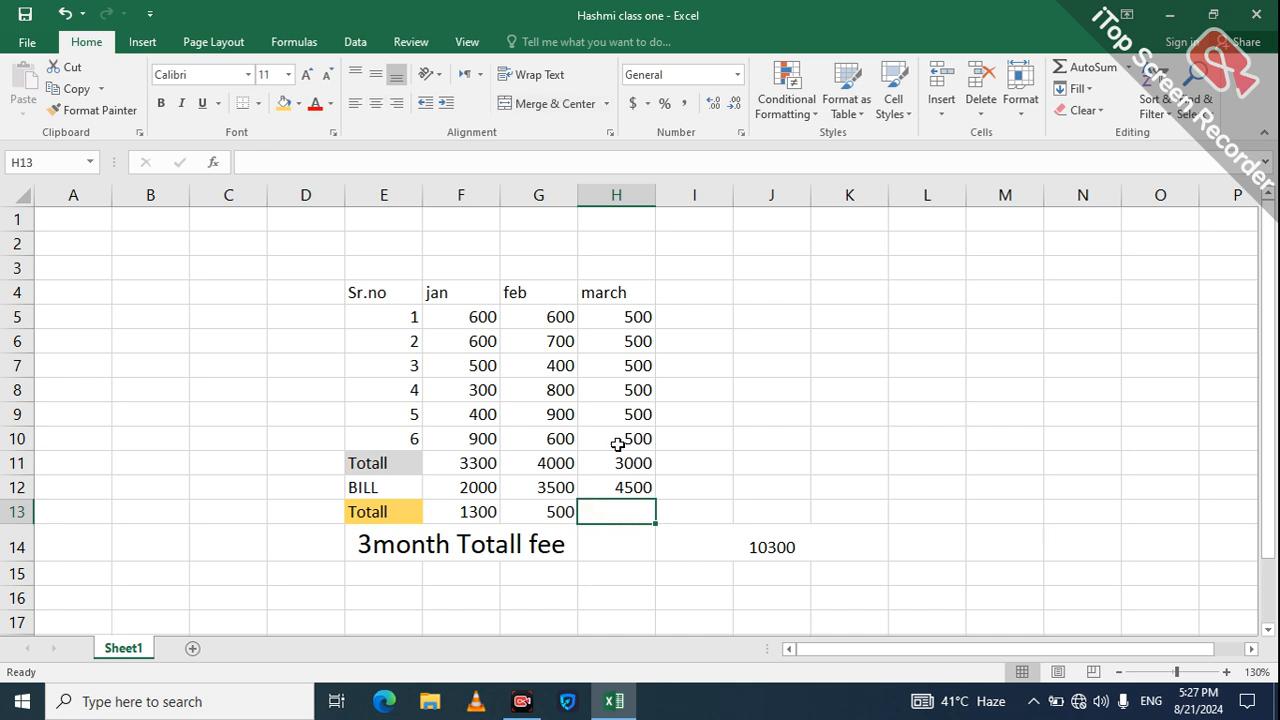
left_click(624, 467)
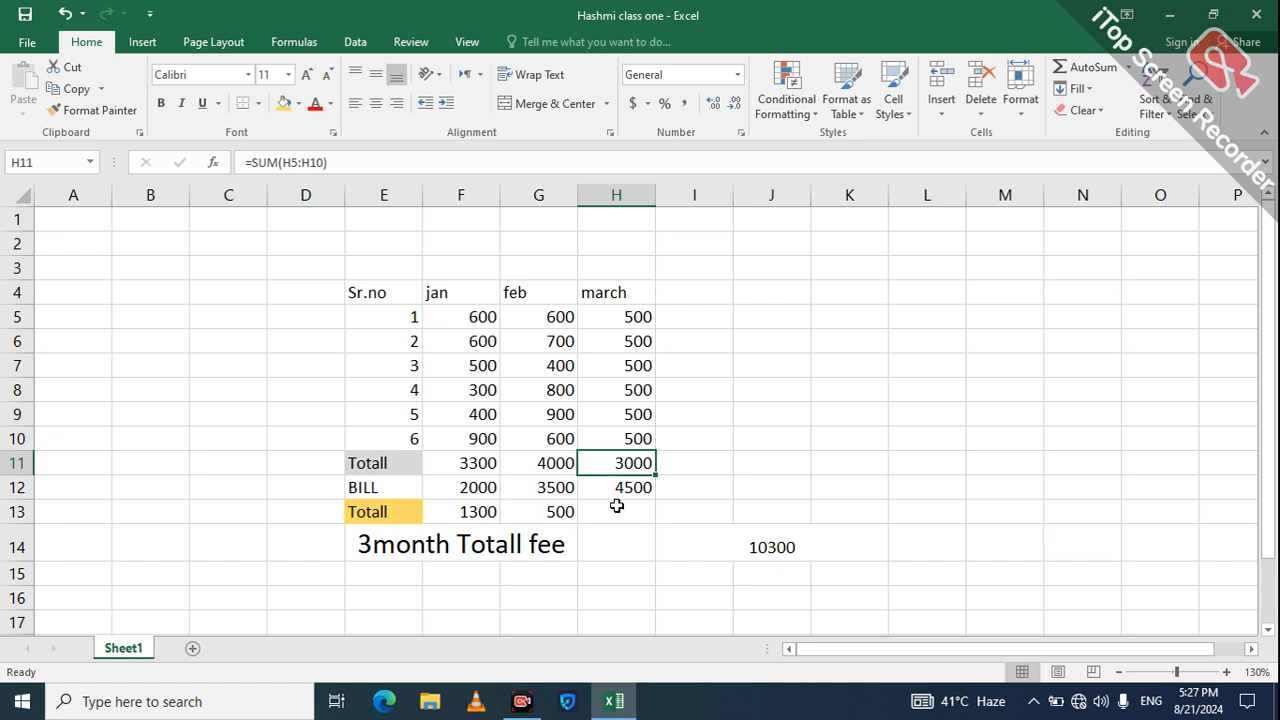
left_click(616, 513)
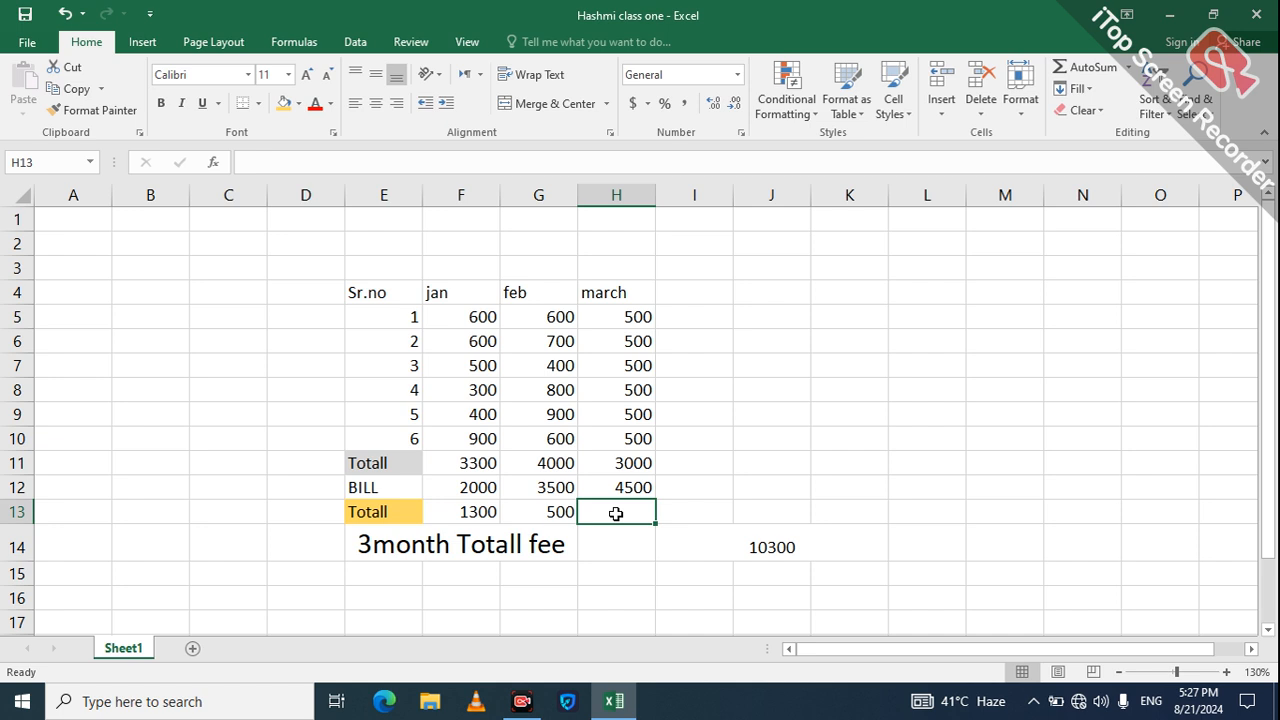
Step: Enter =H11-H12 in H13 so march's difference shows -1500, then select E15:G15
type("=")
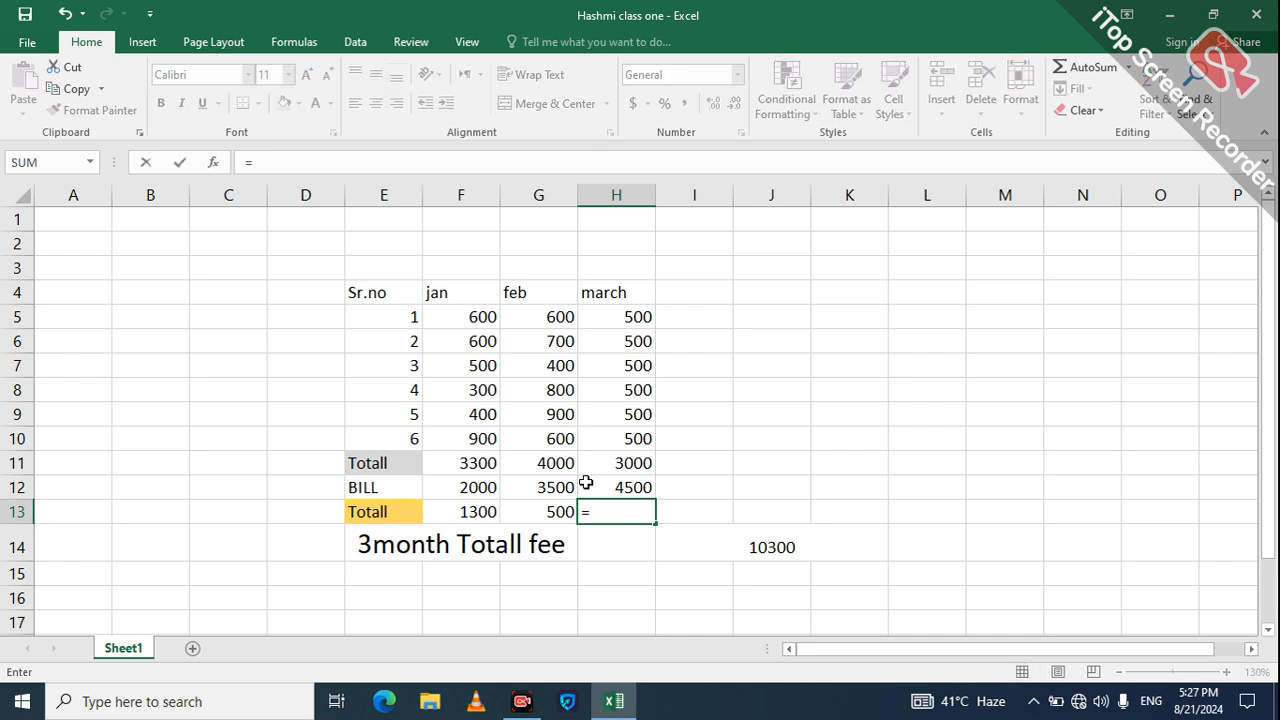
left_click(604, 470)
type("-")
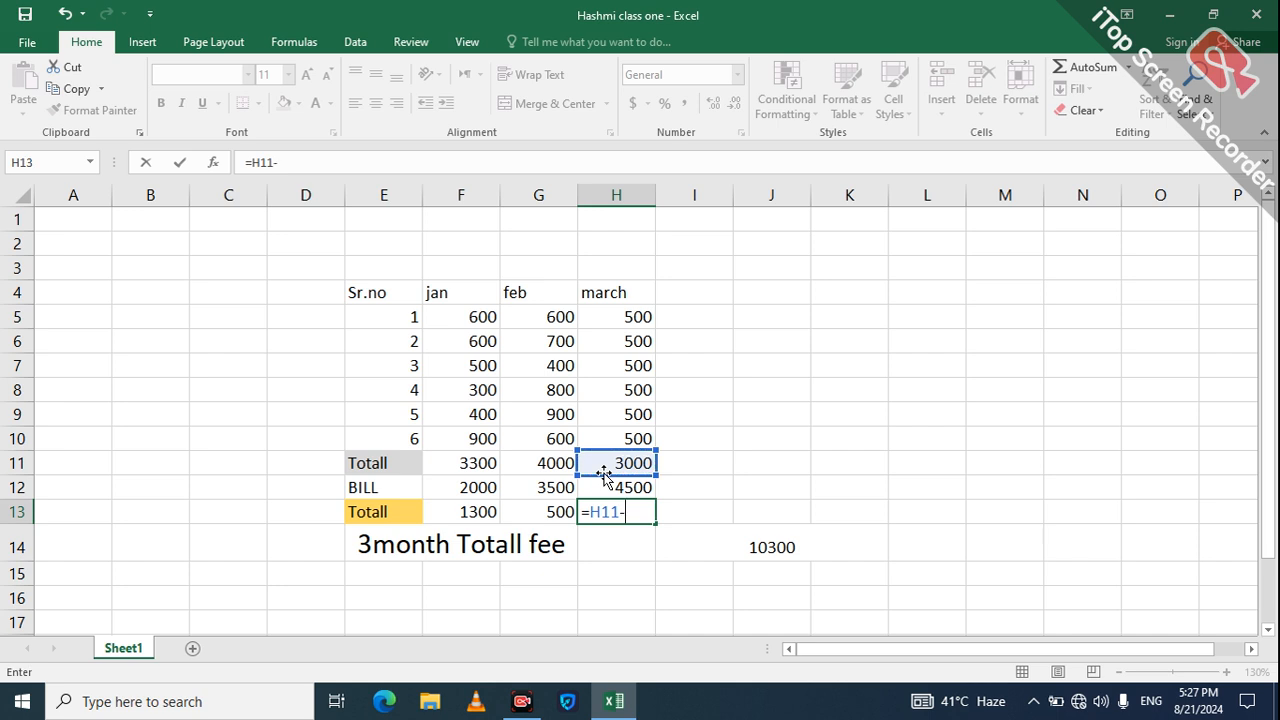
left_click(613, 488)
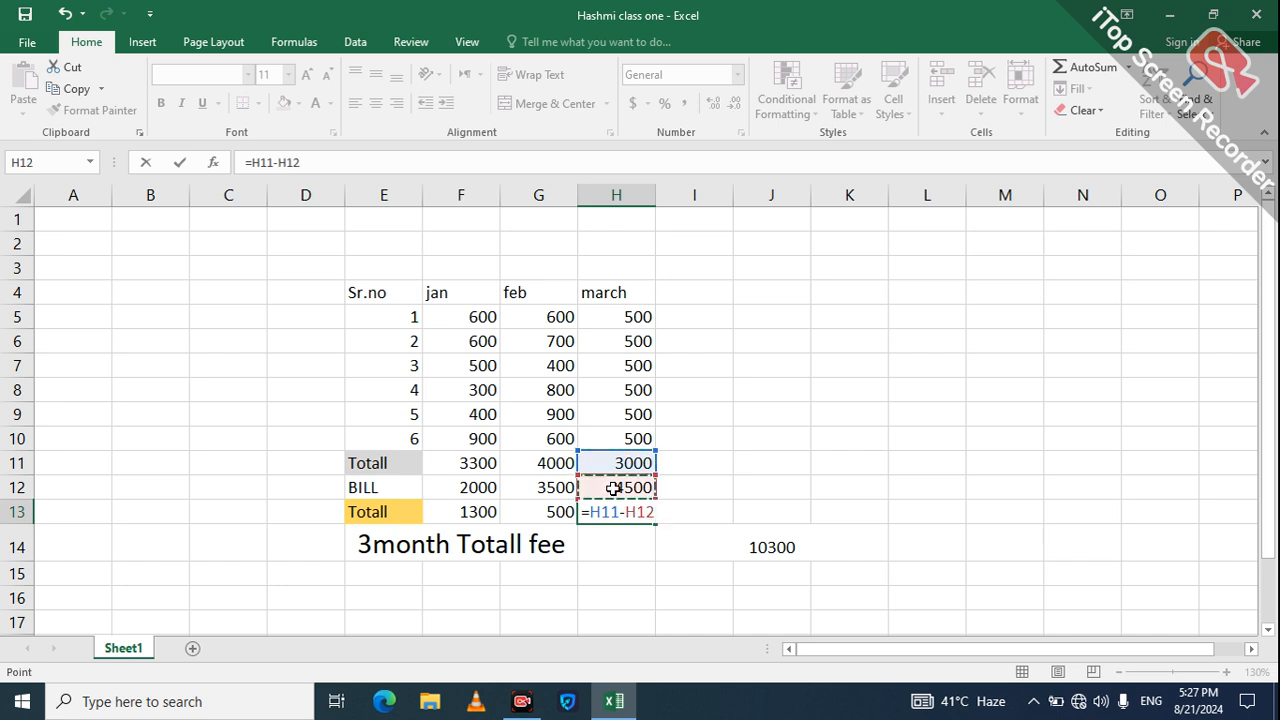
key("Return")
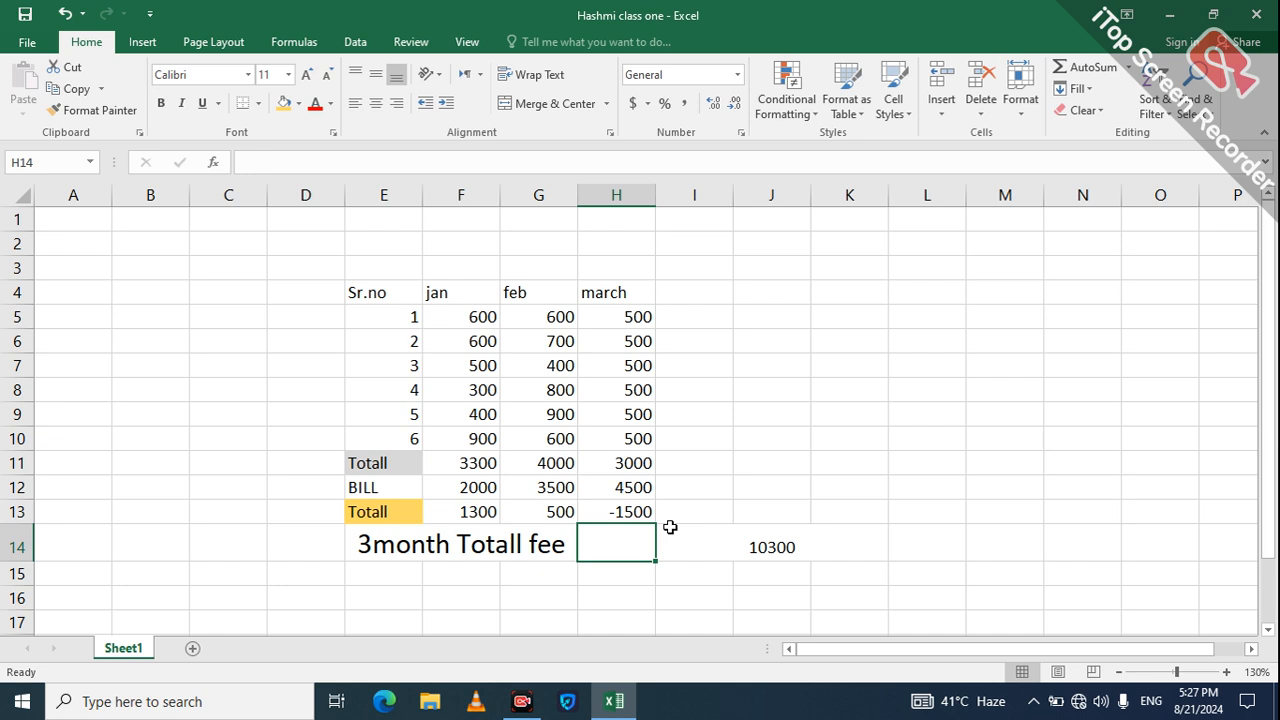
left_click(398, 580)
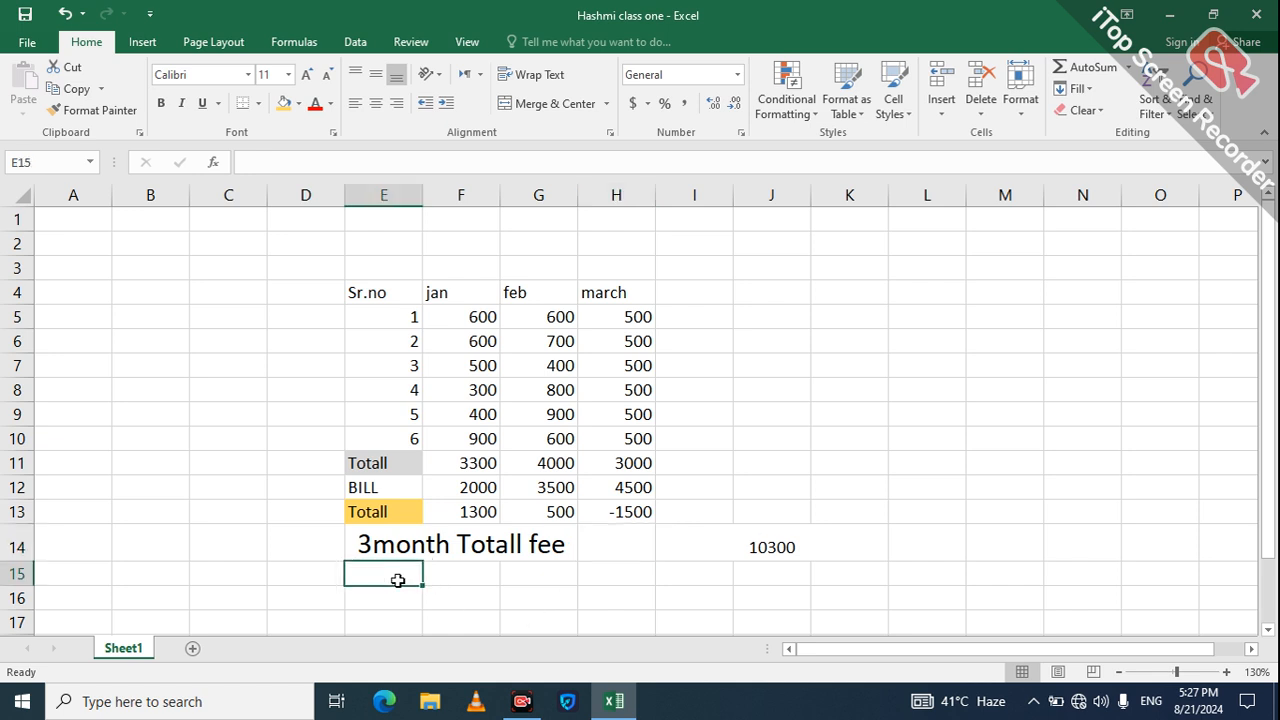
key("shift+Right")
key("shift+Right")
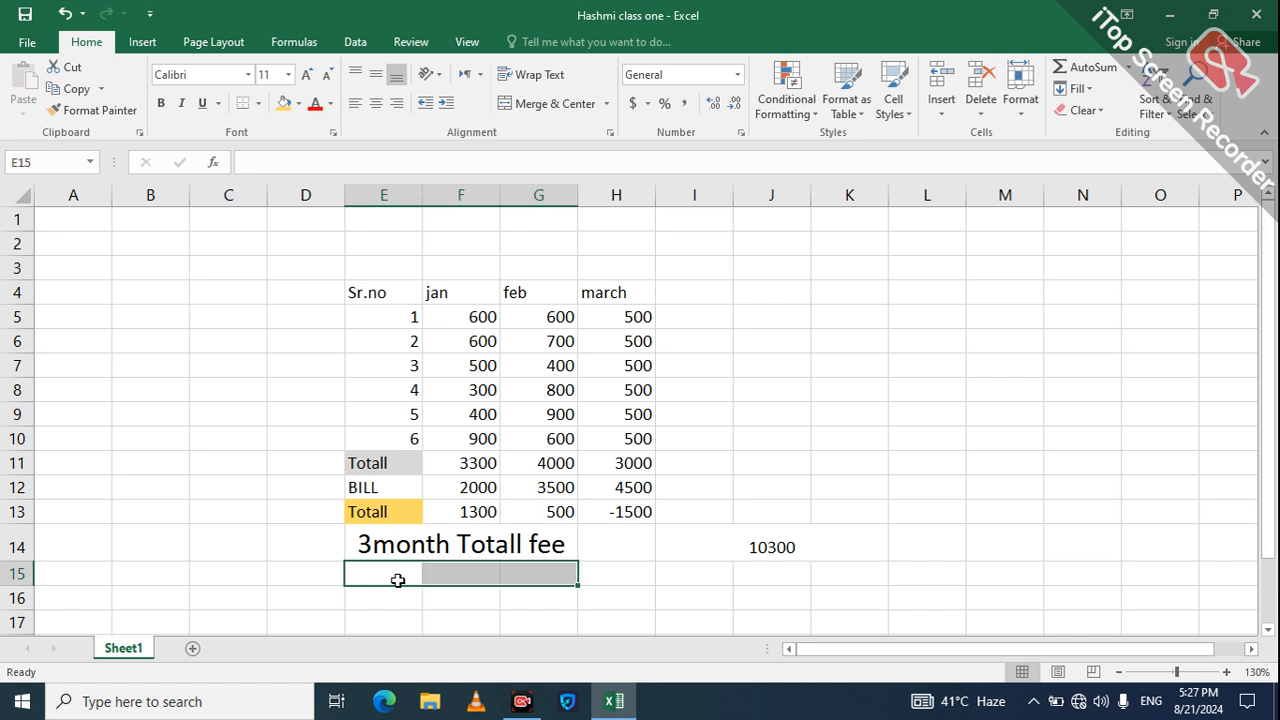
Step: Merge E15:G15 and label it '3mONTH Bill Charges'
left_click(548, 106)
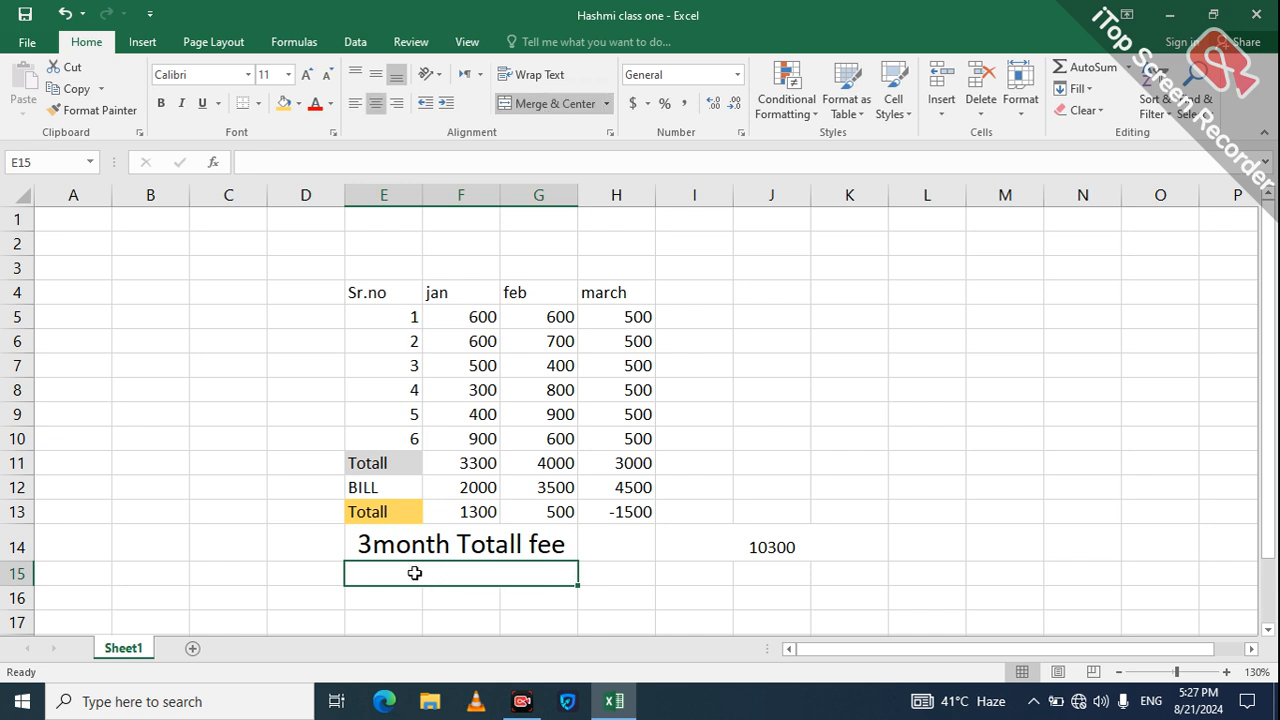
type("3mON")
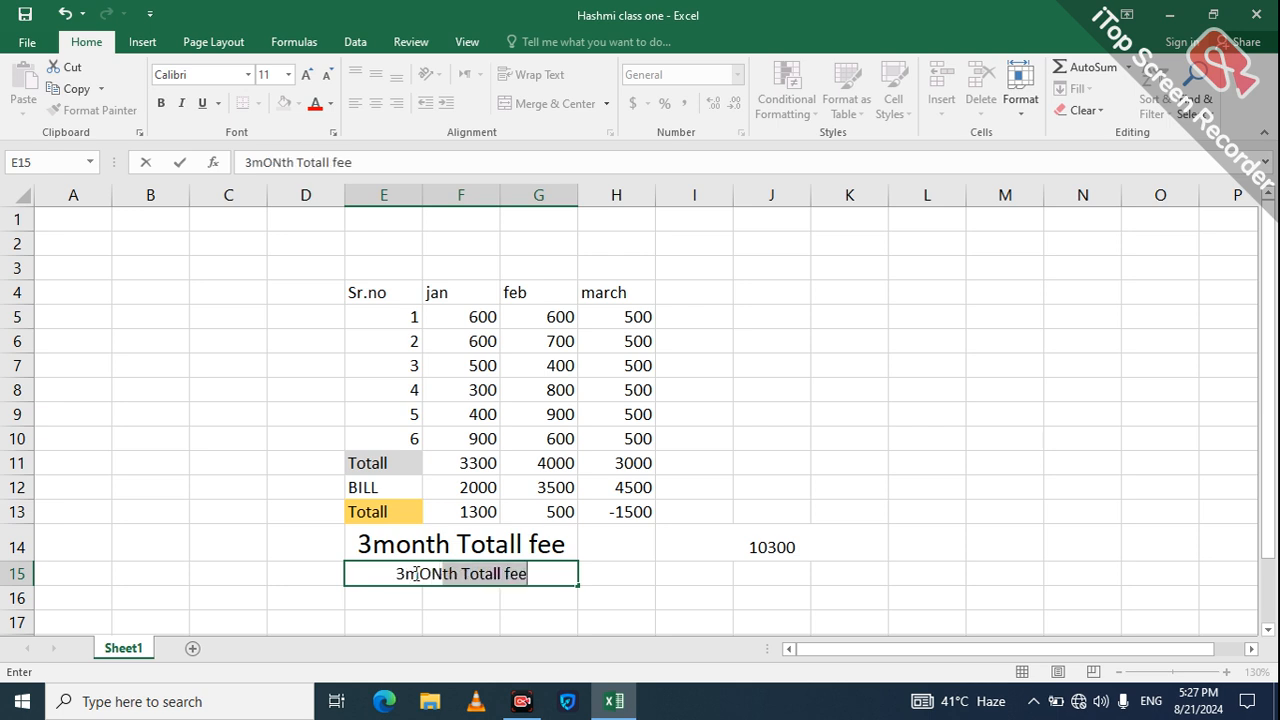
type("TH")
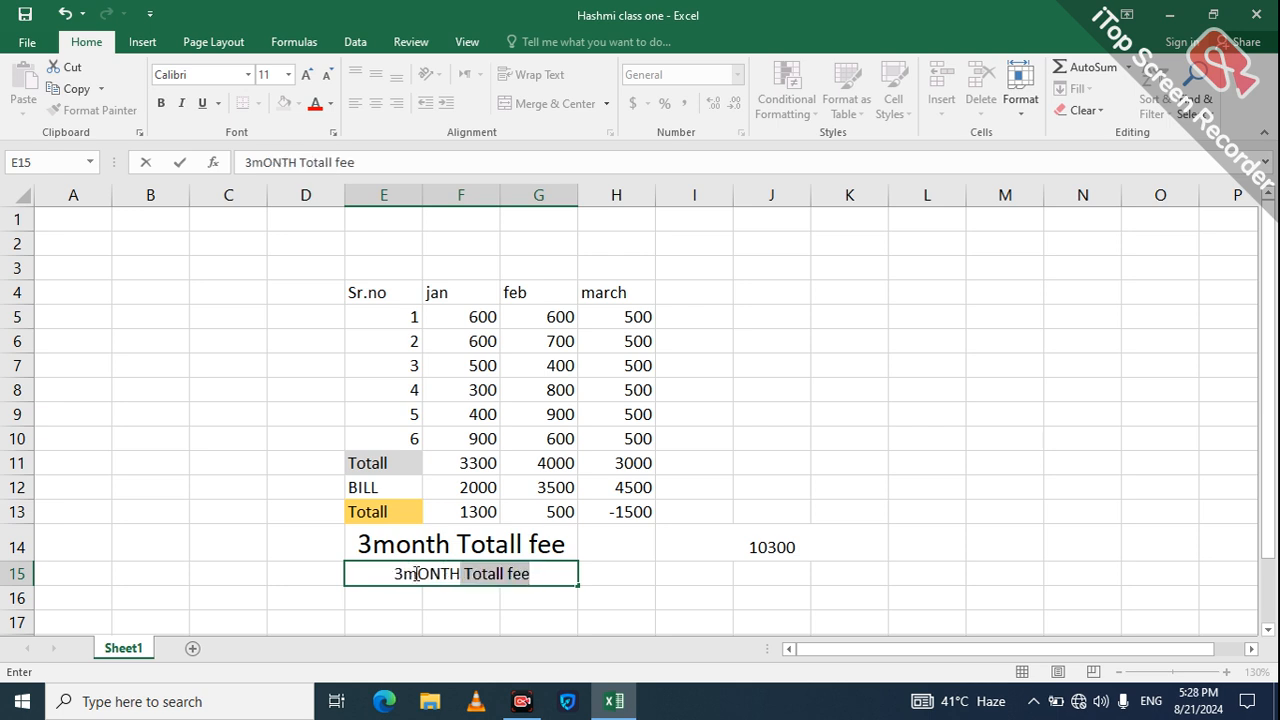
type(" bl")
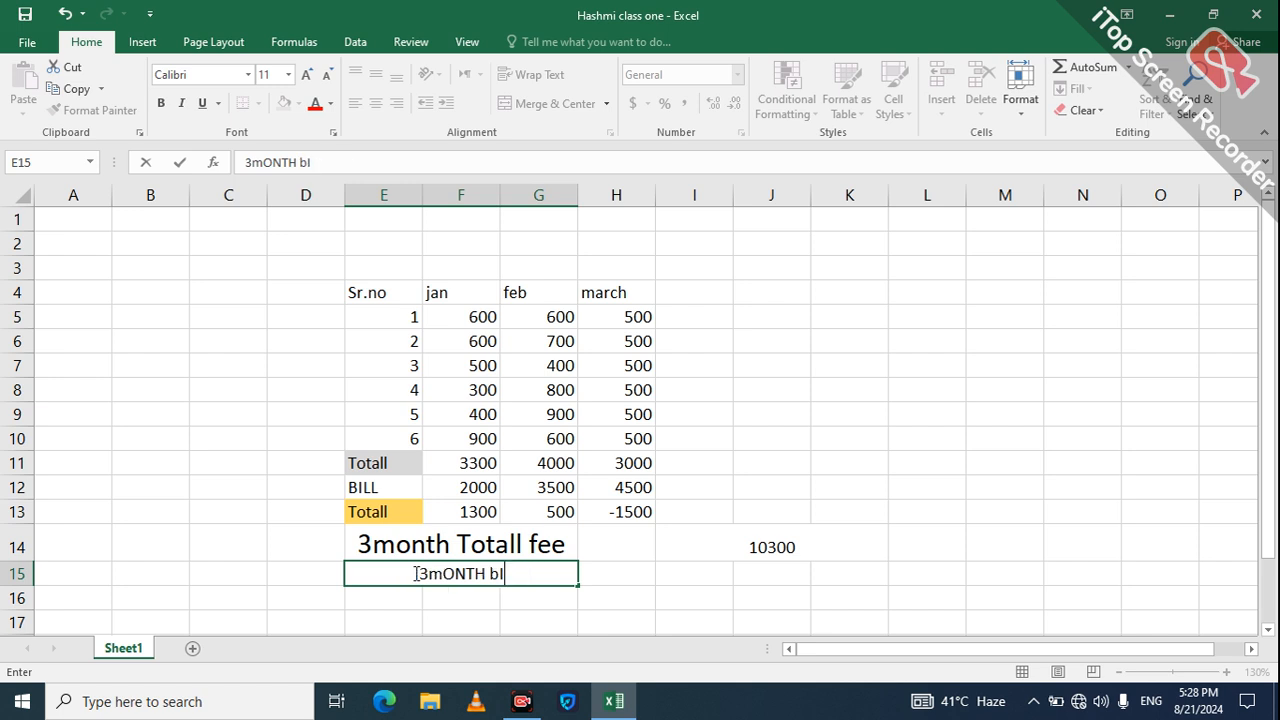
type("LL Cha")
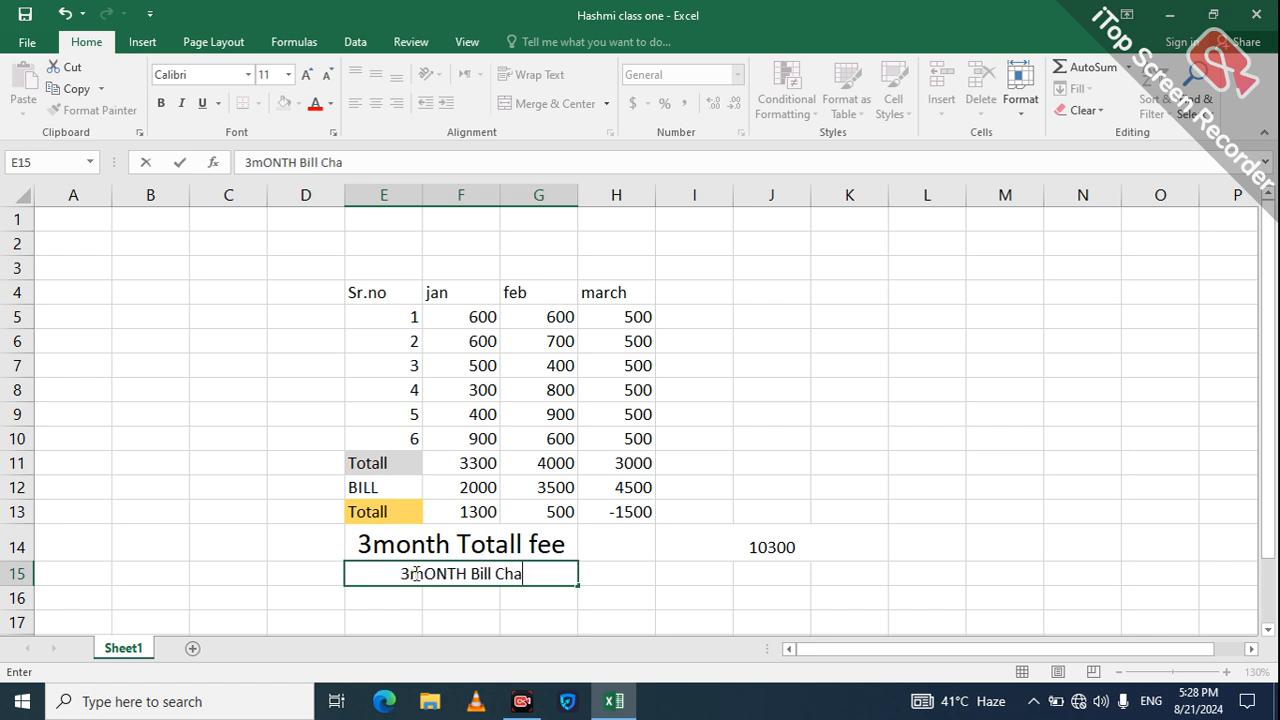
type("rges")
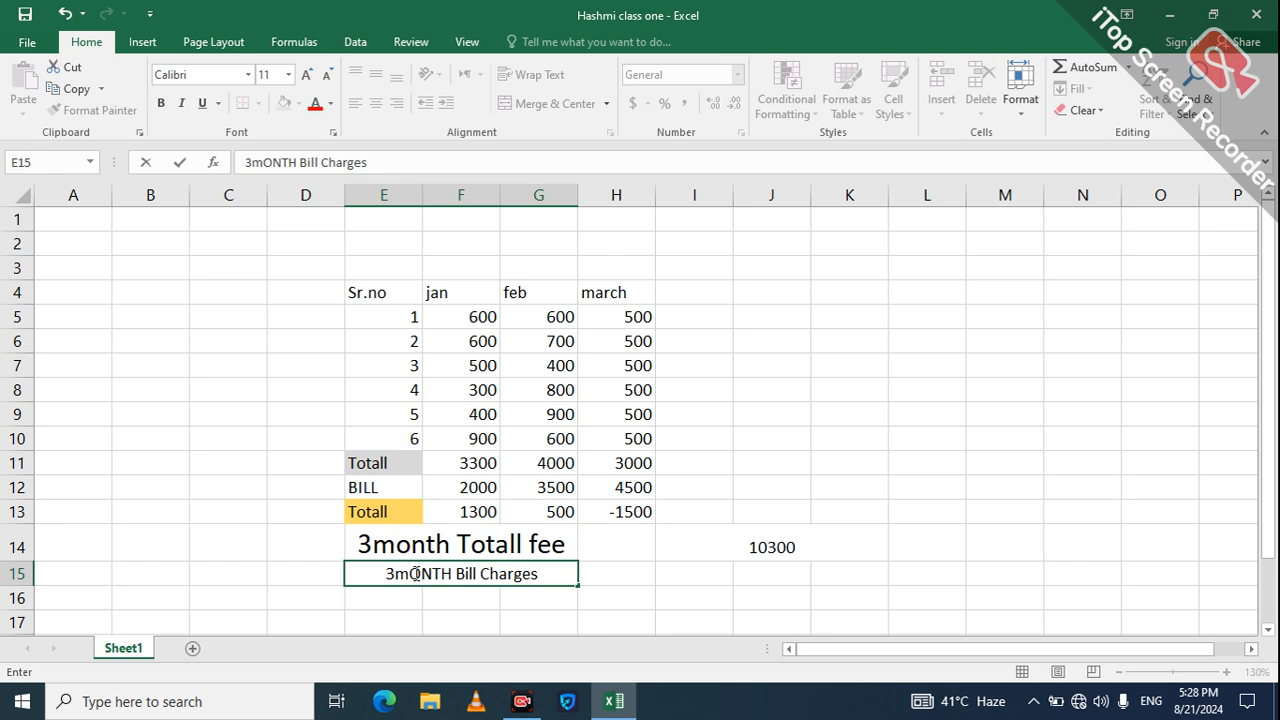
key("Return")
Step: Select I15:K15 and merge them into one centred cell
left_click_drag(610, 566, 752, 574)
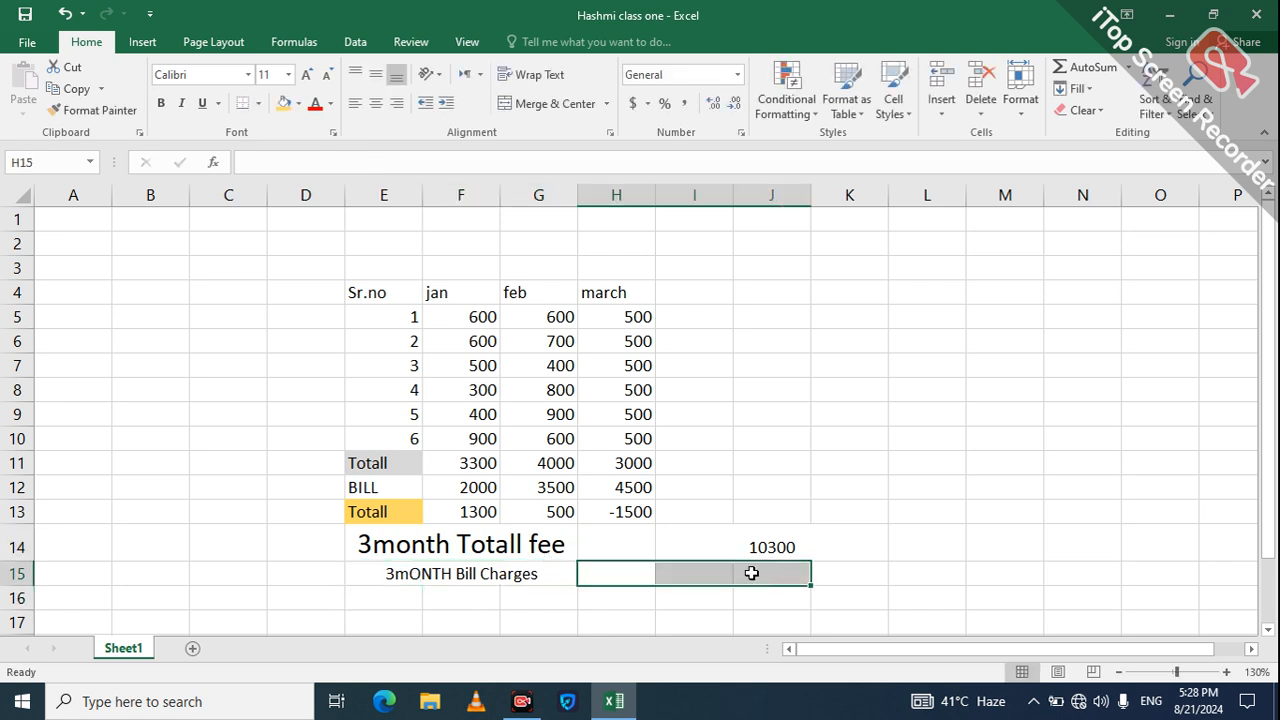
left_click(680, 575)
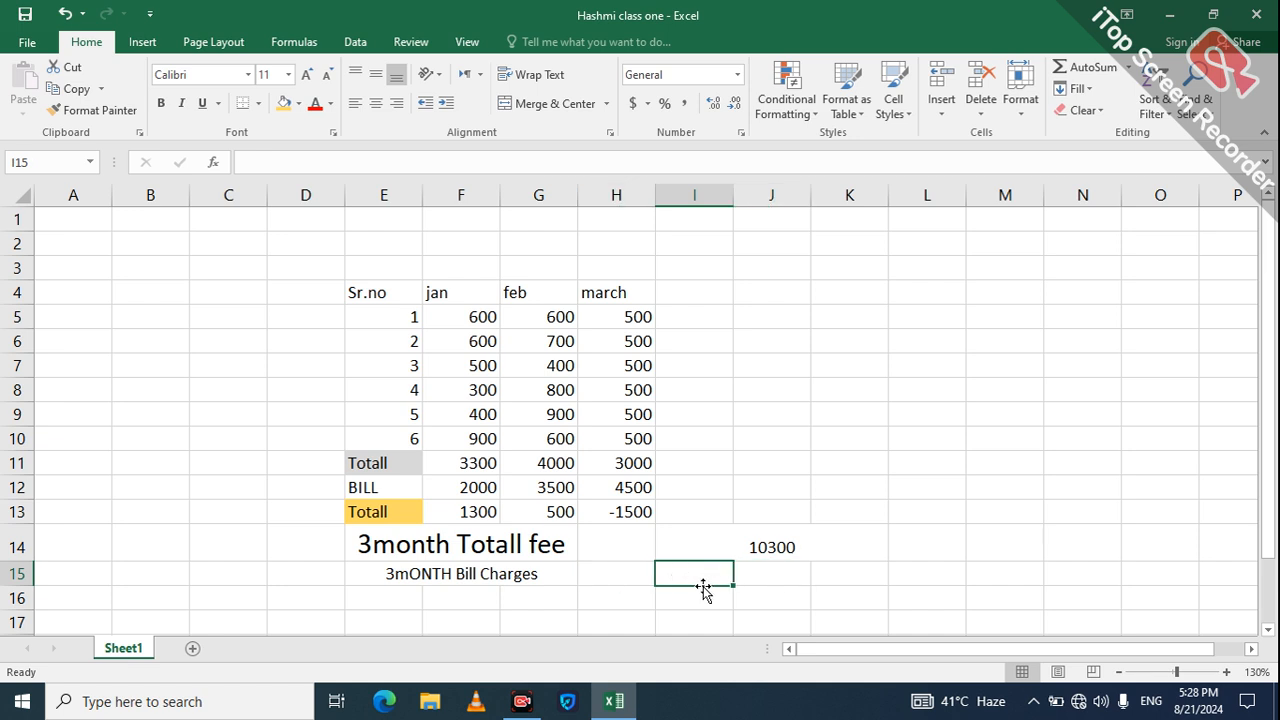
key("shift+Right")
key("shift+Right")
key("shift+Right")
key("shift+Left")
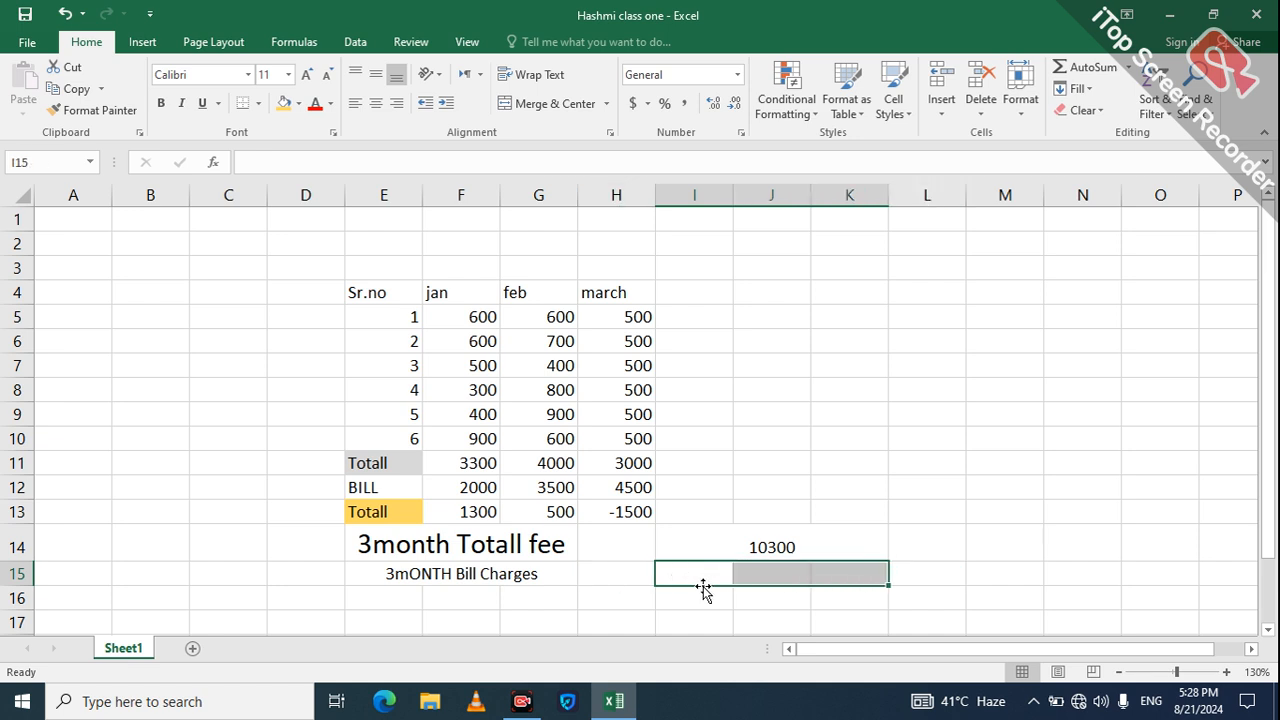
left_click(551, 103)
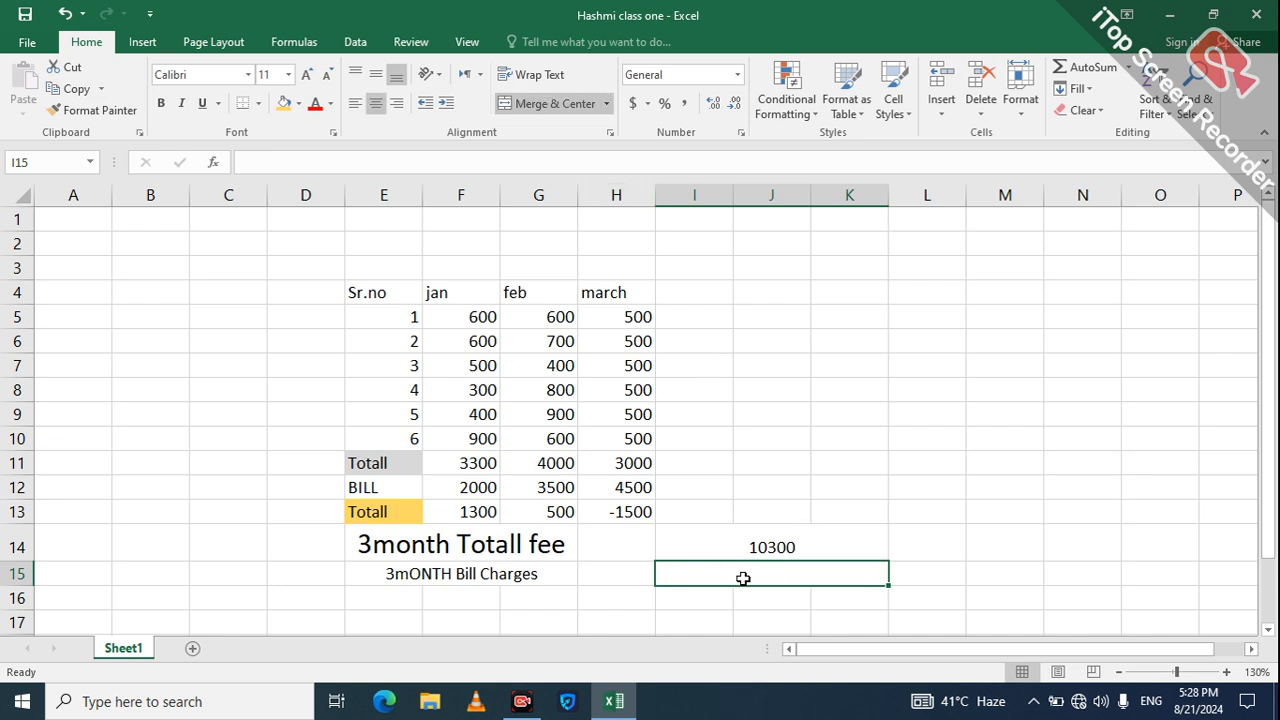
Step: Enter =F13-G13-H13 in the merged I15 cell, giving 2300
type("=ad")
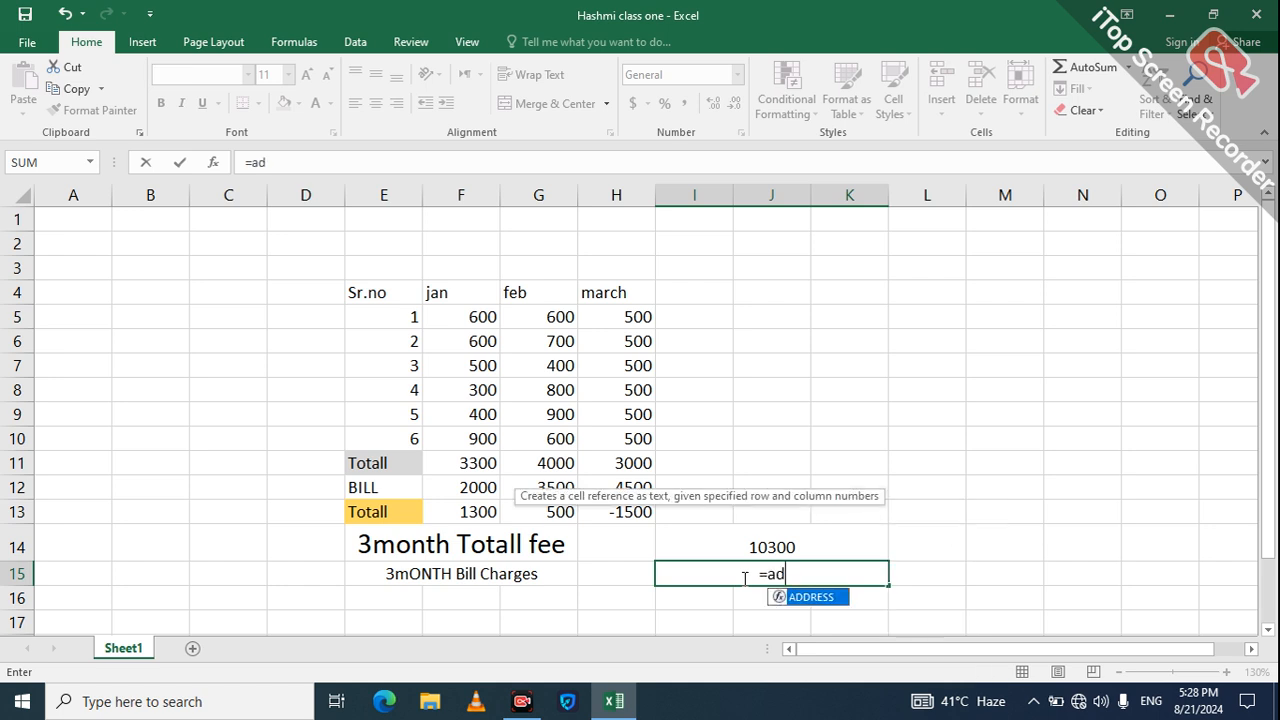
key("BackSpace")
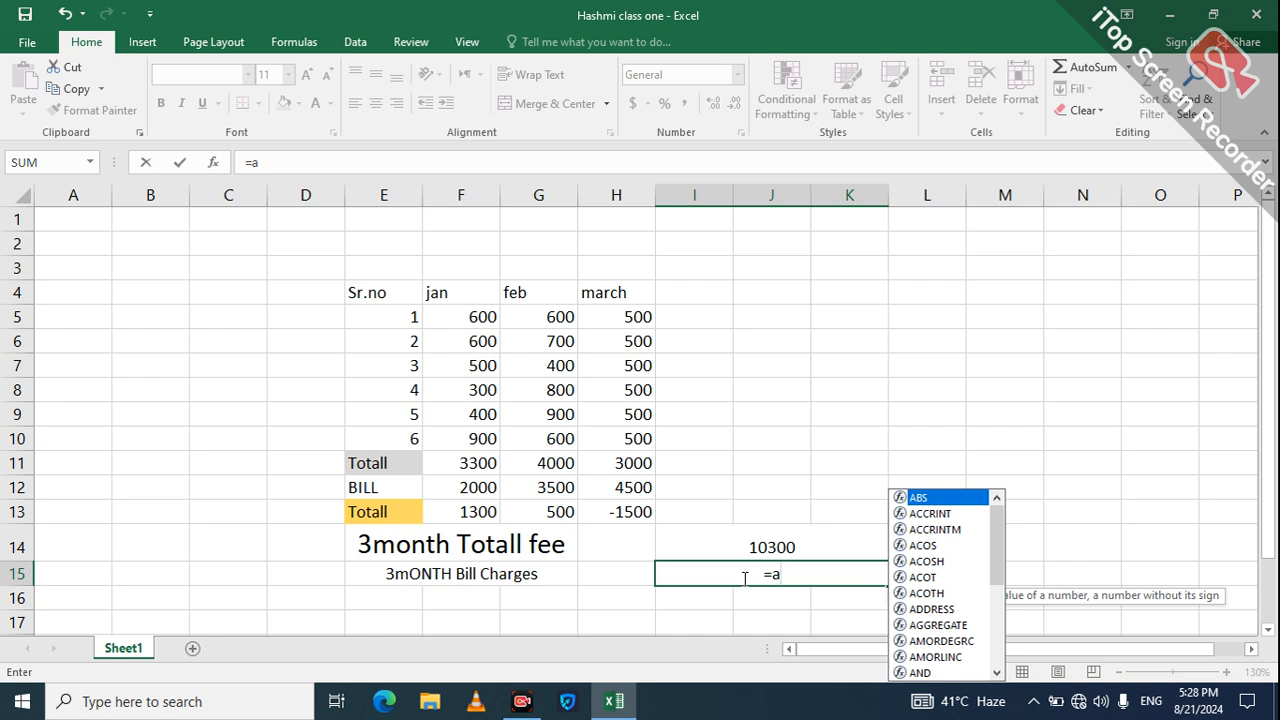
key("BackSpace")
key("BackSpace")
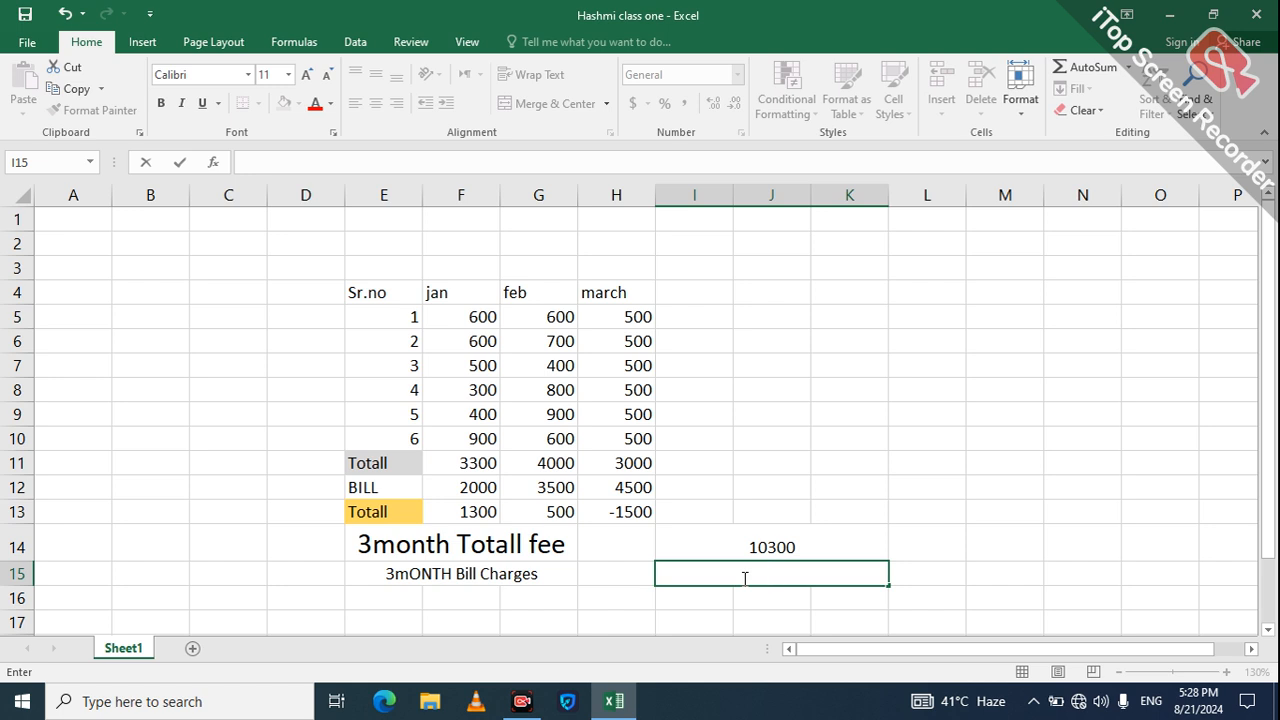
type("=")
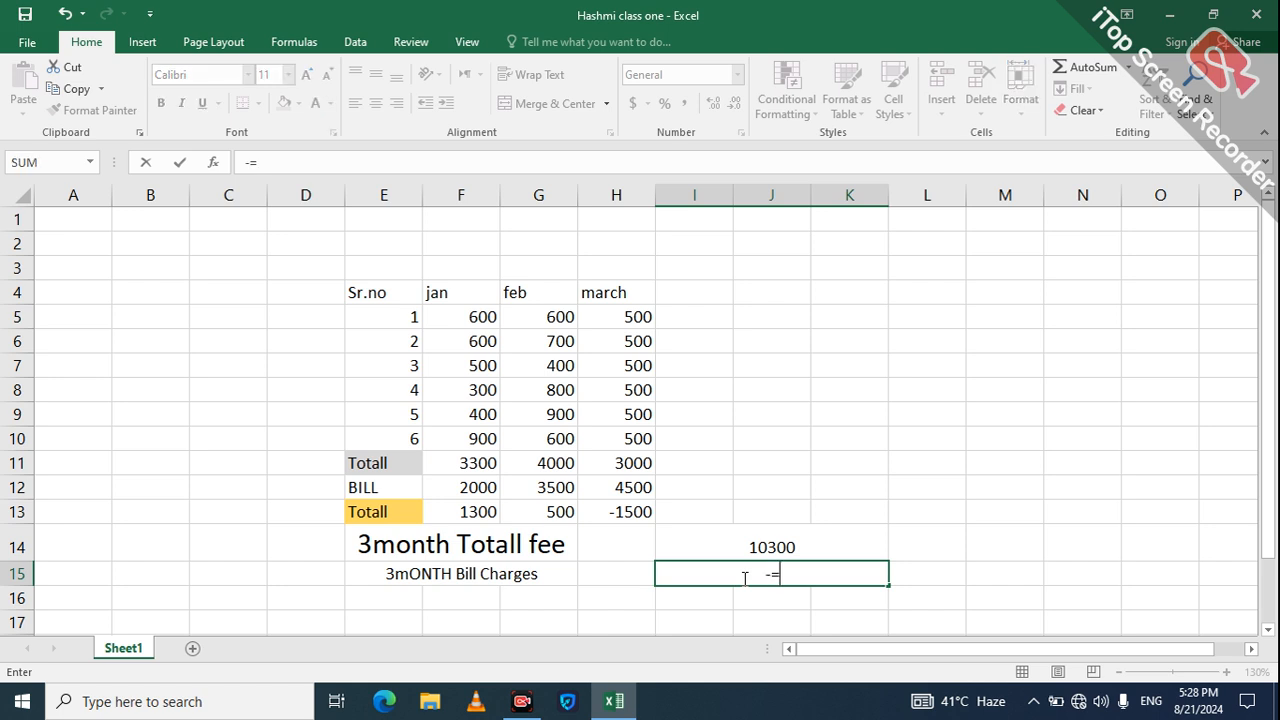
key("BackSpace")
type("=")
left_click(484, 505)
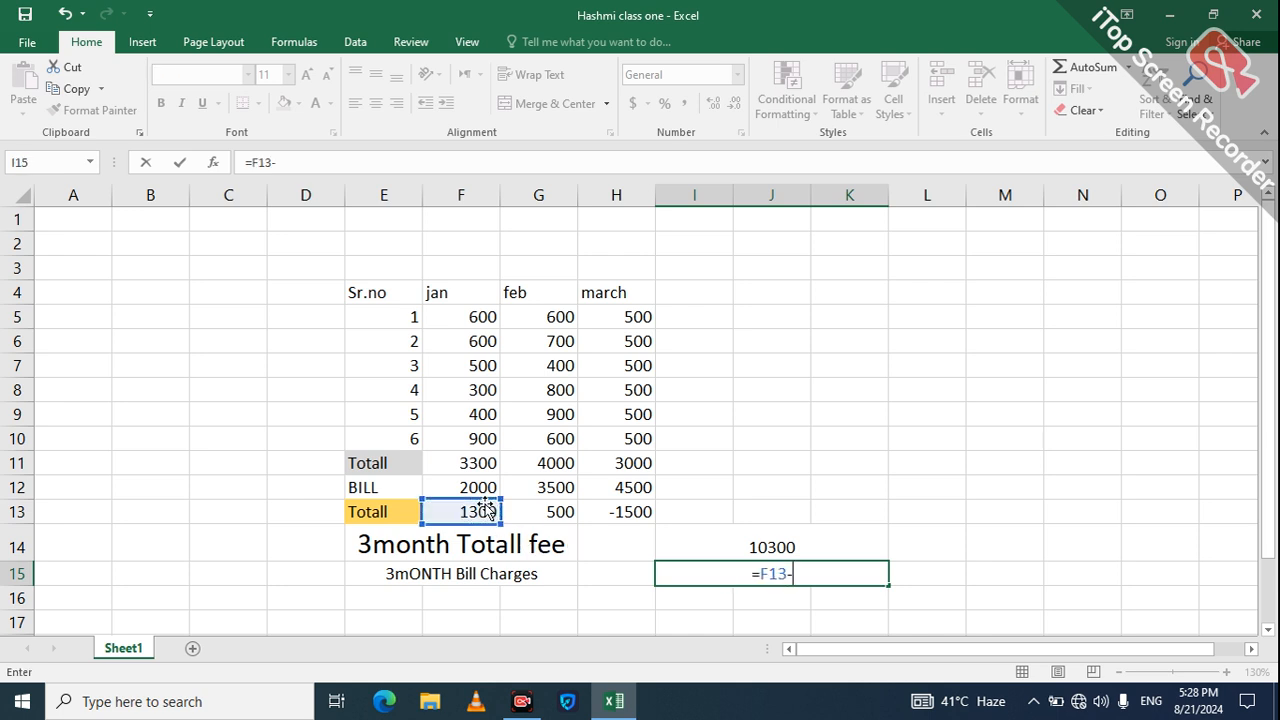
type("-")
left_click(538, 508)
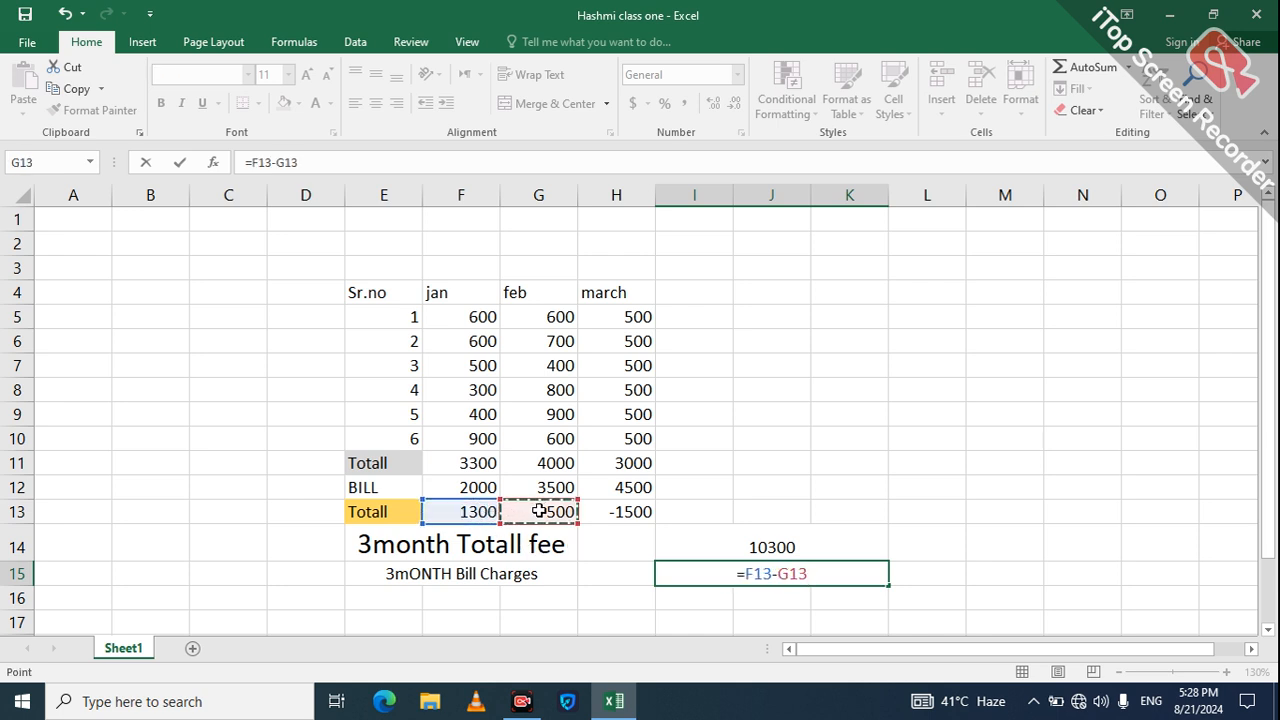
type("-")
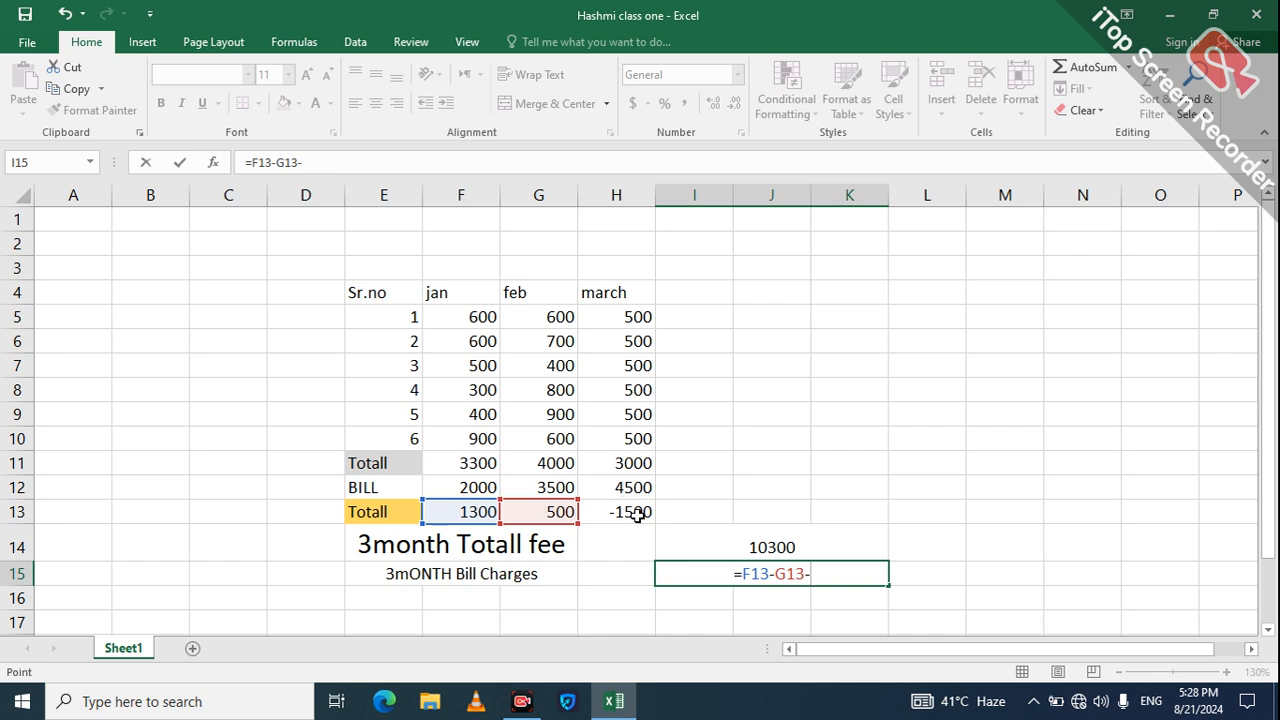
left_click(640, 513)
key("Return")
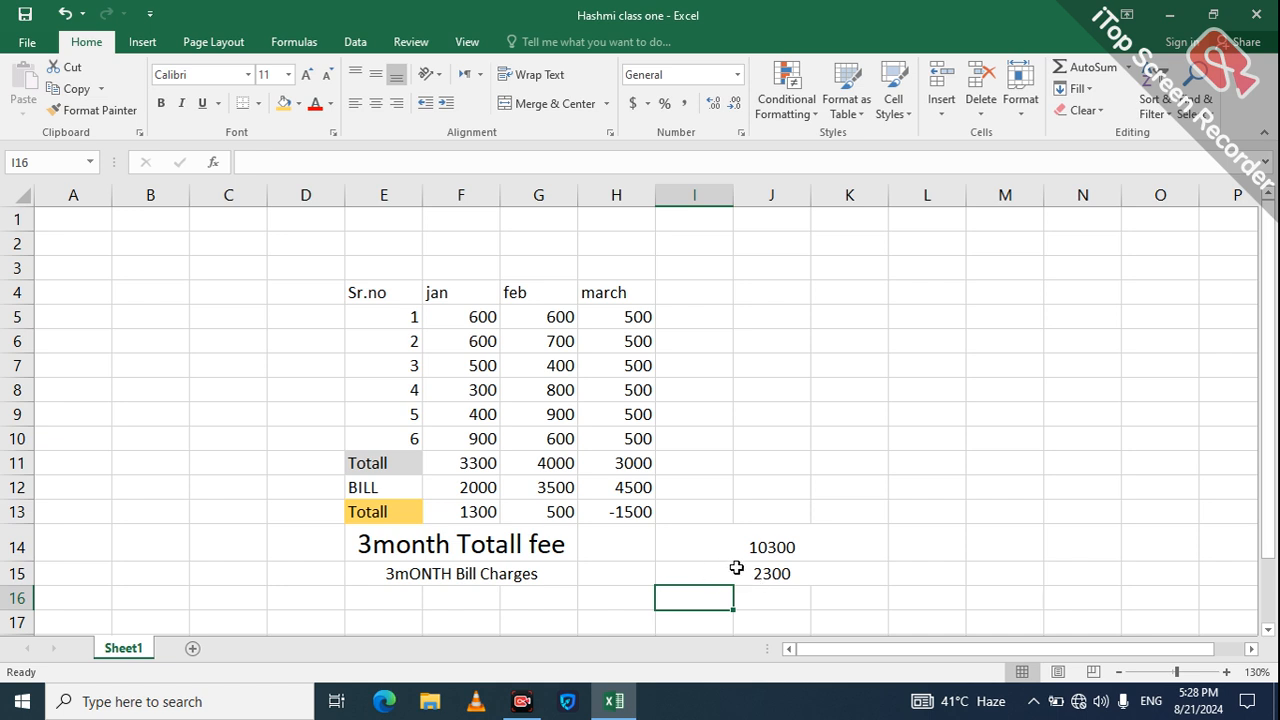
Step: Replace I15's formula with =SUM(F13:H13), giving 300
left_click(786, 577)
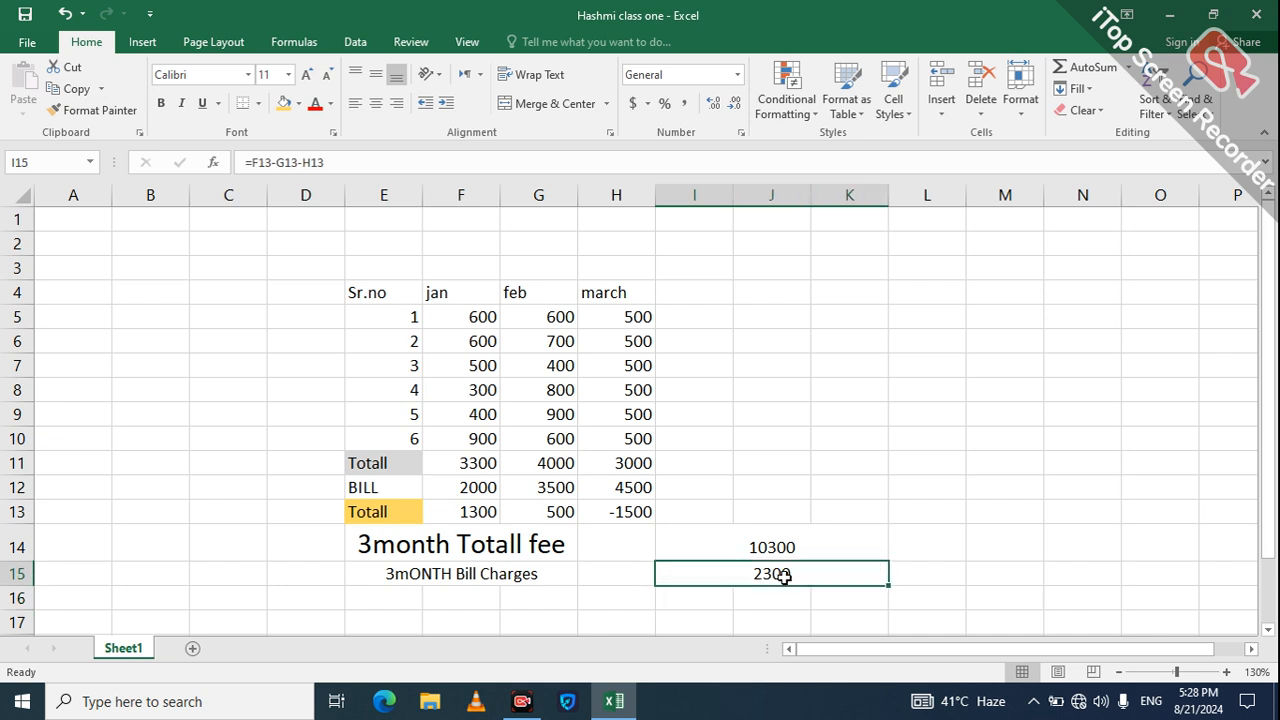
key("BackSpace")
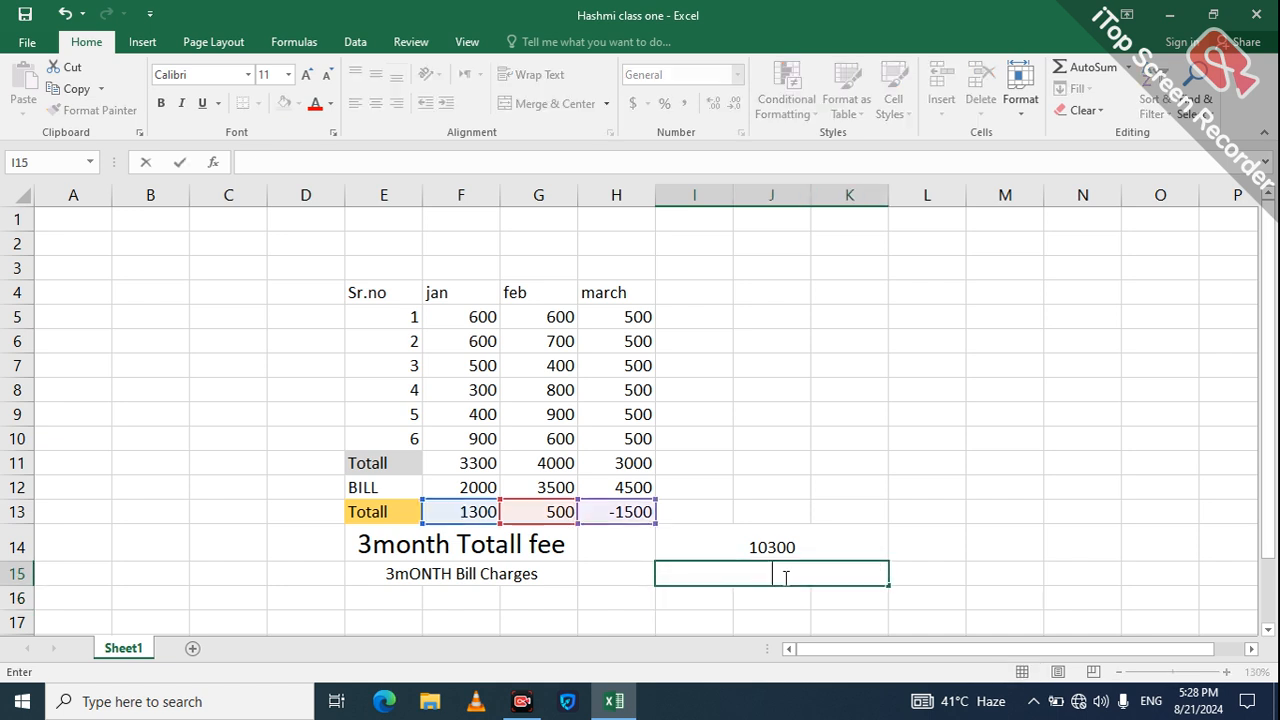
type("=")
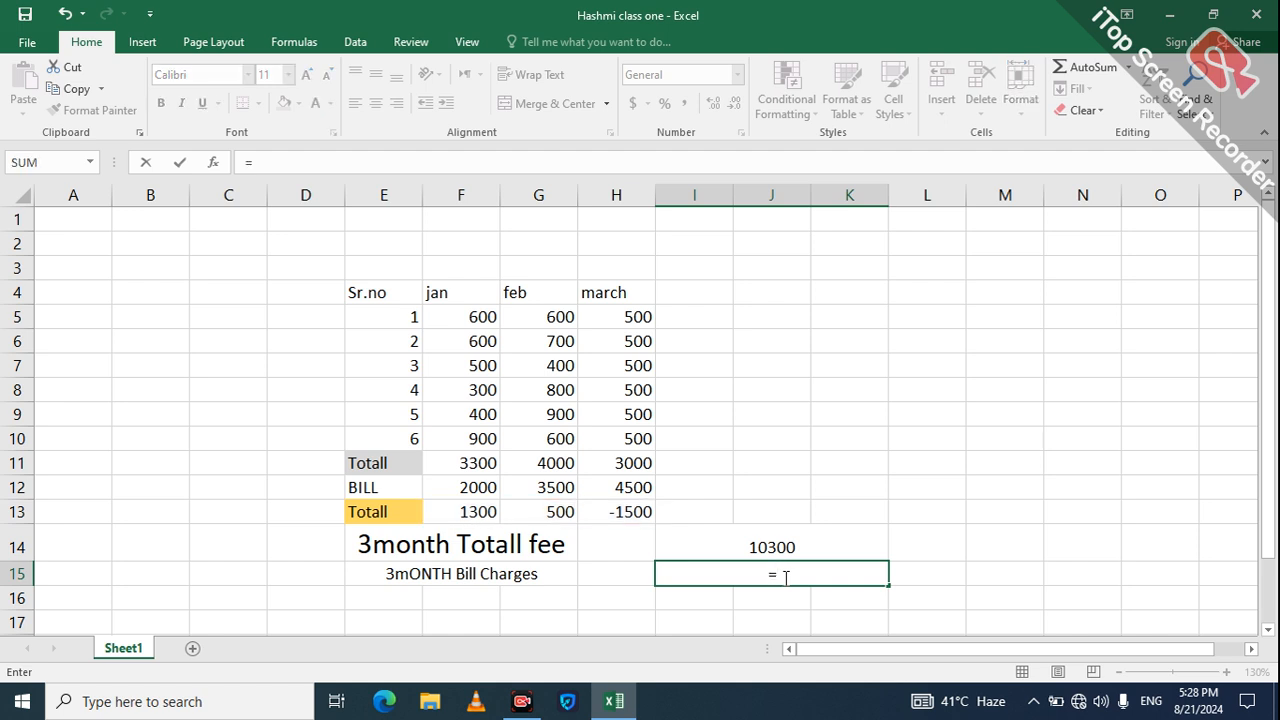
type("sum")
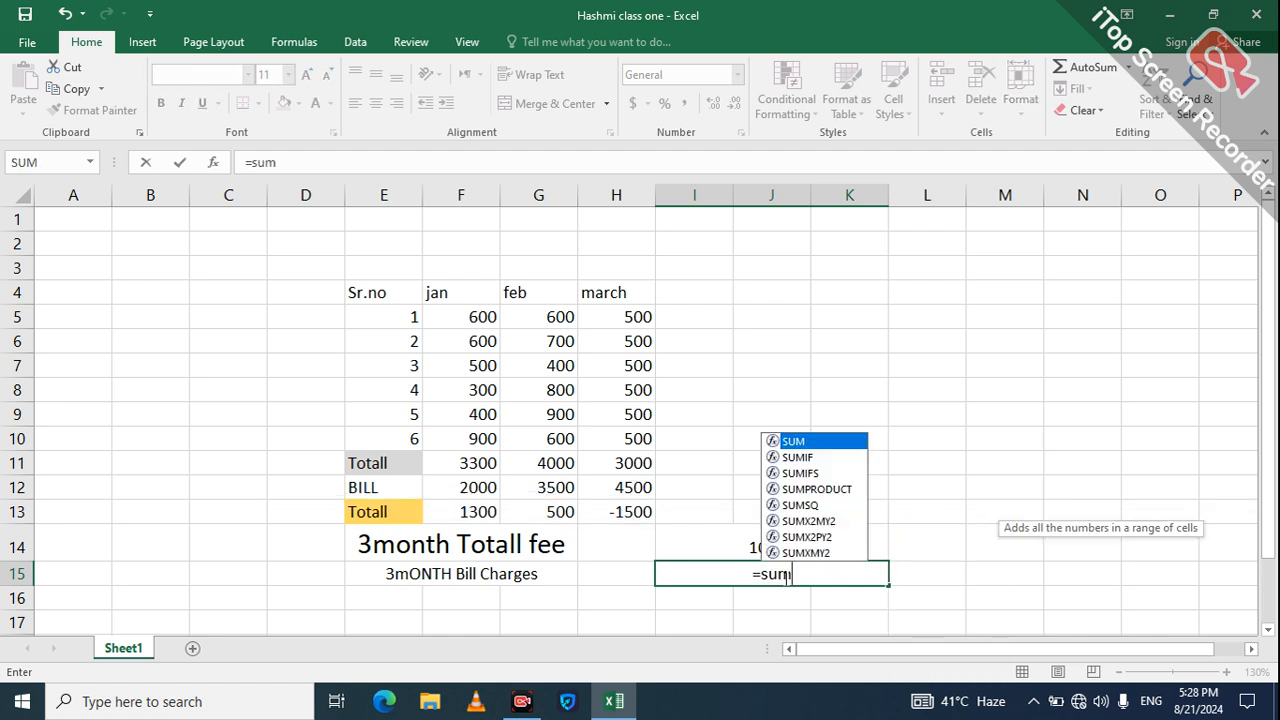
type("(")
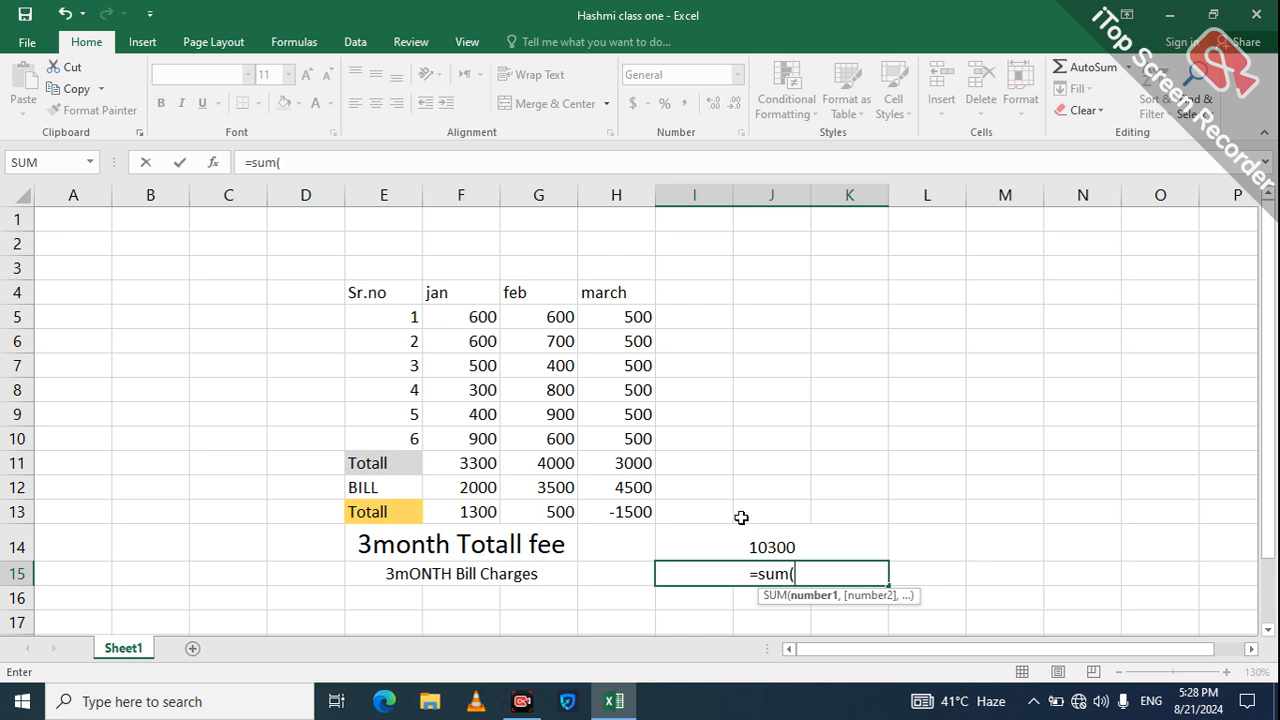
left_click(483, 528)
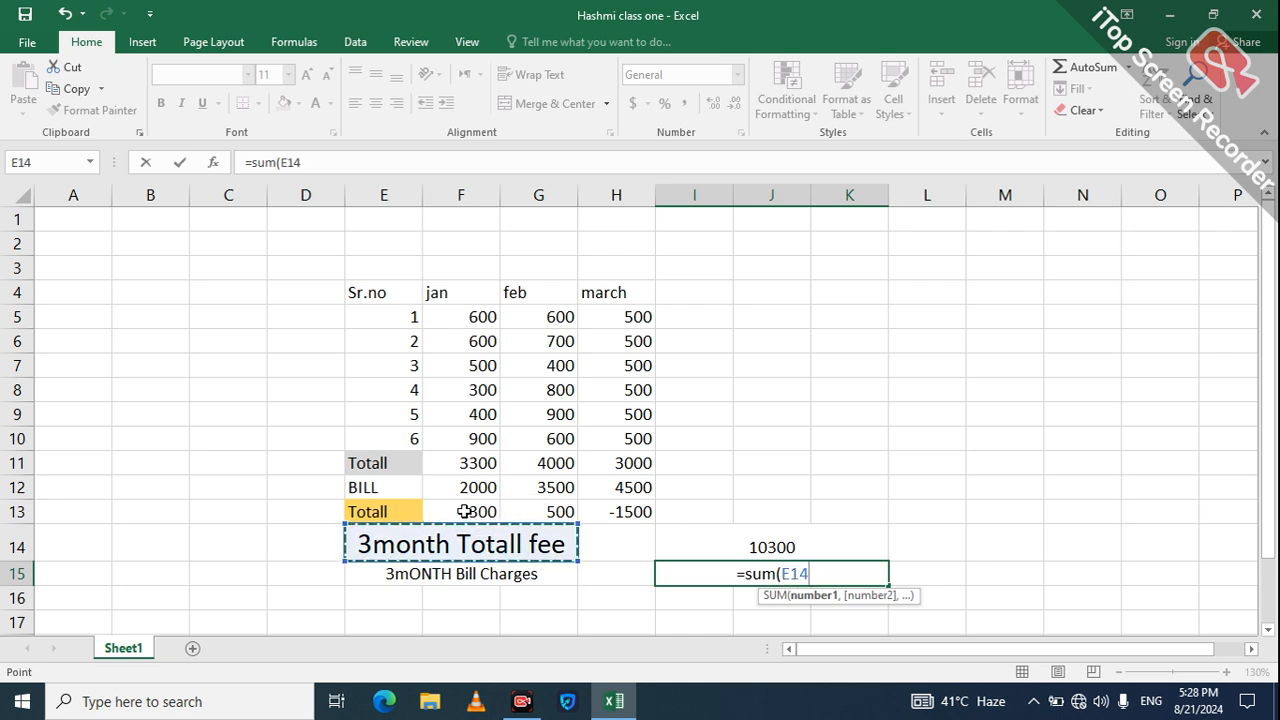
left_click(465, 512)
key("shift+Right")
key("shift+Right")
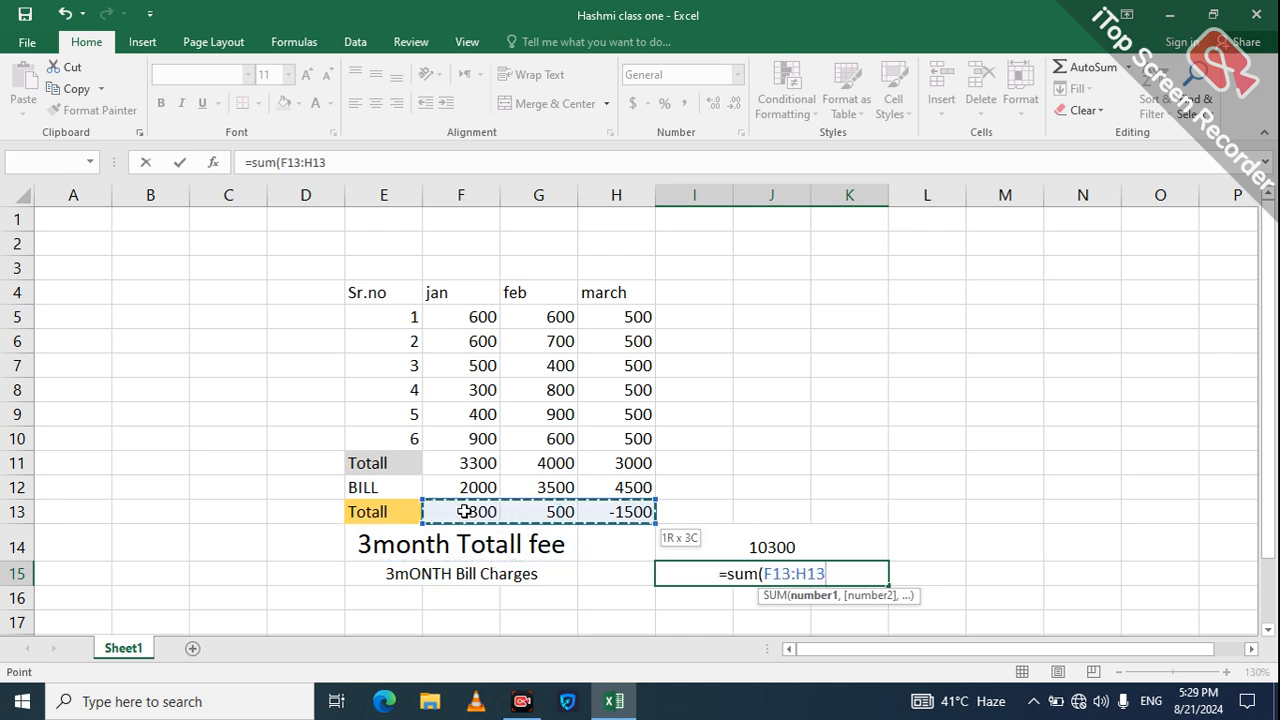
key("Return")
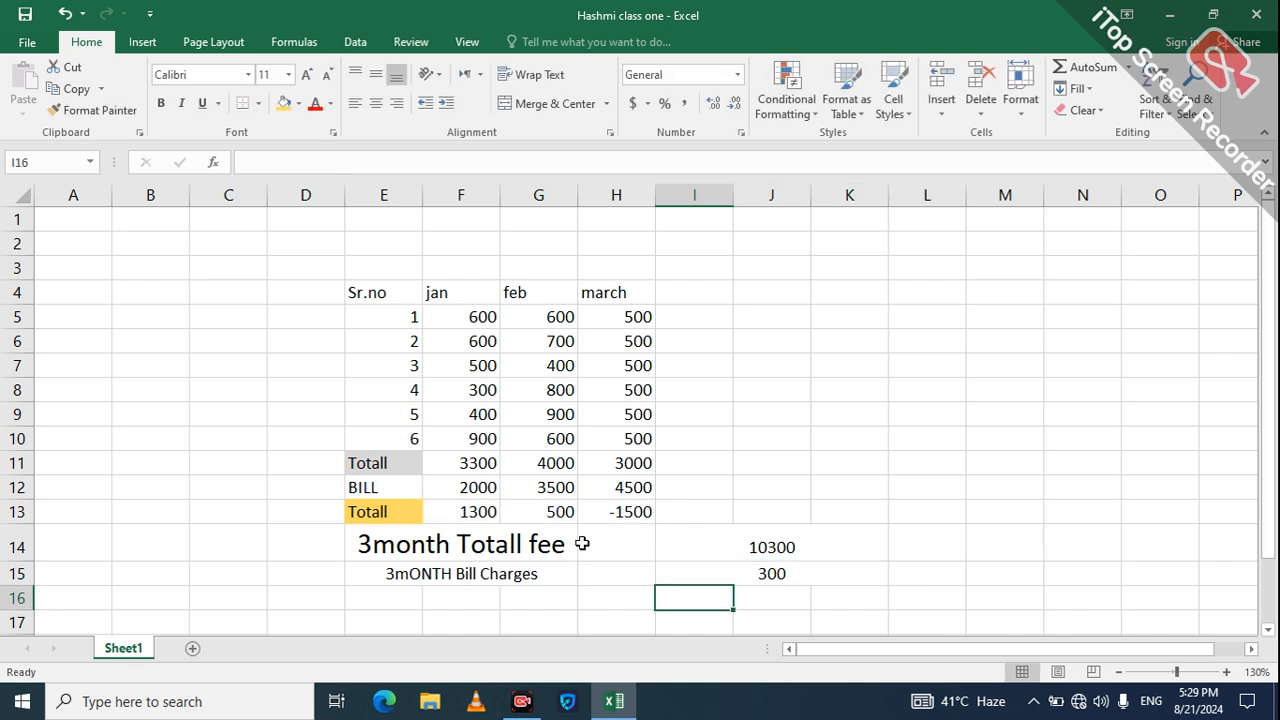
Step: Replace the 300 total in I15 with the word 'sum'
left_click(773, 580)
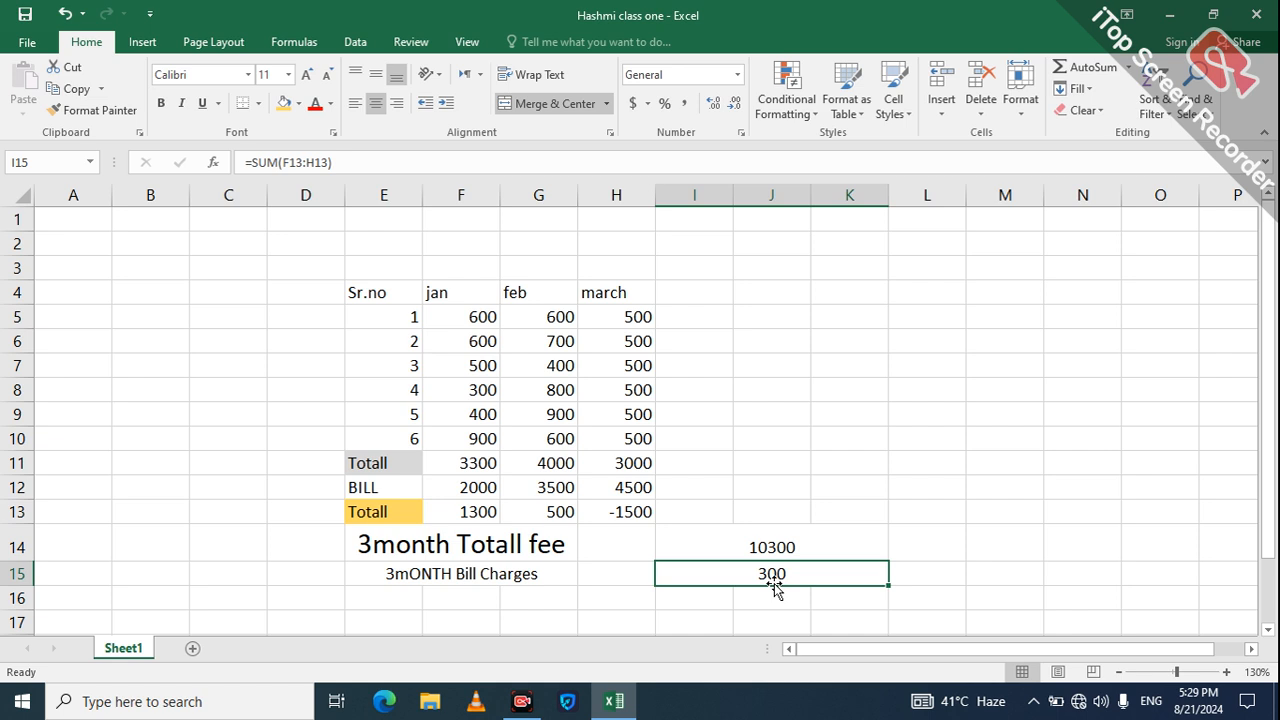
key("BackSpace")
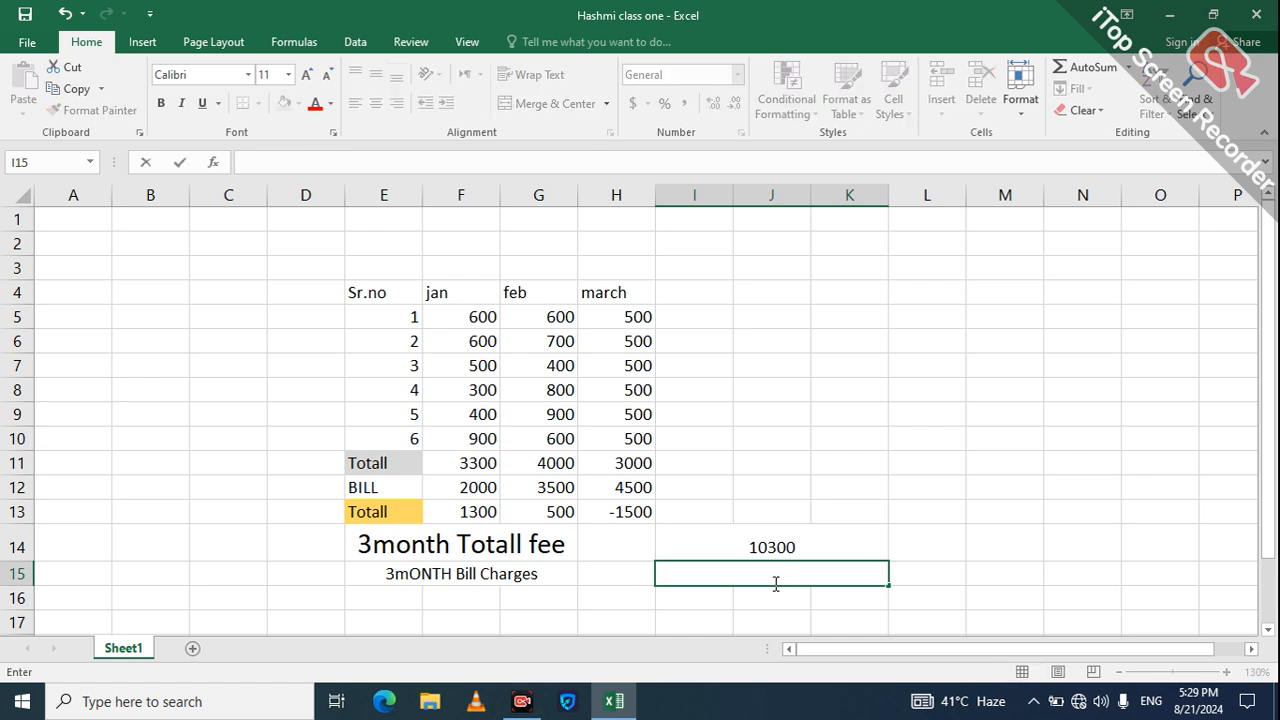
type("sum")
left_click(625, 520)
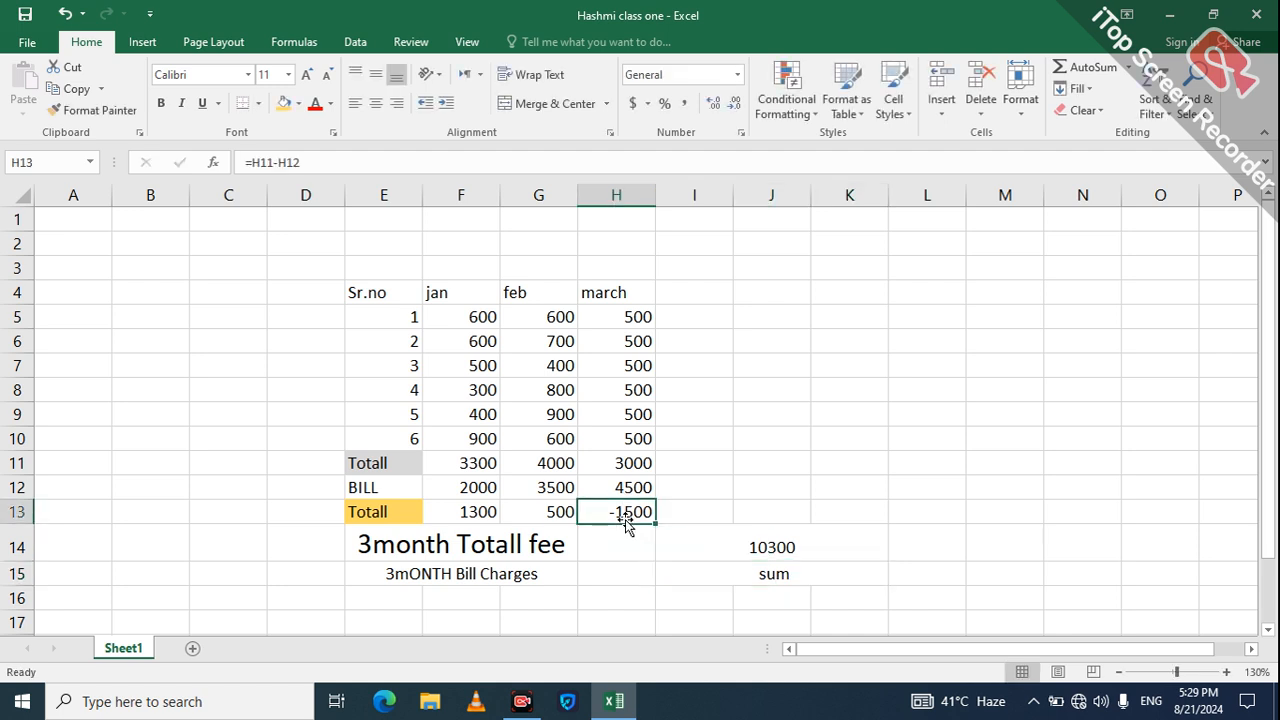
Step: Edit H13's formula, first negating it to -7500, then reworking it to -1500
left_click(255, 161)
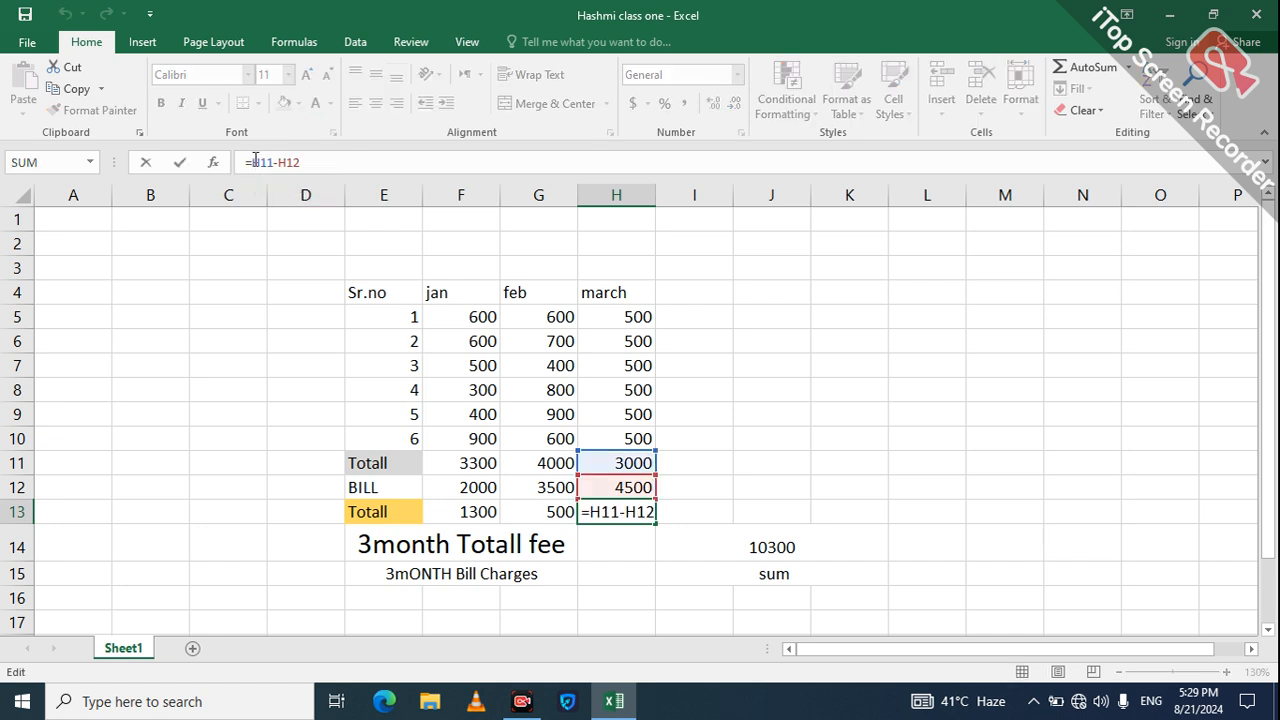
type("-")
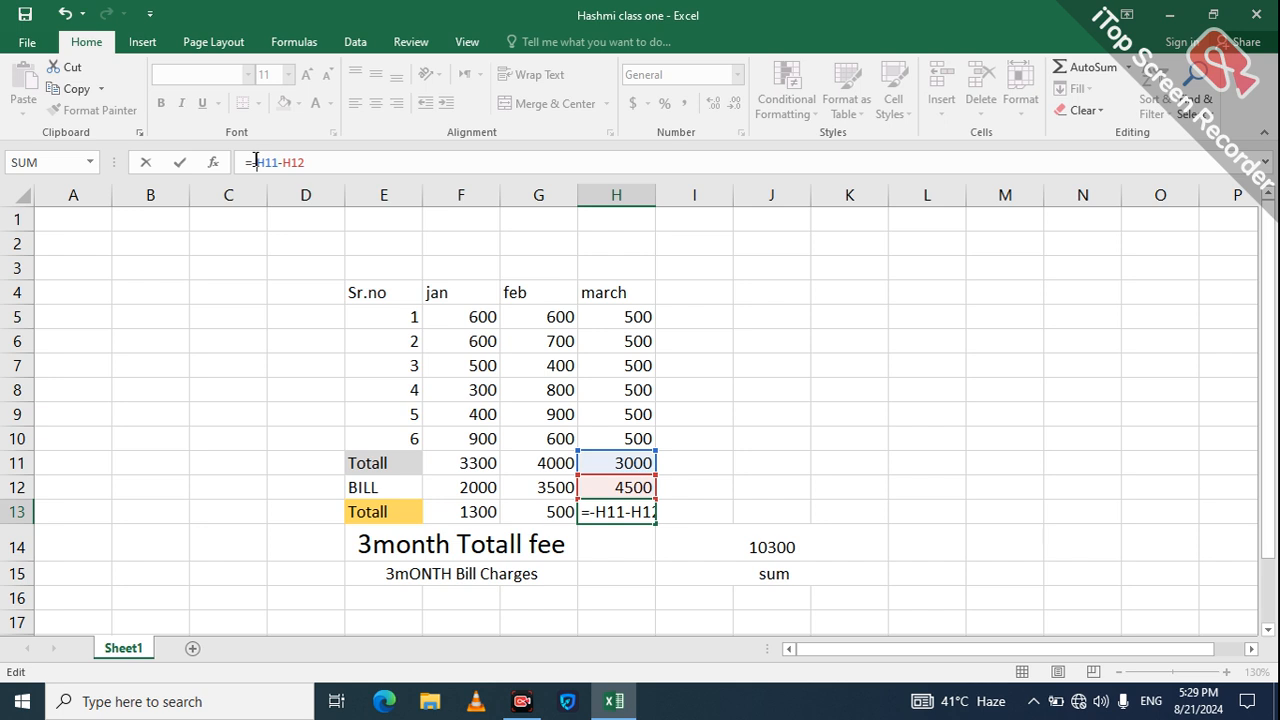
key("Return")
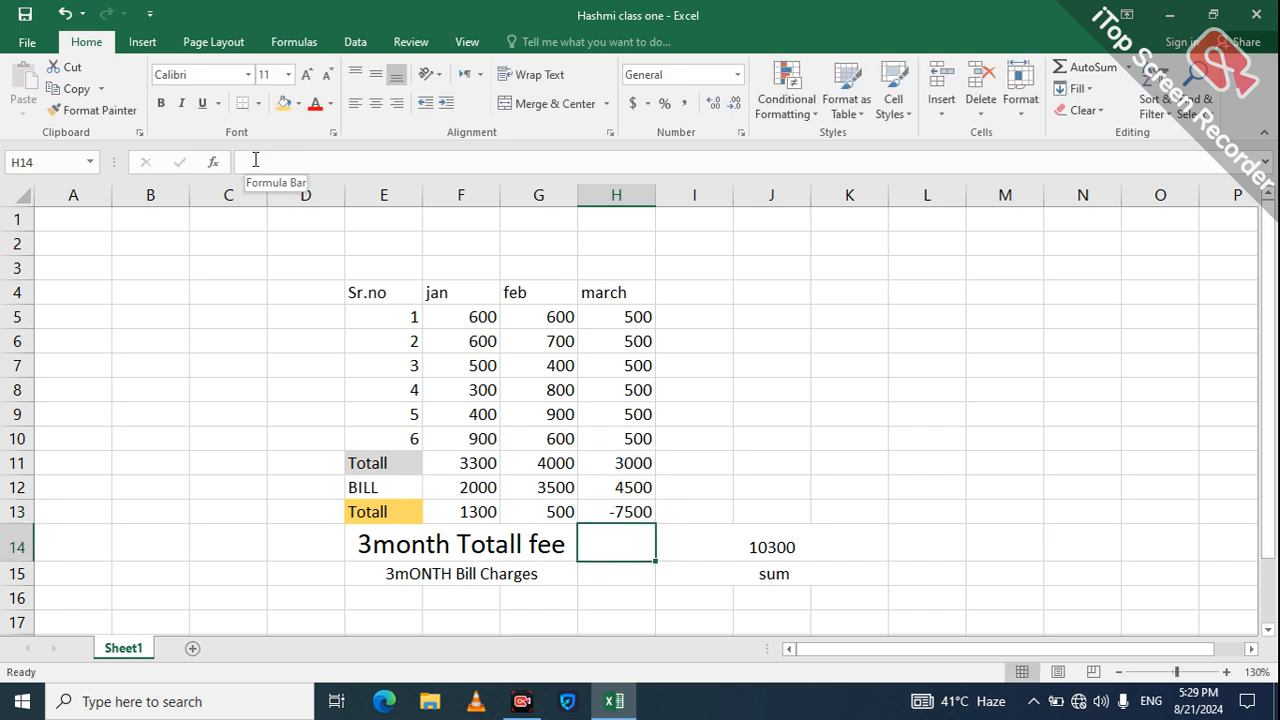
left_click(630, 515)
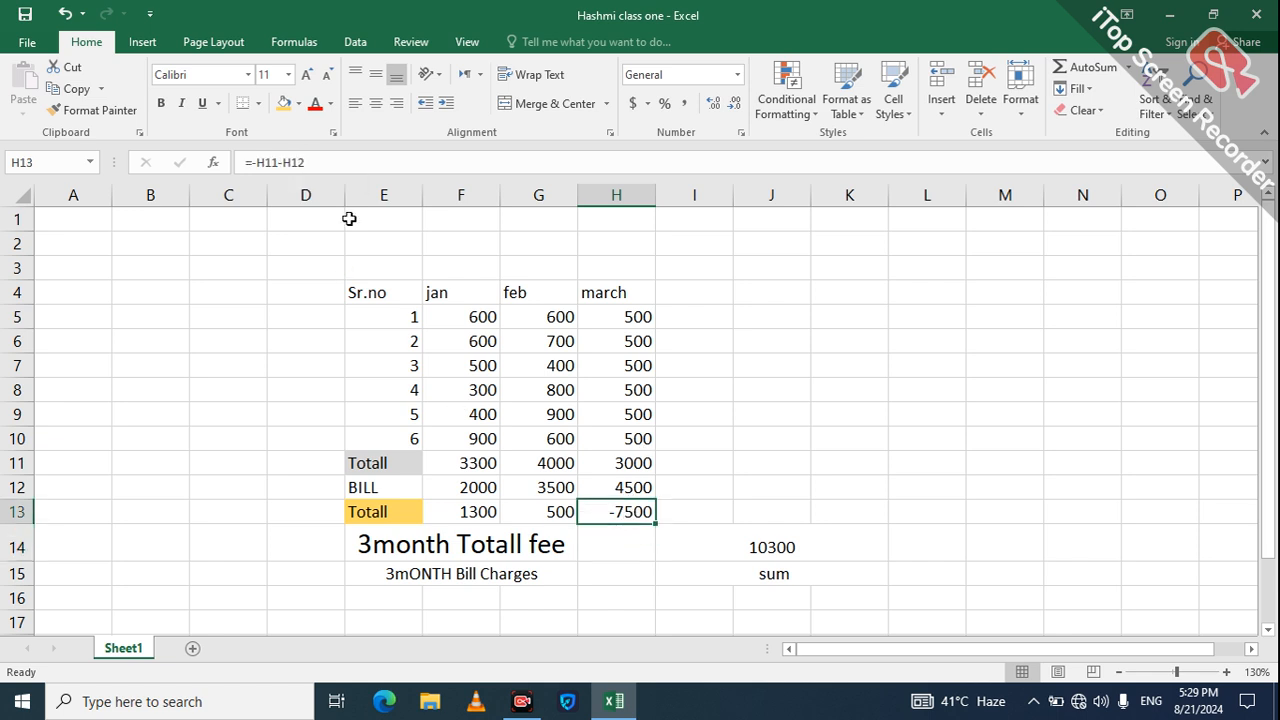
left_click(310, 162)
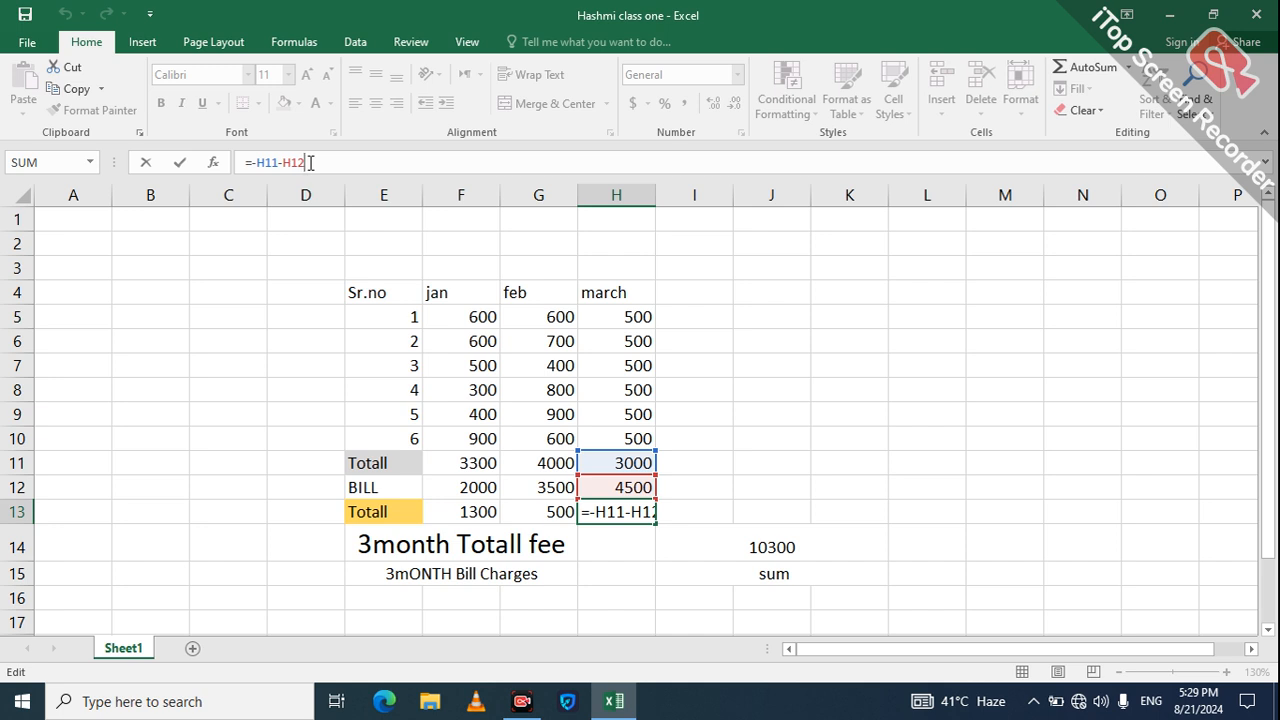
key("Left")
key("Left")
key("Left")
key("Left")
key("Left")
key("Left")
key("Left")
key("BackSpace")
type("=")
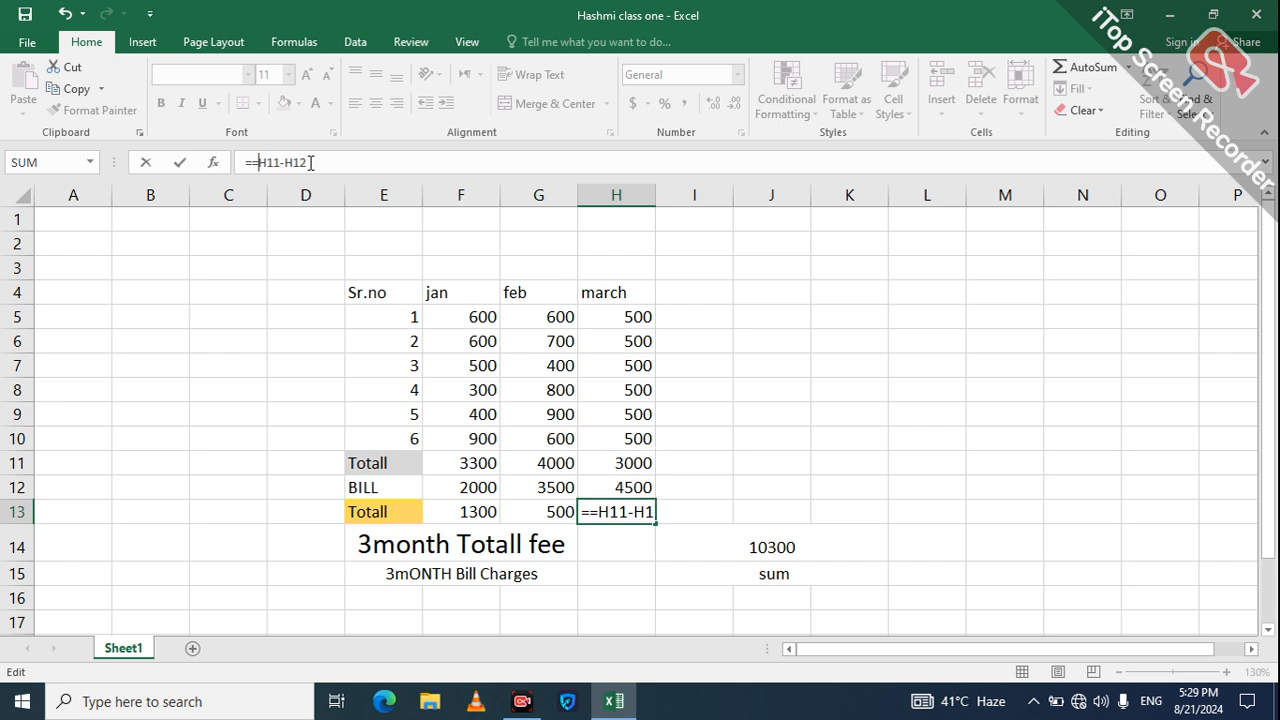
key("BackSpace")
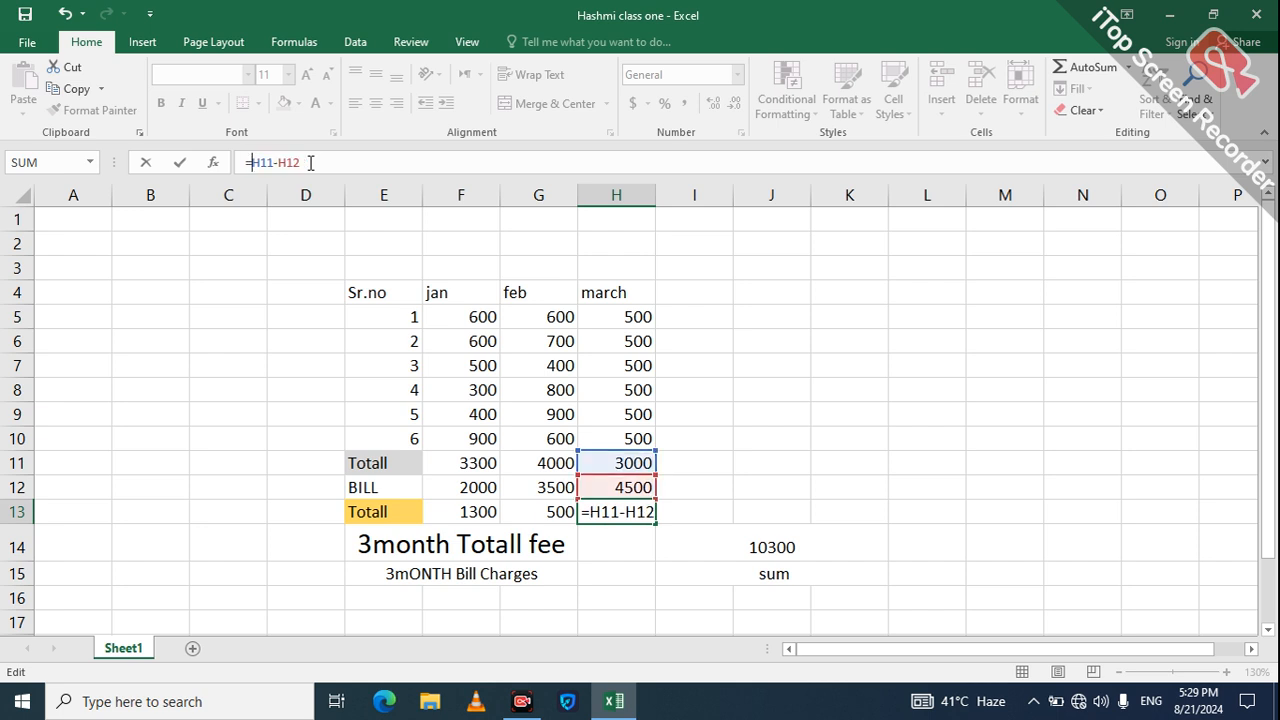
type("+")
key("Return")
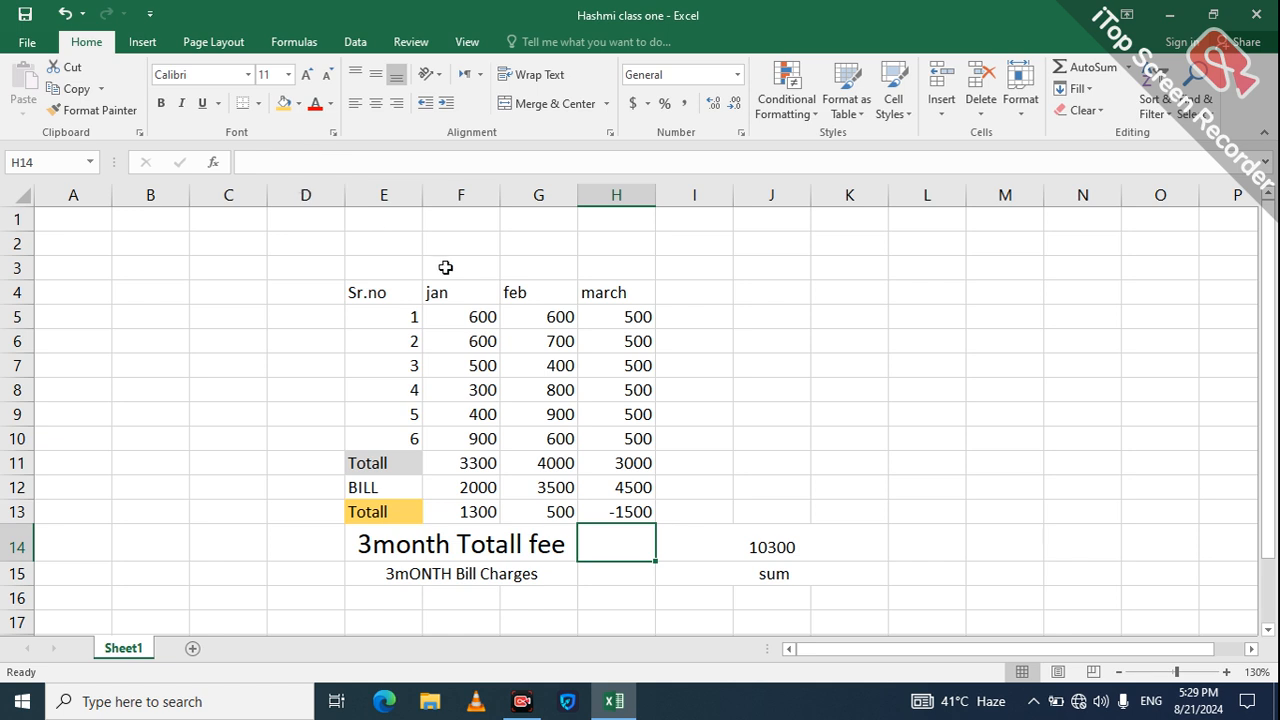
Step: Rewrite H13's formula as =-H11+H12 so march's difference shows 1500
left_click(637, 514)
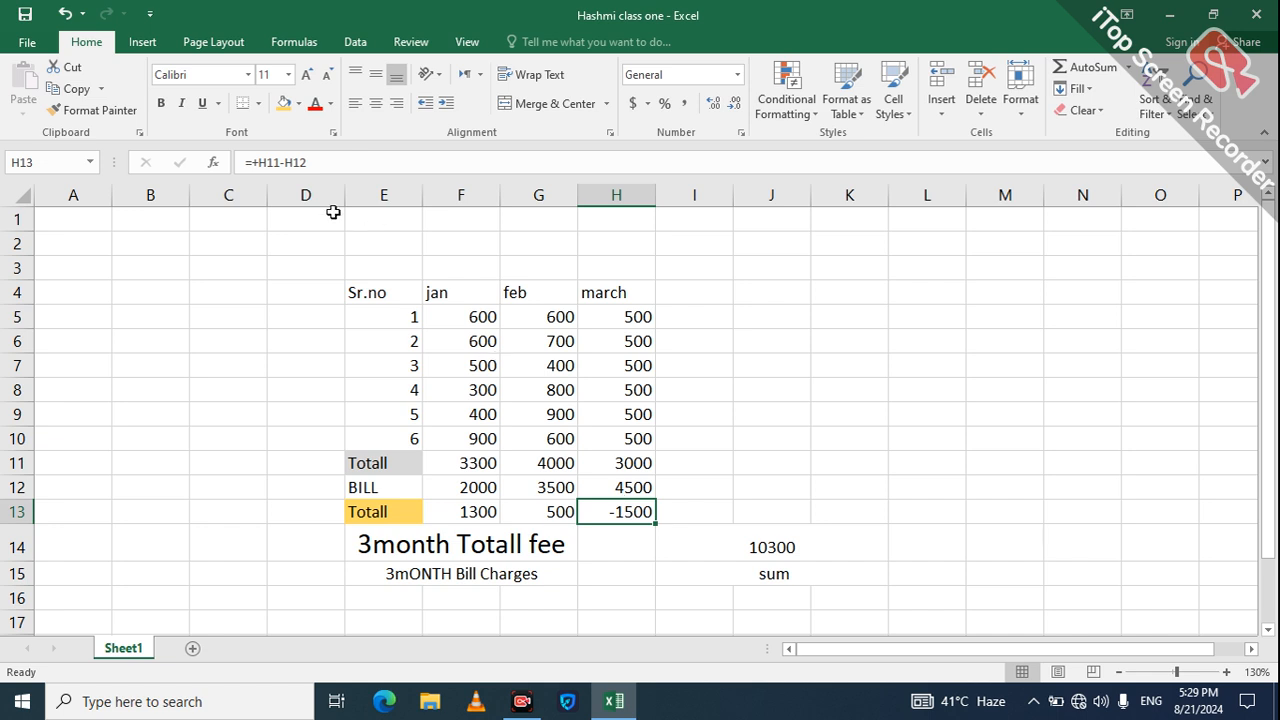
left_click(287, 163)
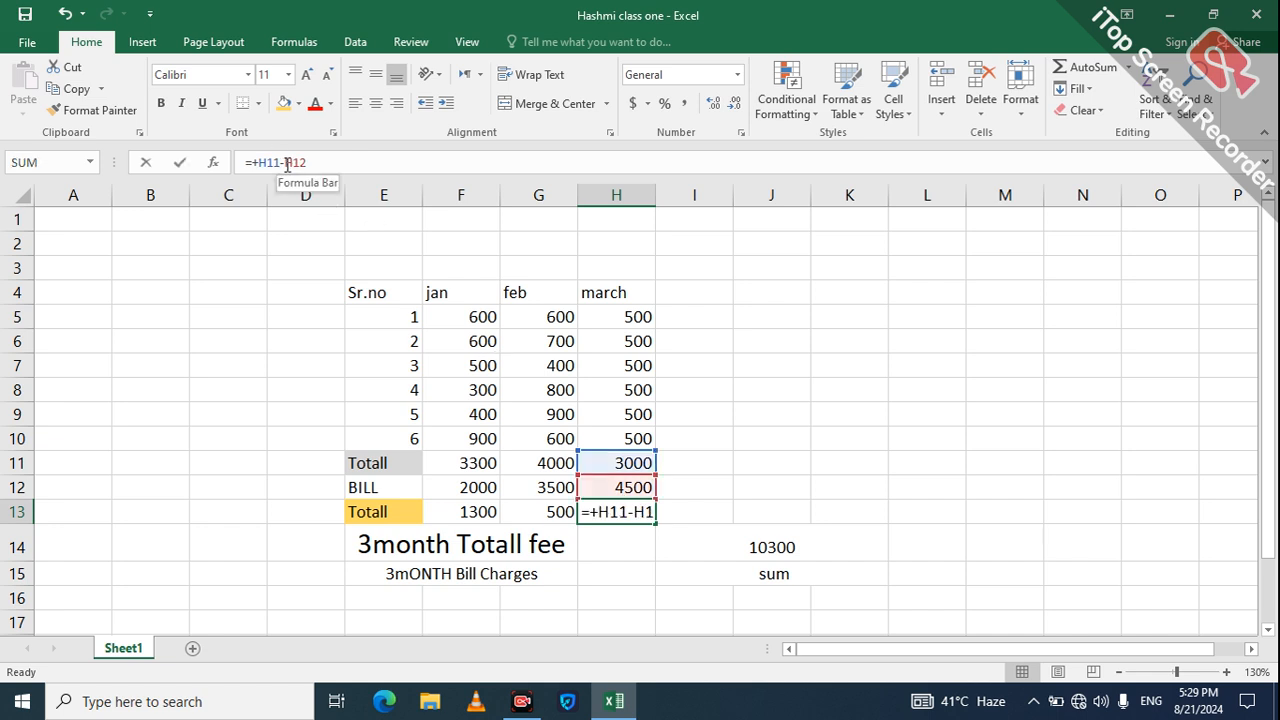
key("BackSpace")
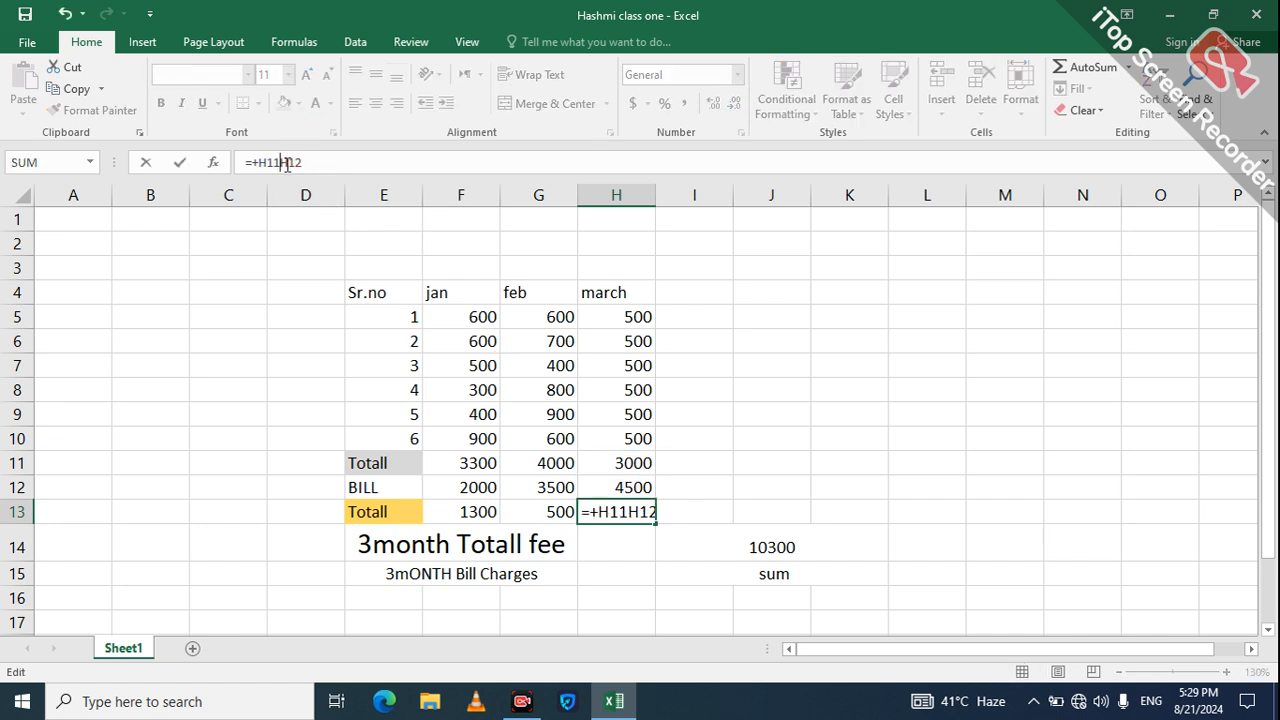
type("+")
key("Left")
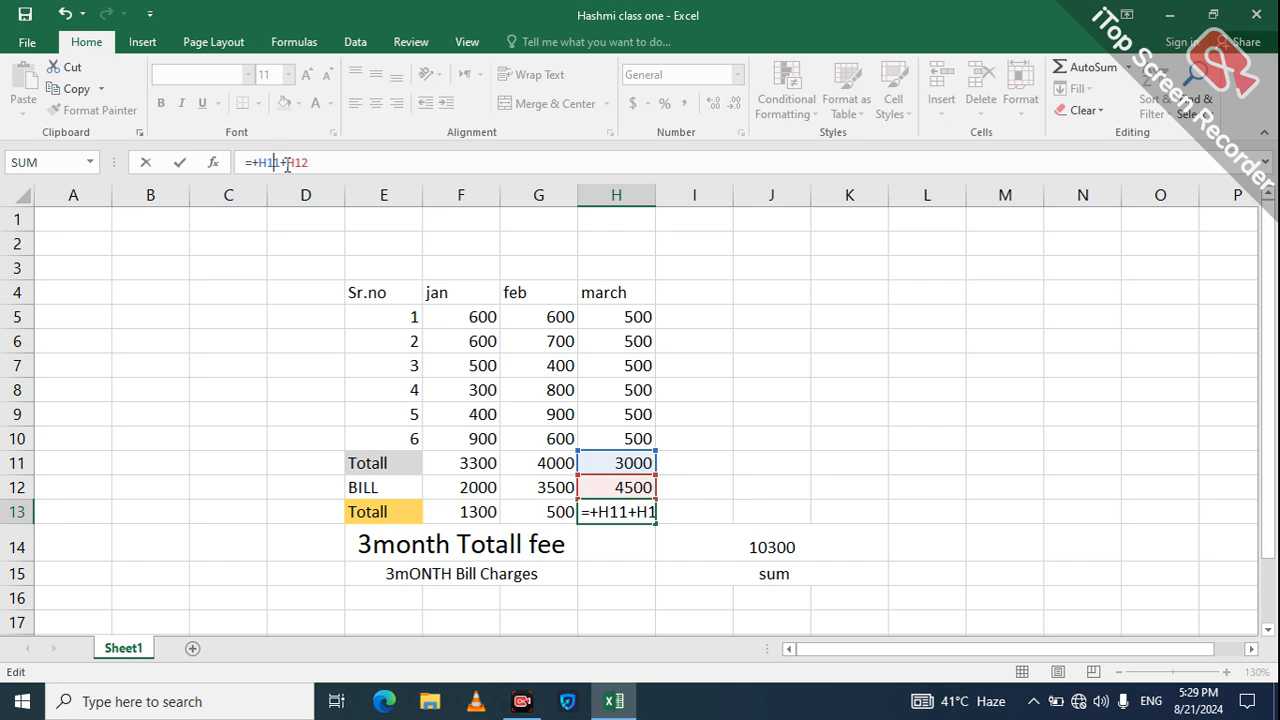
key("BackSpace")
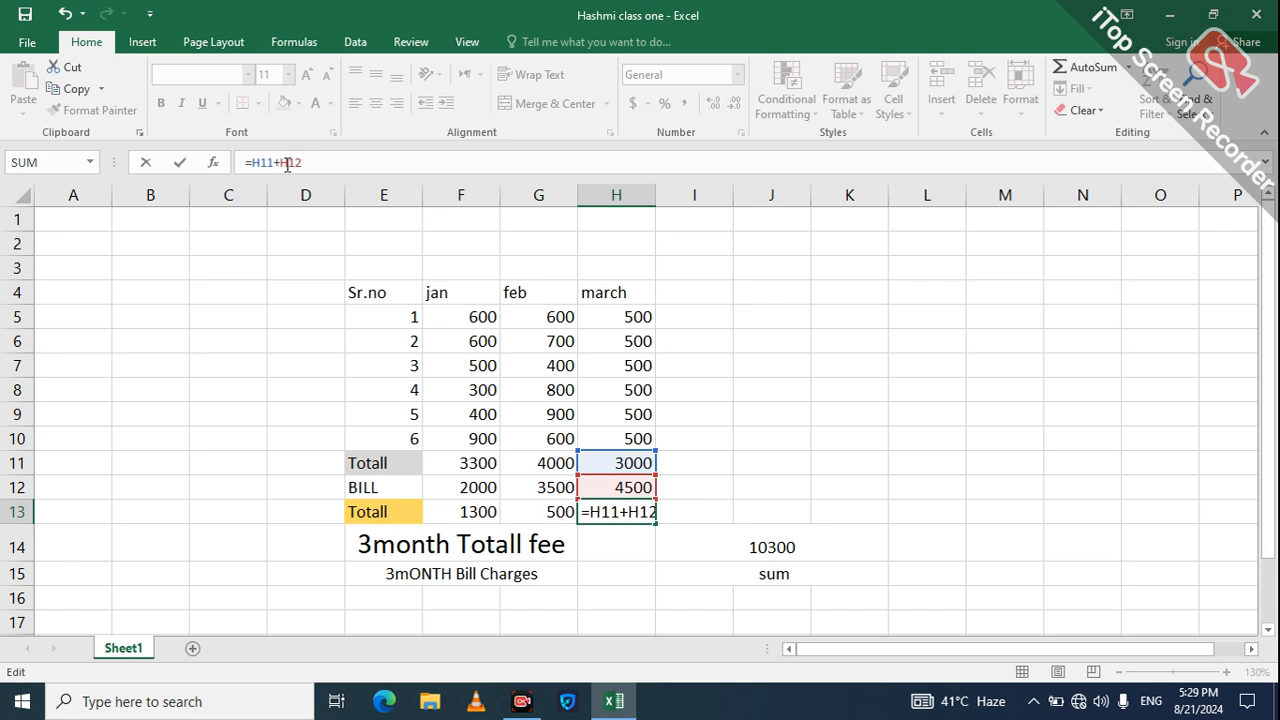
type("-")
key("Return")
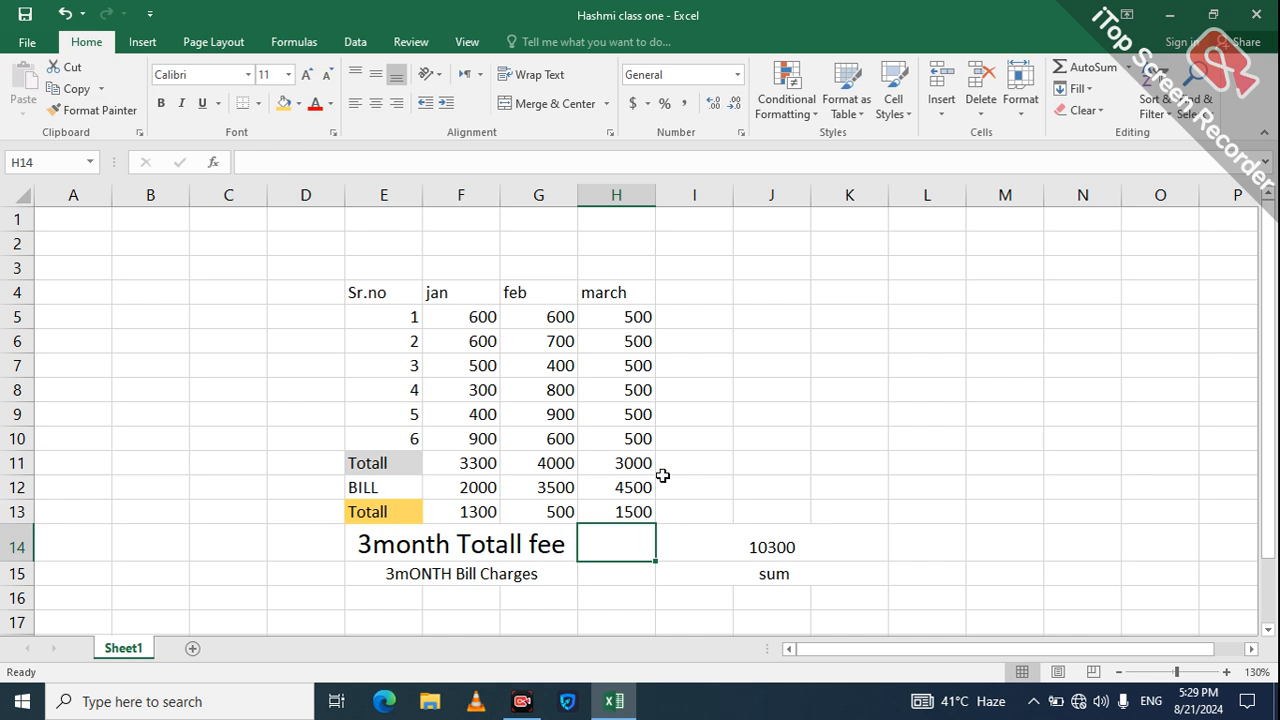
left_click(762, 574)
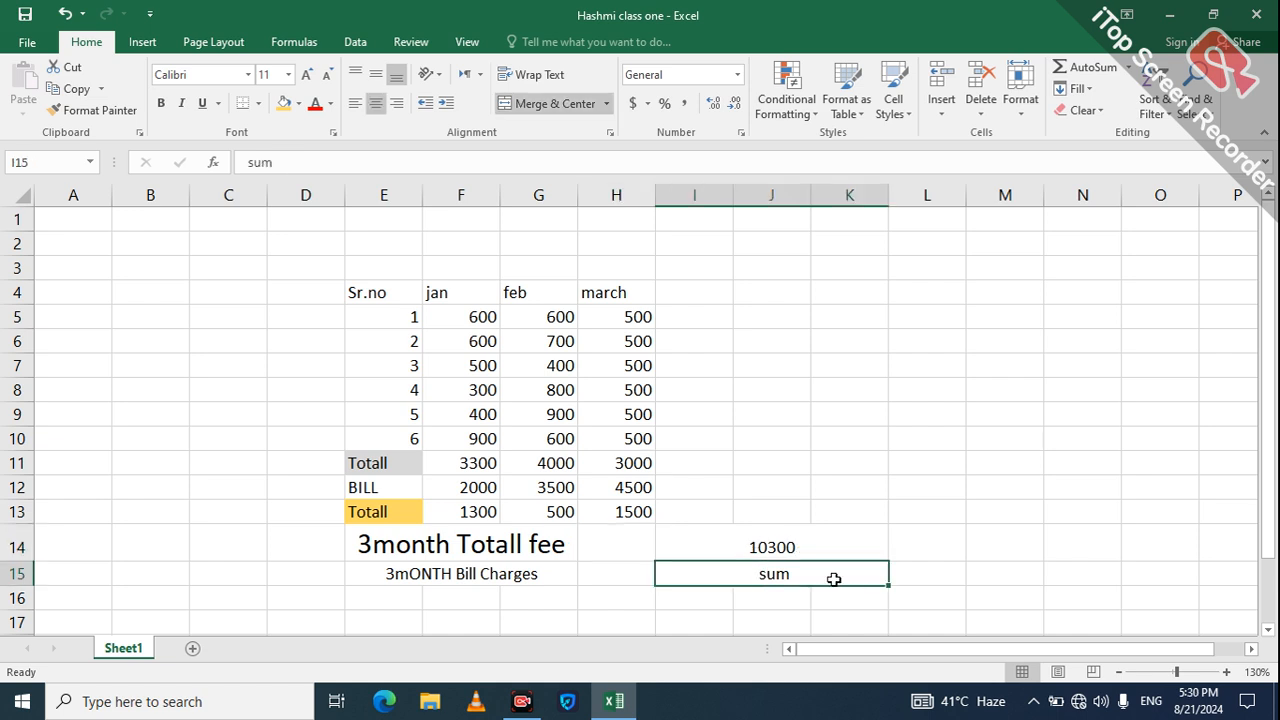
Step: Replace 'sum' in I15 with =sum(F13:H13), showing 3300
key("BackSpace")
type("=")
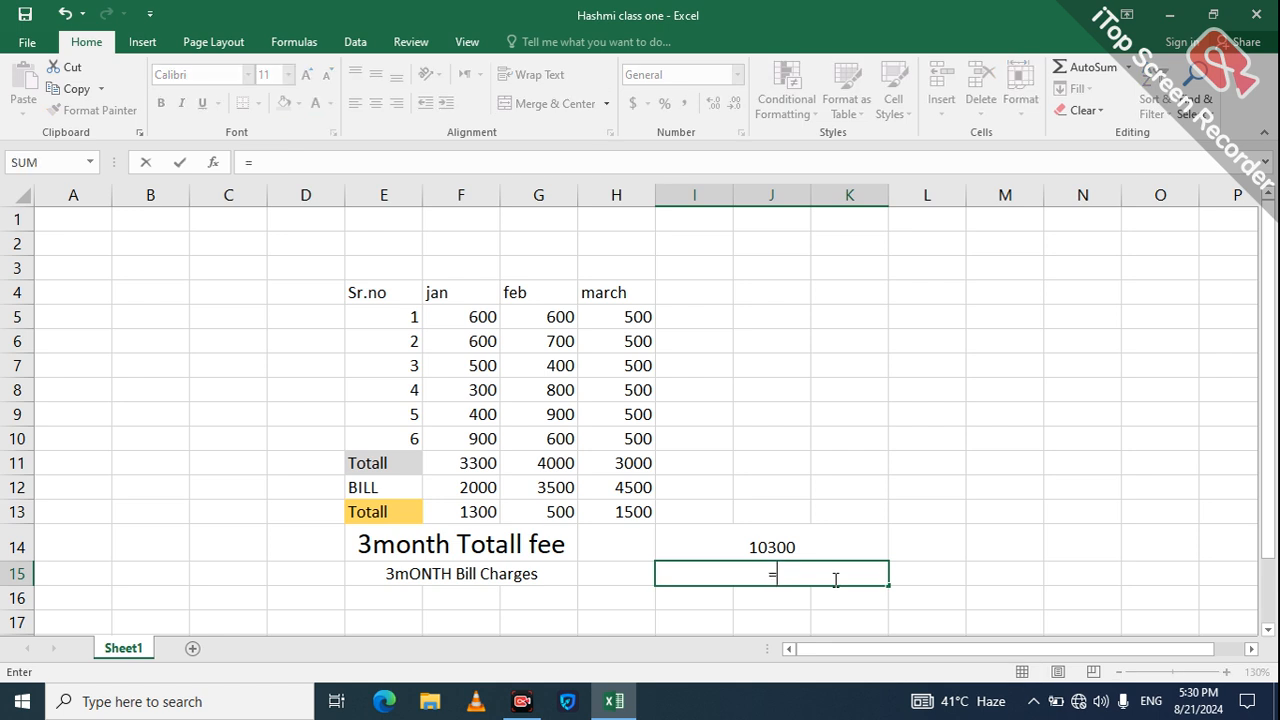
type("sum(")
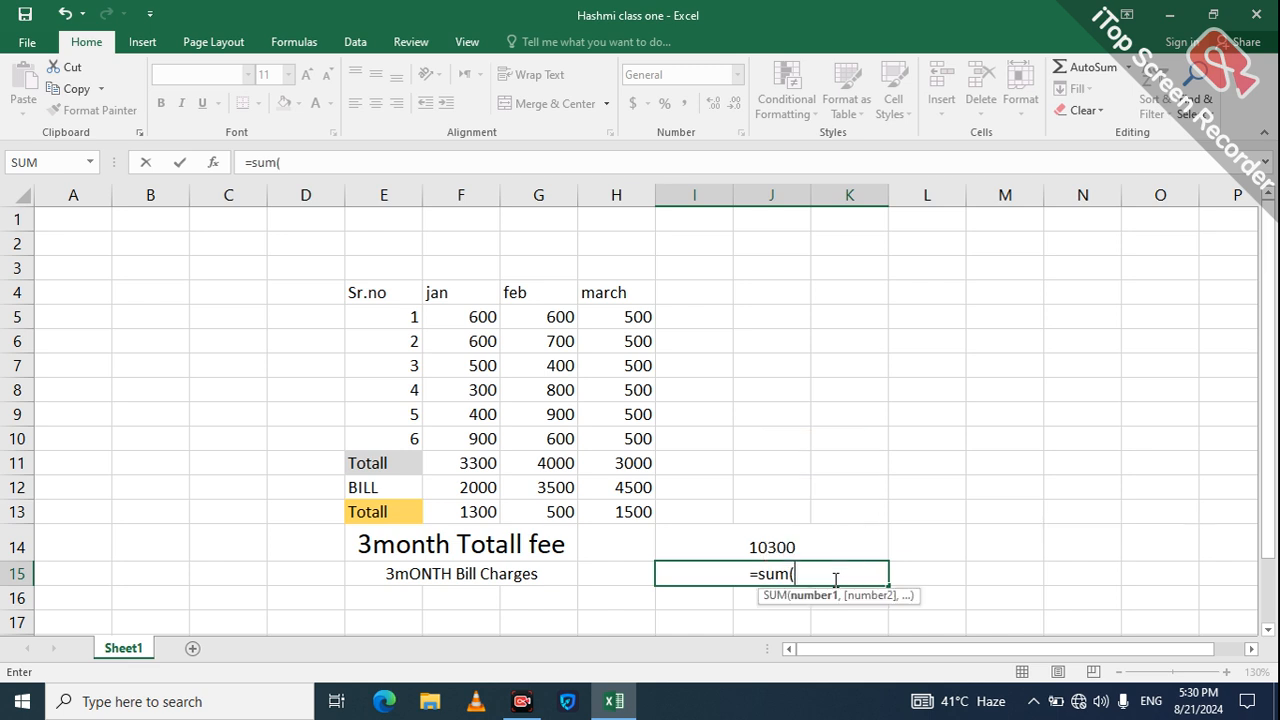
left_click(487, 507)
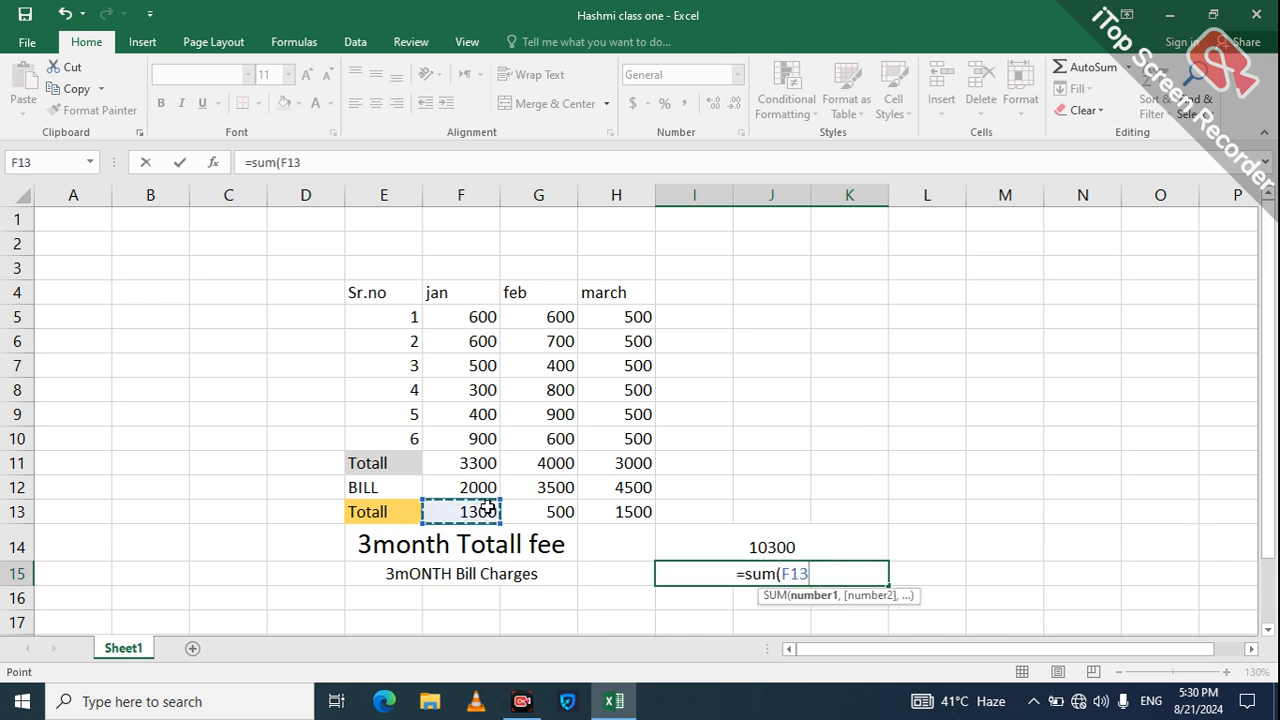
key("shift+Right")
key("shift+Right")
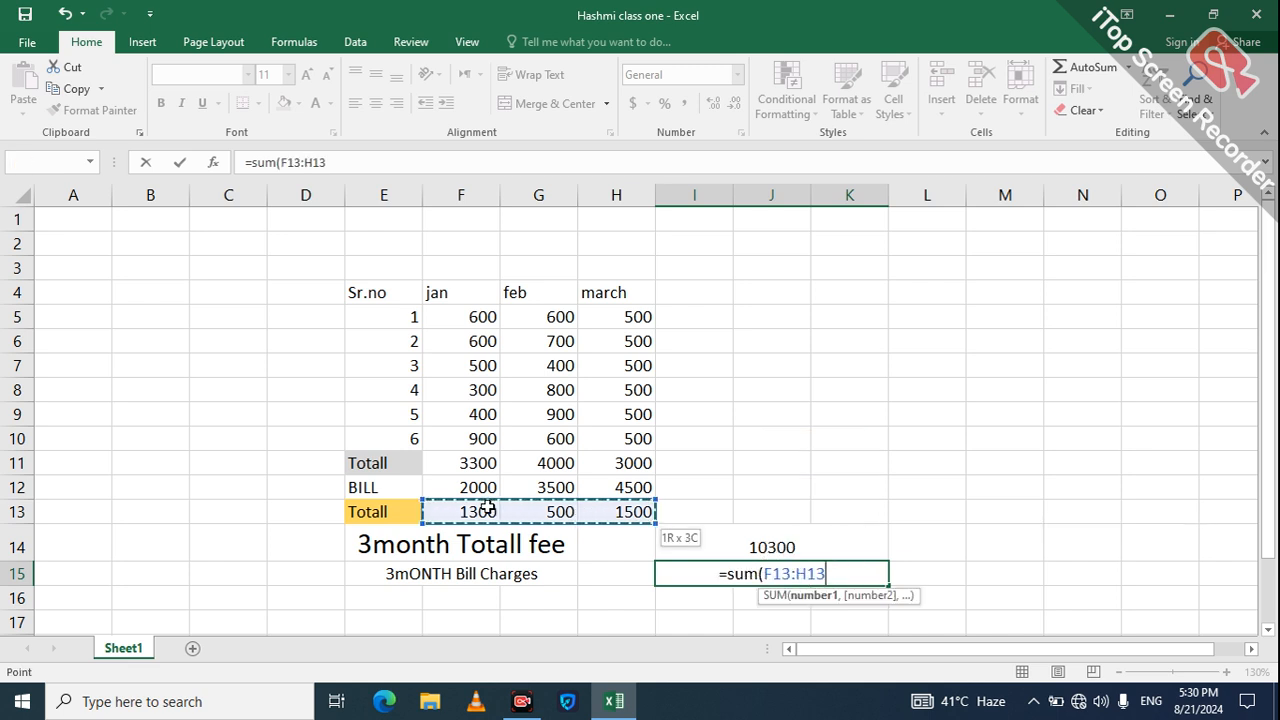
key("Return")
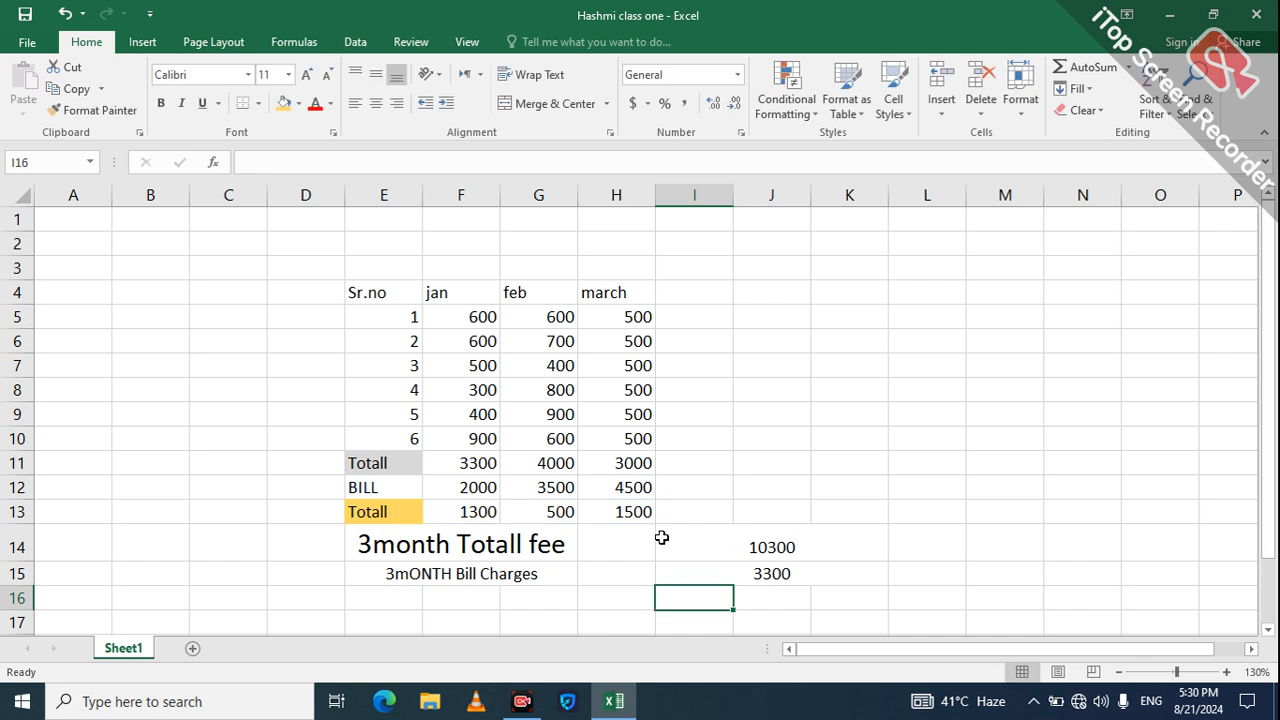
left_click(647, 513)
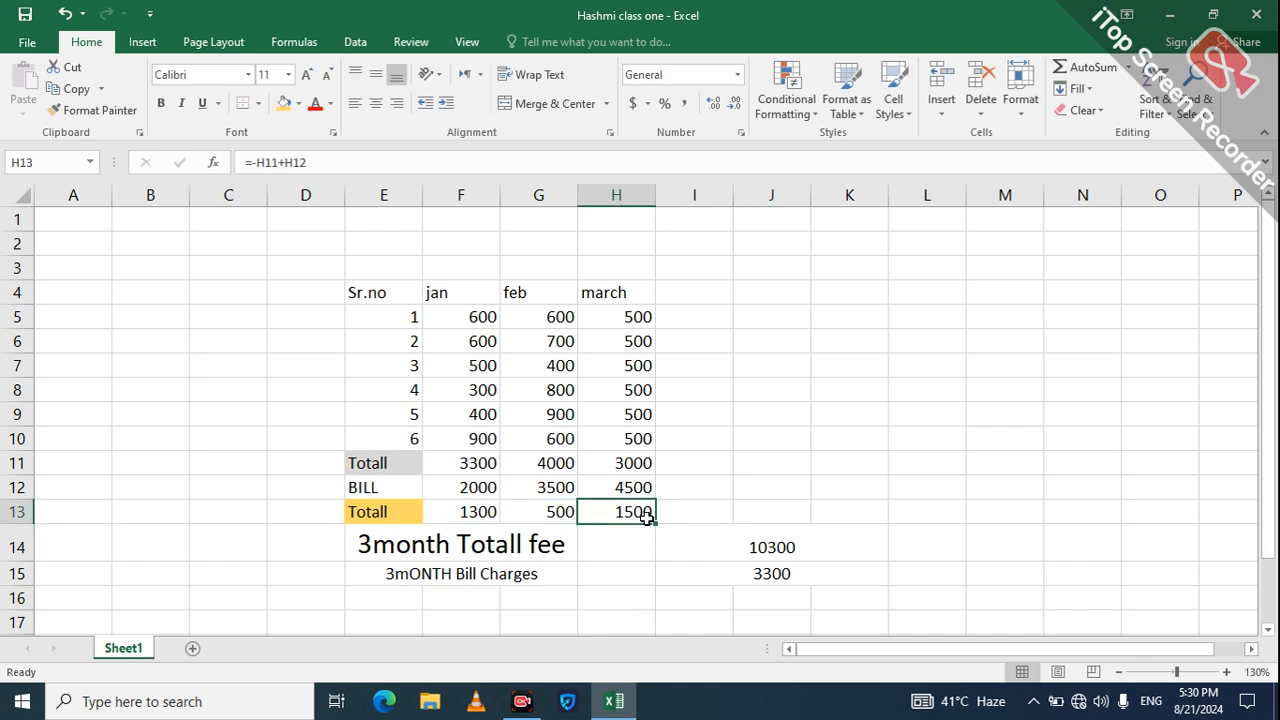
Step: Edit H13's formula and accept Excel's suggested =H11-H12
left_click(762, 573)
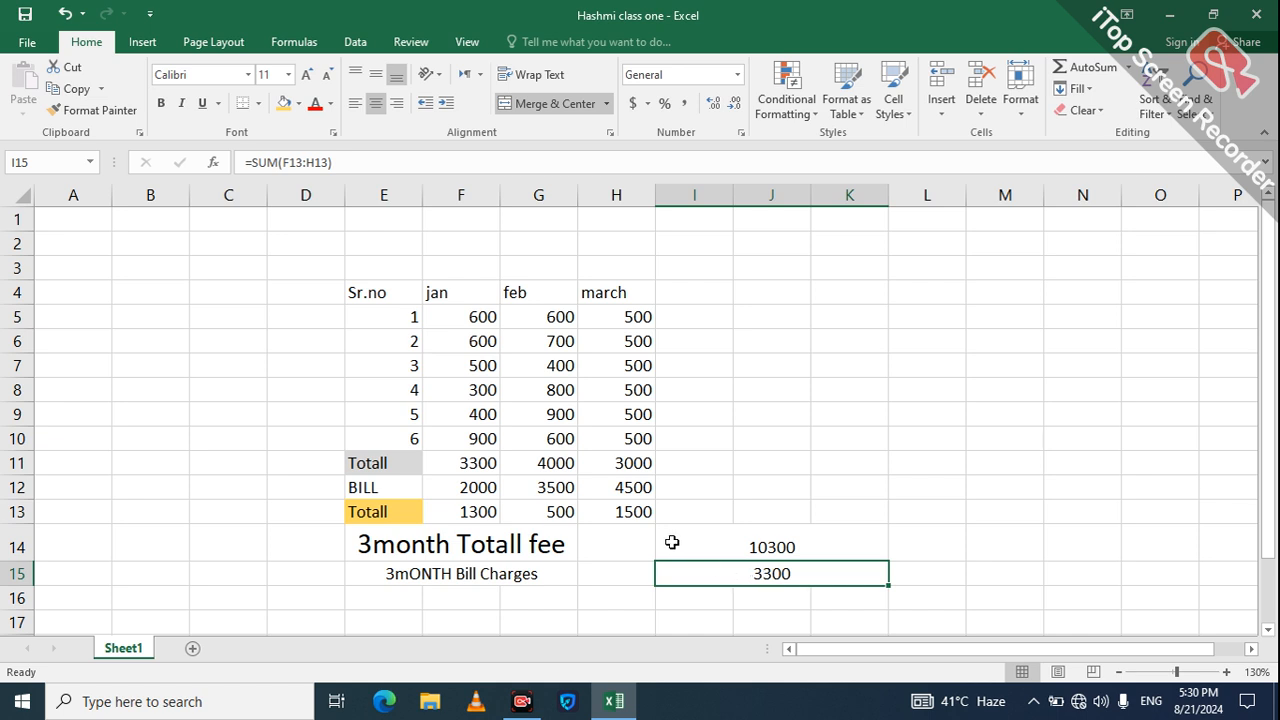
left_click(627, 513)
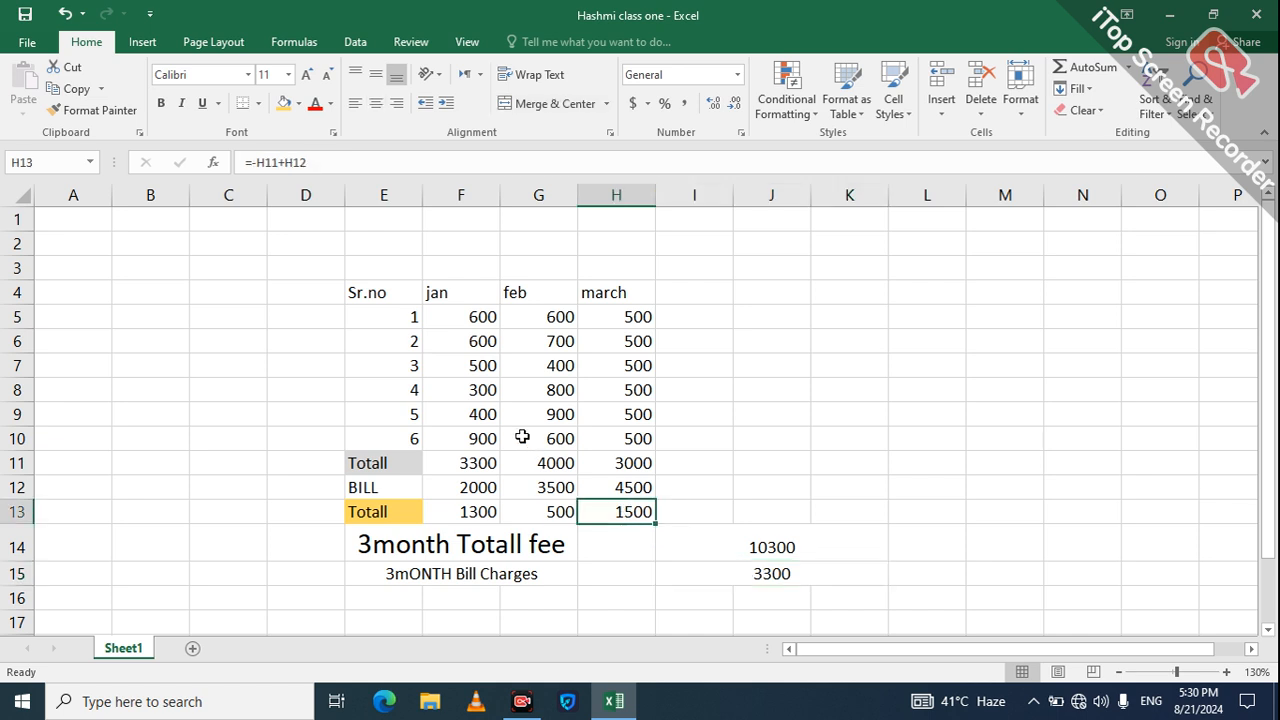
left_click(286, 161)
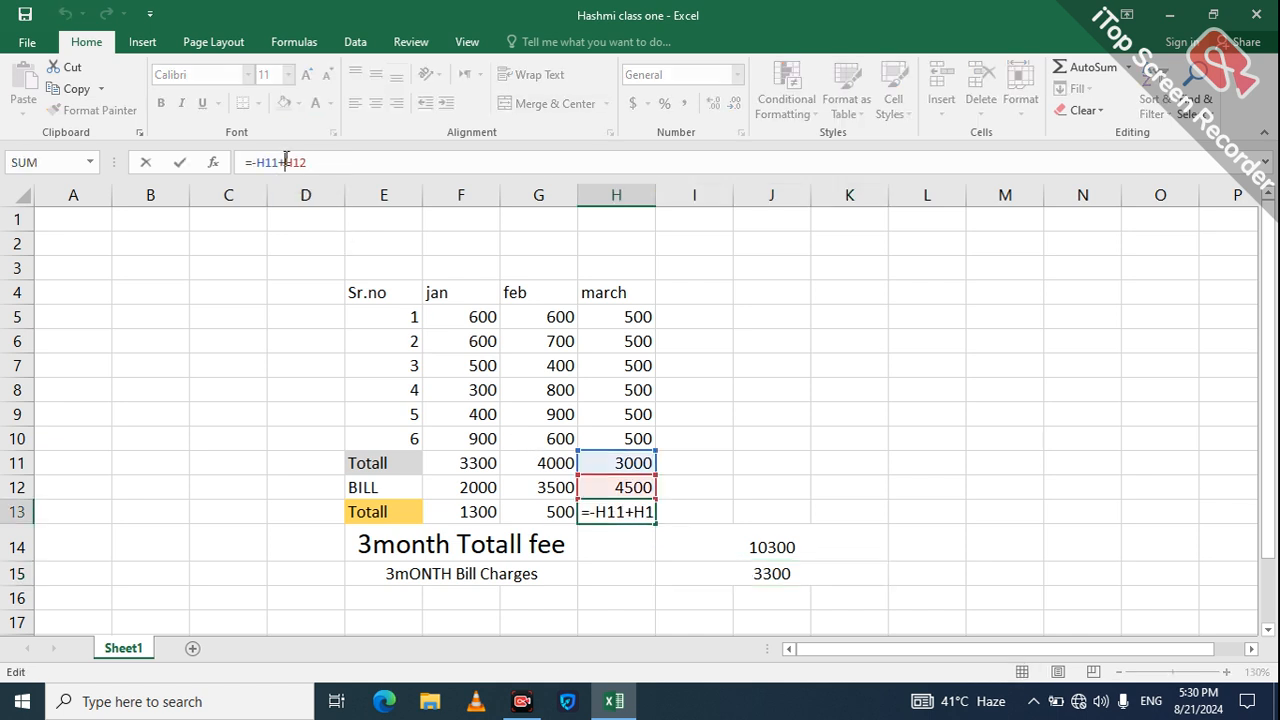
key("BackSpace")
type("-")
key("Left")
key("Left")
key("Left")
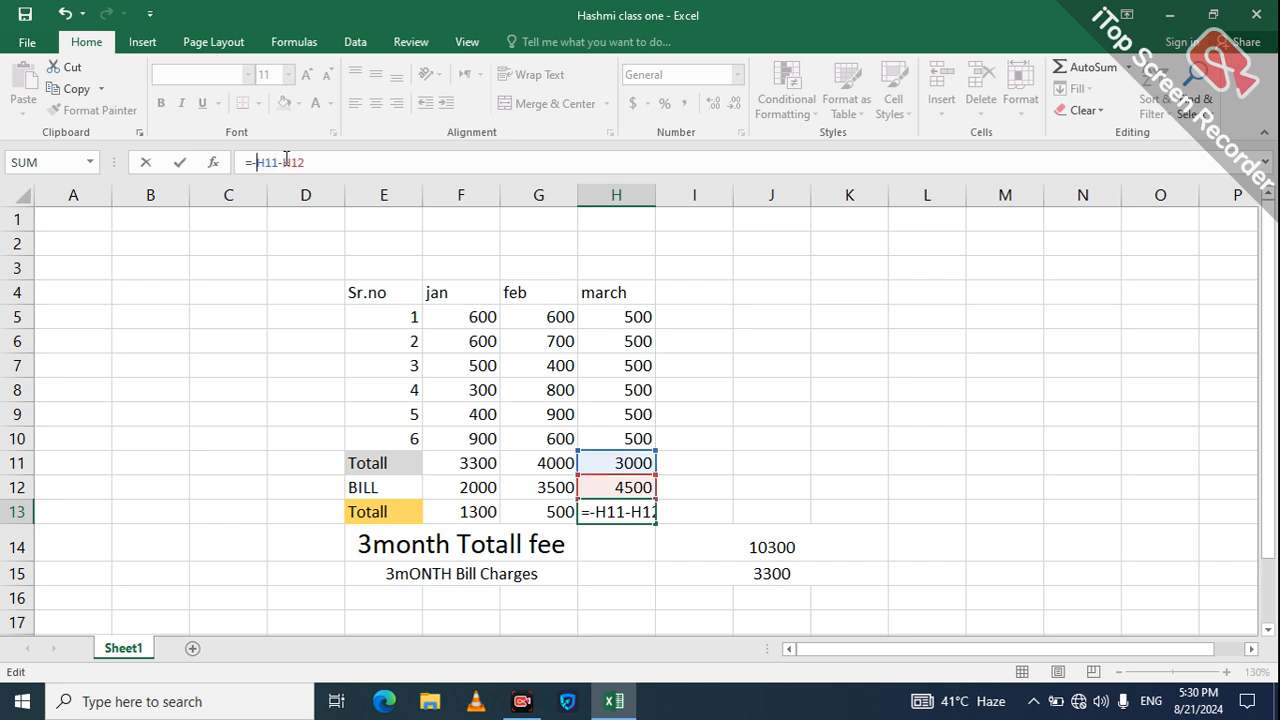
key("BackSpace")
type("=")
key("Return")
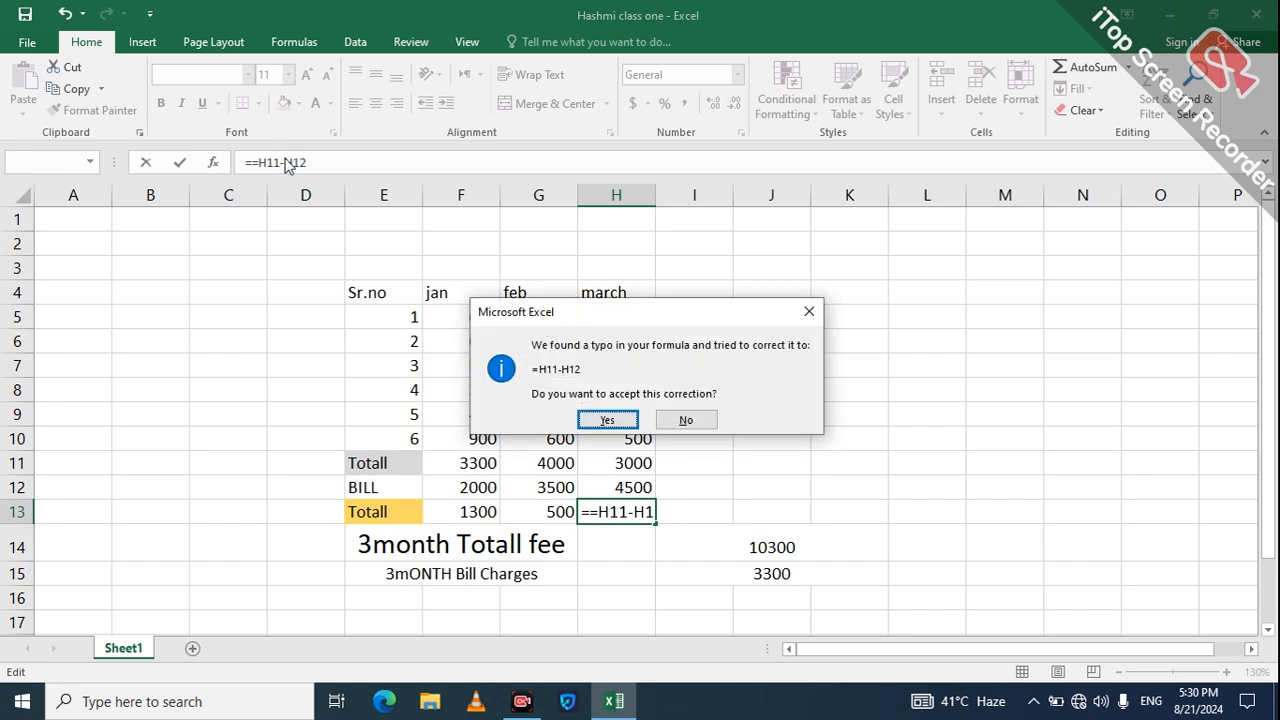
key("Return")
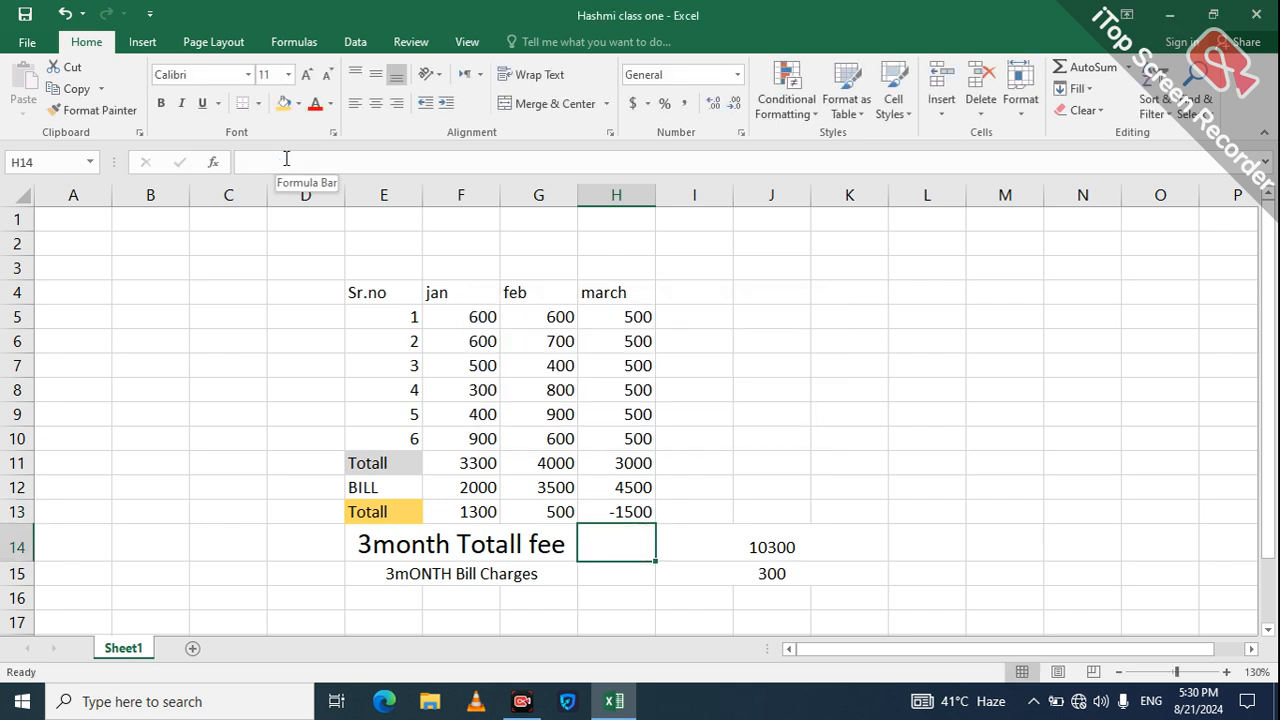
Step: Delete the minus from H13's formula, leaving H11 and H12 without an operator
left_click(622, 510)
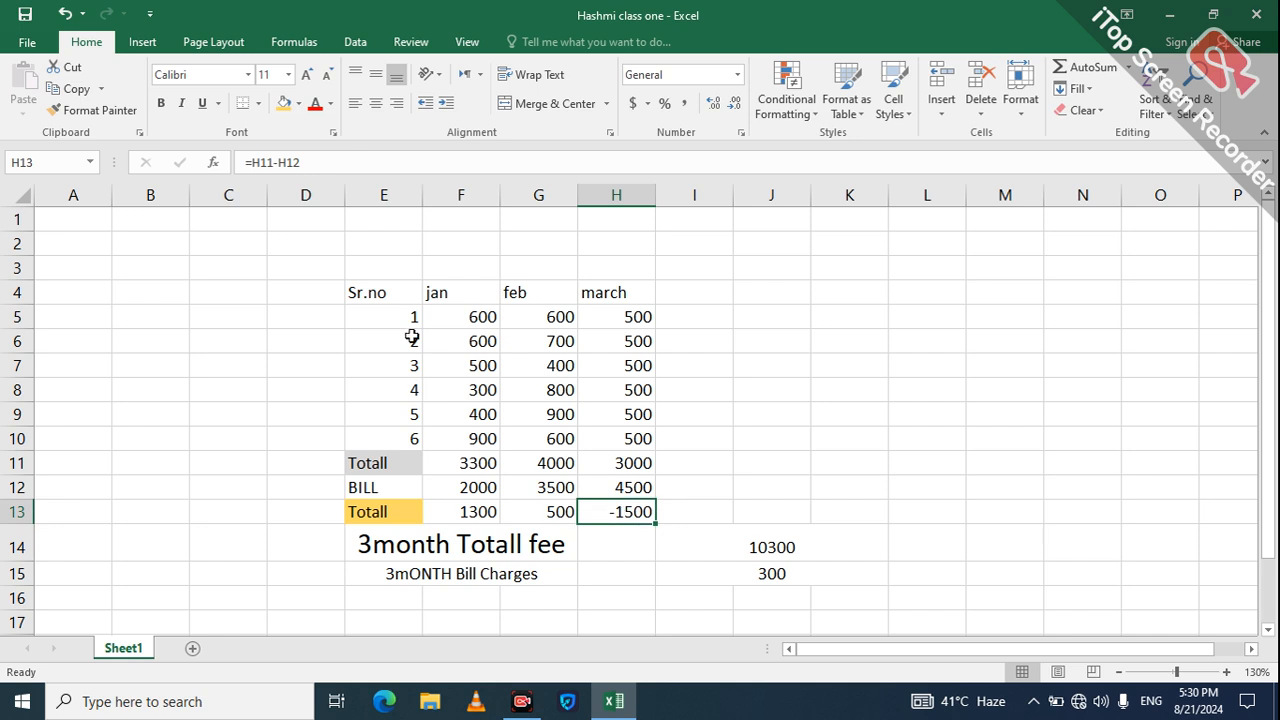
left_click(279, 163)
key("BackSpace")
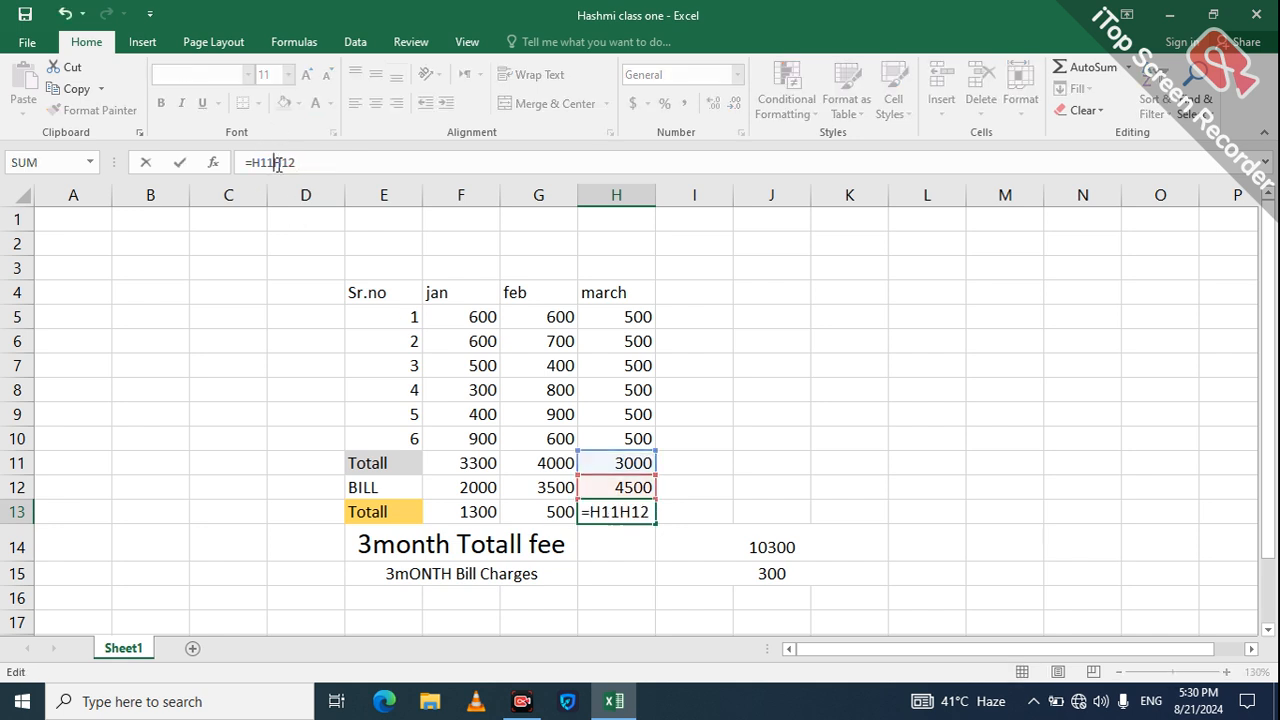
key("Return")
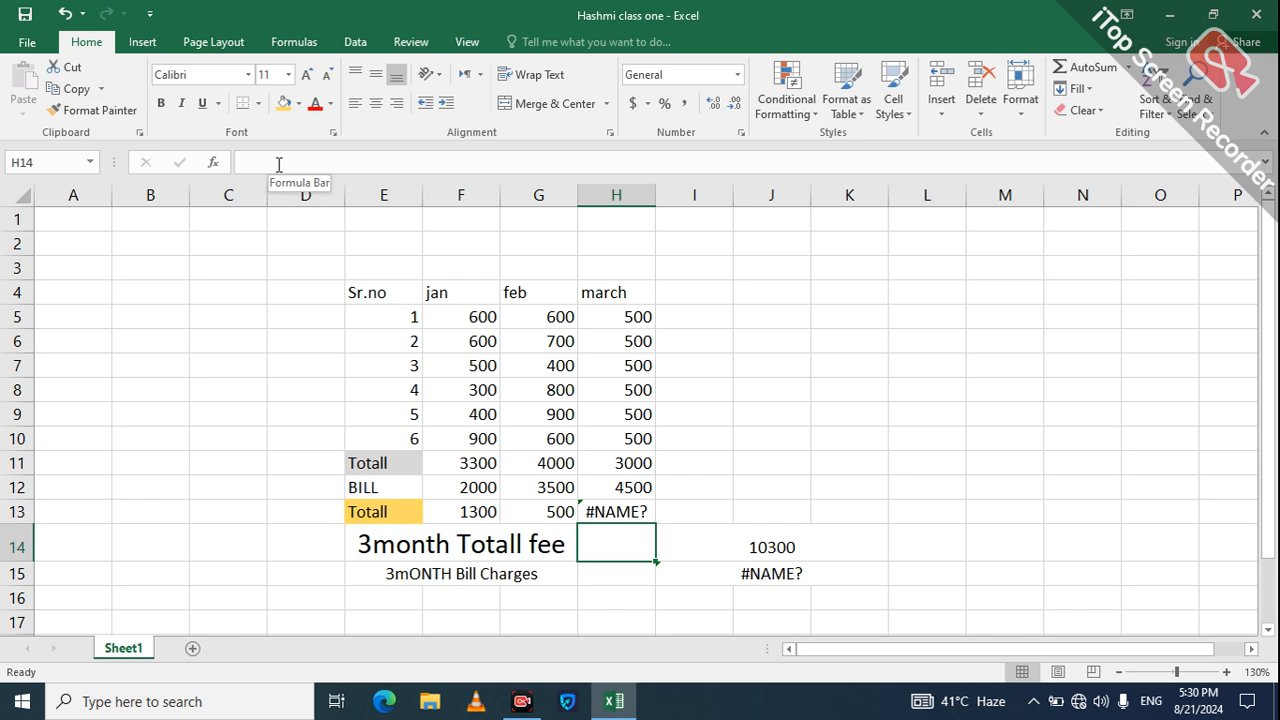
Step: Rewrite H13 by pointing at H11 and H12 to subtract them
left_click(640, 511)
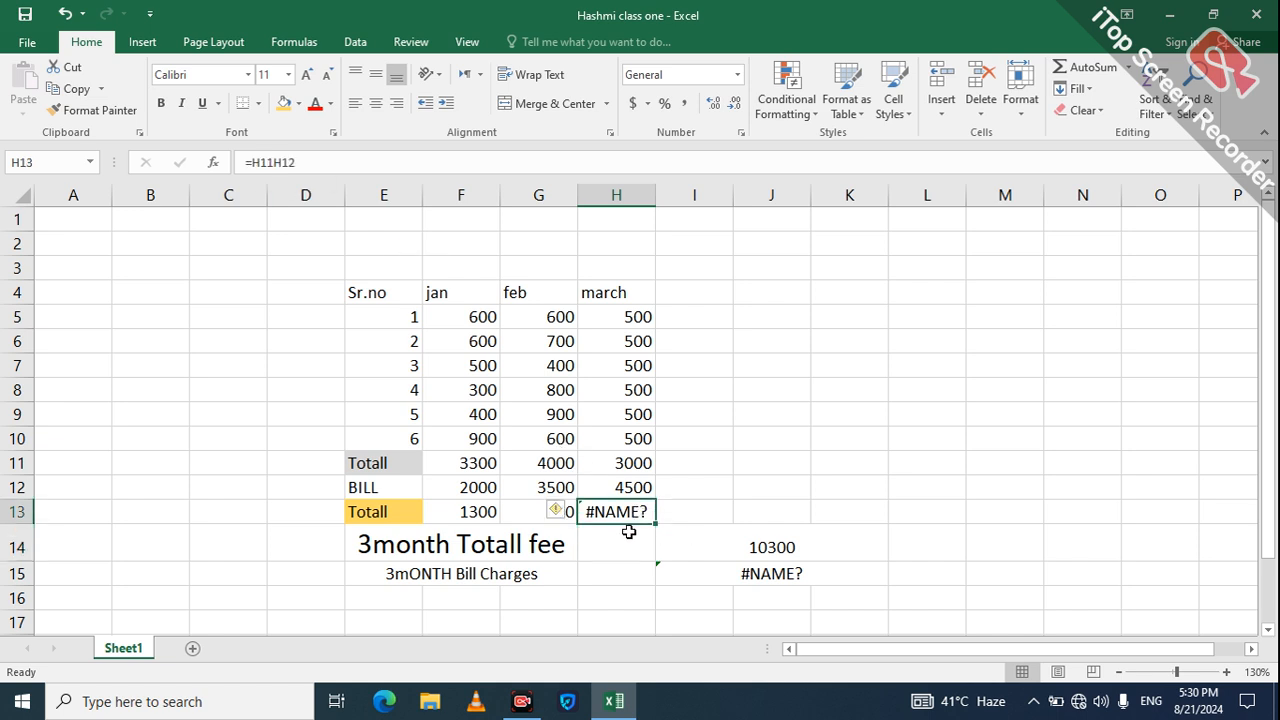
type("=")
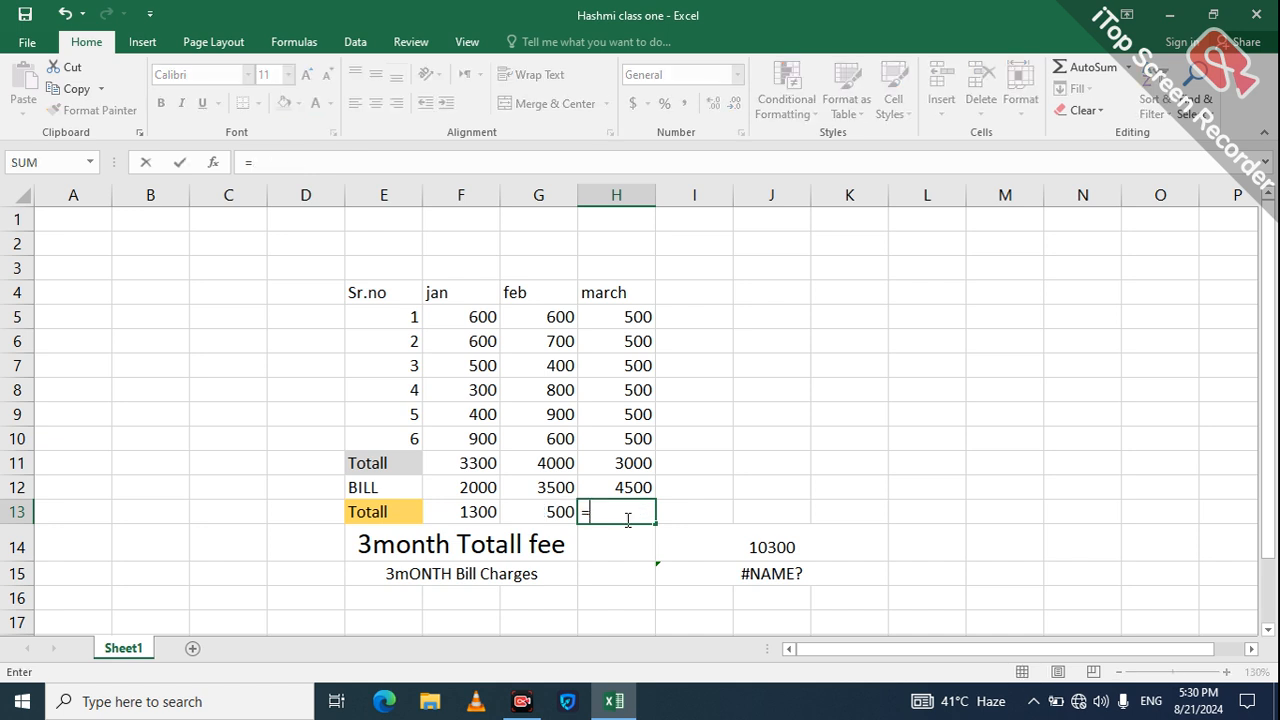
type("su")
key("BackSpace")
key("BackSpace")
type("+")
left_click(628, 463)
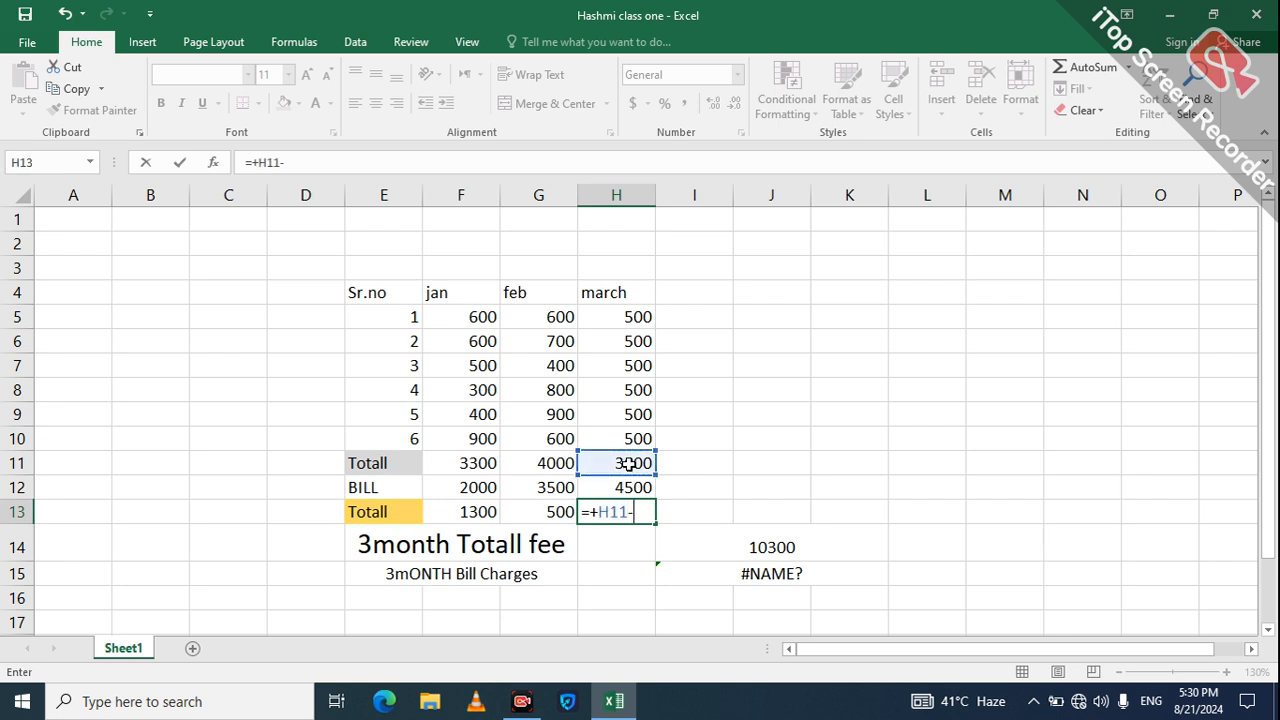
type("-")
left_click(628, 488)
key("Return")
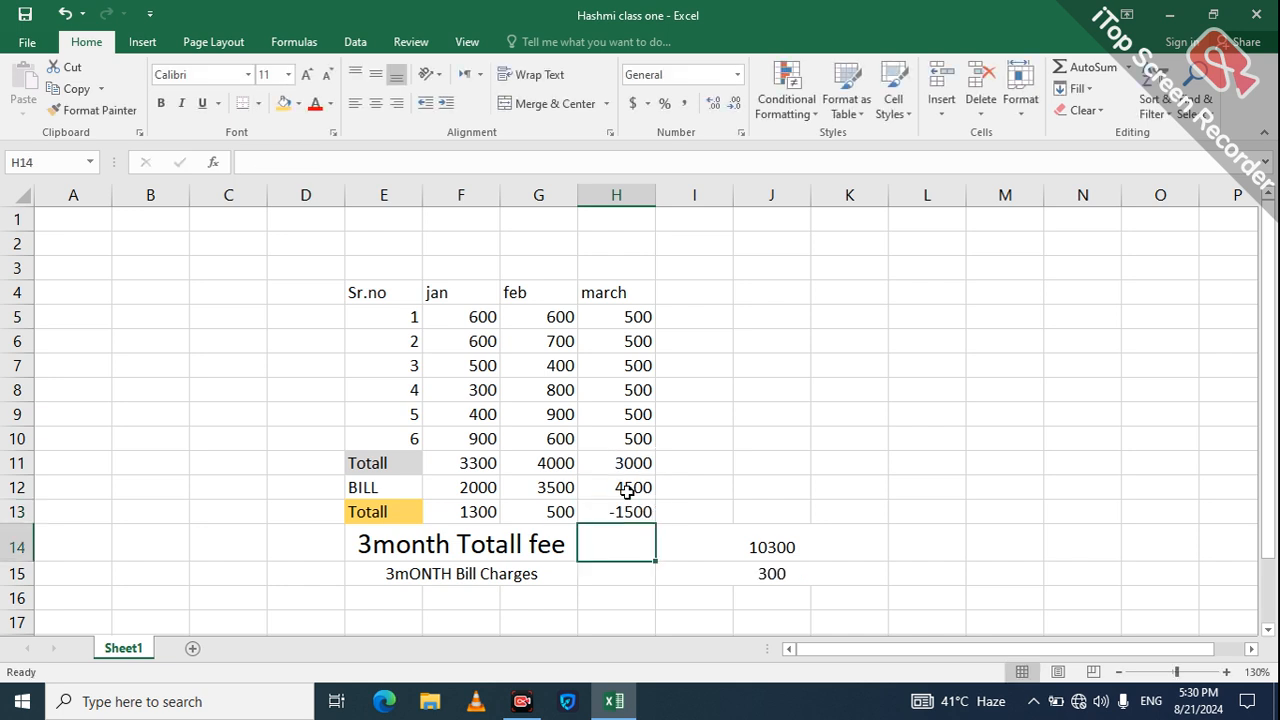
Step: Change H13's formula to =-H11+H12 so March's difference shows 1500
left_click(622, 514)
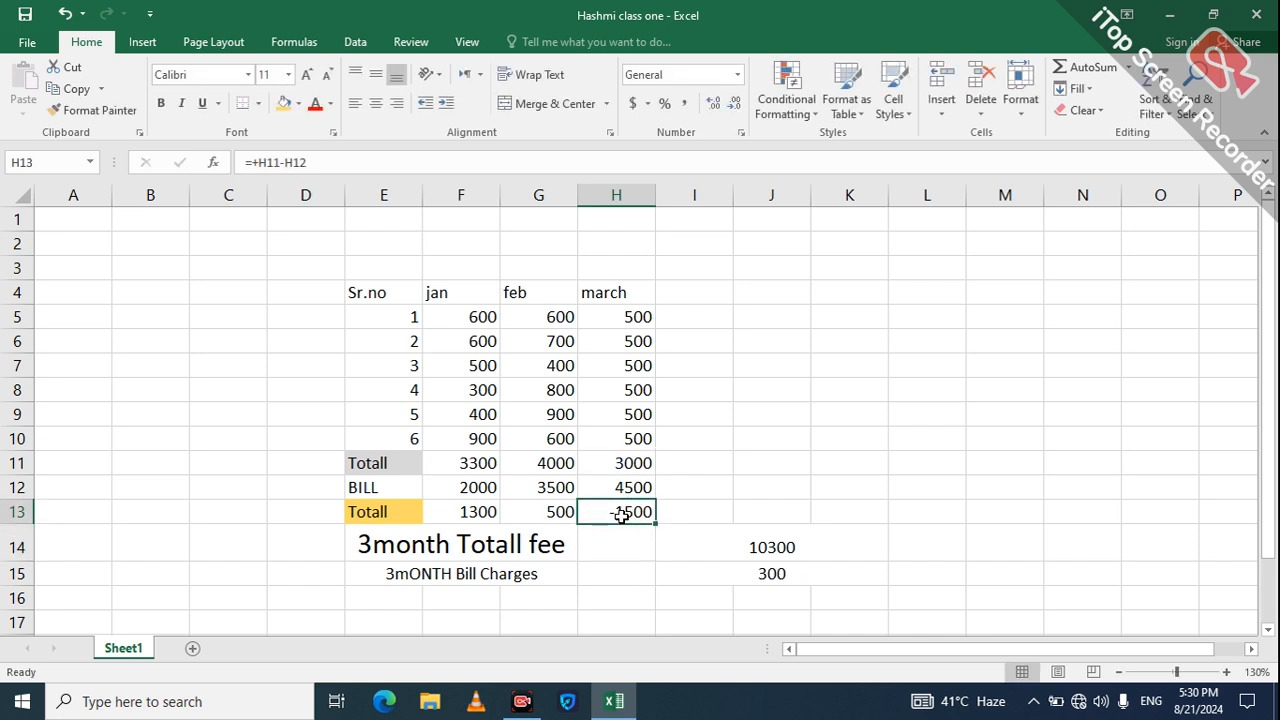
left_click(287, 160)
key("BackSpace")
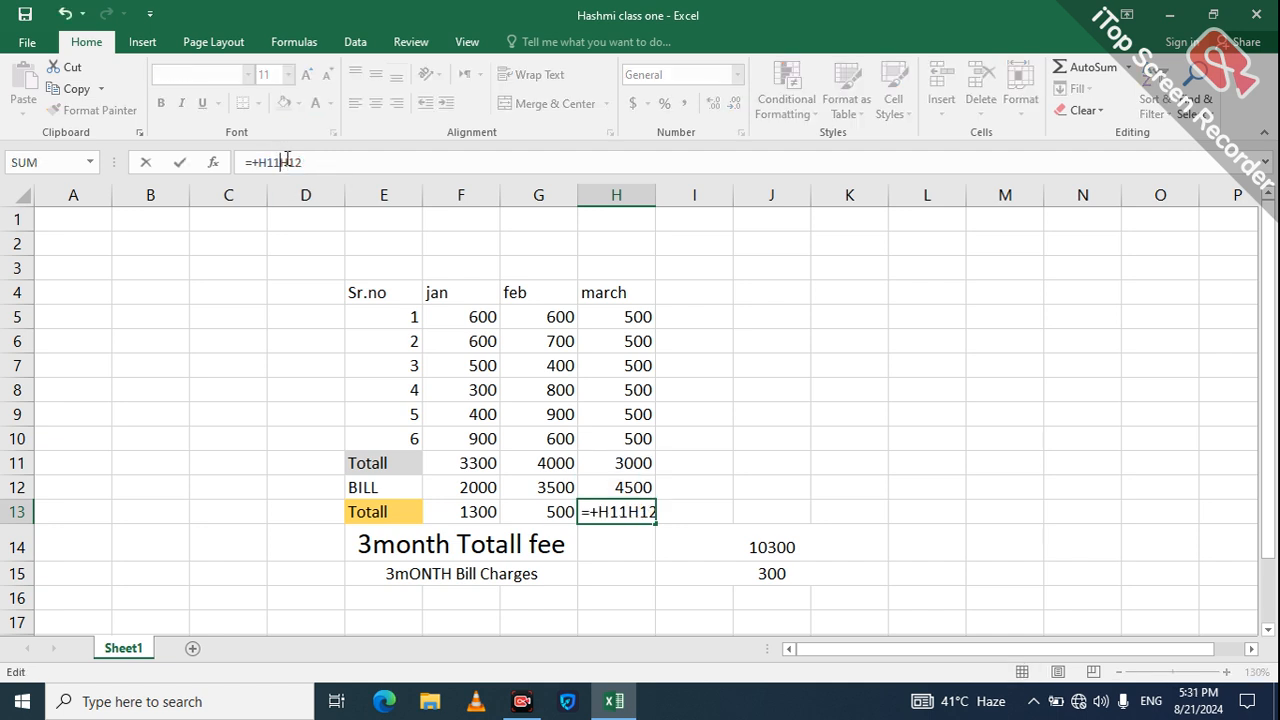
type("+")
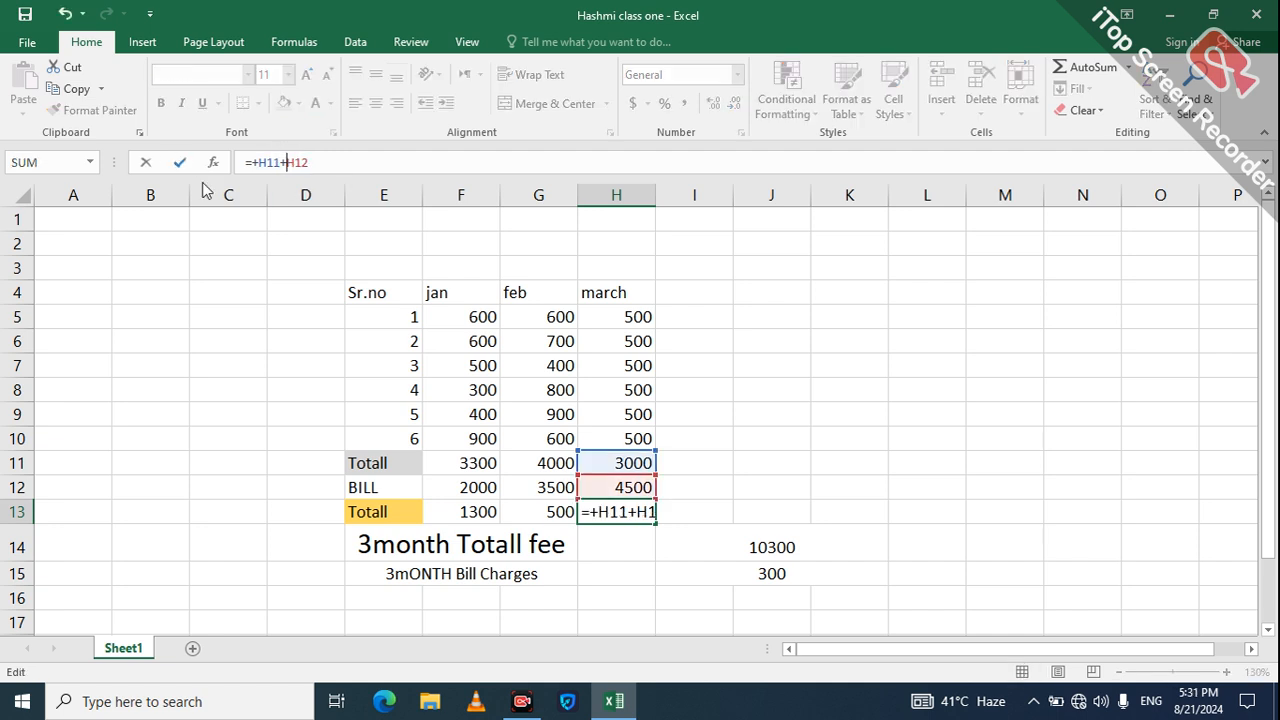
left_click(257, 162)
key("BackSpace")
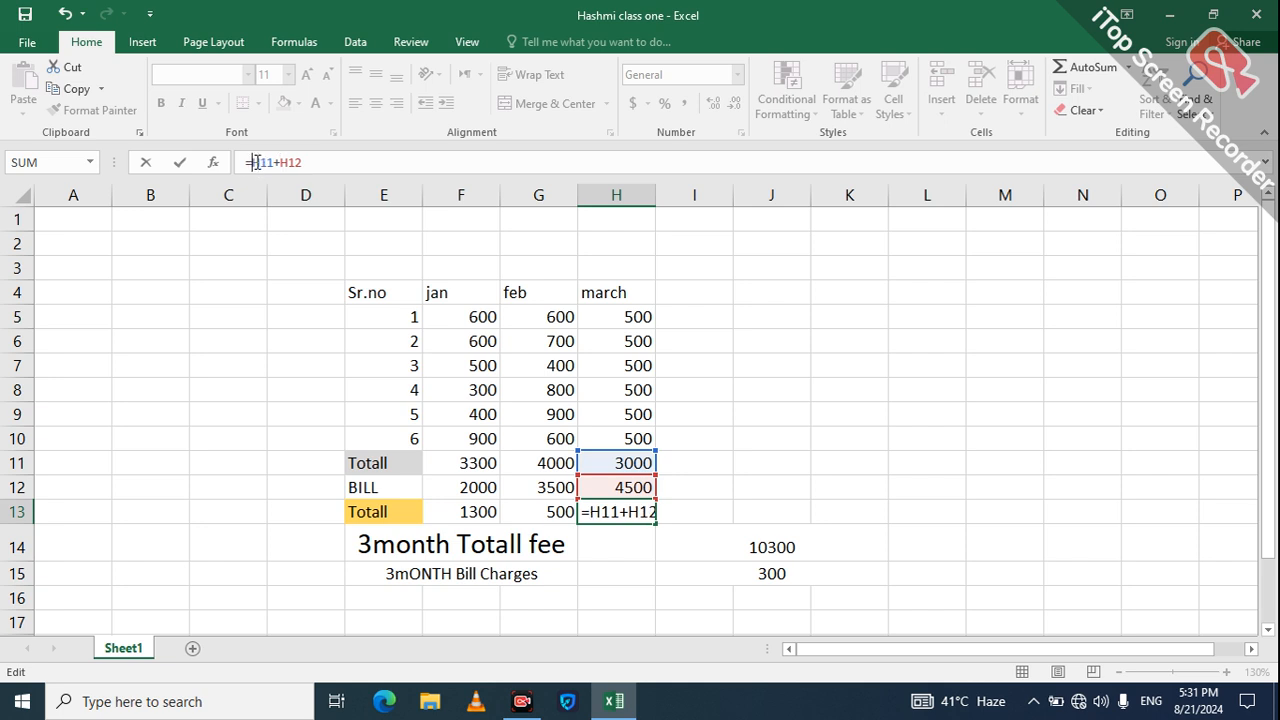
type("-")
key("Return")
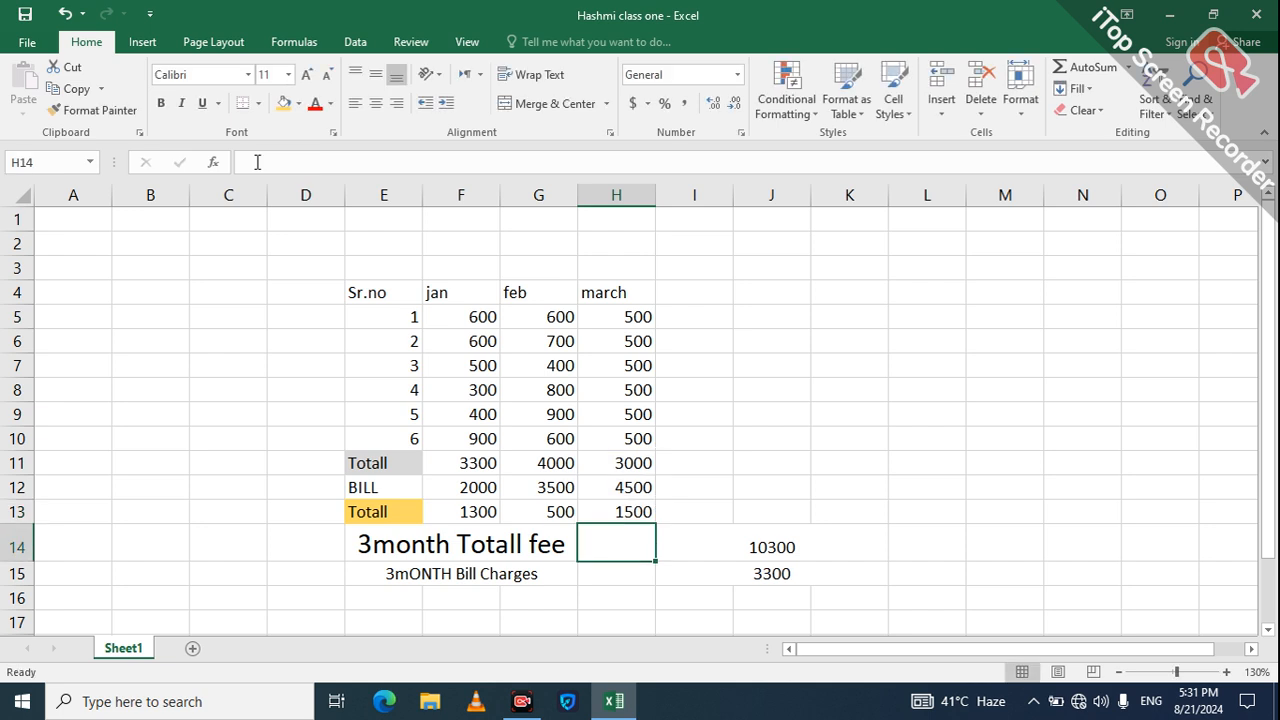
left_click(768, 572)
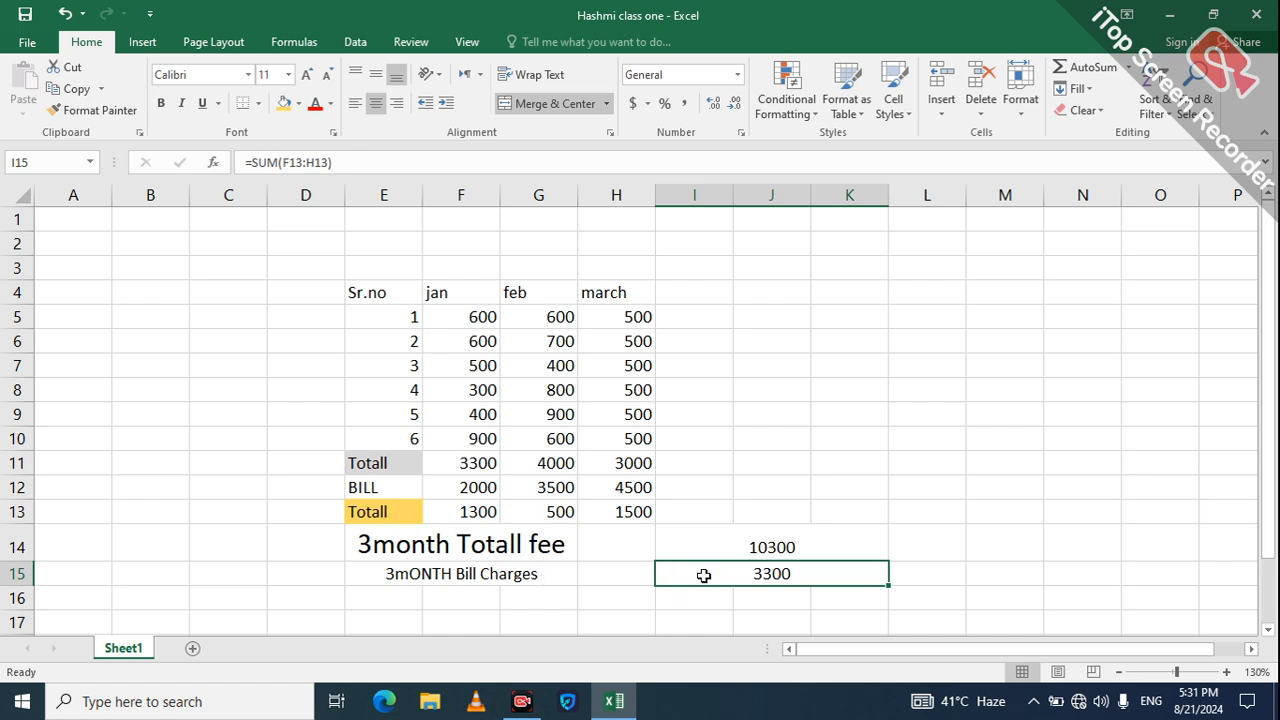
Step: Replace I15's bill charges formula with =SUM(F12:H12), giving 10000
key("BackSpace")
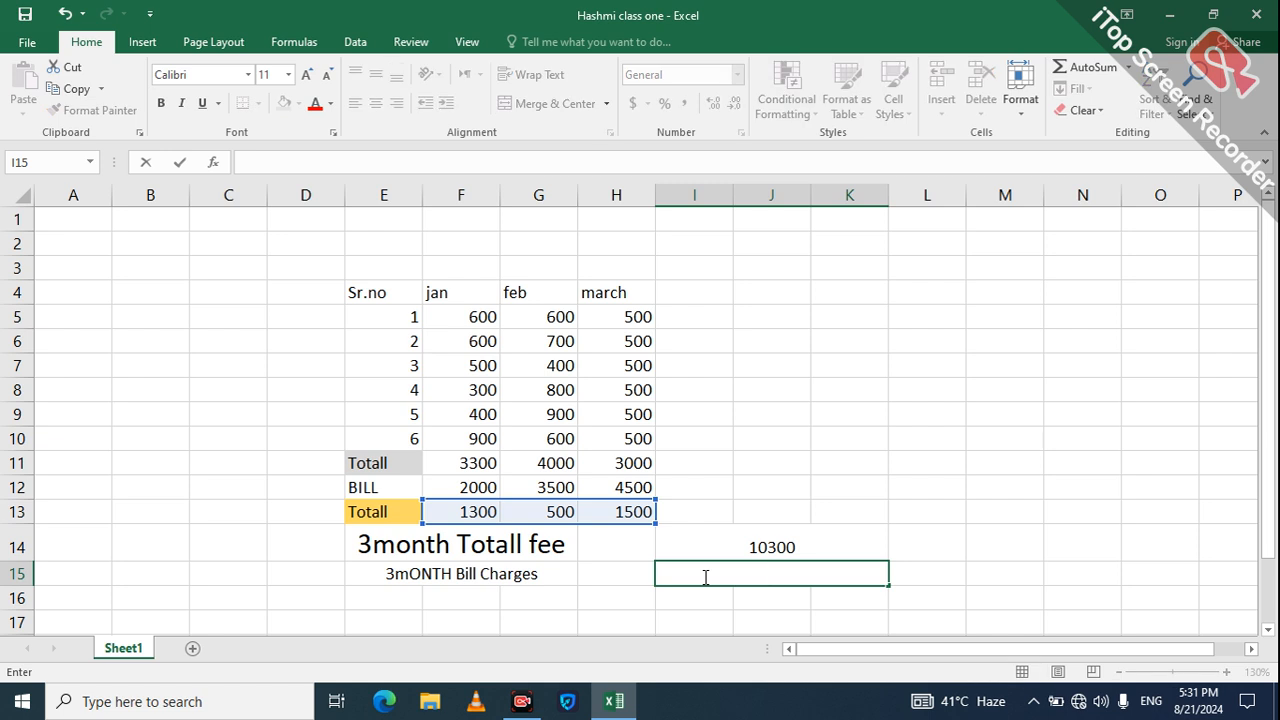
left_click(465, 490)
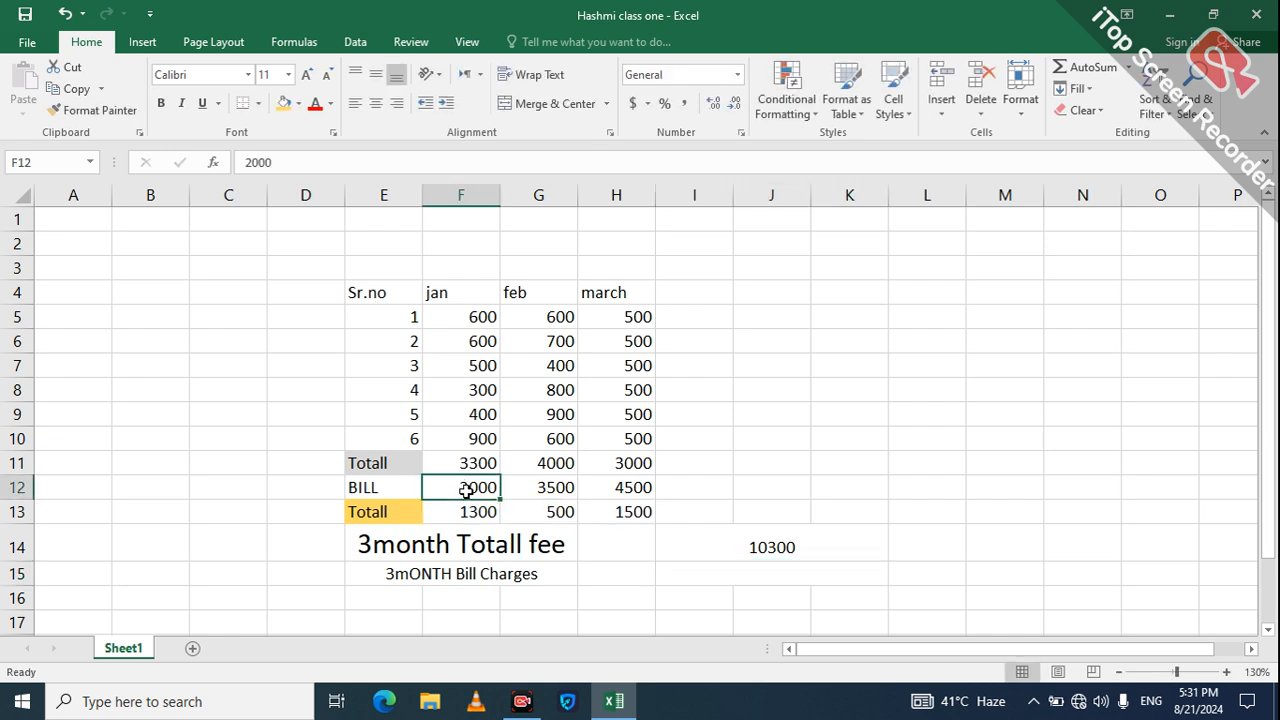
left_click(730, 568)
type("sum")
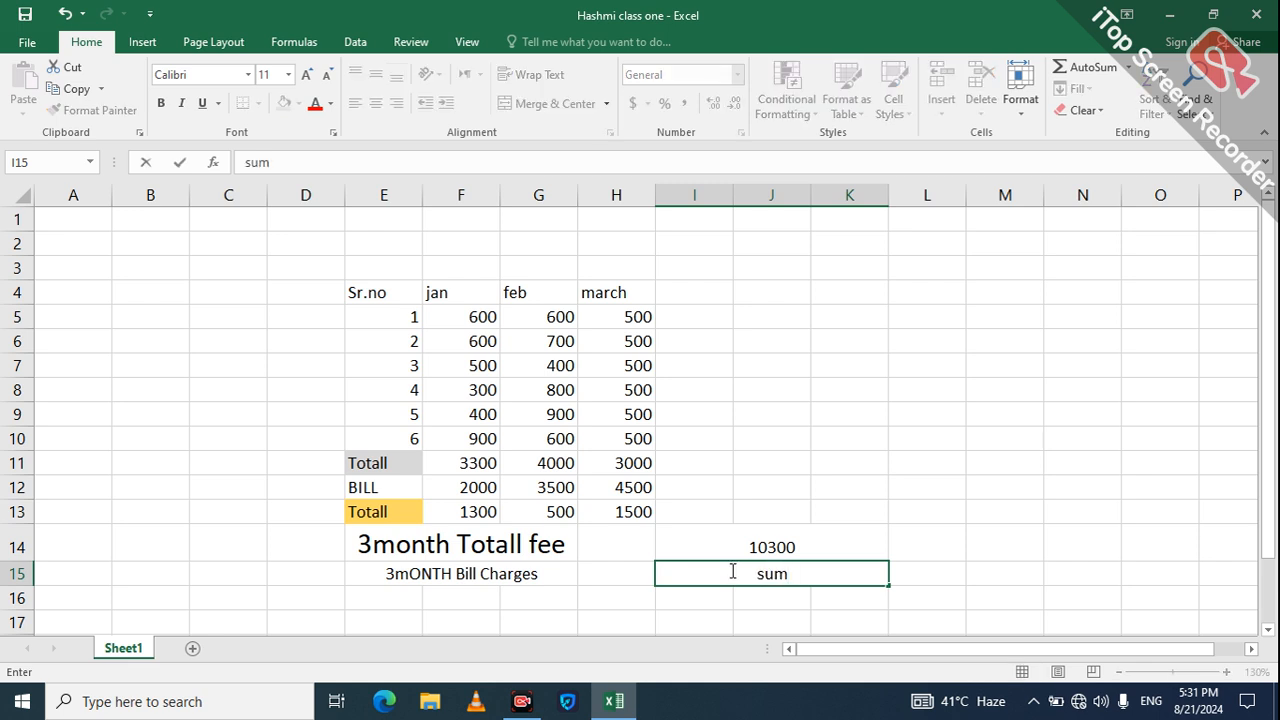
key("BackSpace")
key("BackSpace")
key("BackSpace")
type("=su")
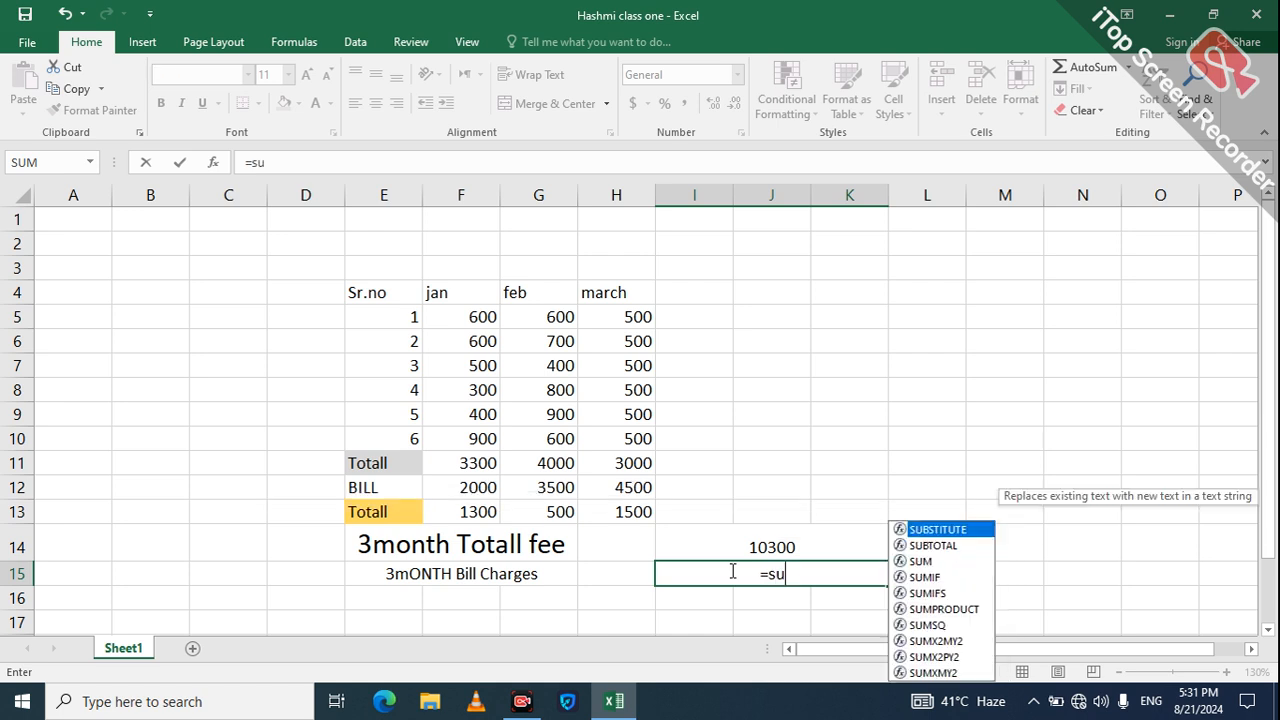
type("m(")
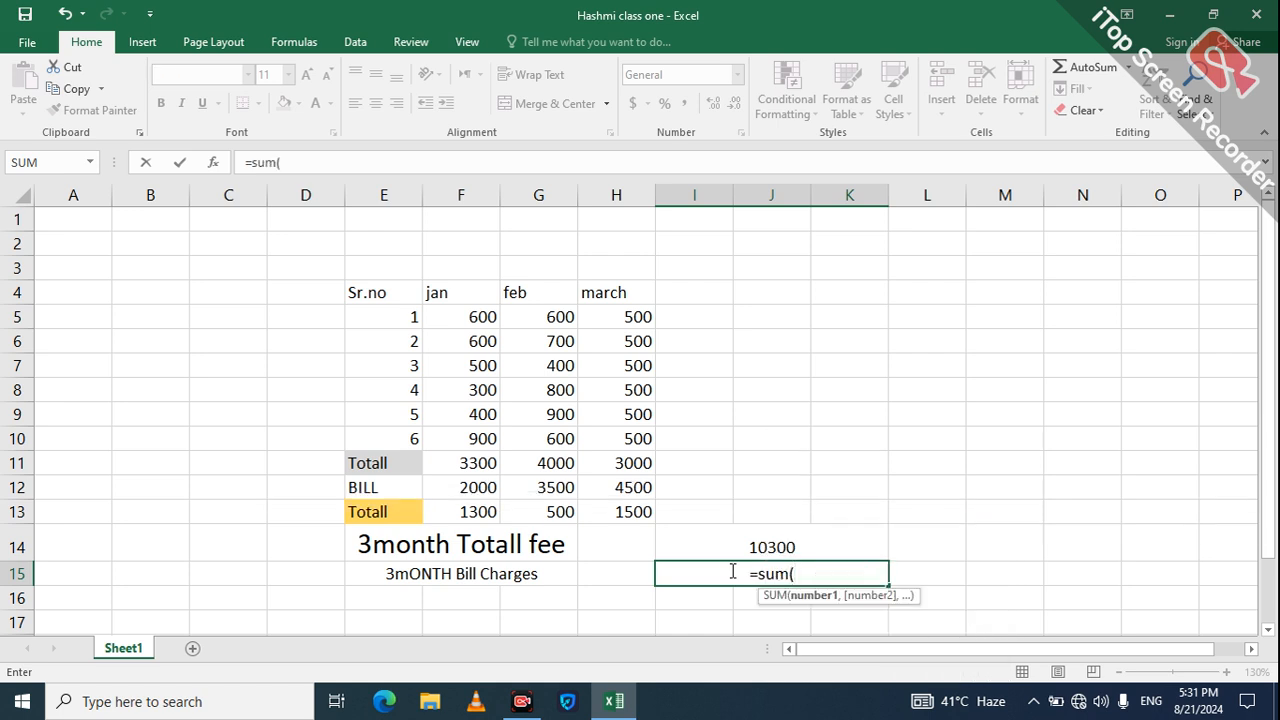
left_click(486, 488)
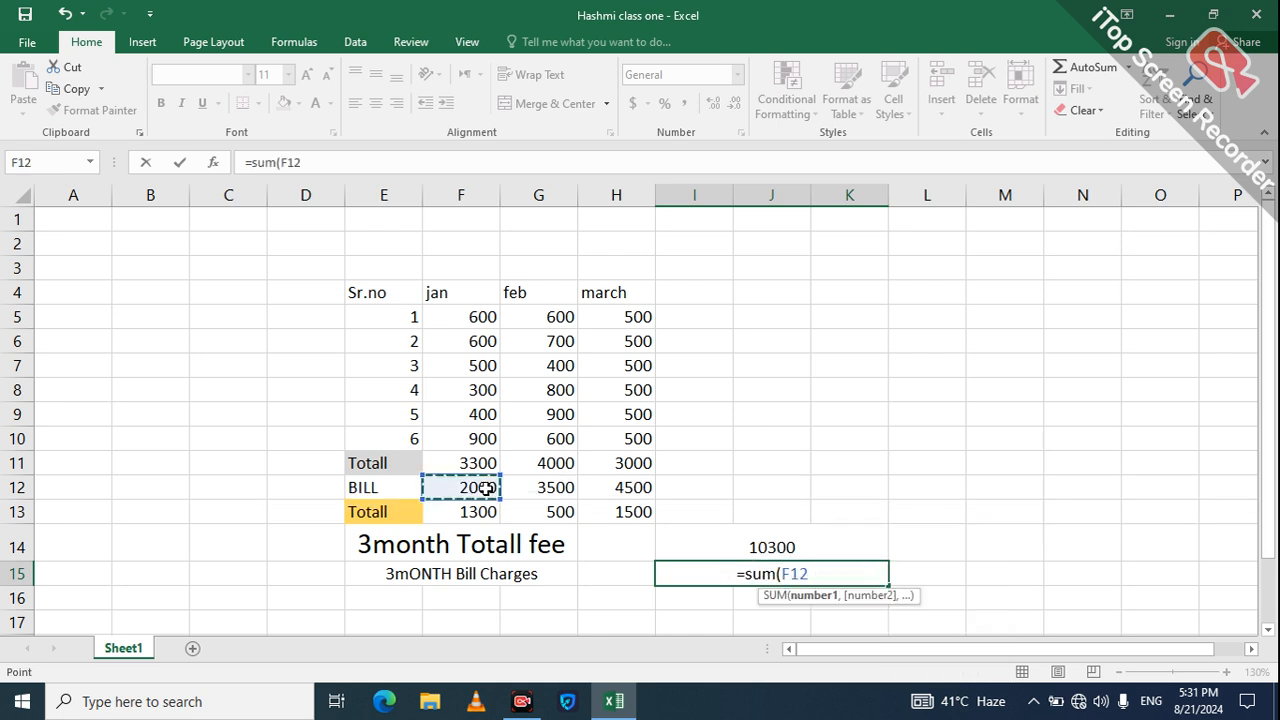
key("shift+Right")
key("shift+Right")
key("Return")
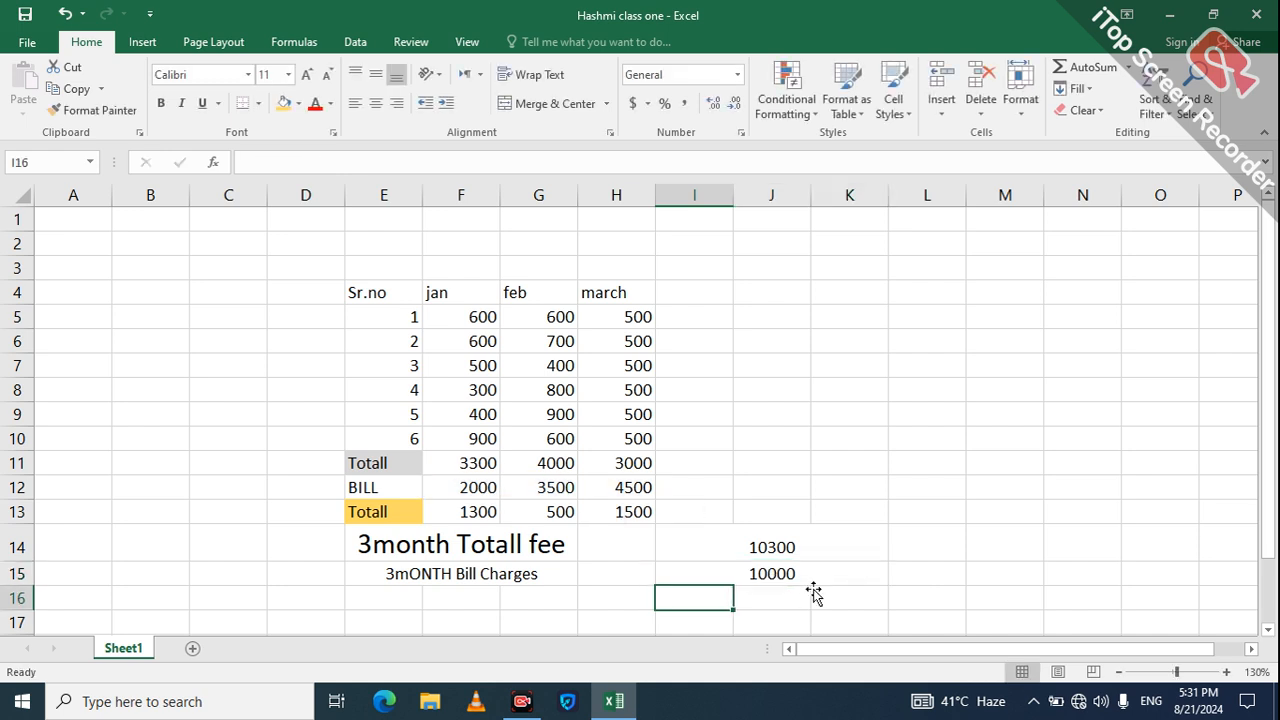
Step: Merge and centre I16 through K16 for the profit result
left_click(815, 596)
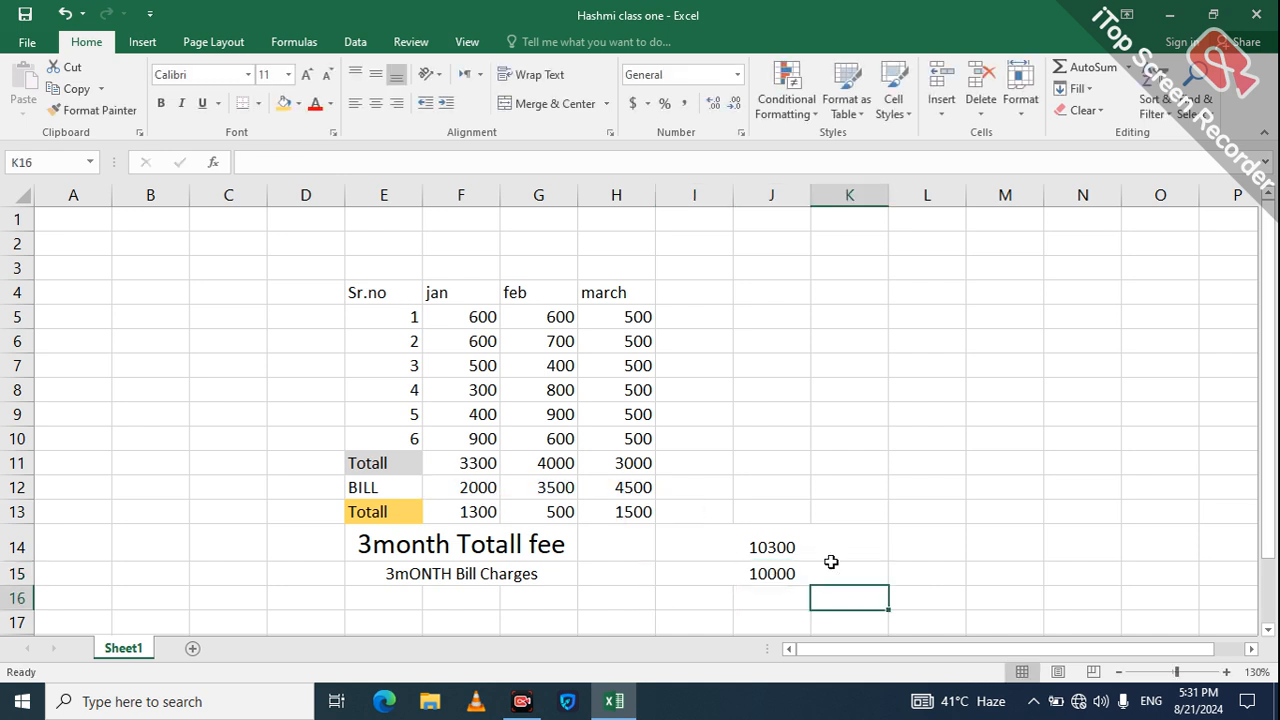
left_click(940, 565)
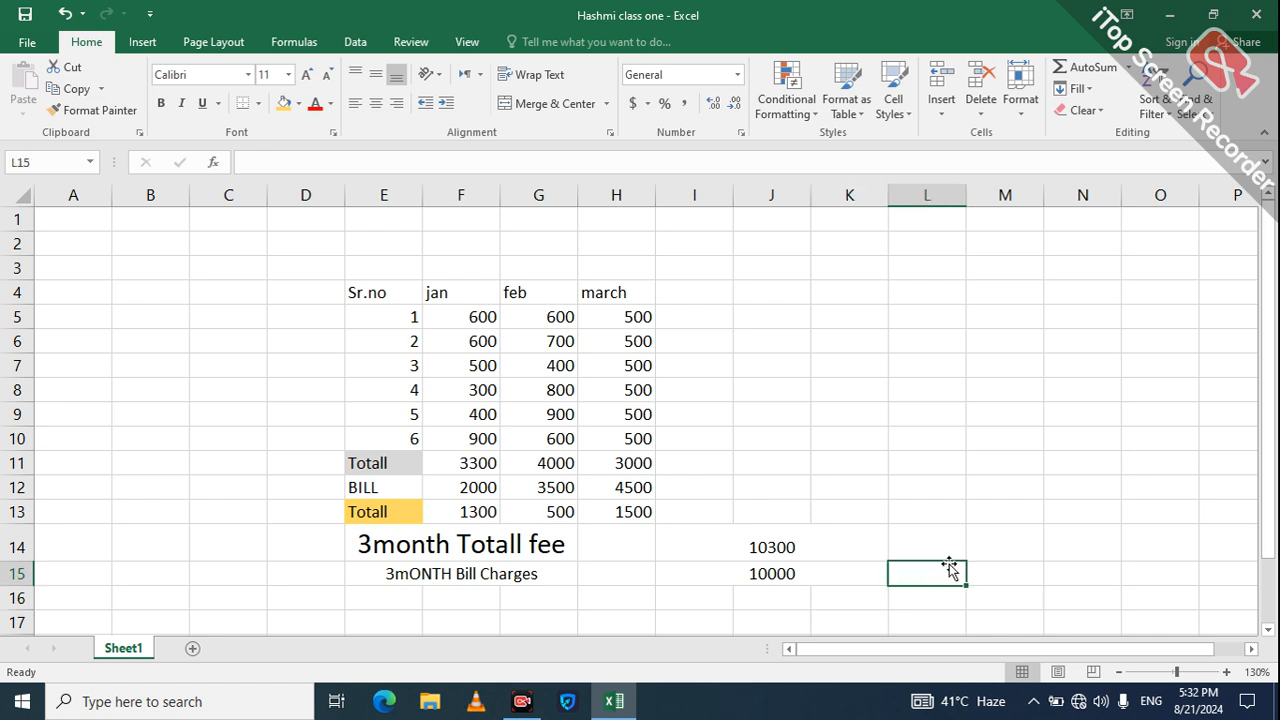
left_click(676, 597)
key("shift+Right")
key("shift+Right")
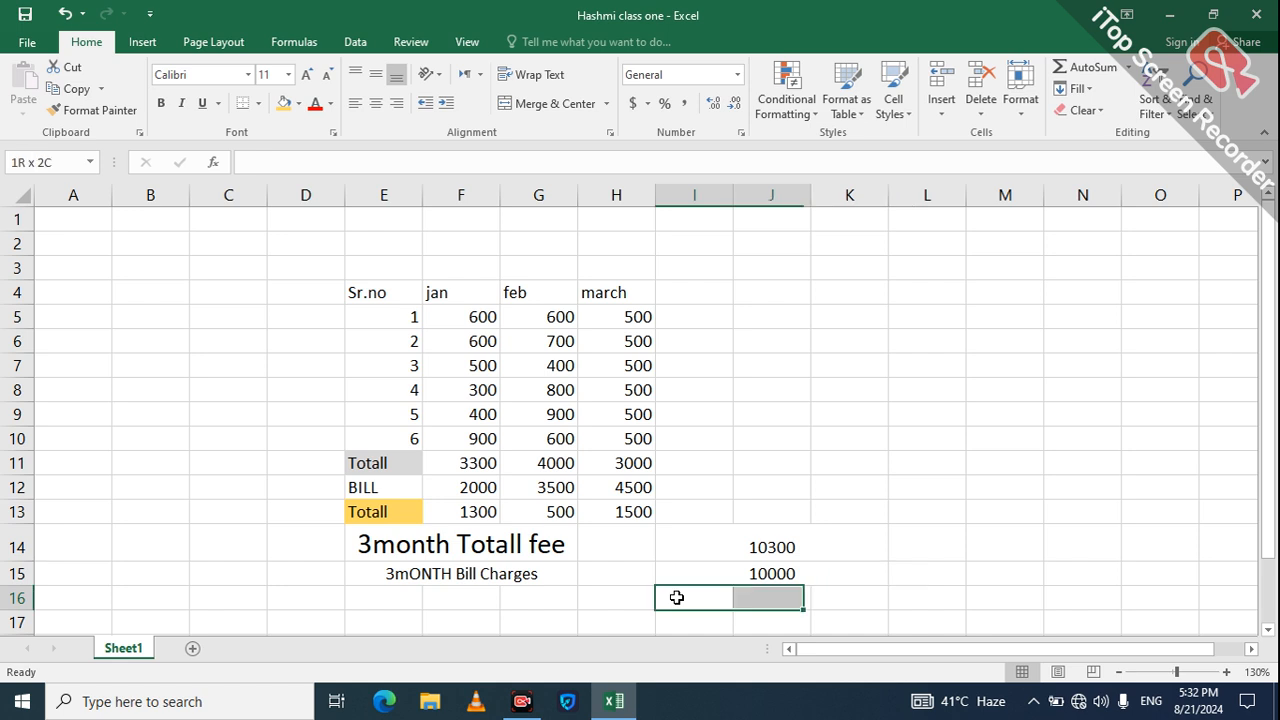
left_click(555, 103)
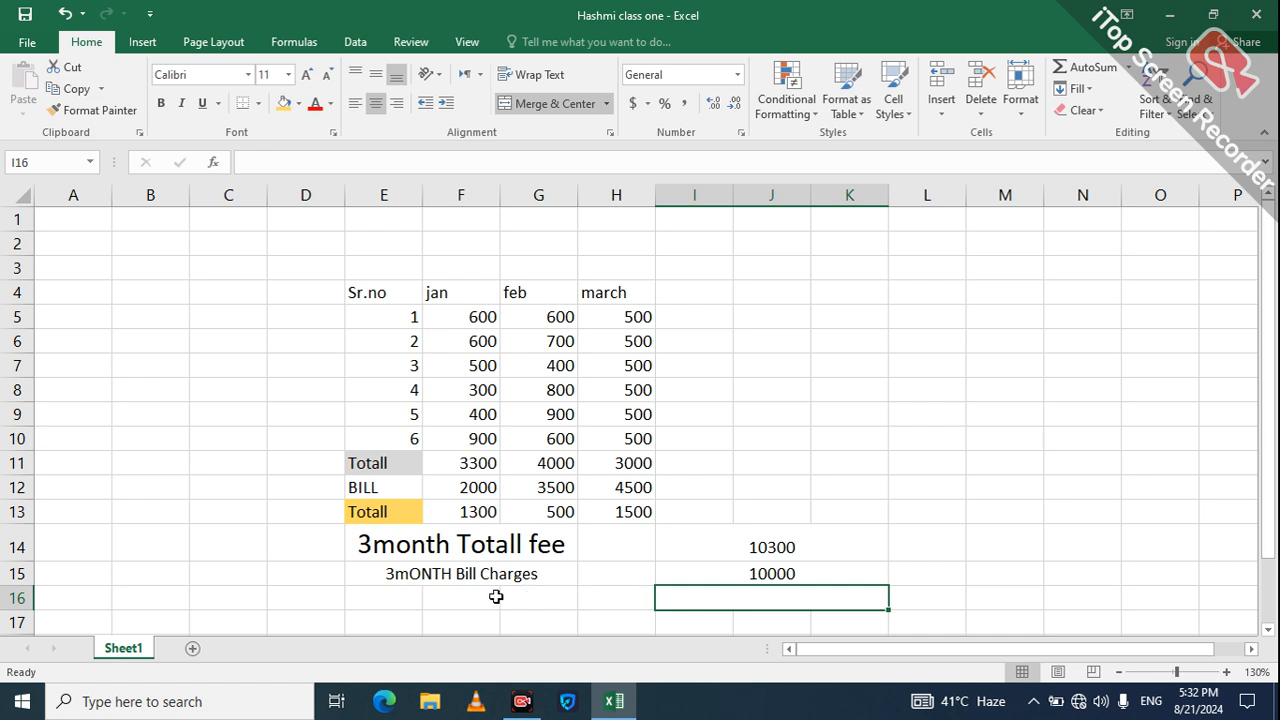
left_click(460, 603)
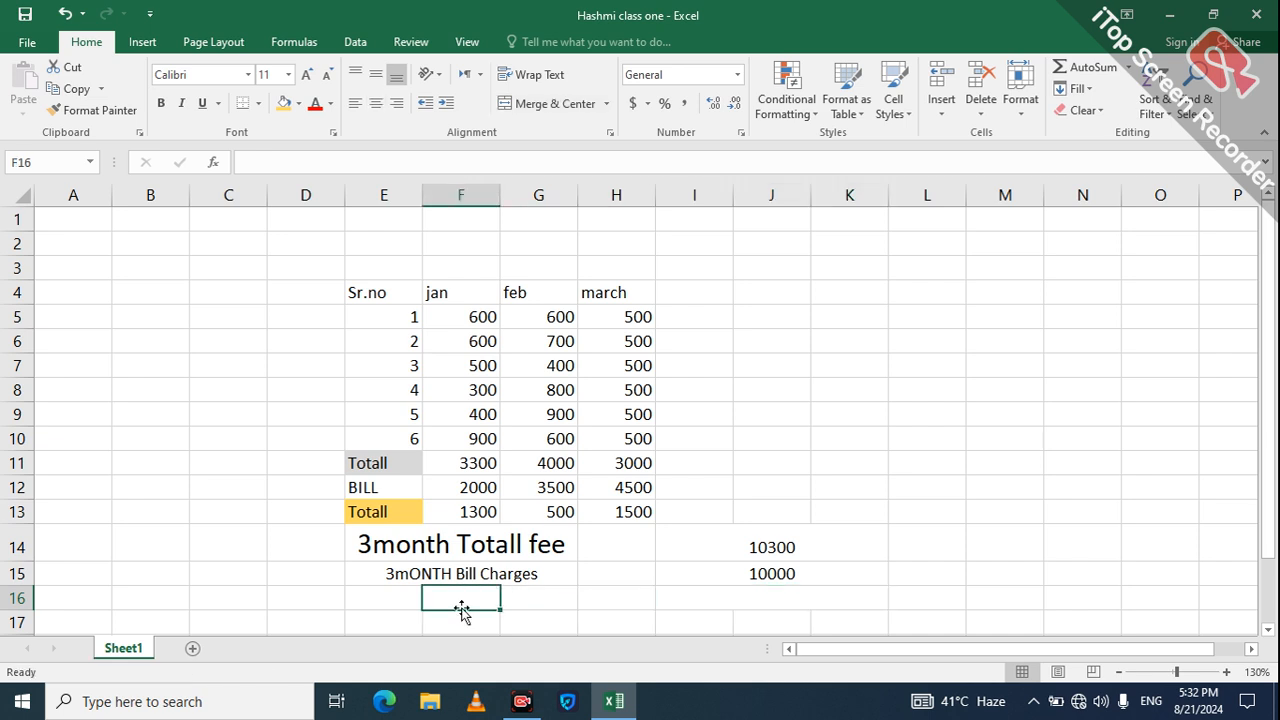
Step: Merge E16:G16 and enter the label '3Moth Profit' in it
left_click(385, 595)
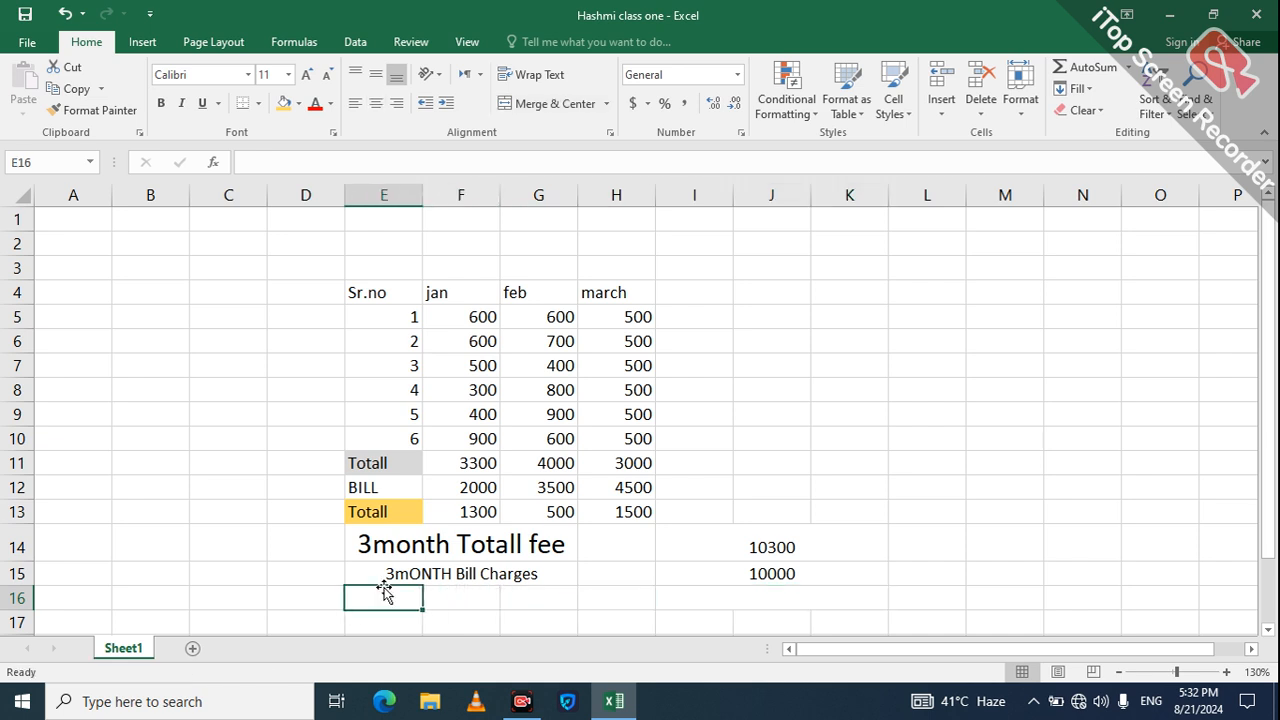
left_click_drag(385, 595, 538, 597)
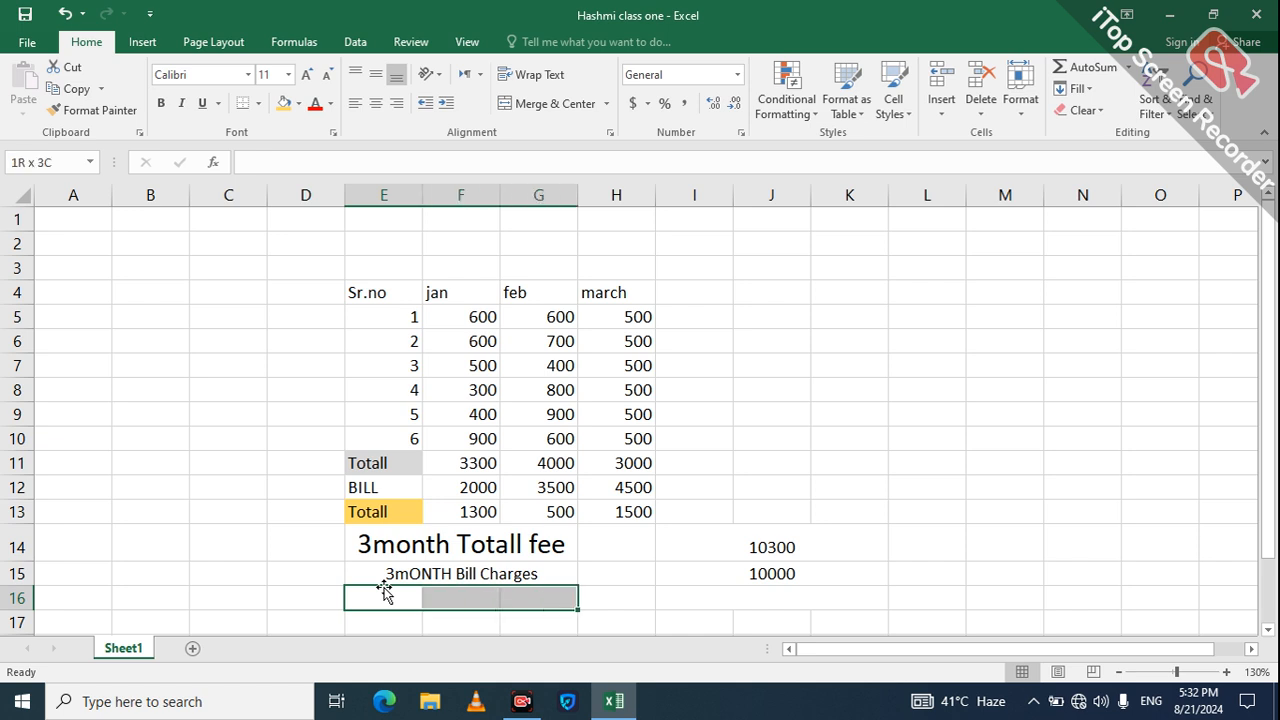
left_click(573, 102)
type("3MO")
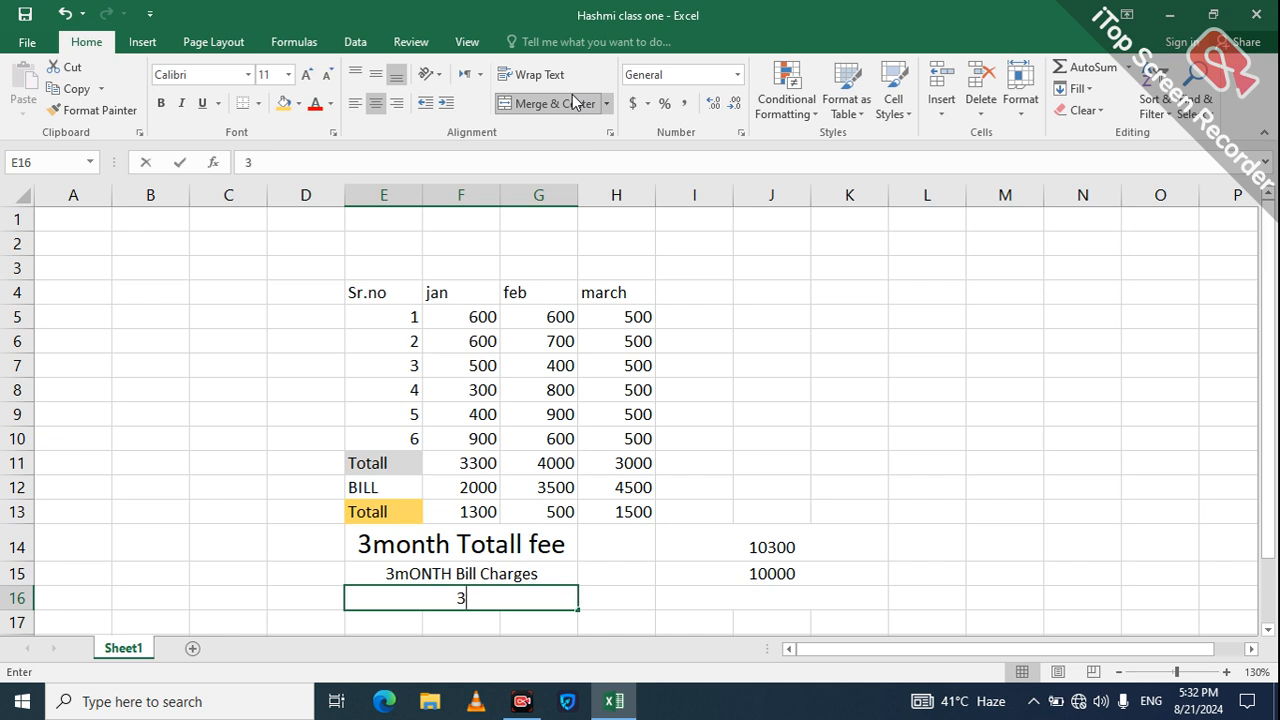
key("BackSpace")
key("BackSpace")
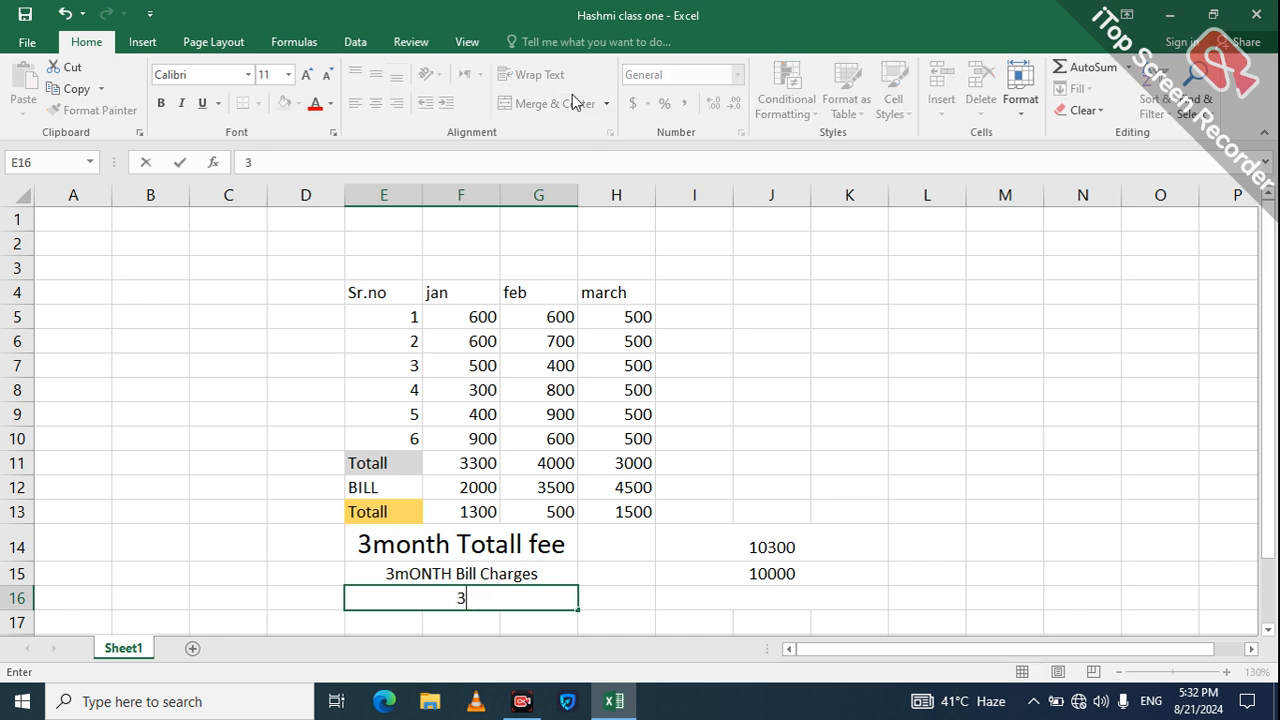
type("m")
key("BackSpace")
type("Mothe")
key("BackSpace")
type("Pr")
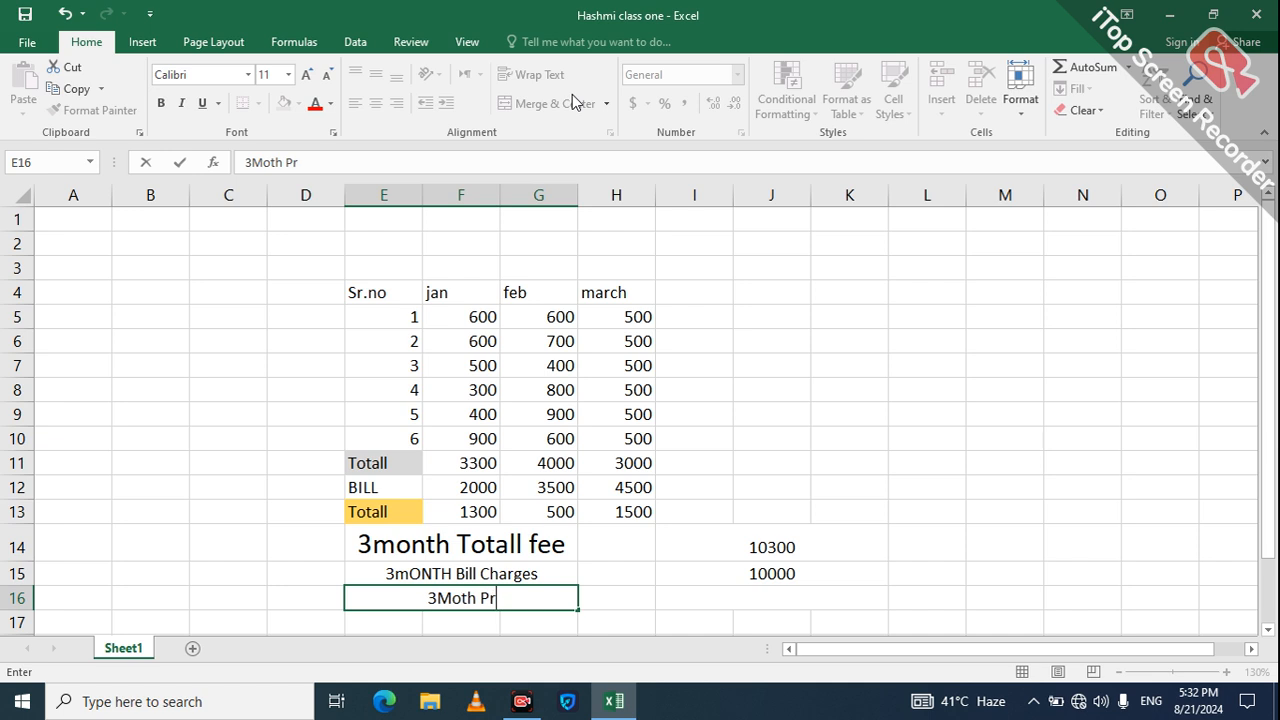
type("ofiu")
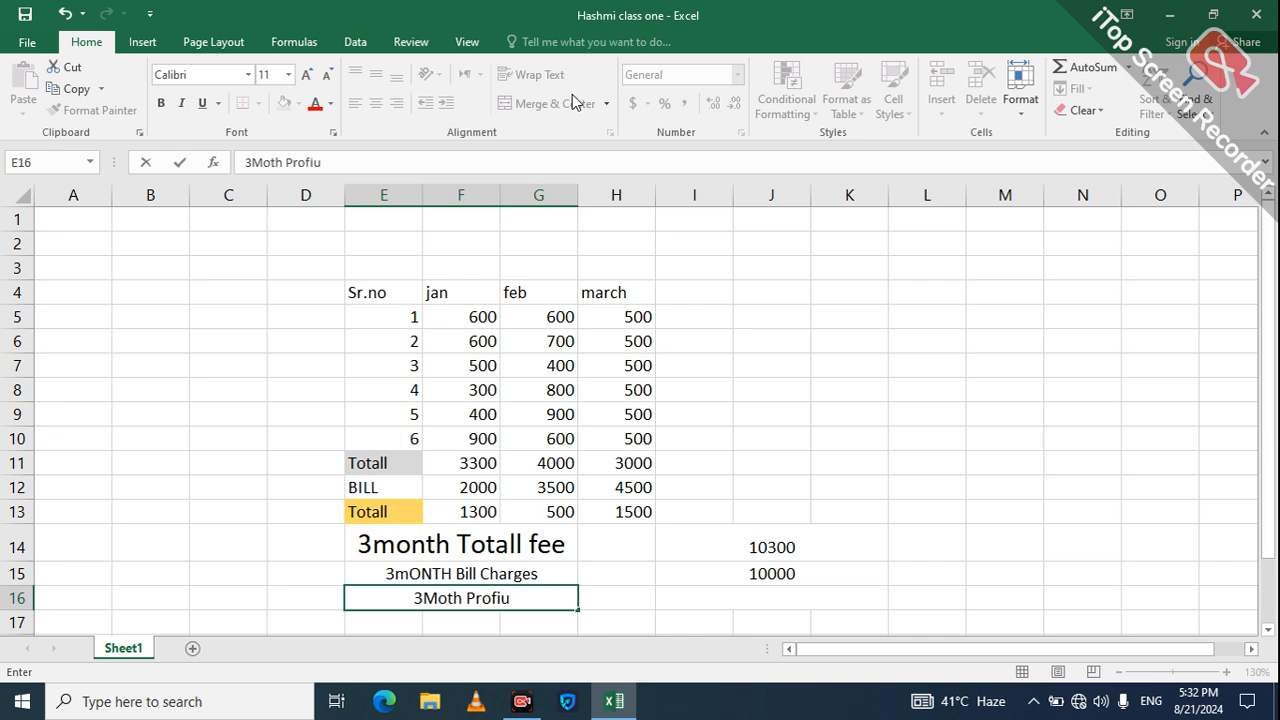
key("BackSpace")
type("t")
key("Right")
key("Right")
key("Right")
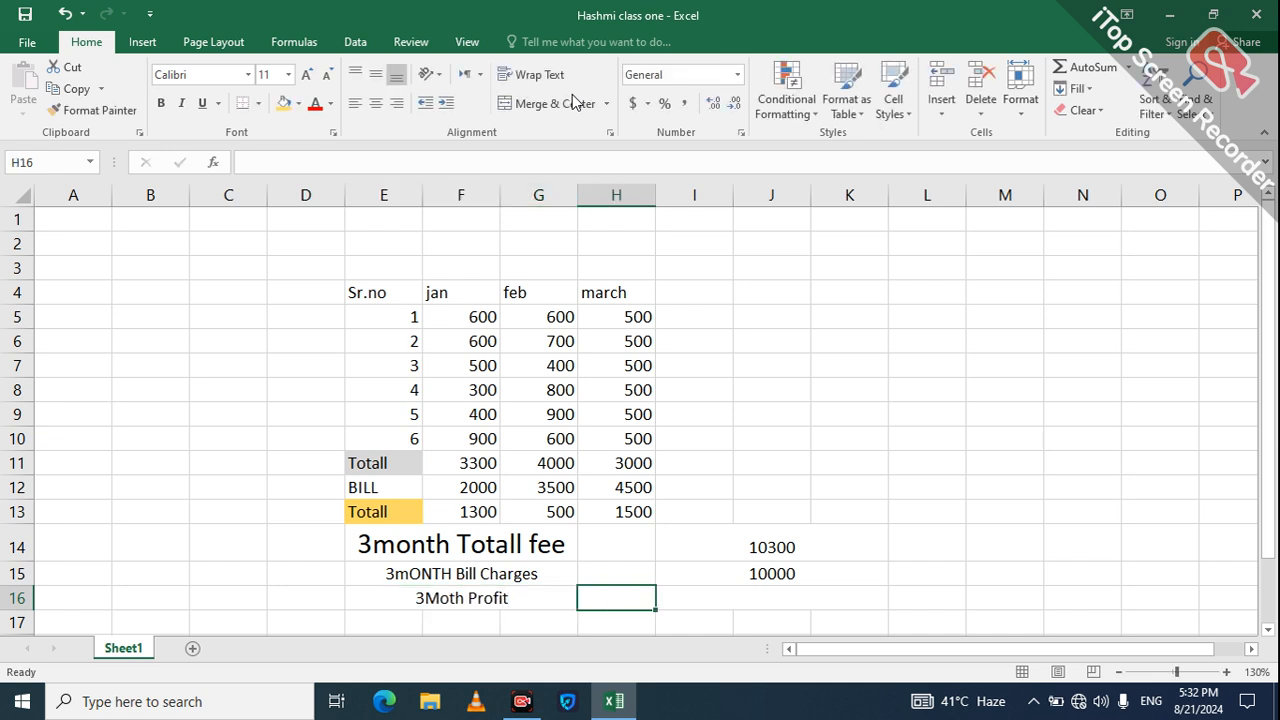
Step: Enter =I14-I15 in merged cell I16 so the profit reads 300
key("Left")
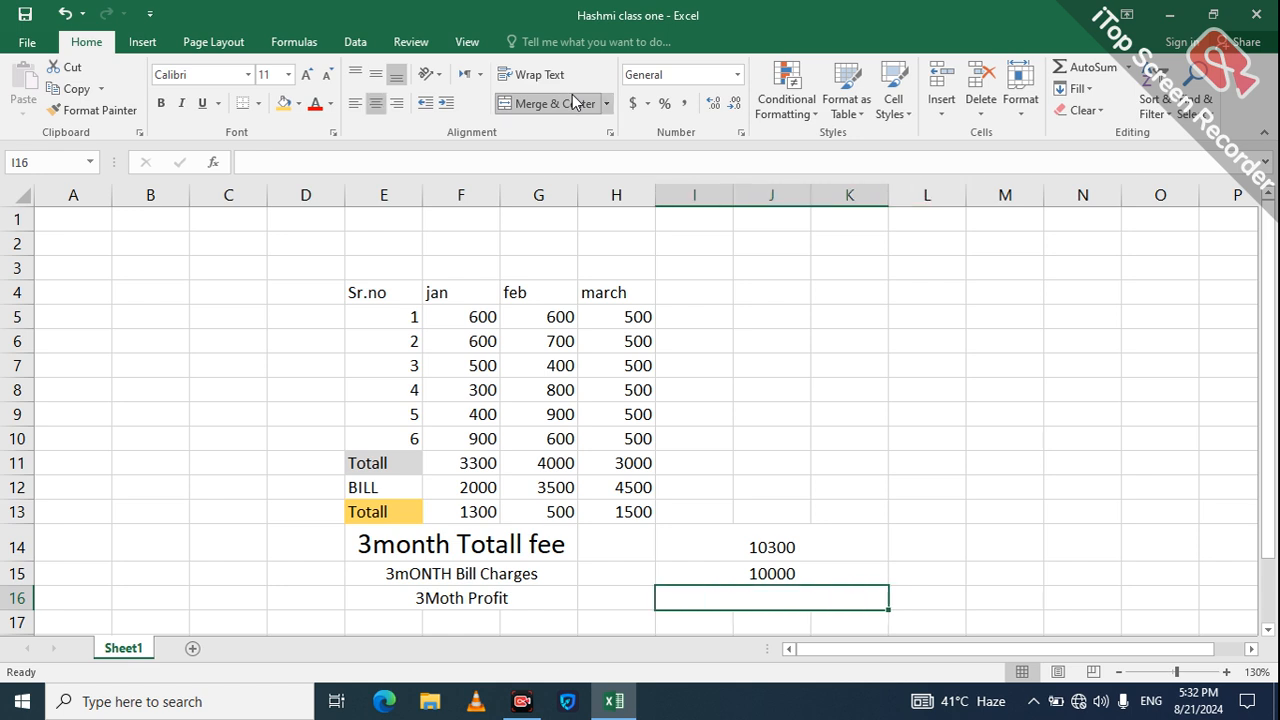
type("=")
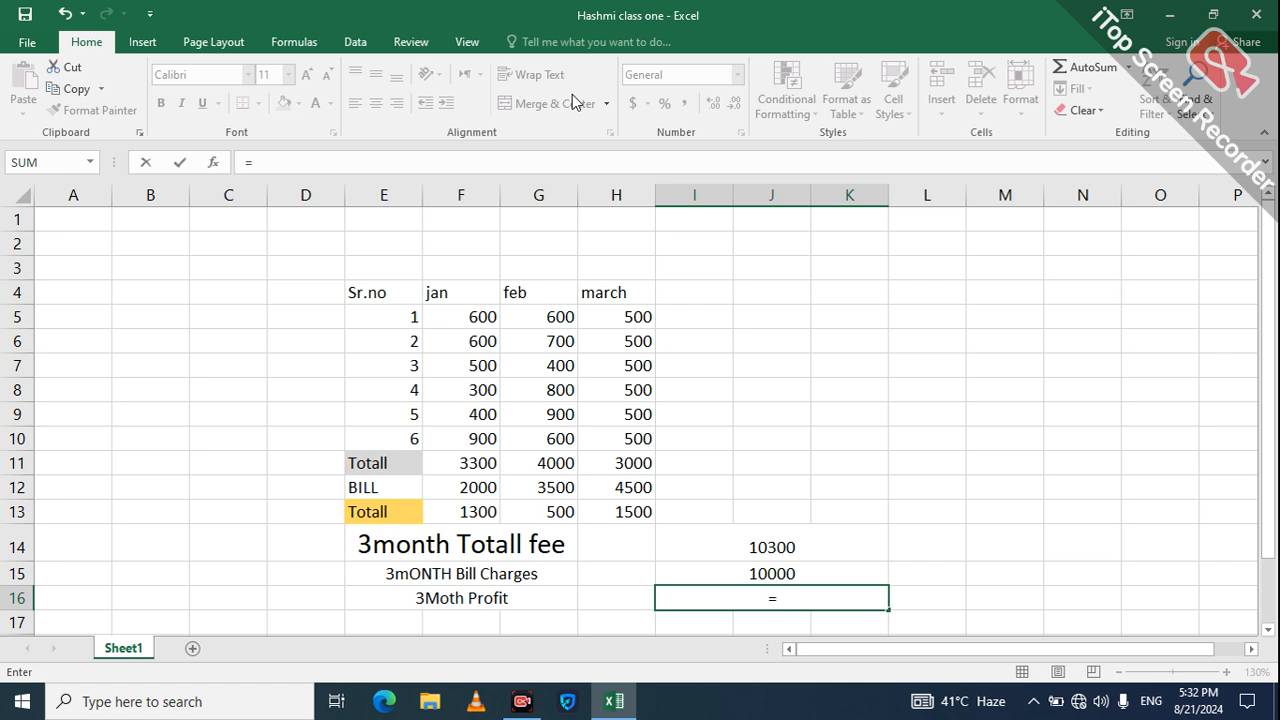
key("Up")
key("Up")
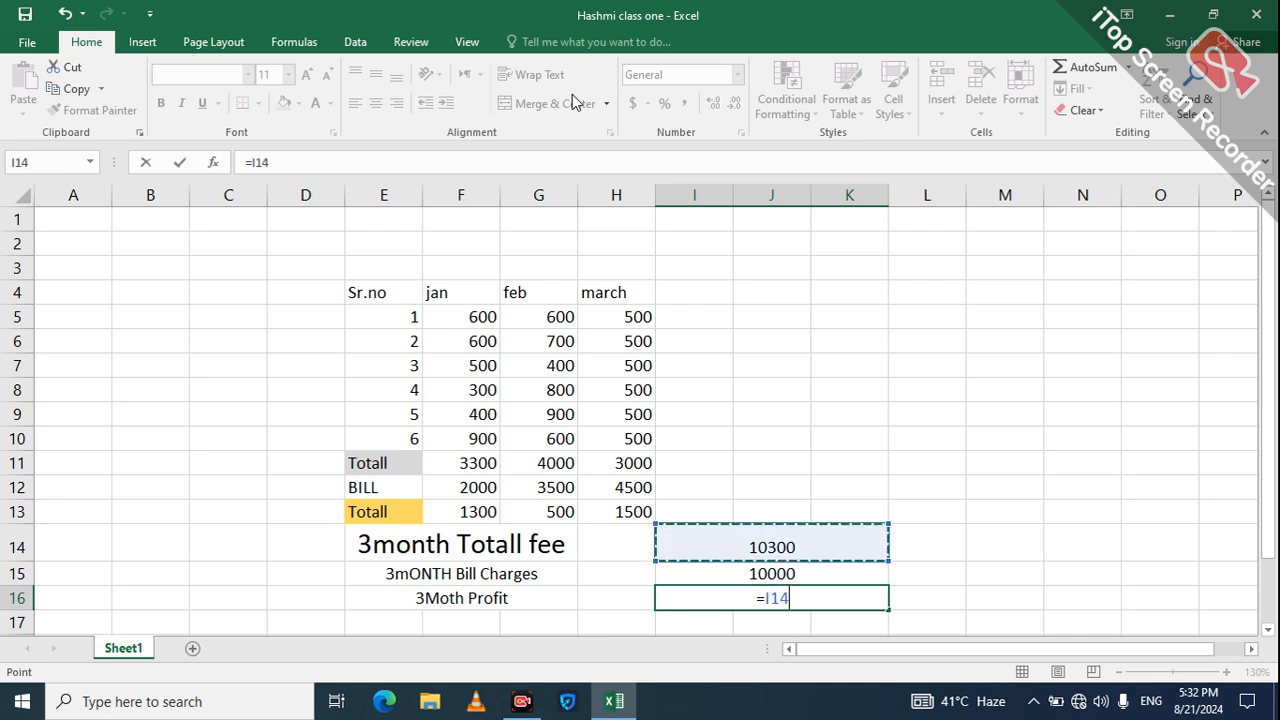
type("-")
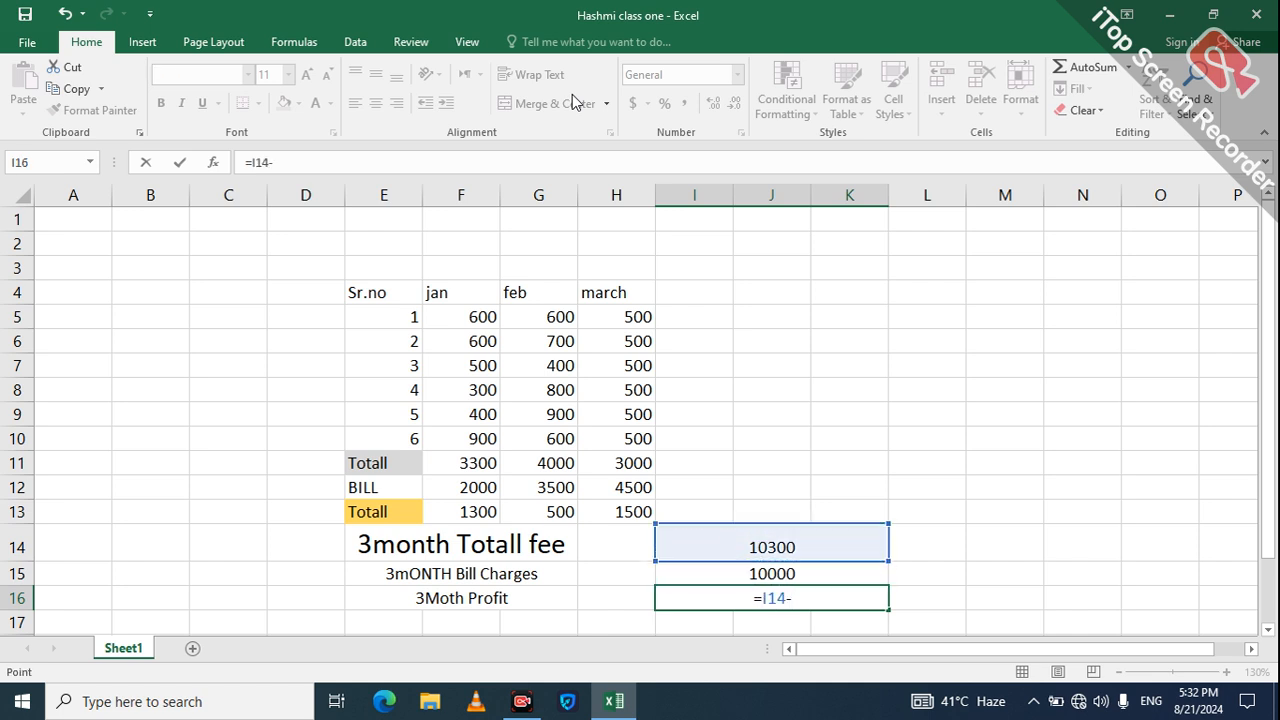
key("Down")
key("Up")
key("Up")
key("Return")
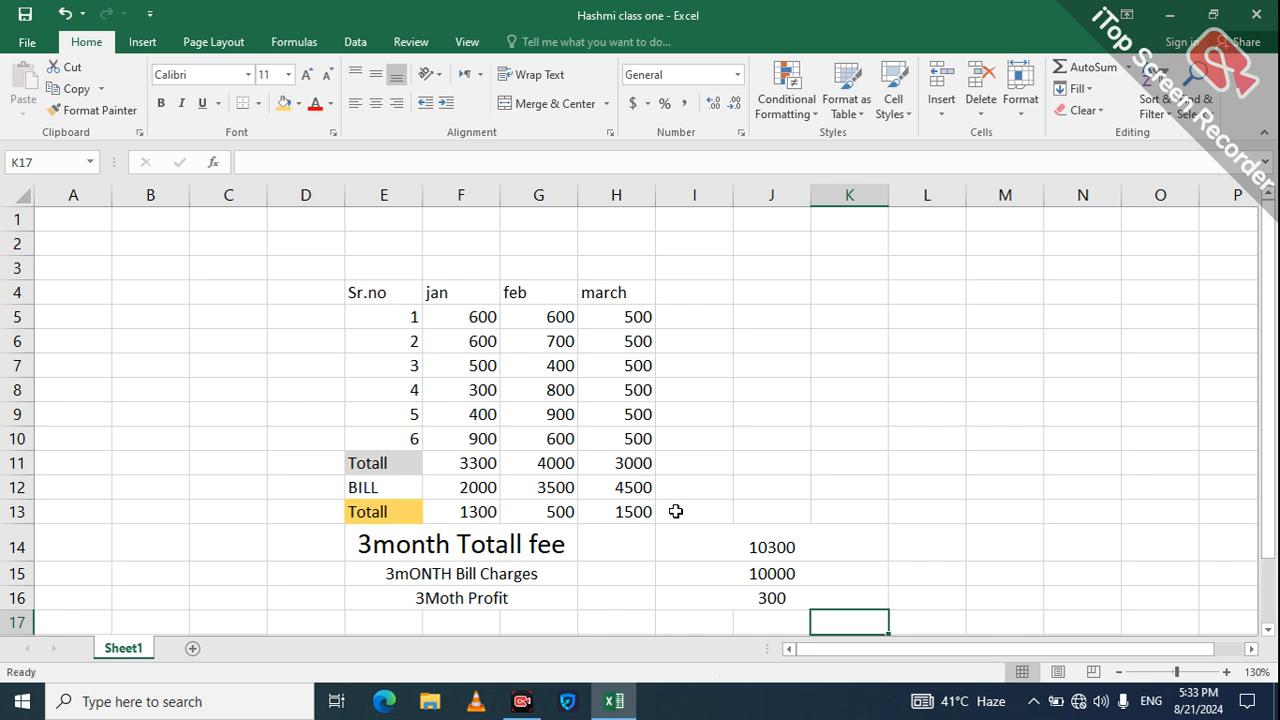
left_click(617, 520)
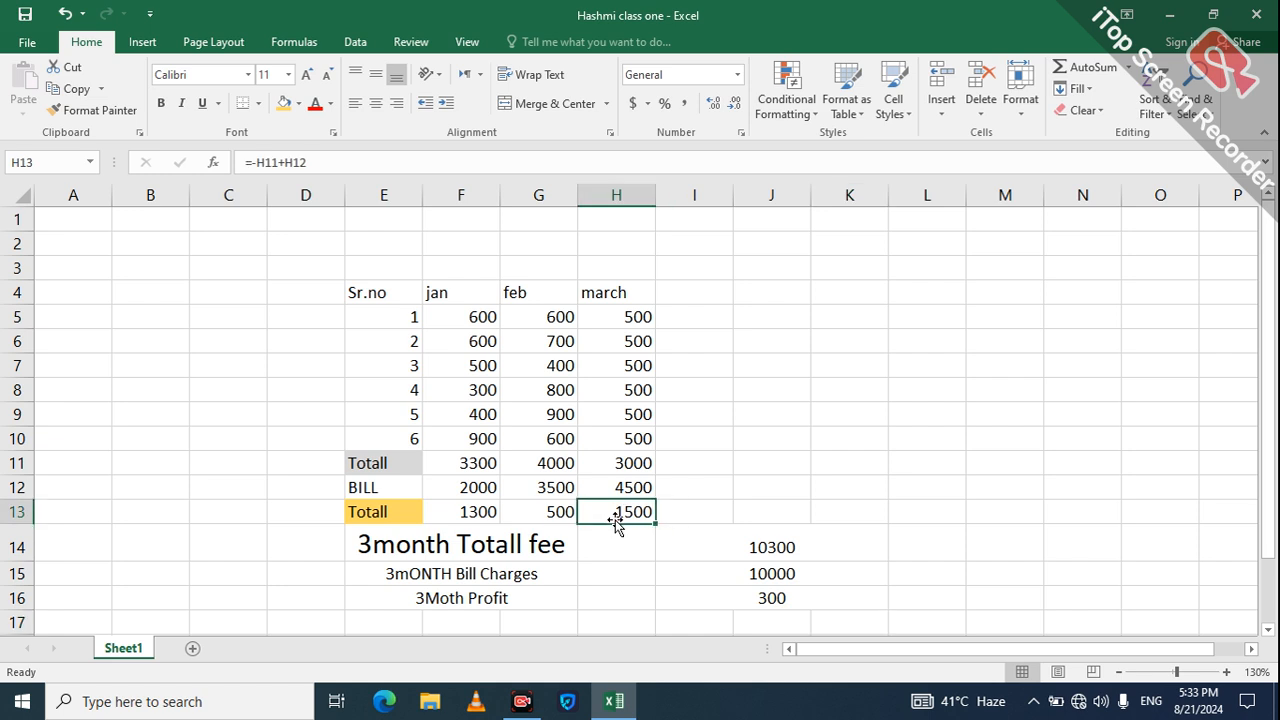
left_click(757, 603)
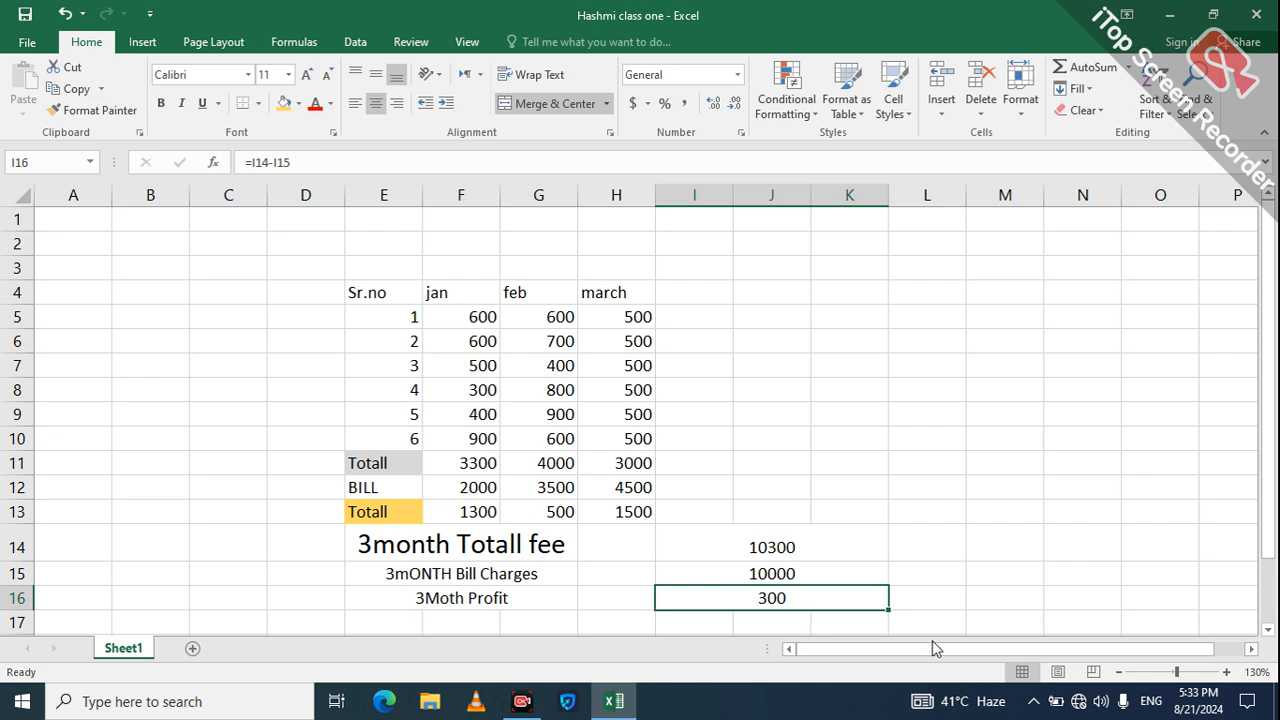
Step: Enter 40 in K6 and 50 in K7
left_click(854, 344)
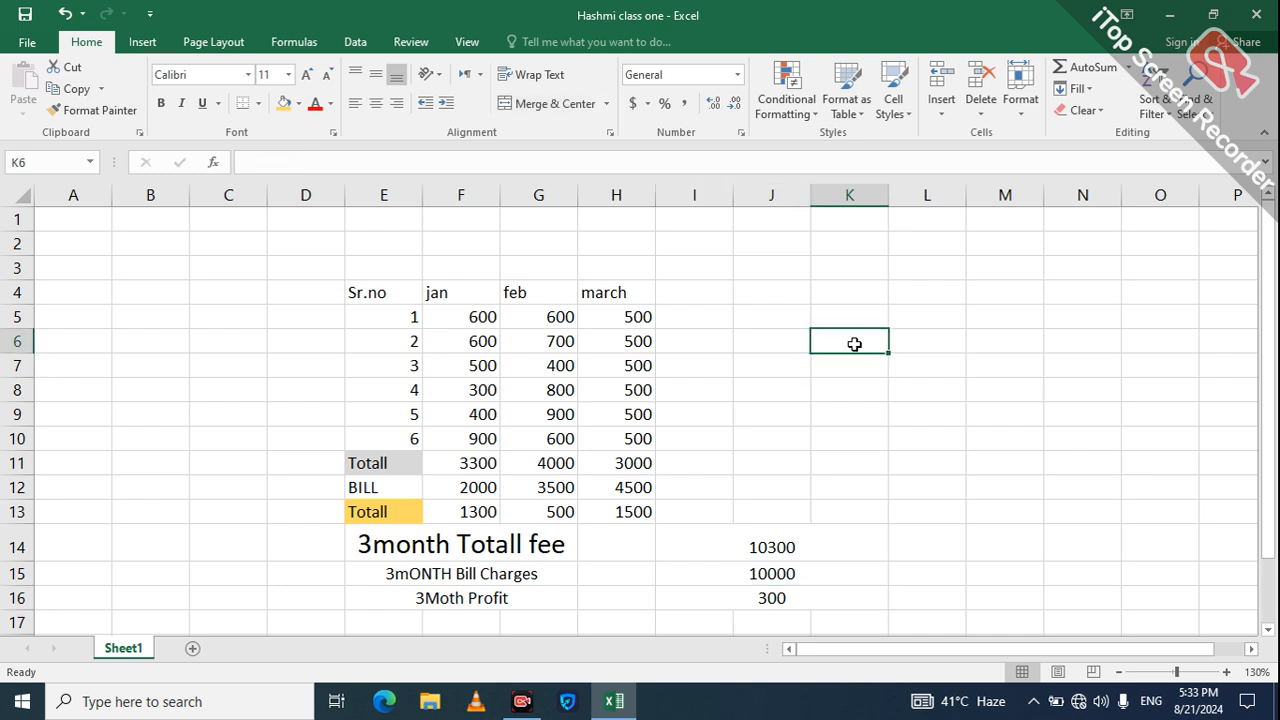
type("40")
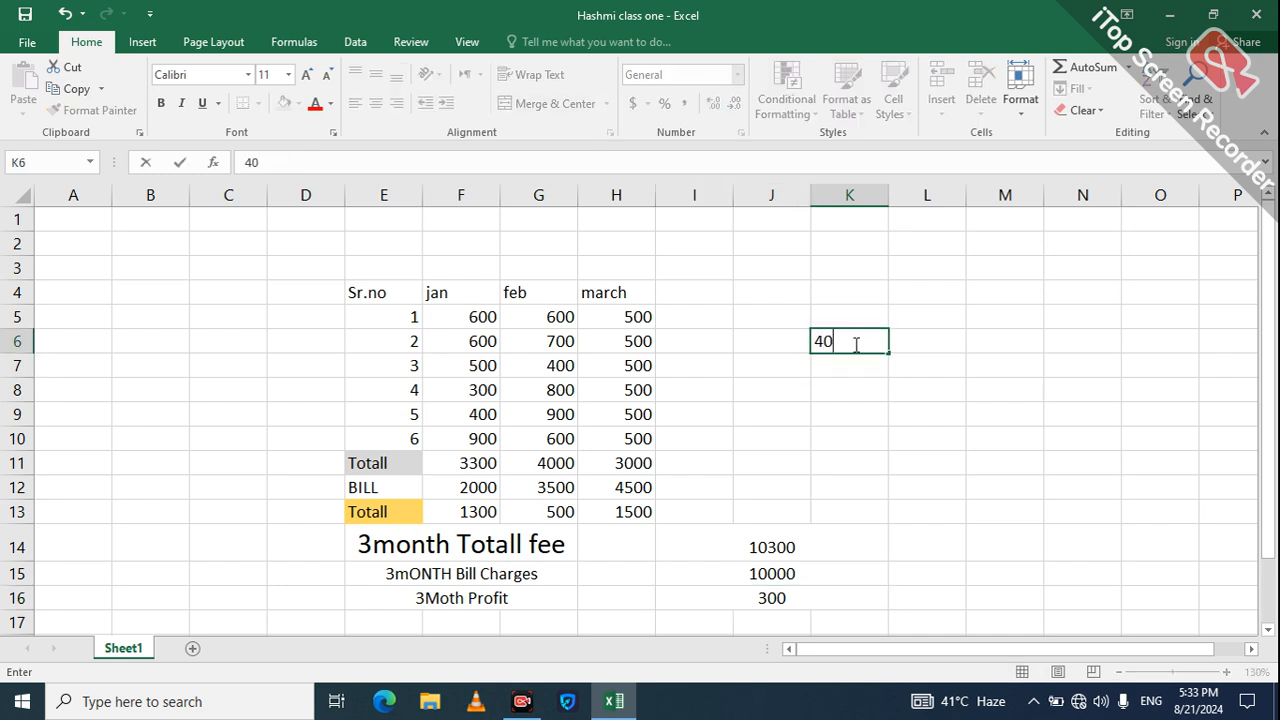
key("Return")
type("50")
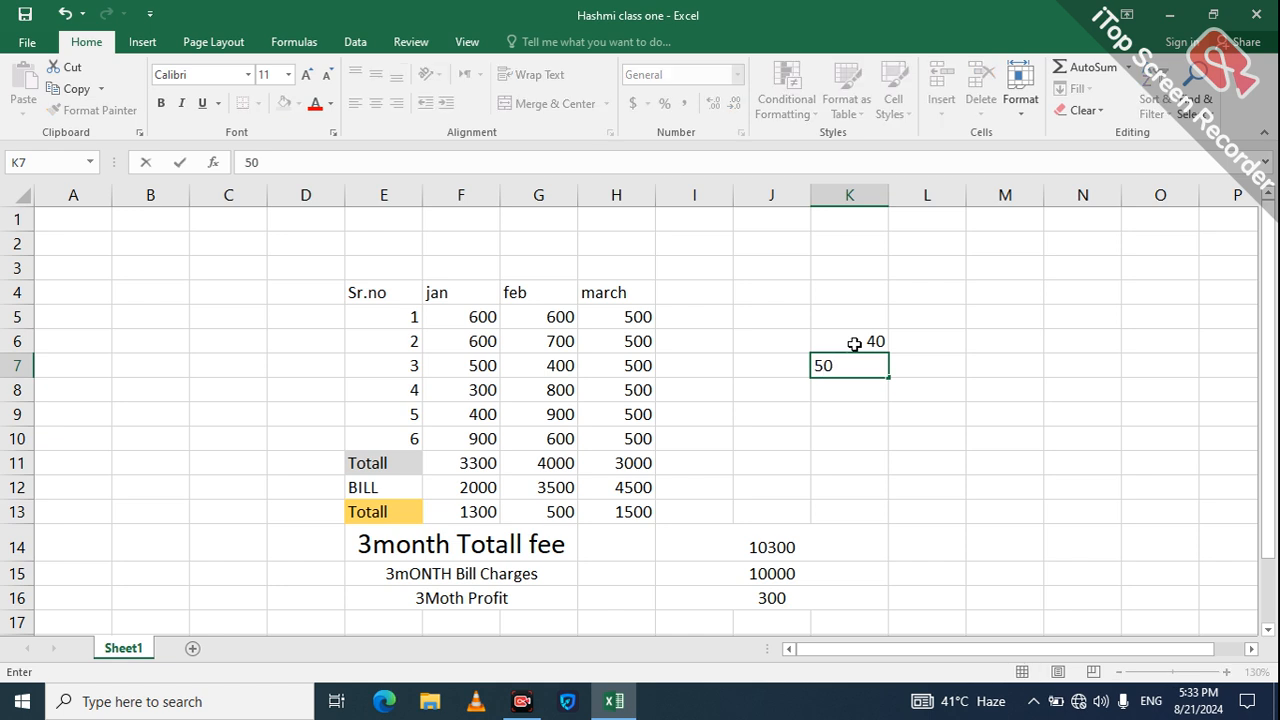
key("Return")
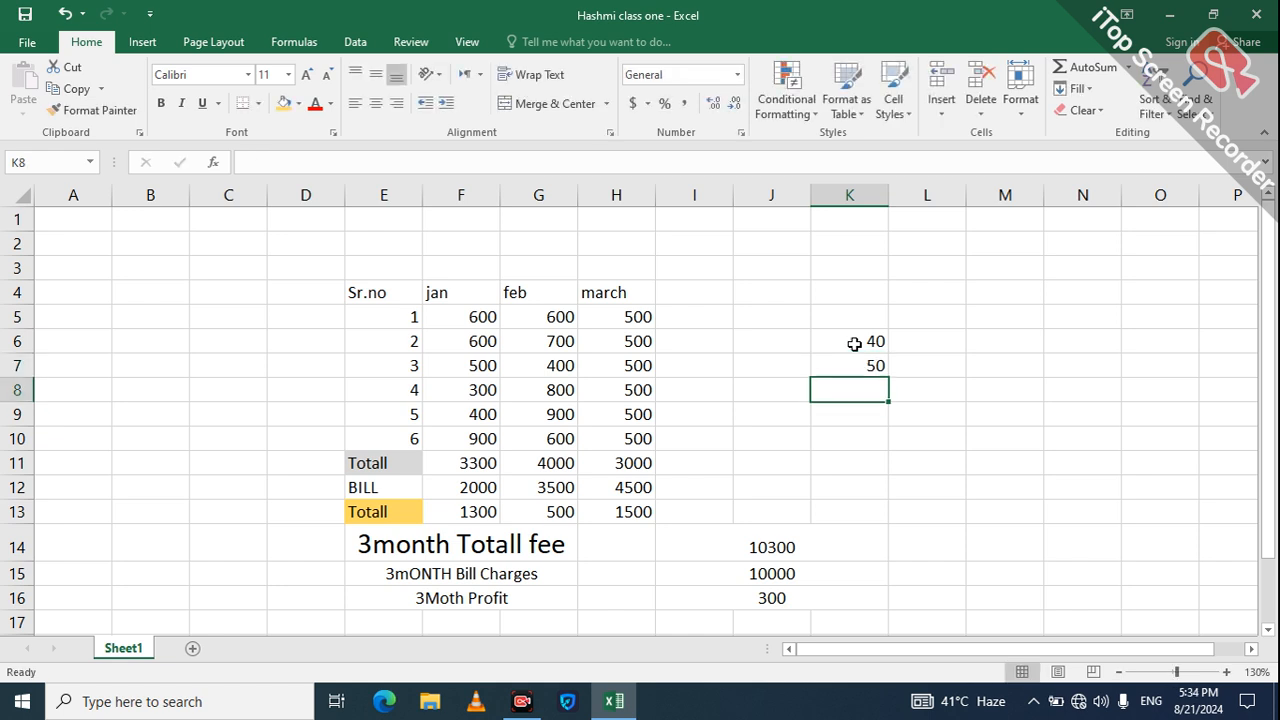
Step: Enter =K7-K6 in K8, giving 10
type("=")
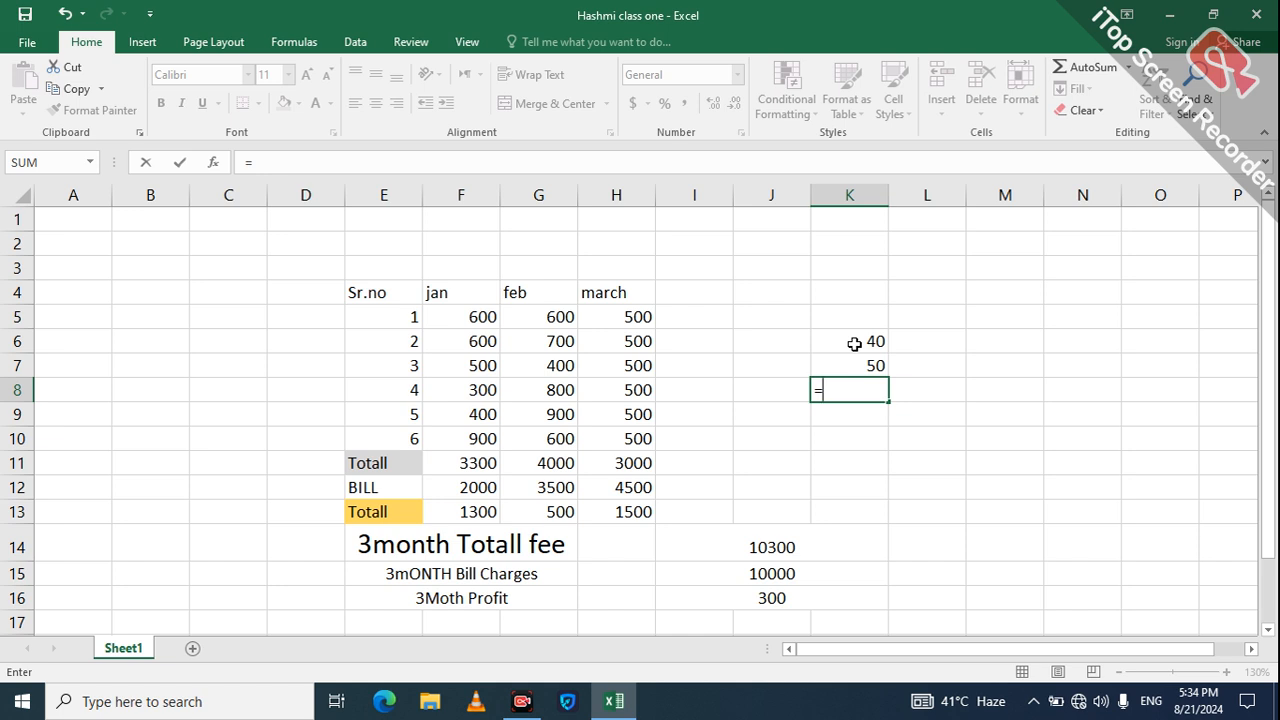
key("Up")
type("-")
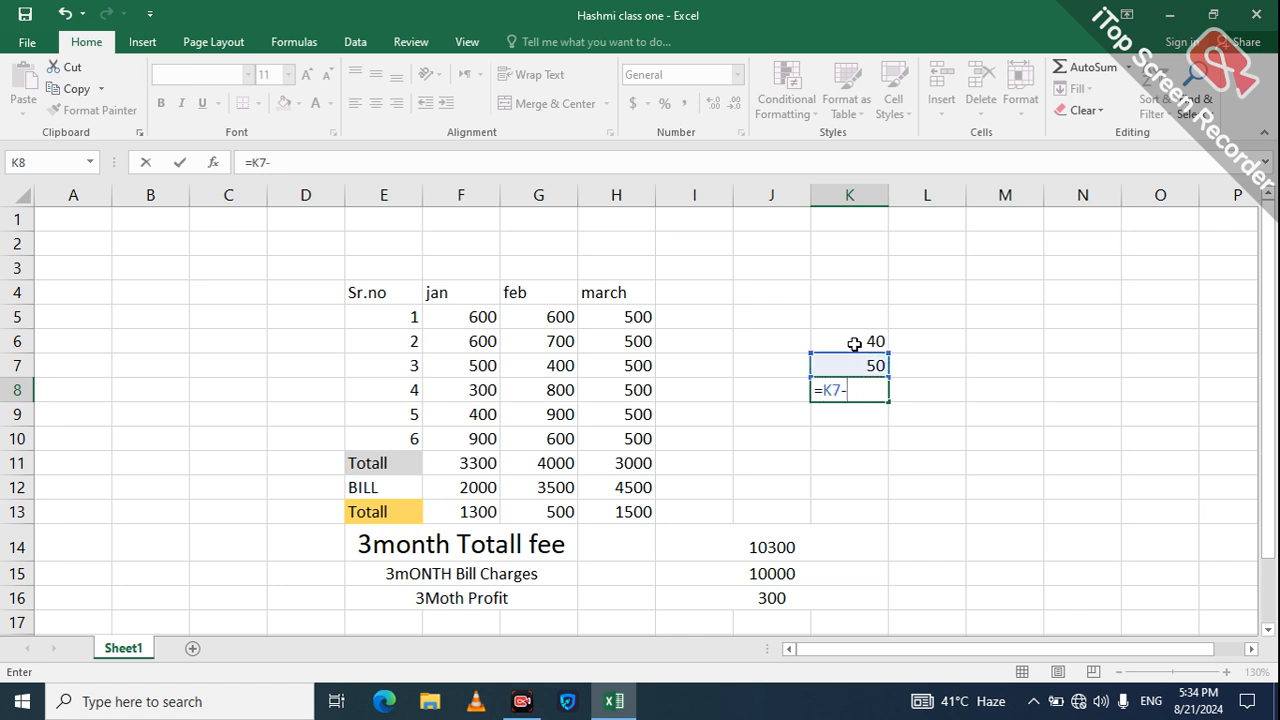
key("Up")
key("Up")
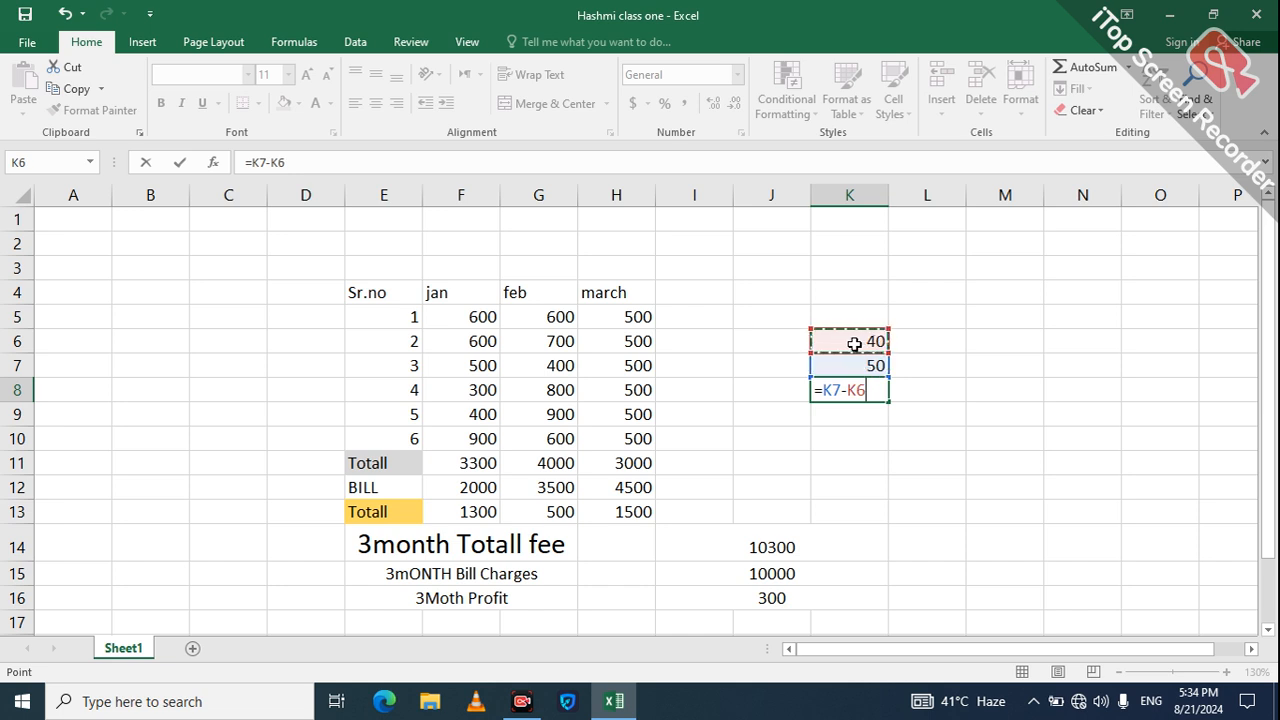
key("Return")
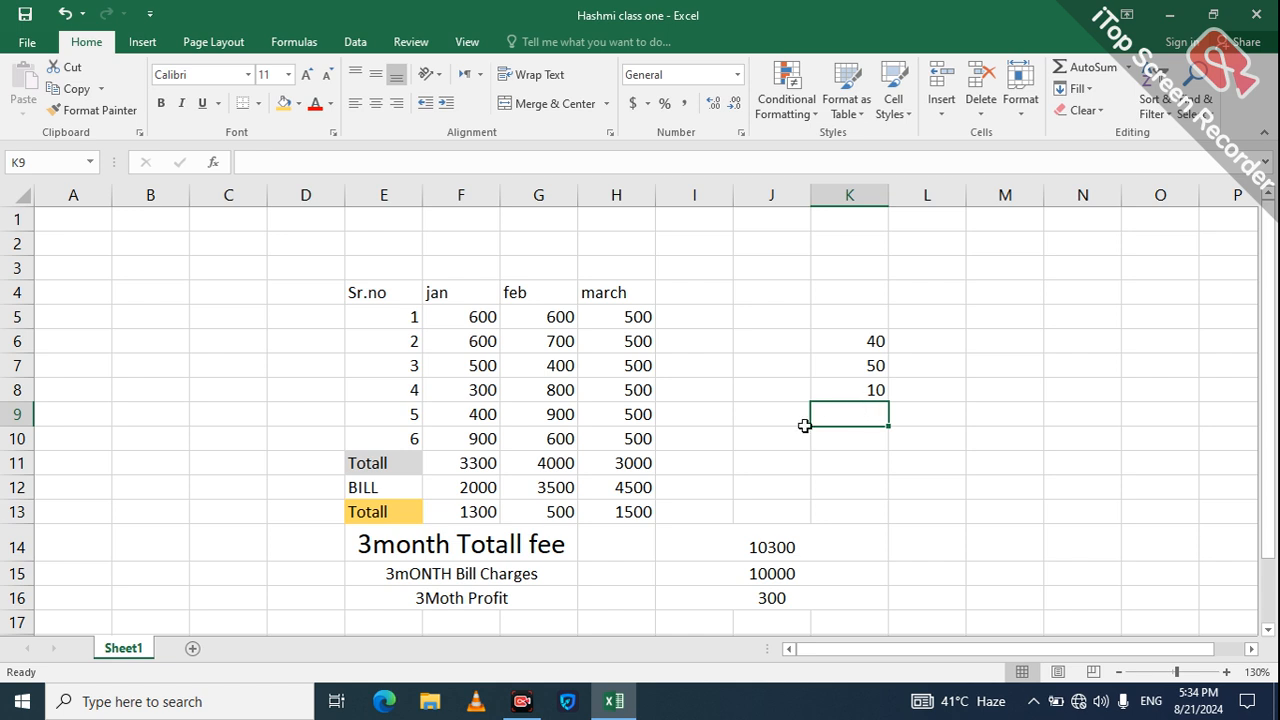
left_click(694, 432)
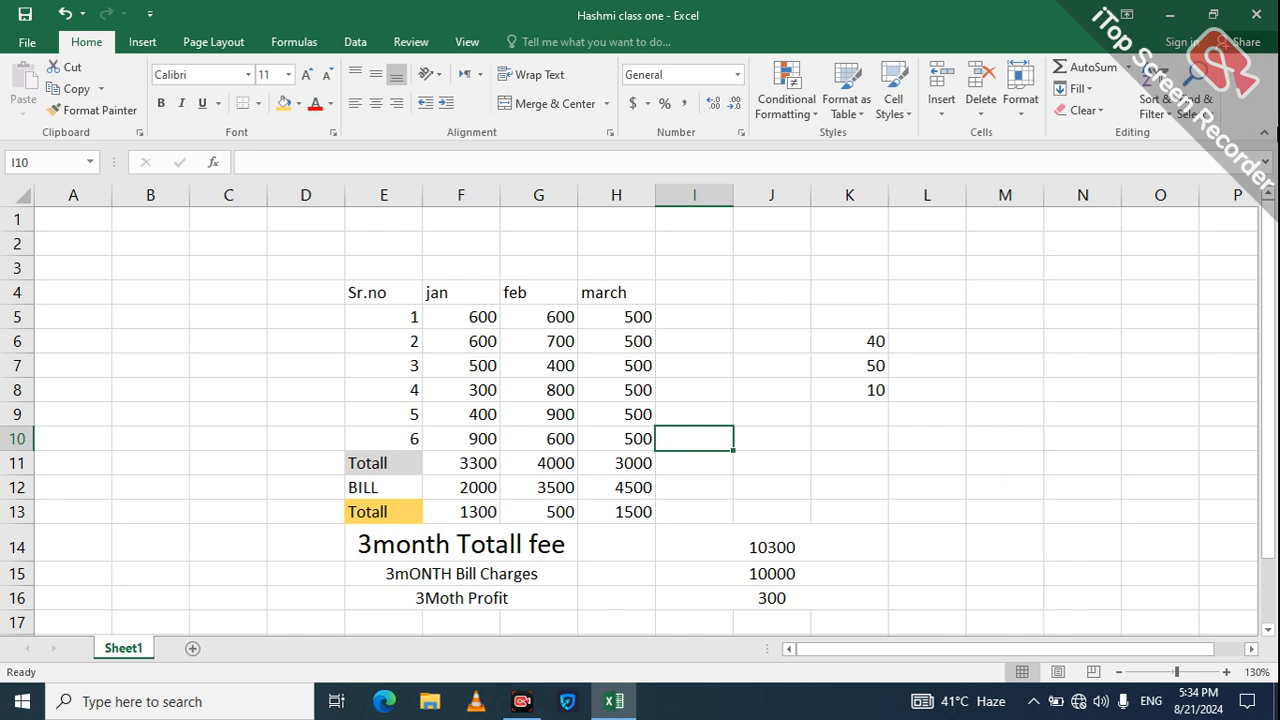
Step: Enter 200 in M5 and 201 in M6
left_click(984, 322)
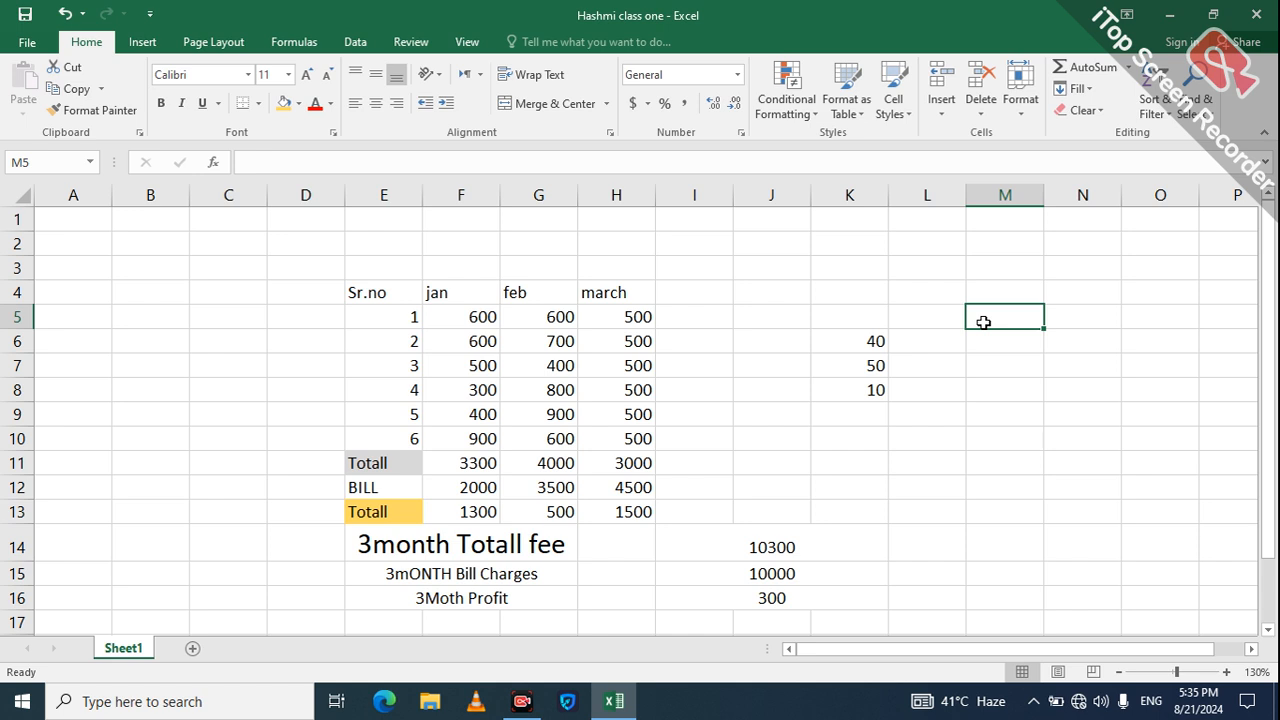
type("200")
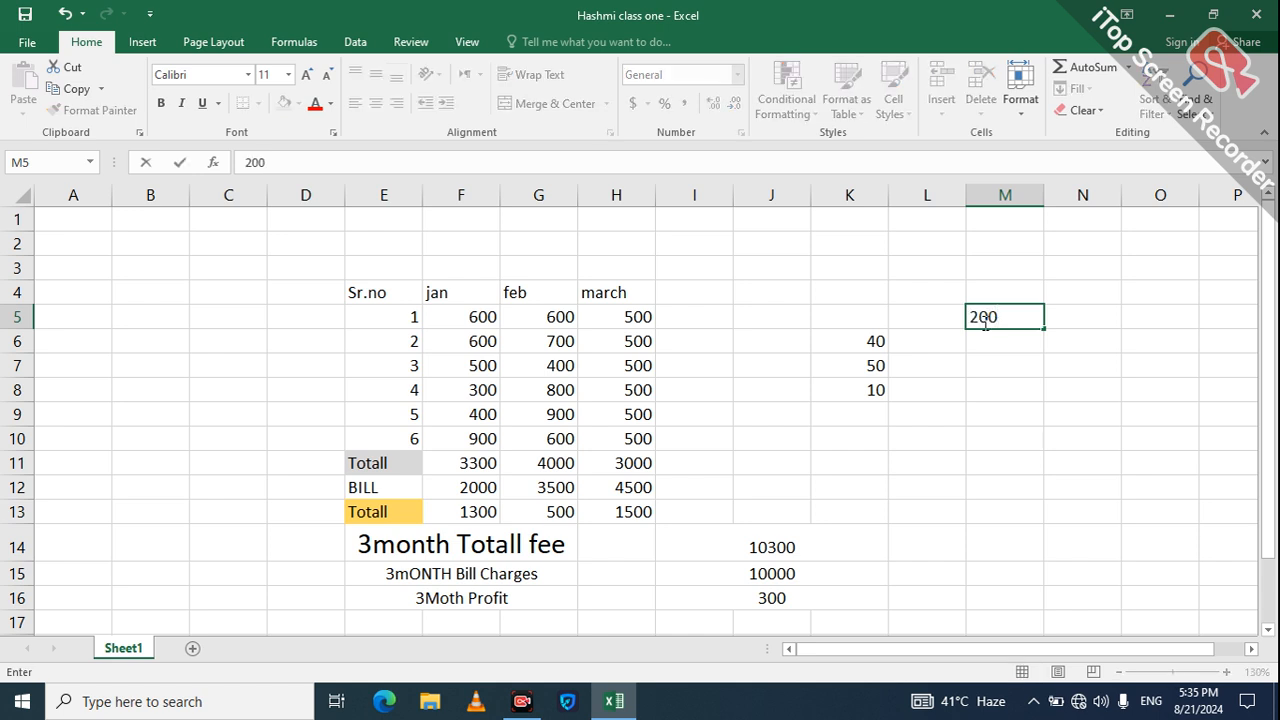
key("Return")
type("201")
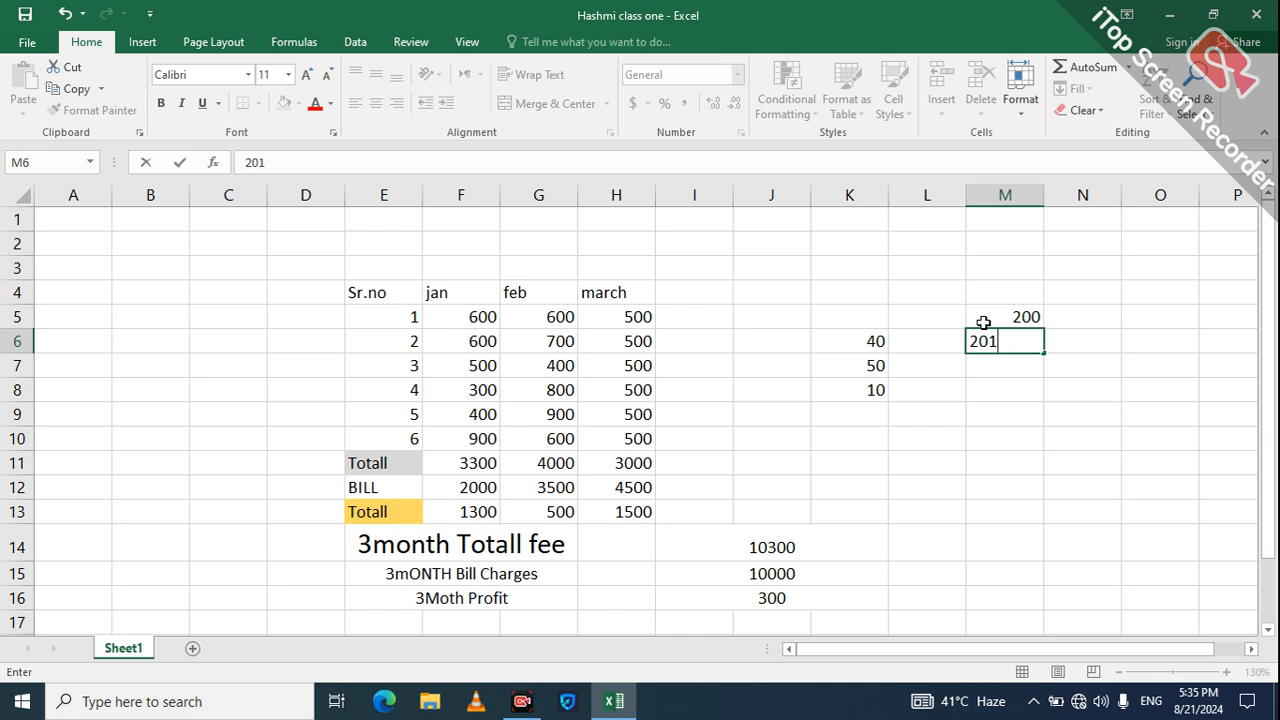
key("Return")
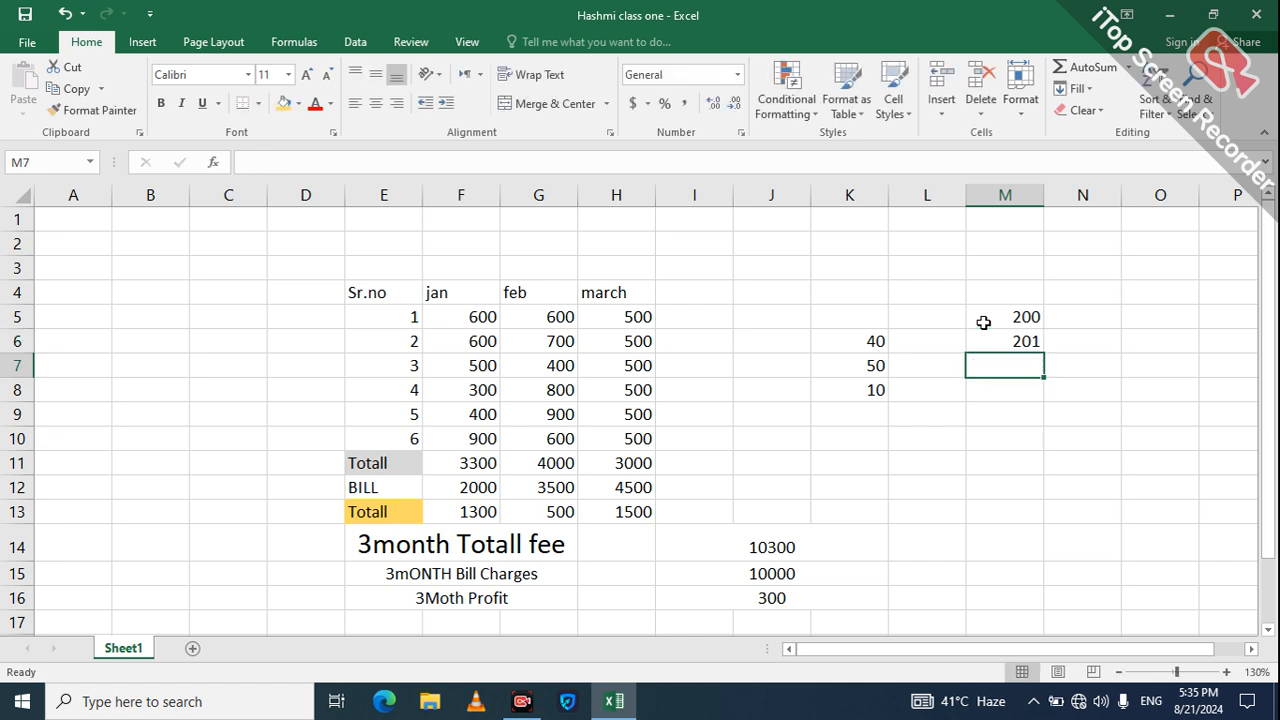
Step: Select M5:M6 holding 200 and 201
left_click(1038, 312)
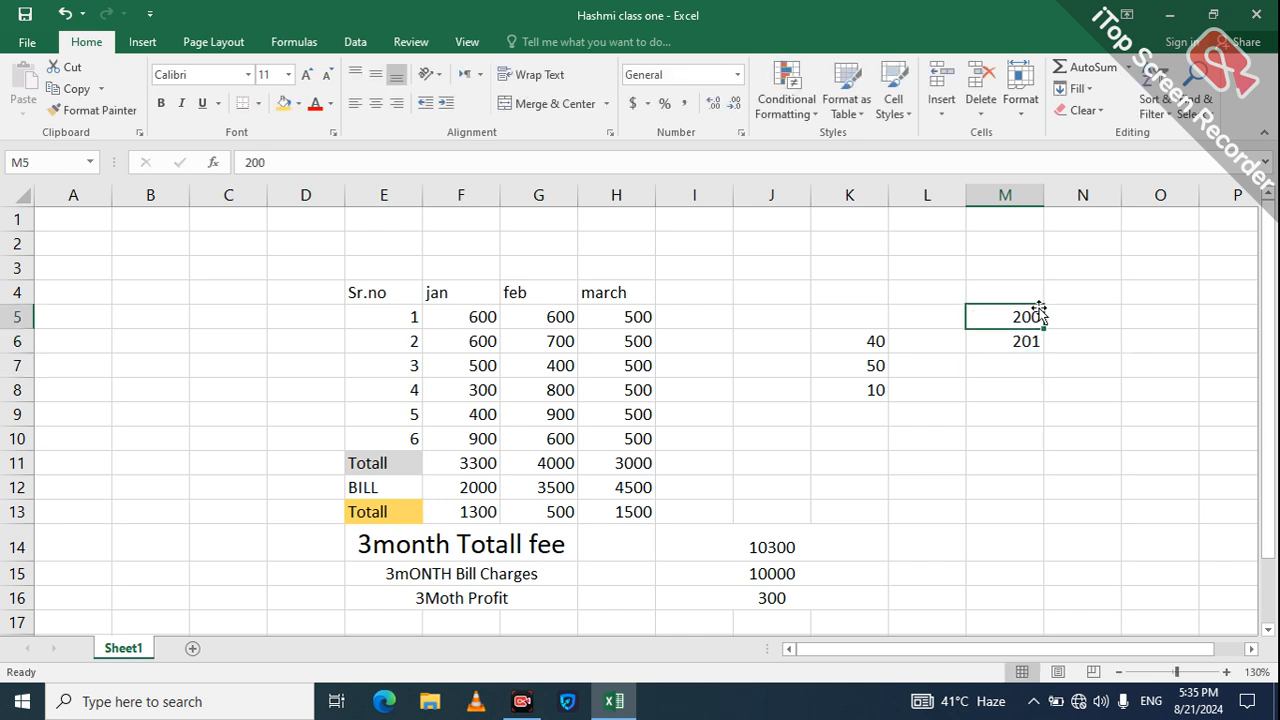
key("shift+Down")
key("Return")
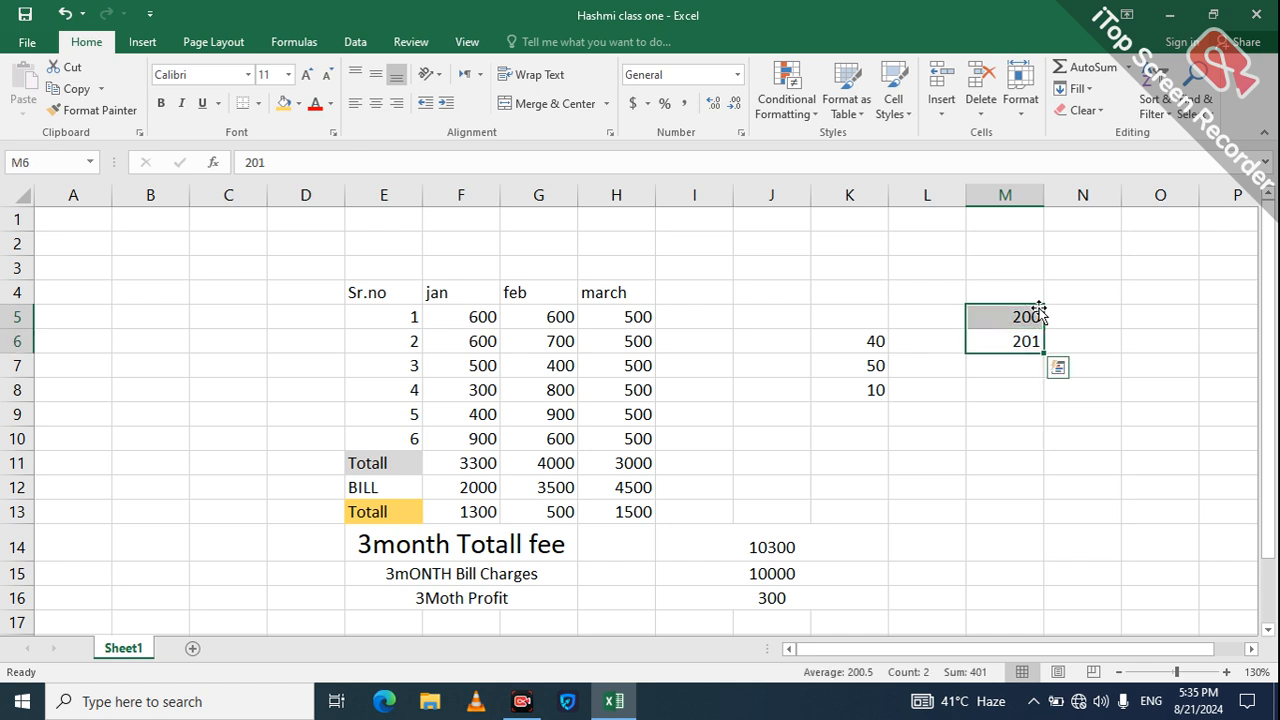
mouse_move(1048, 309)
left_mouse_down()
mouse_move(974, 320)
mouse_move(1034, 314)
left_mouse_up()
left_click_drag(1034, 314, 910, 292)
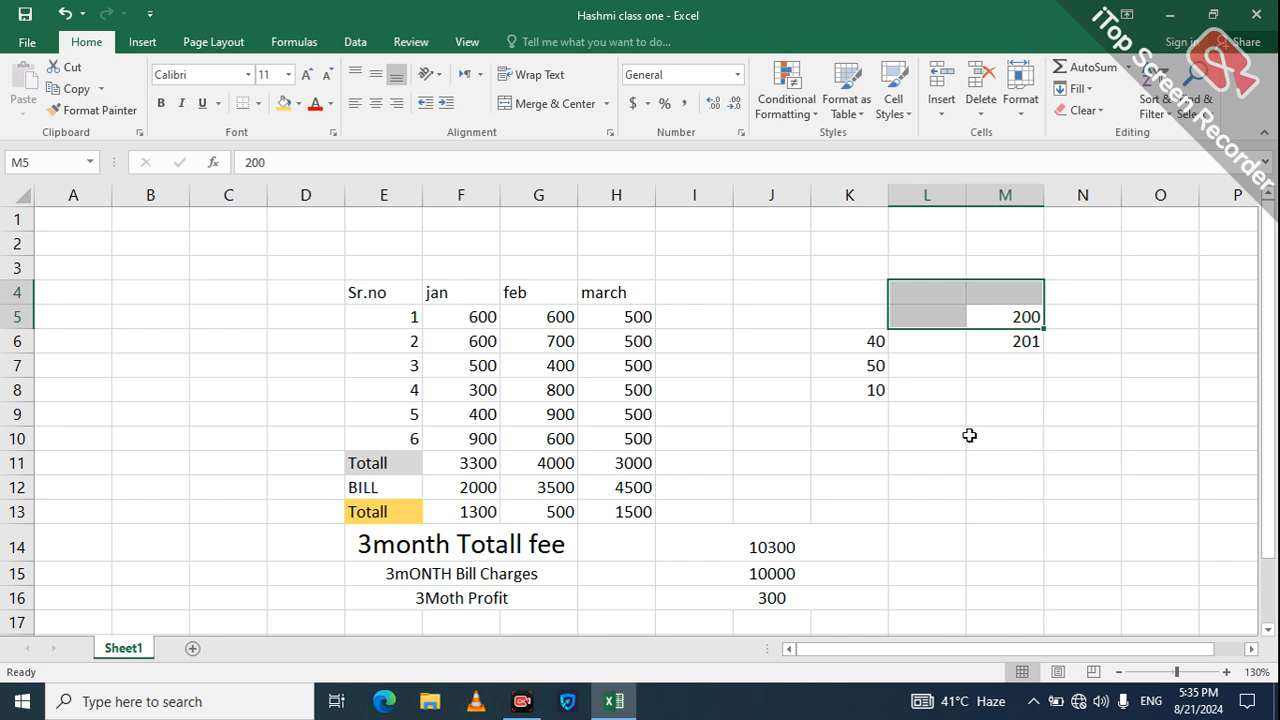
Step: Merge and centre L11:O11 and enter a phone number, which loses its leading zero
left_click(700, 438)
left_click(880, 461)
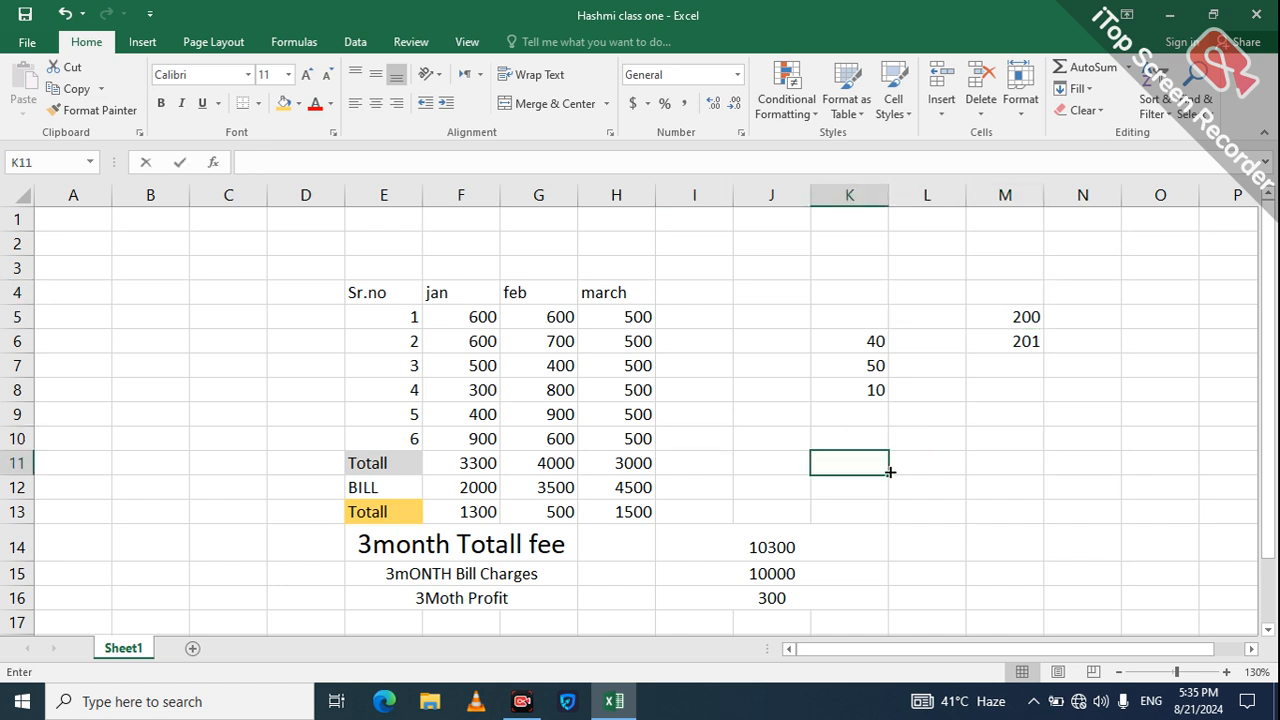
left_click_drag(888, 474, 892, 472)
left_click(929, 472)
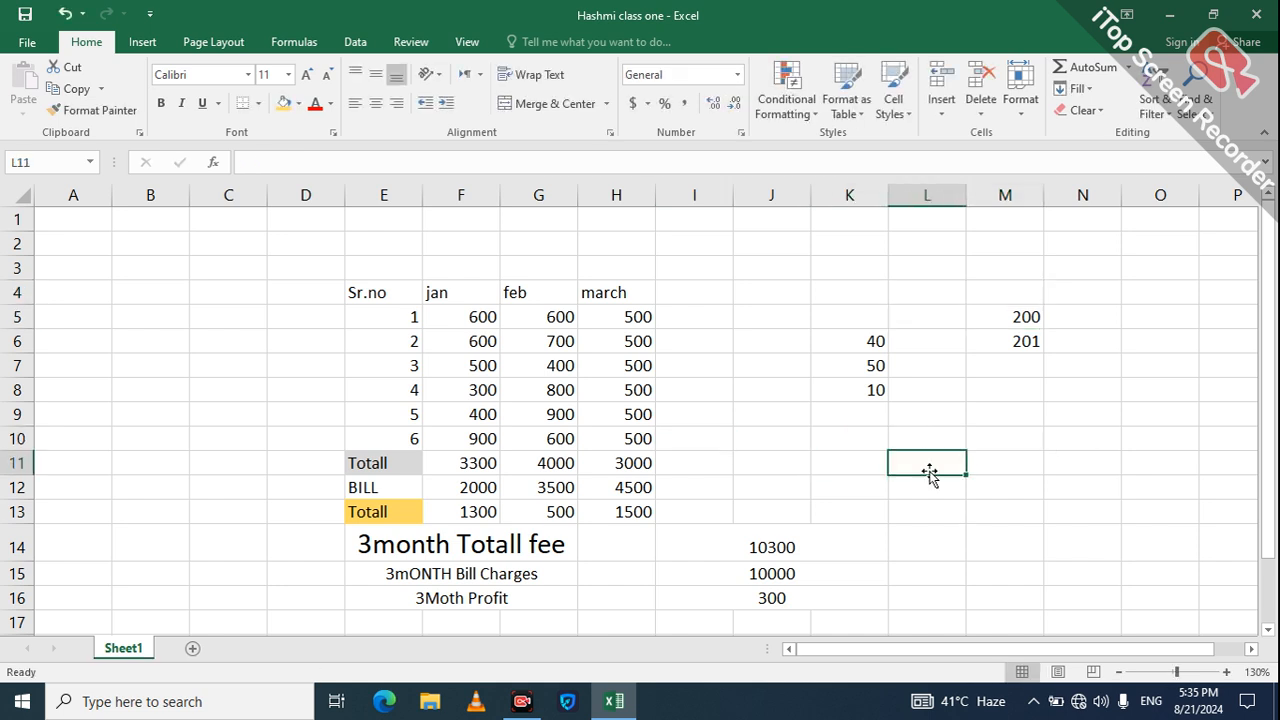
key("shift+Right")
key("shift+Right")
key("shift+Right")
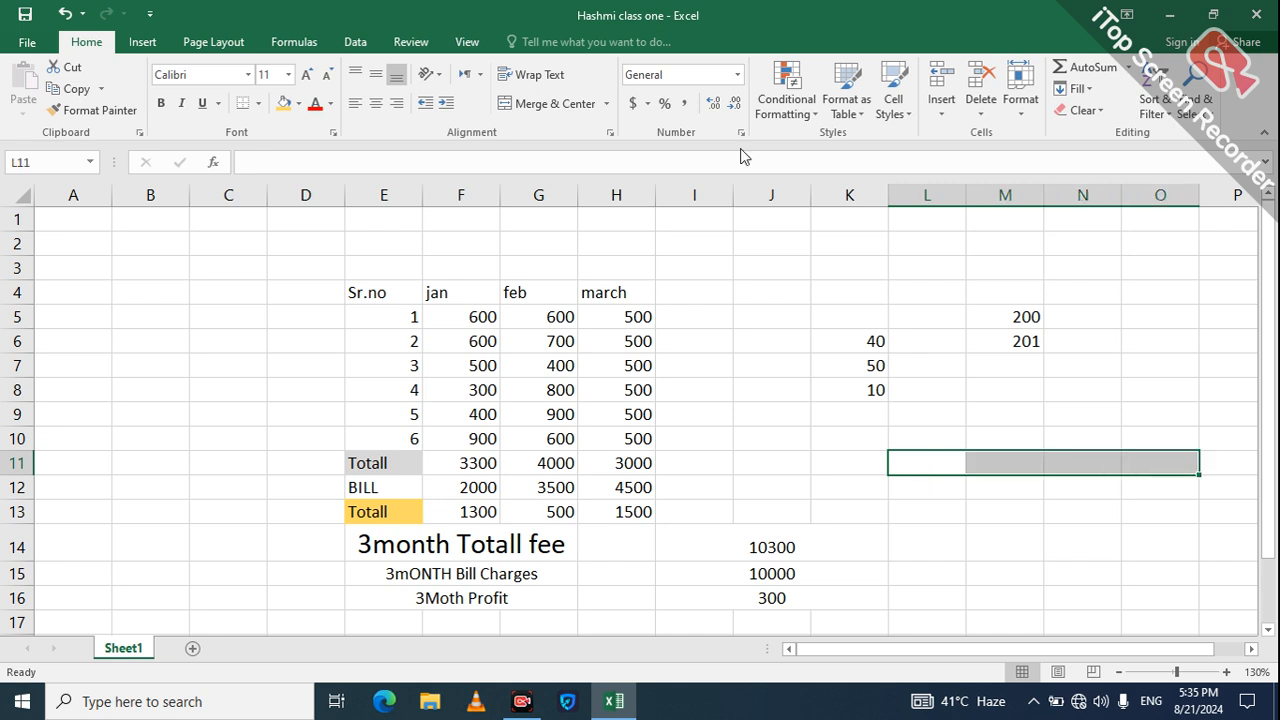
left_click(529, 104)
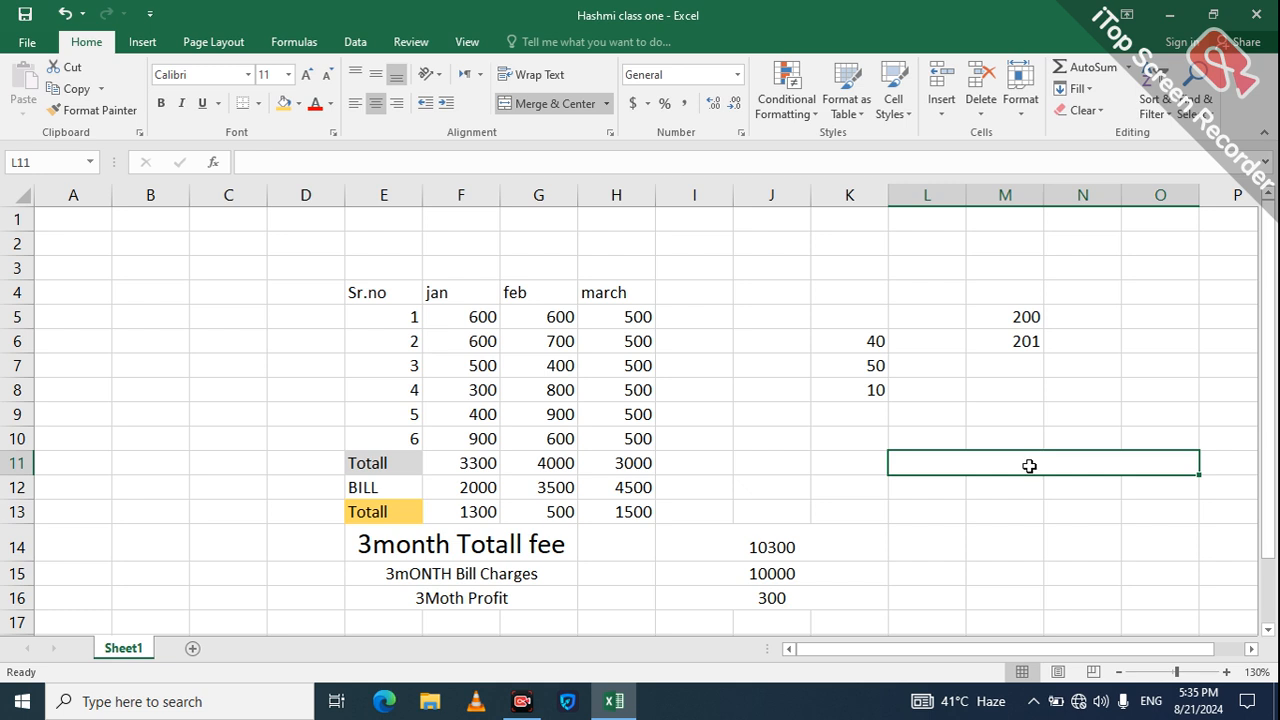
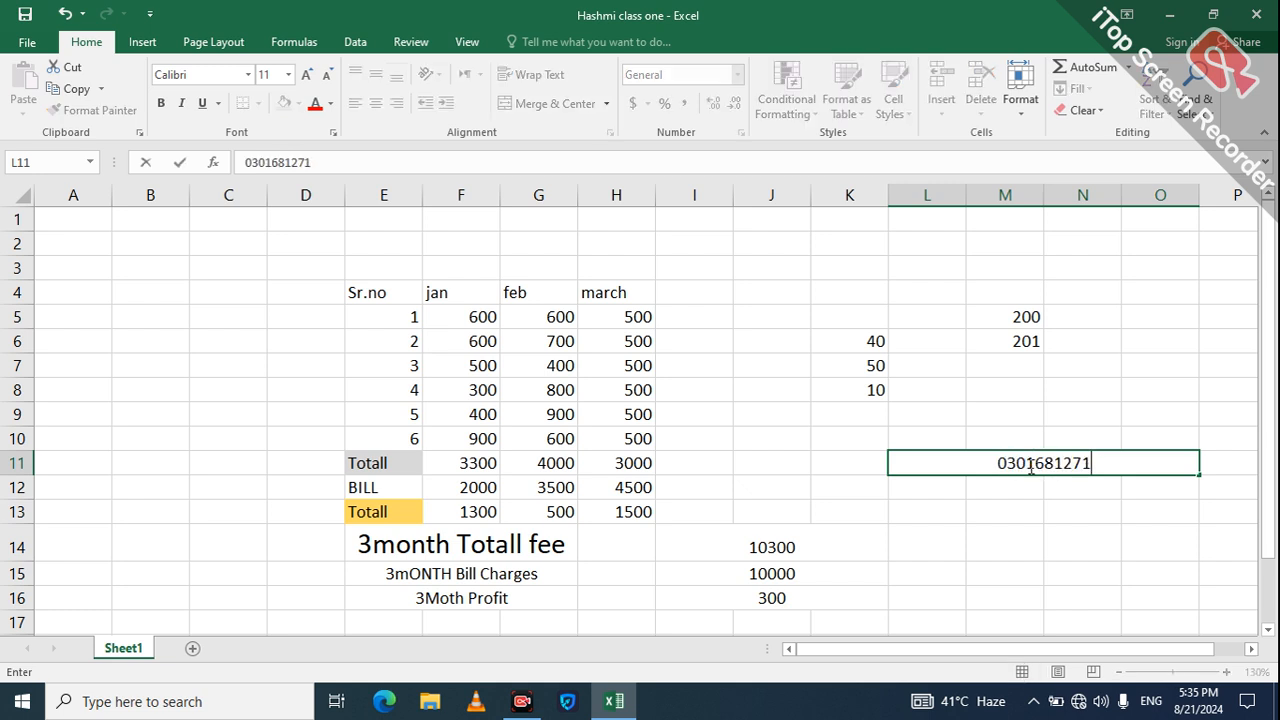
key("Return")
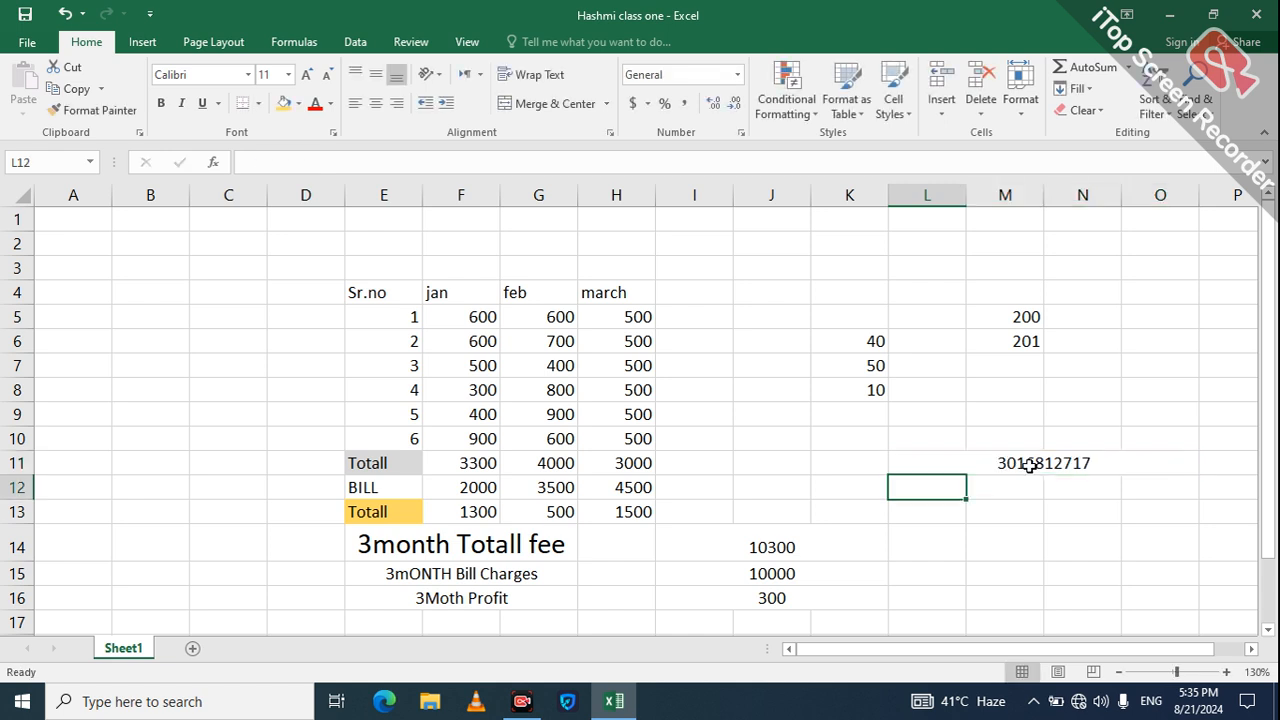